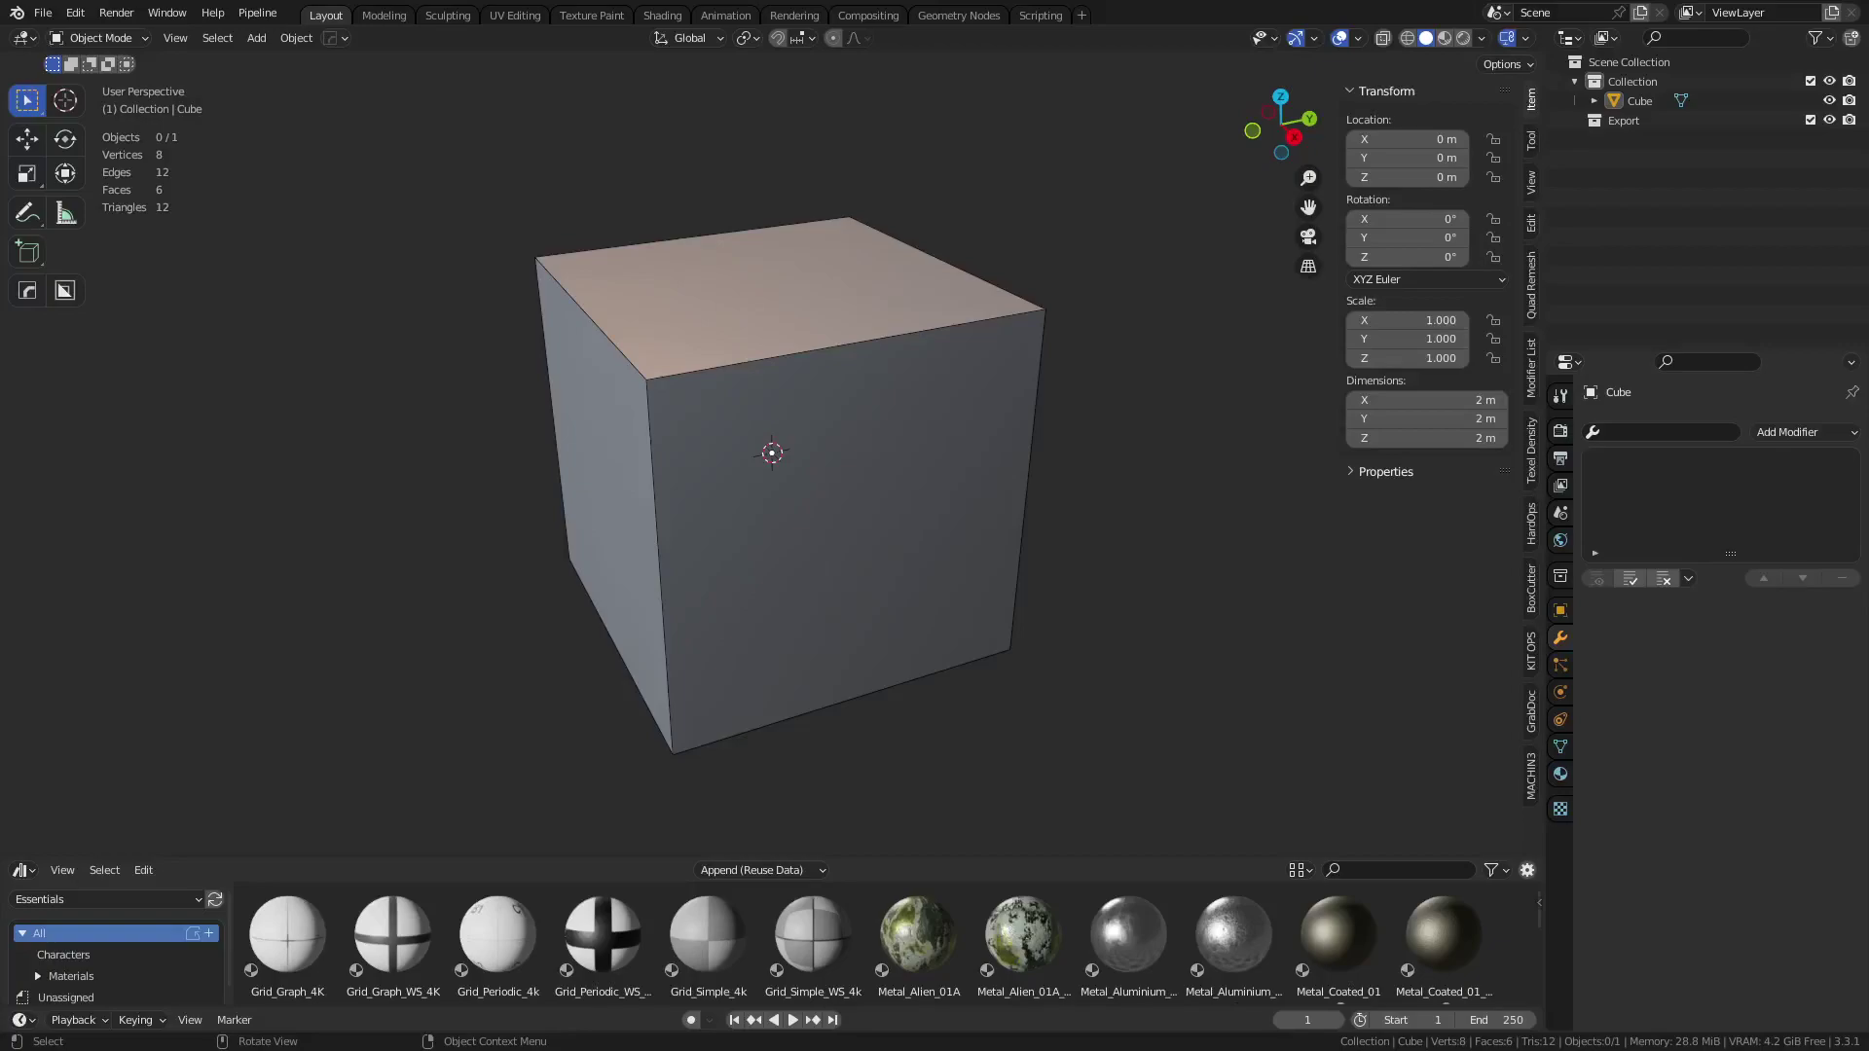
Select the cube, activate the Move tool, and rotate the cube freehand by about 24° around the view axis
click(831, 570)
shift+middle_drag(891, 446, 900, 449)
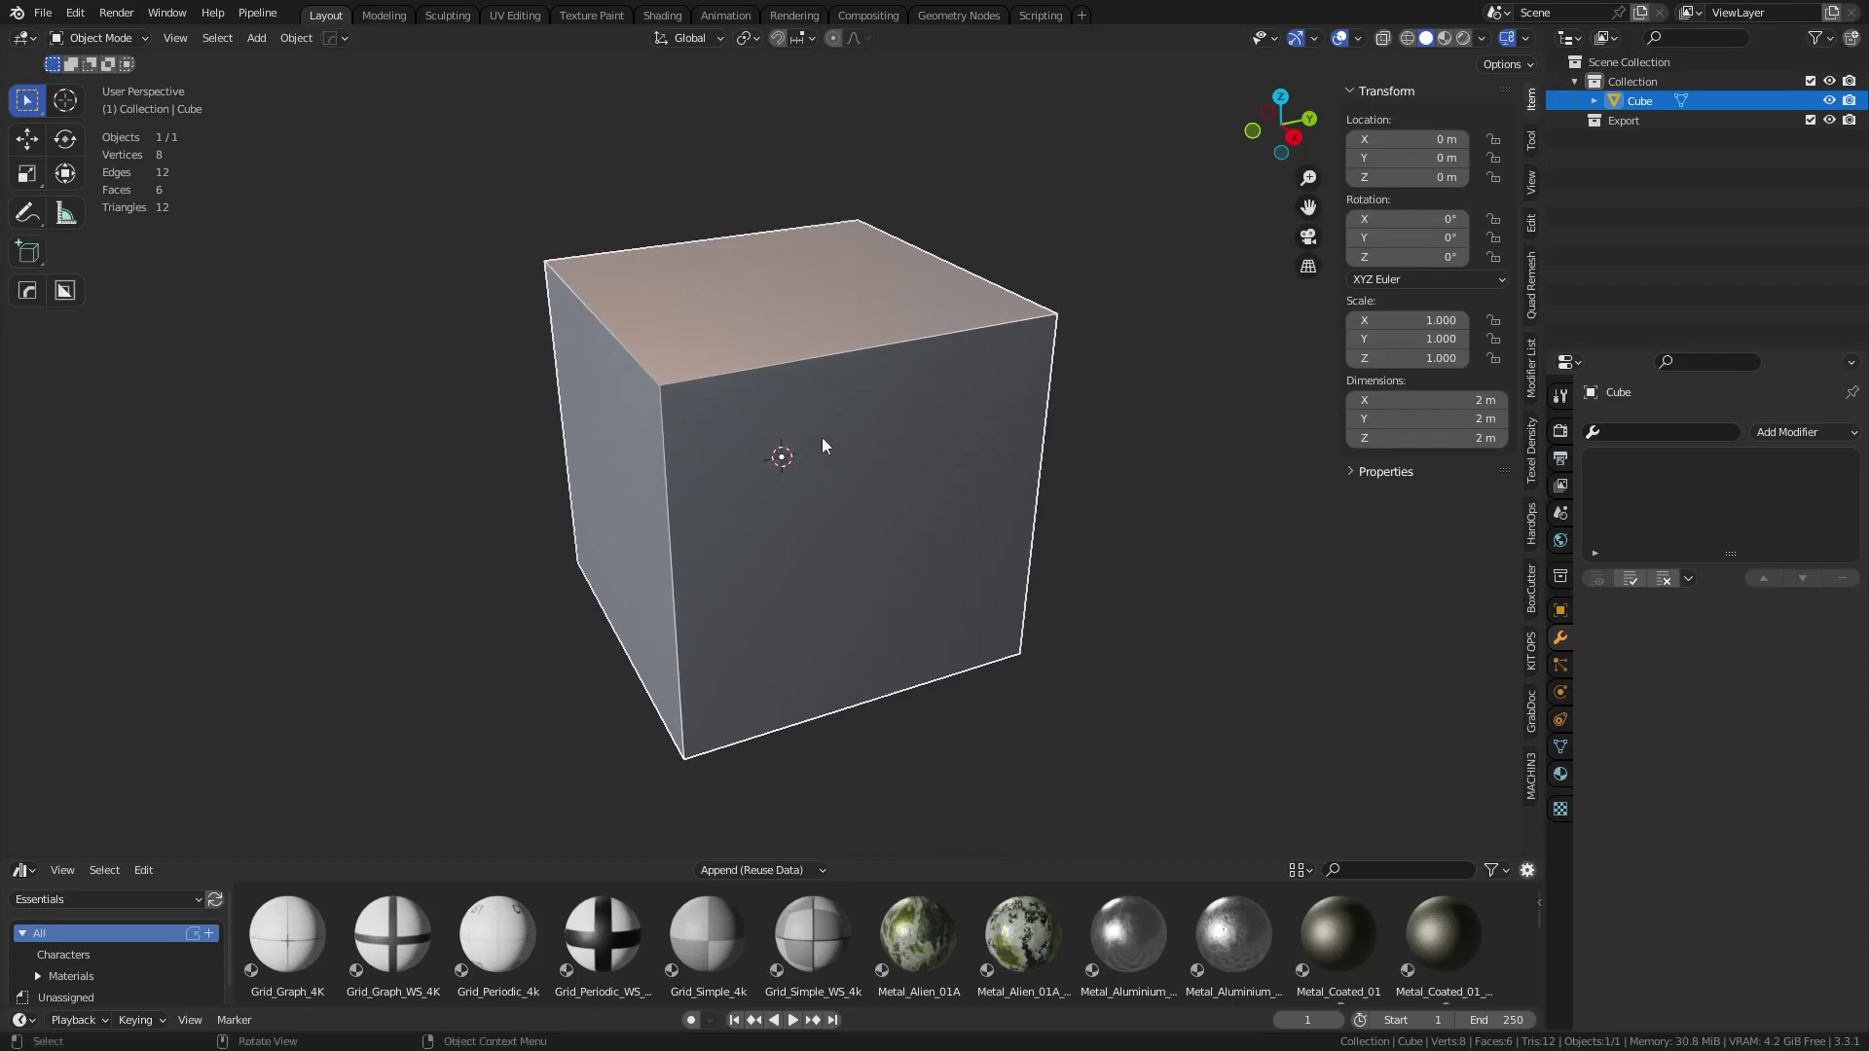
click(28, 142)
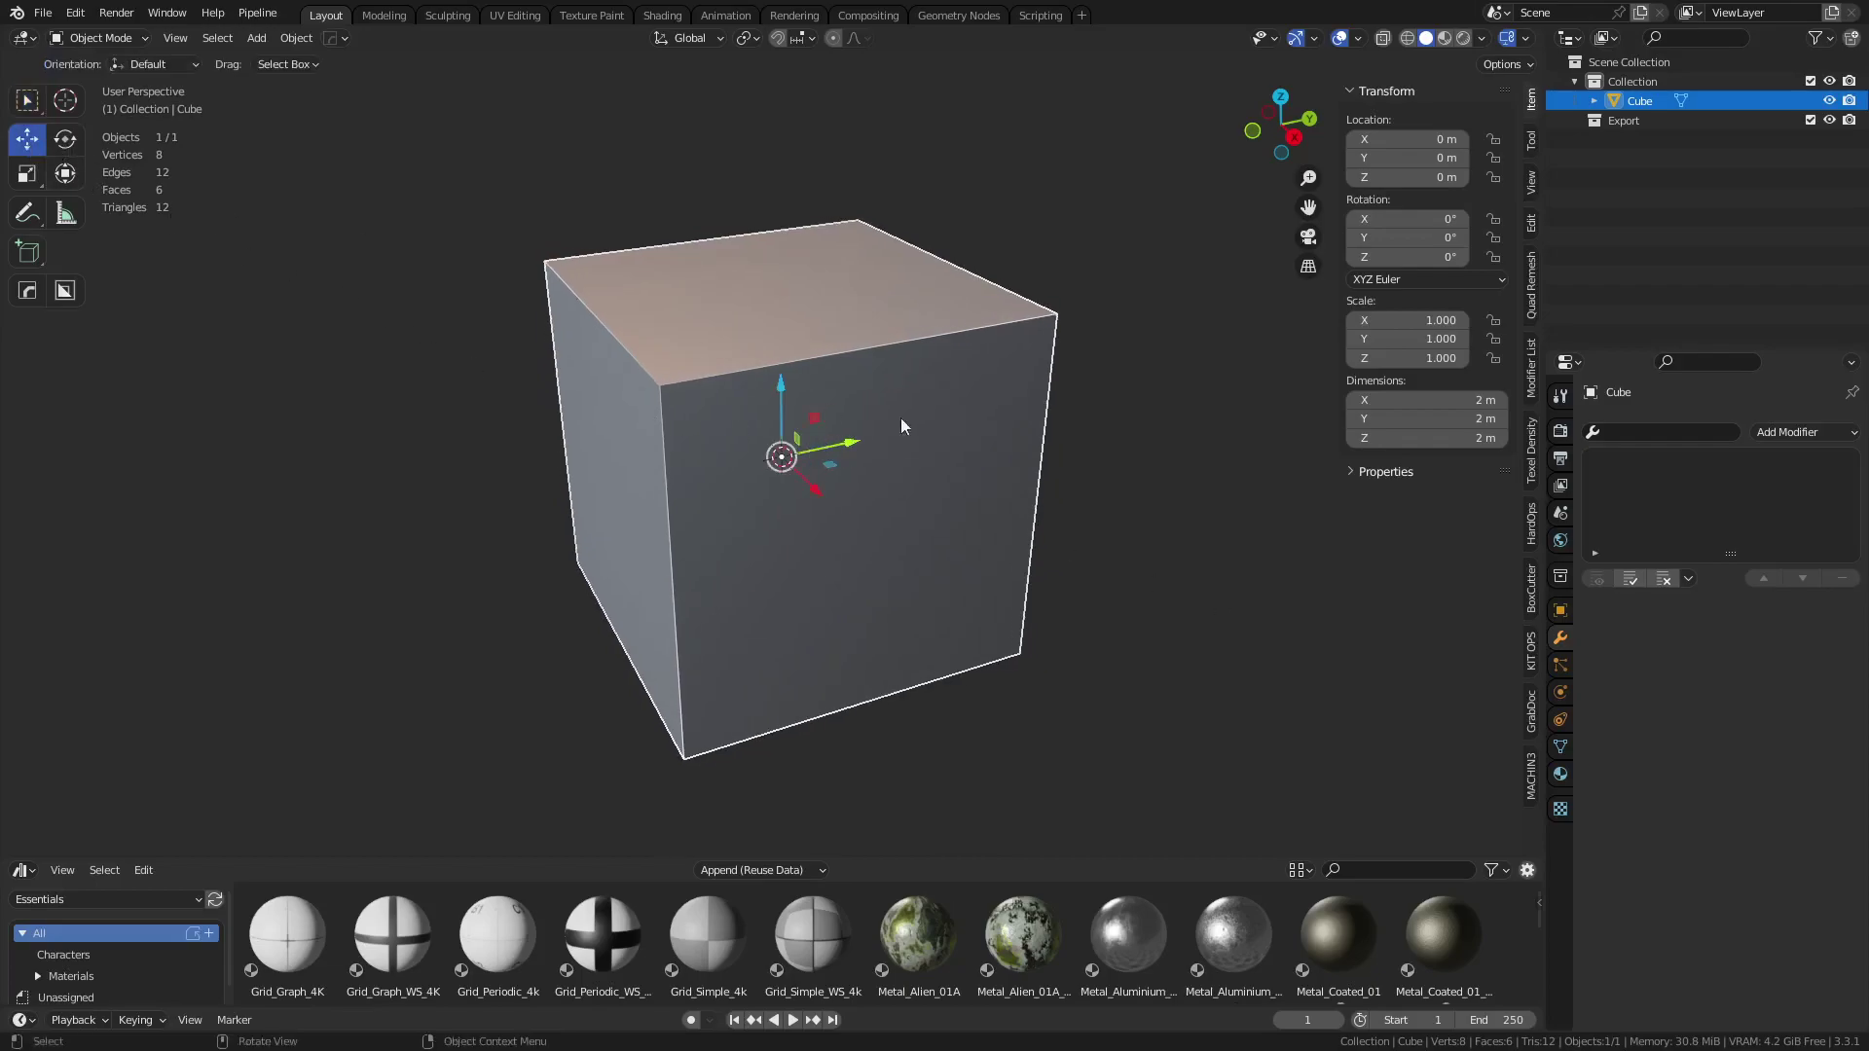
click(693, 39)
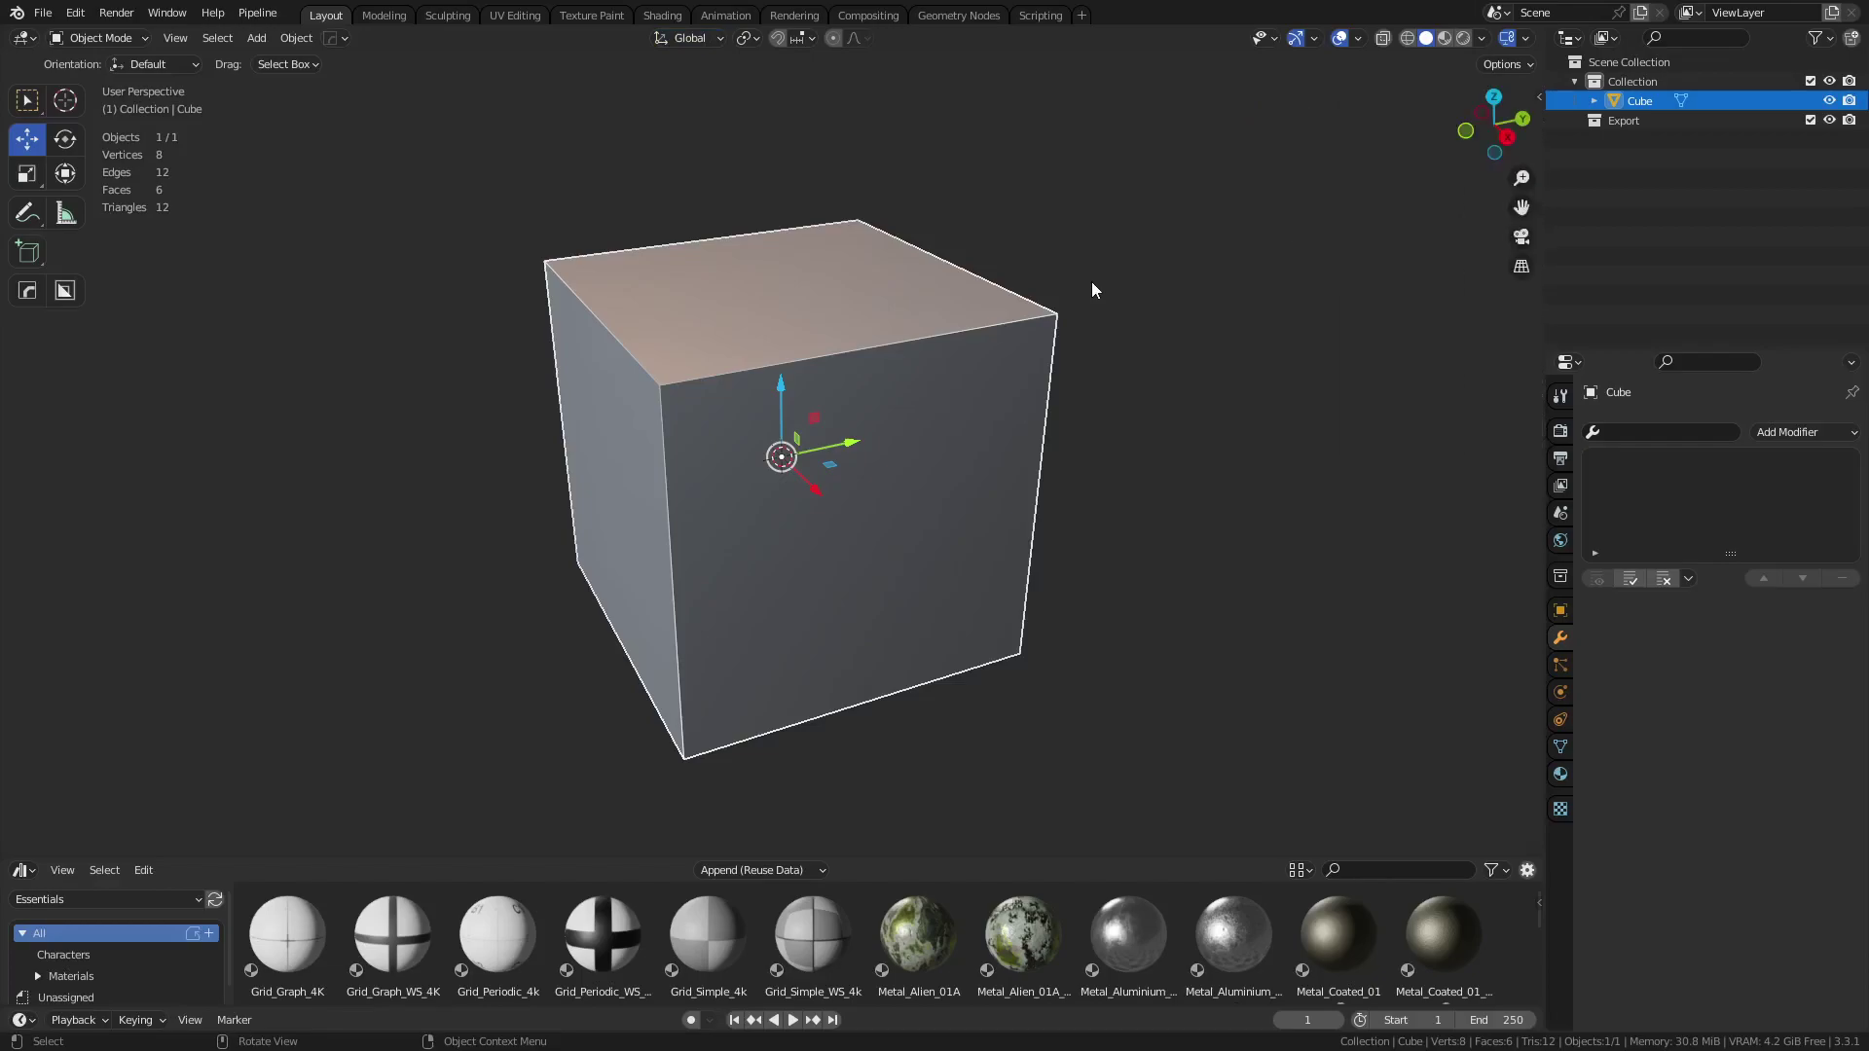
key(r)
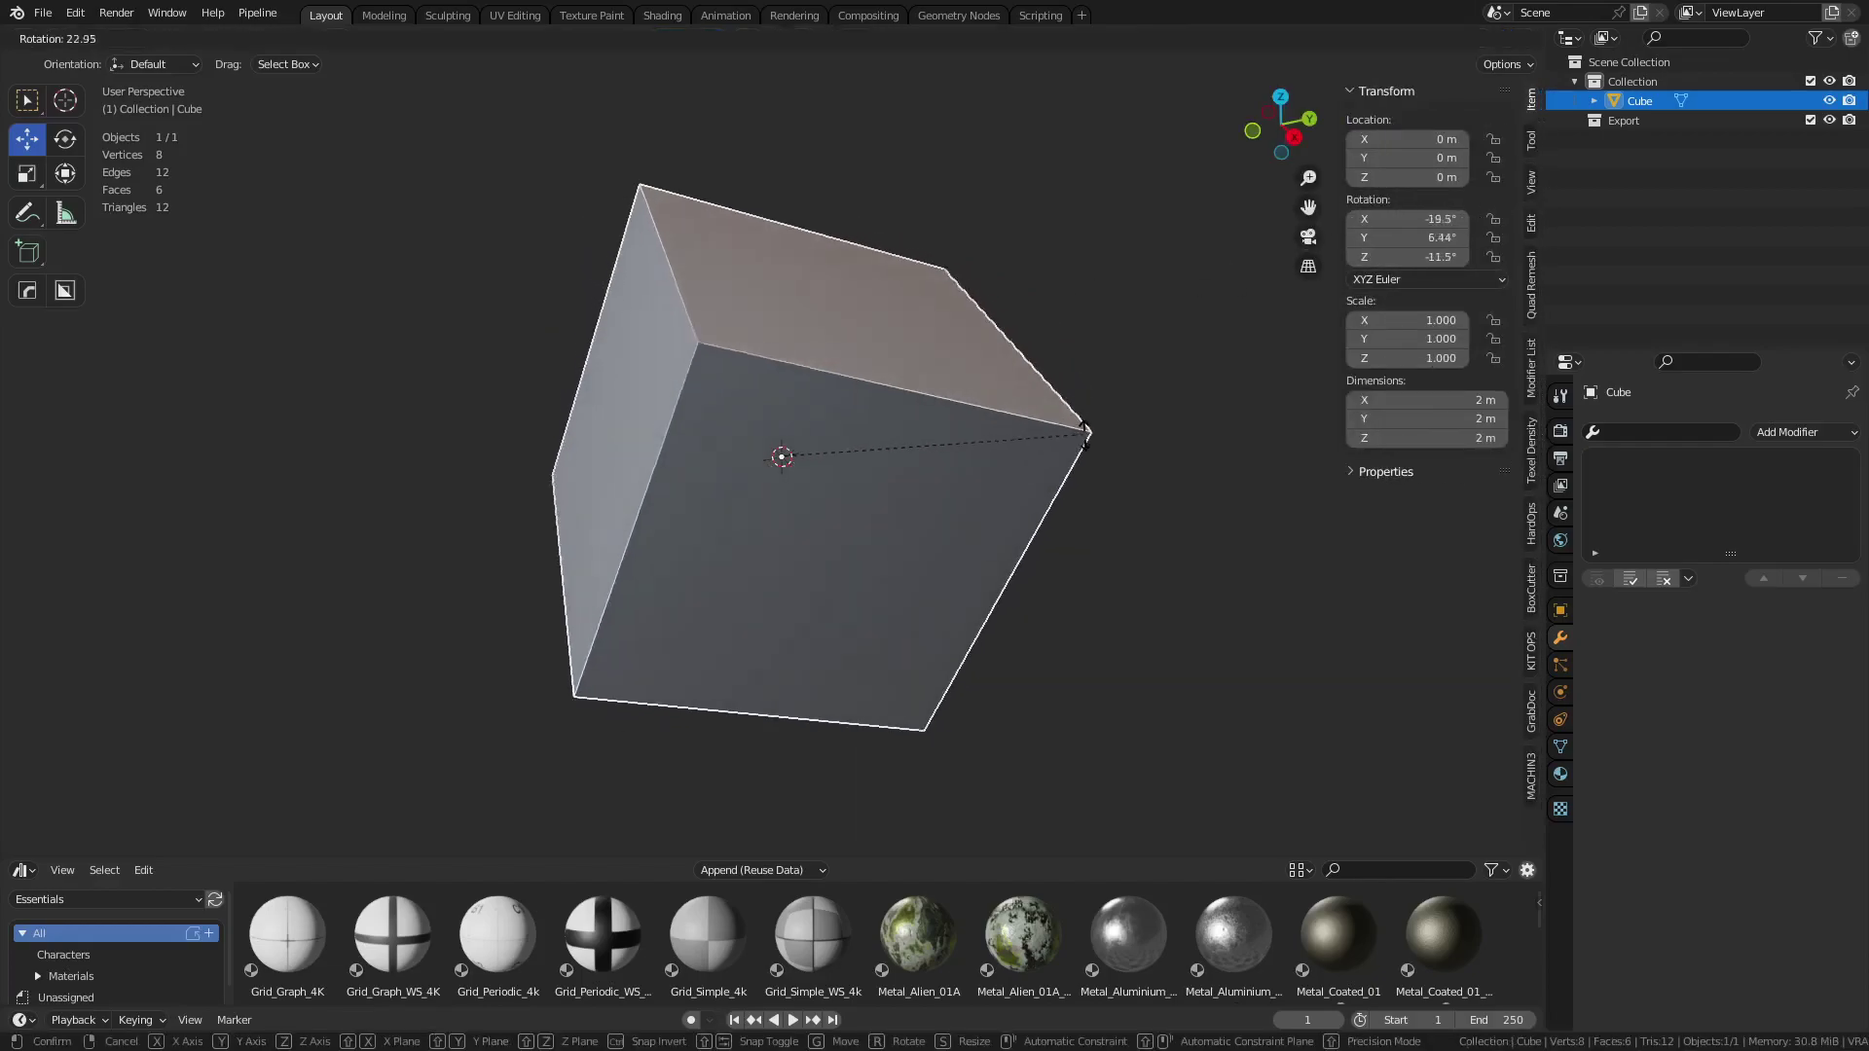
click(1084, 417)
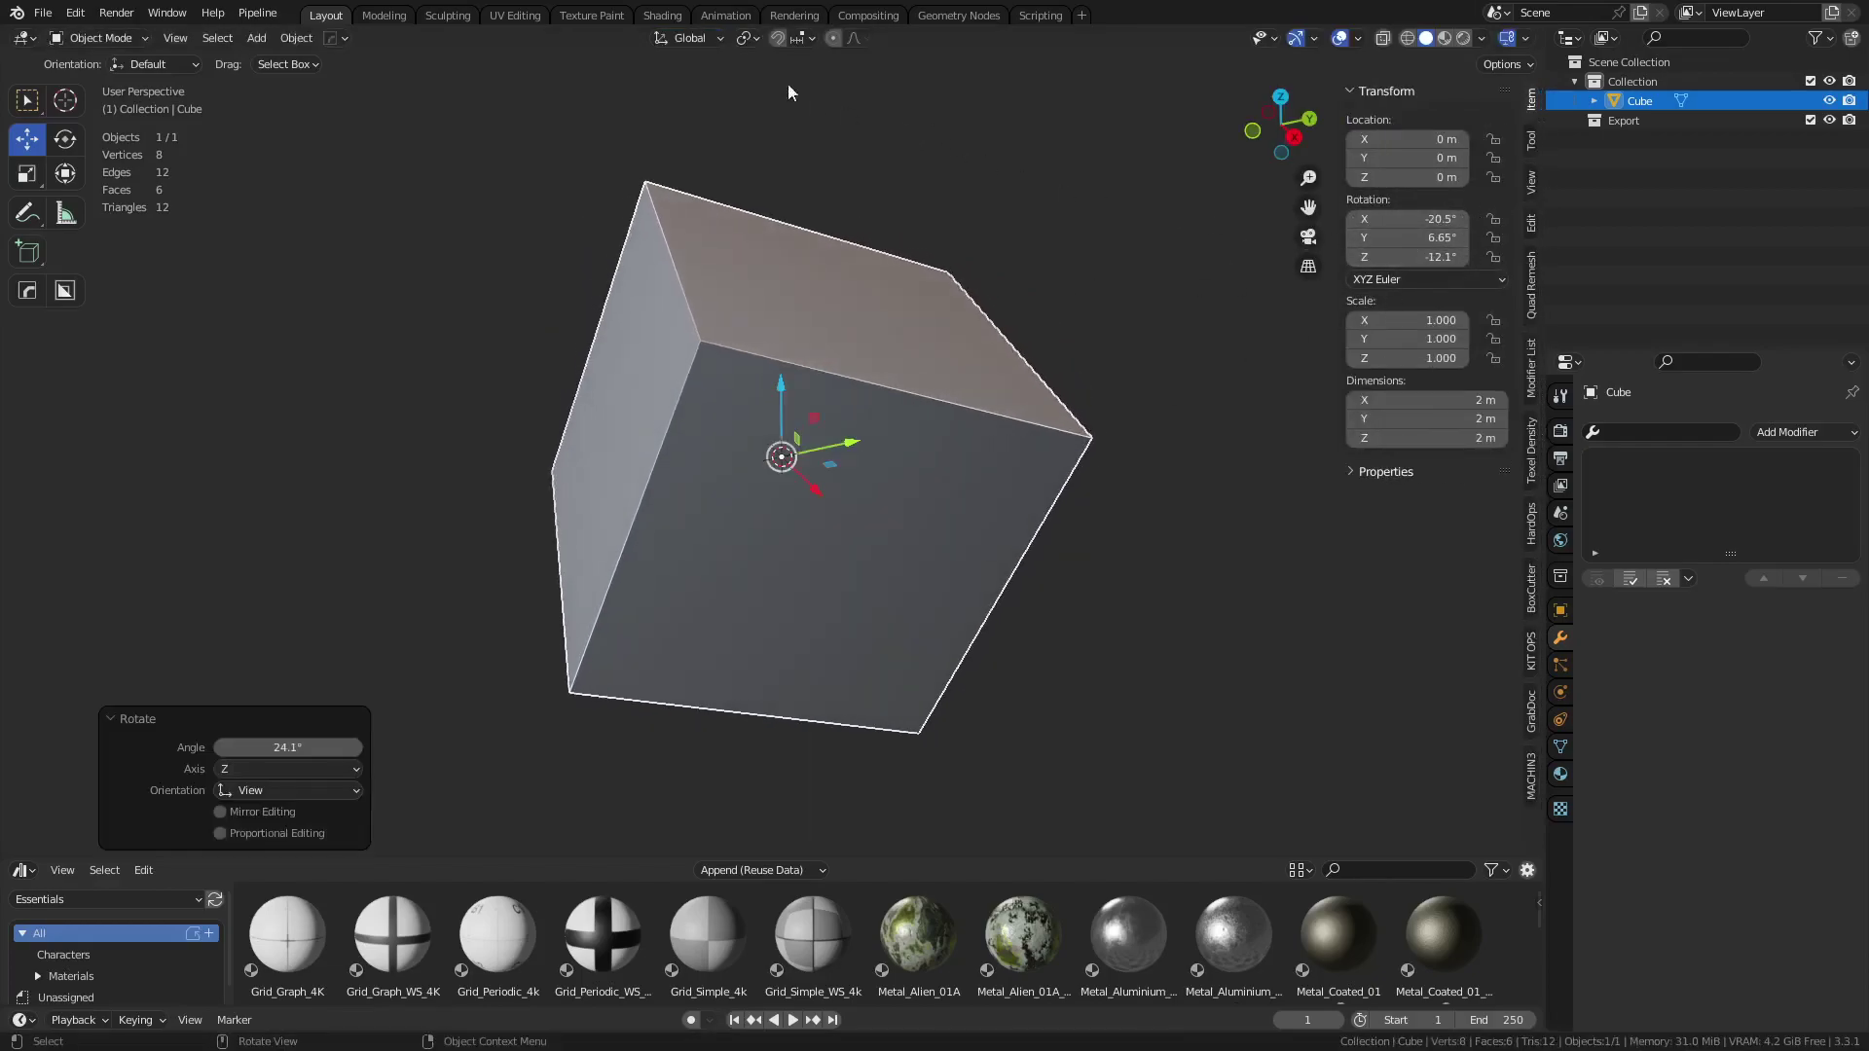
Set the transform orientation to Local and rotate the cube about 26° more around the view axis
click(690, 39)
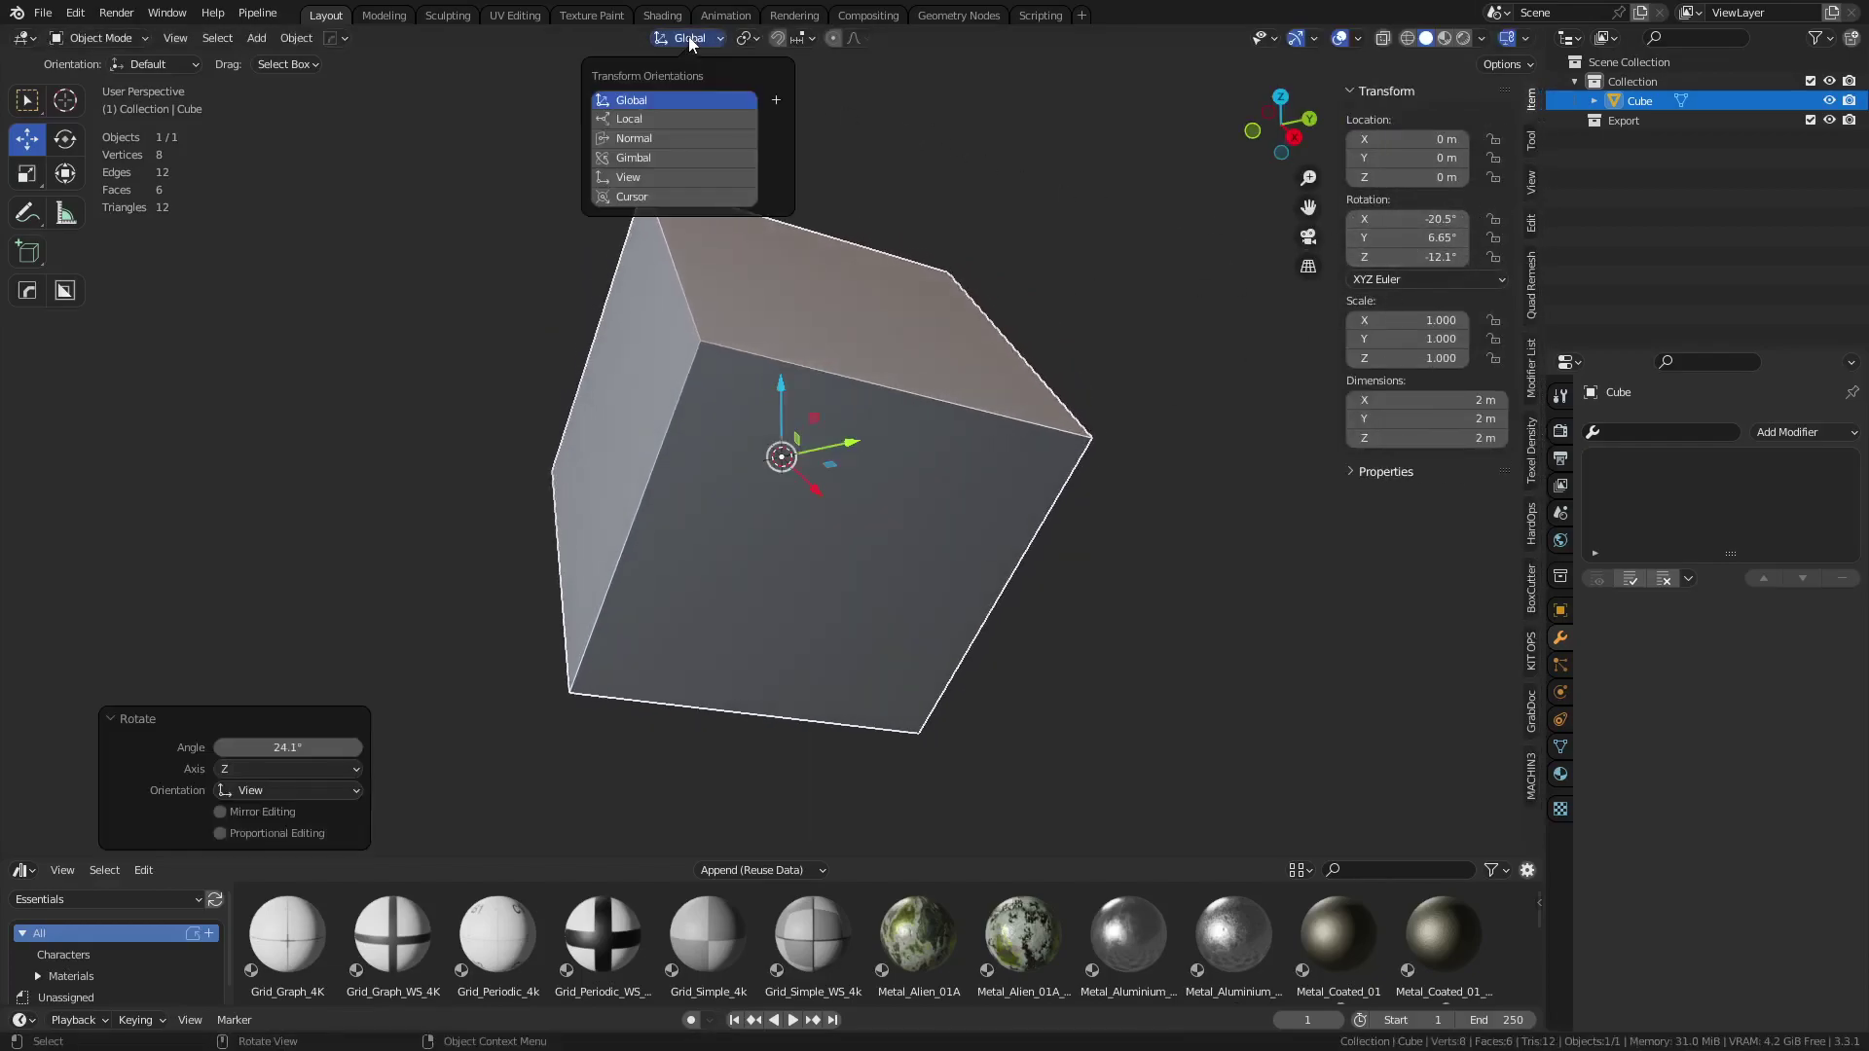
click(648, 119)
key(r)
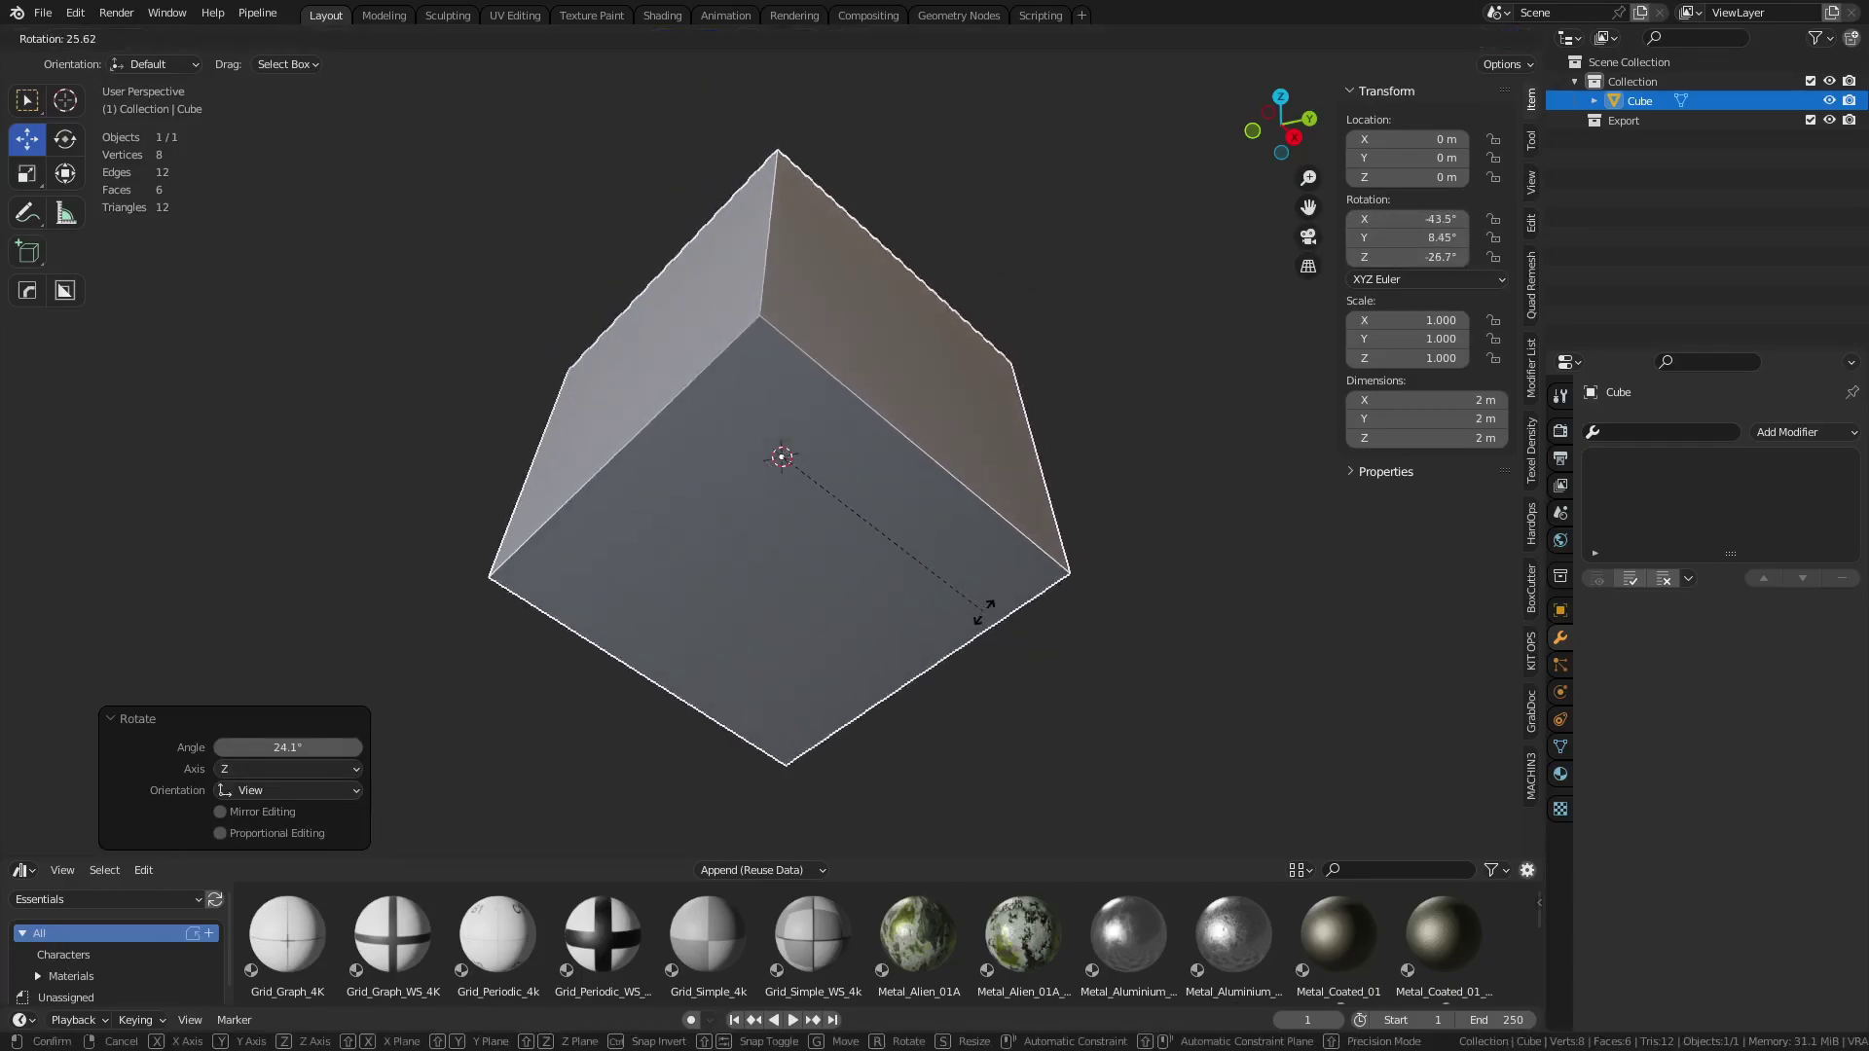
click(988, 617)
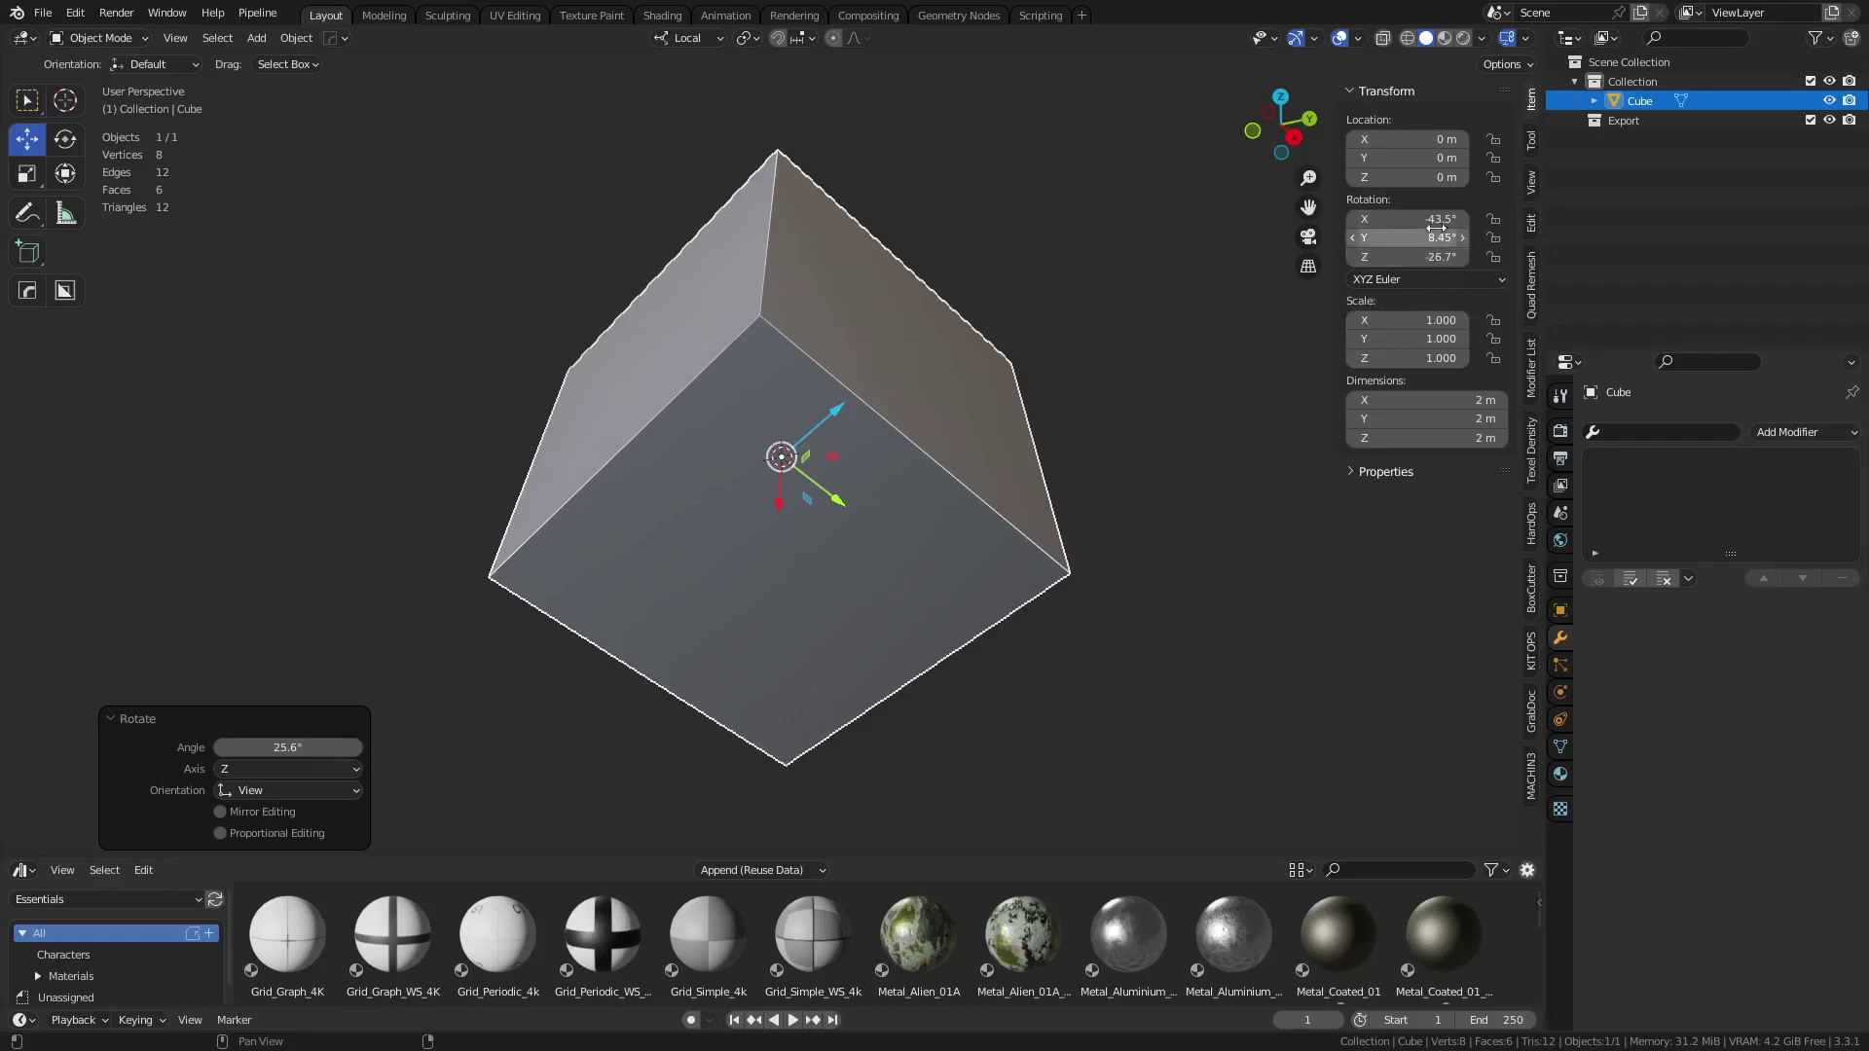
Apply the cube's rotation and undo that change
key(ctrl+a)
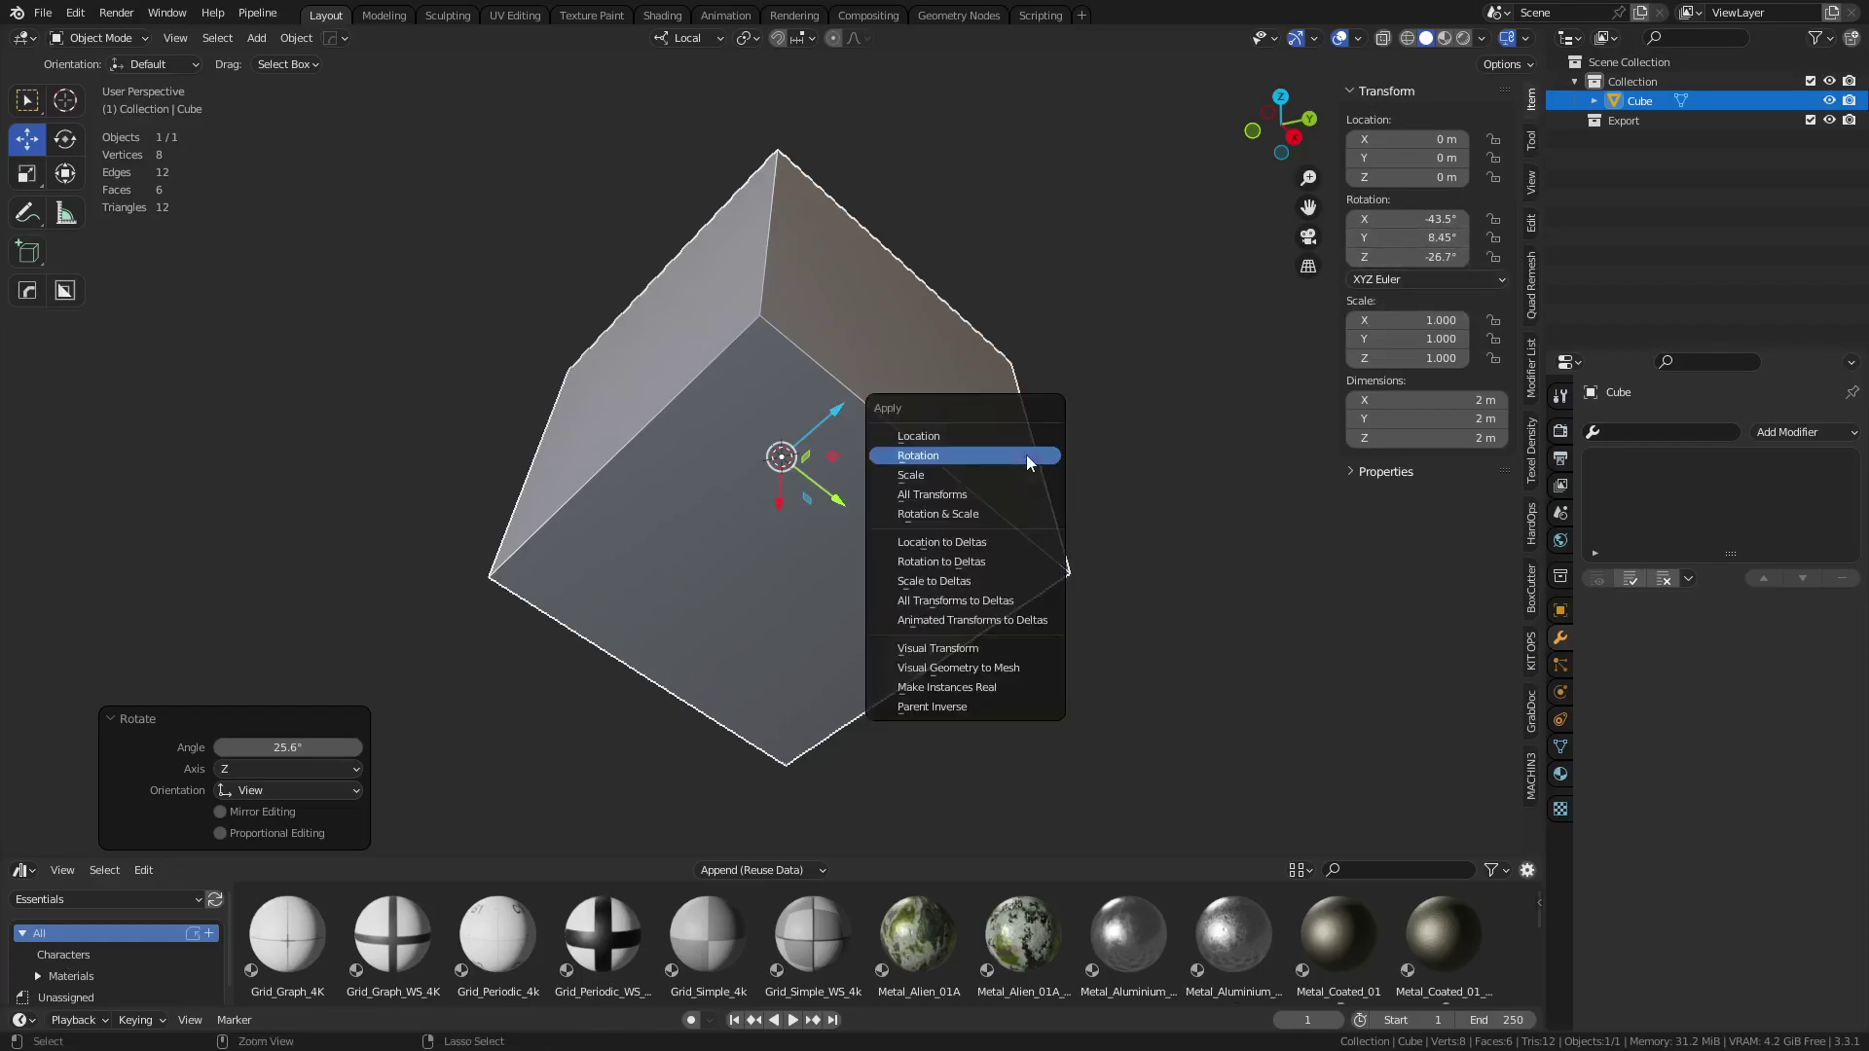
click(1037, 462)
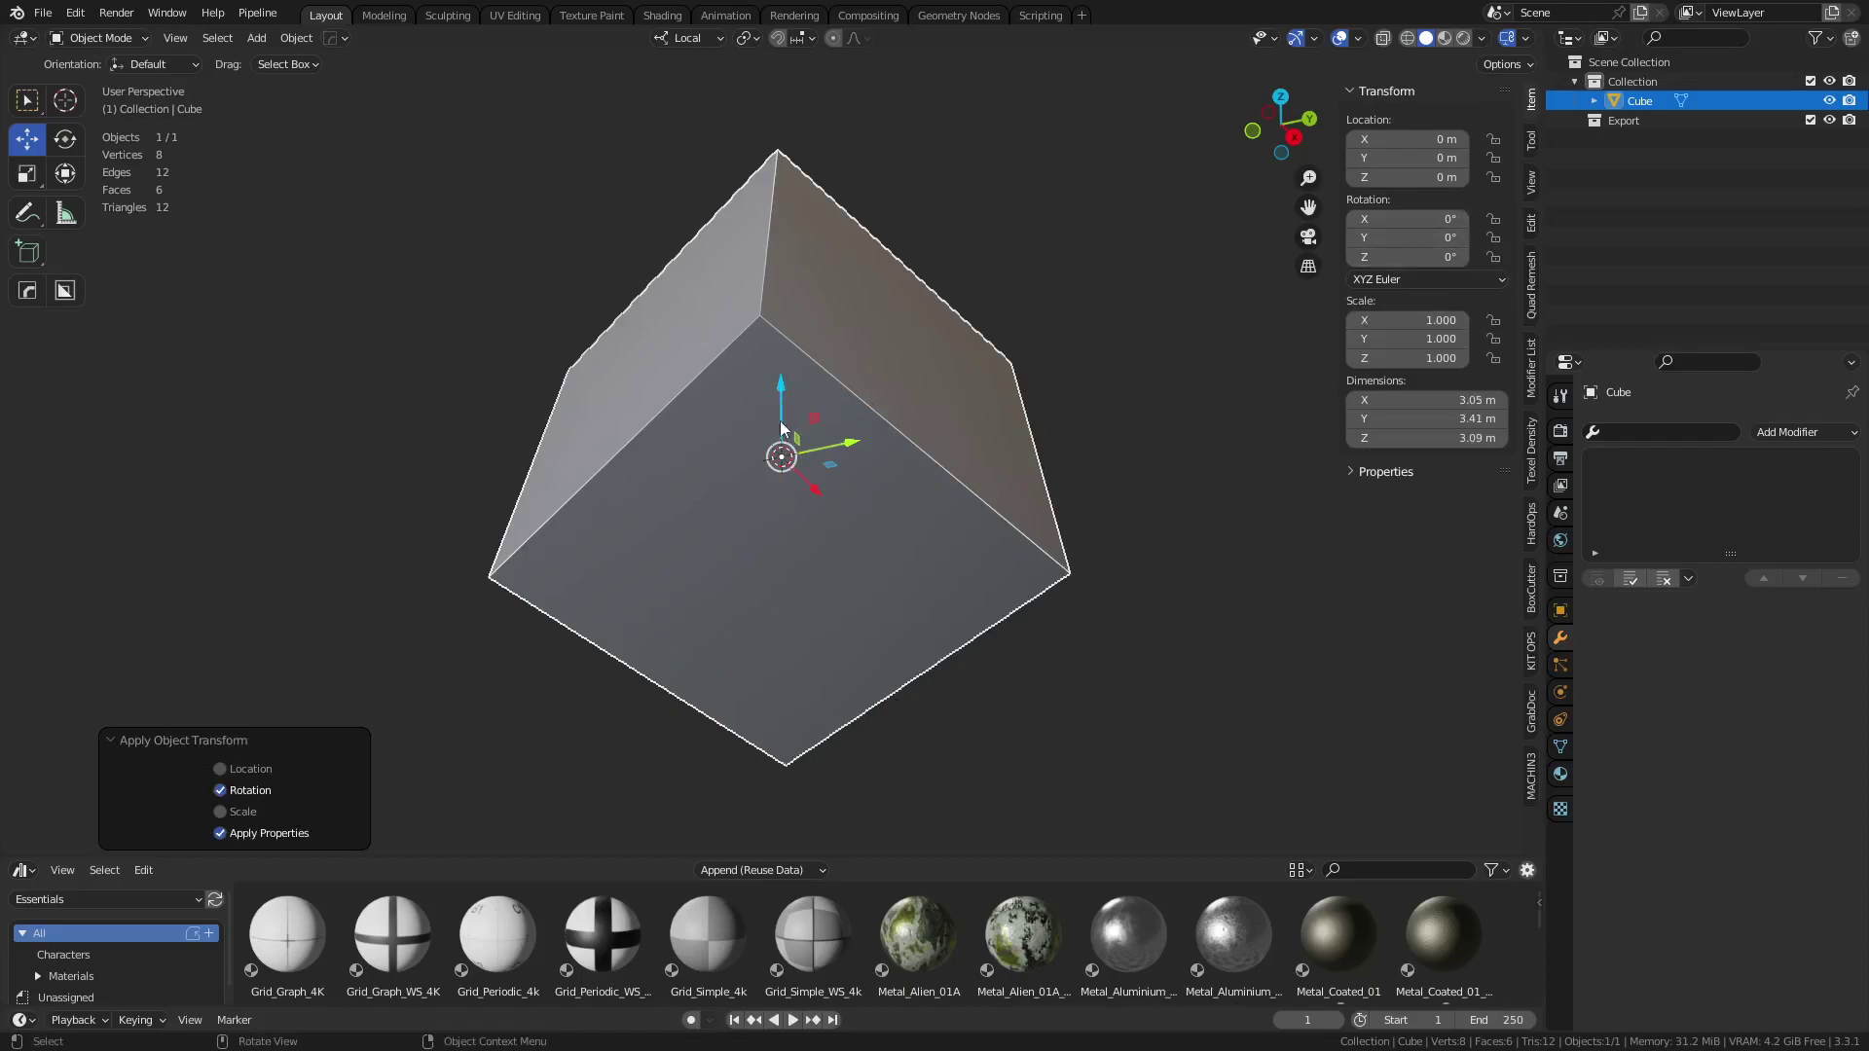
key(ctrl+z)
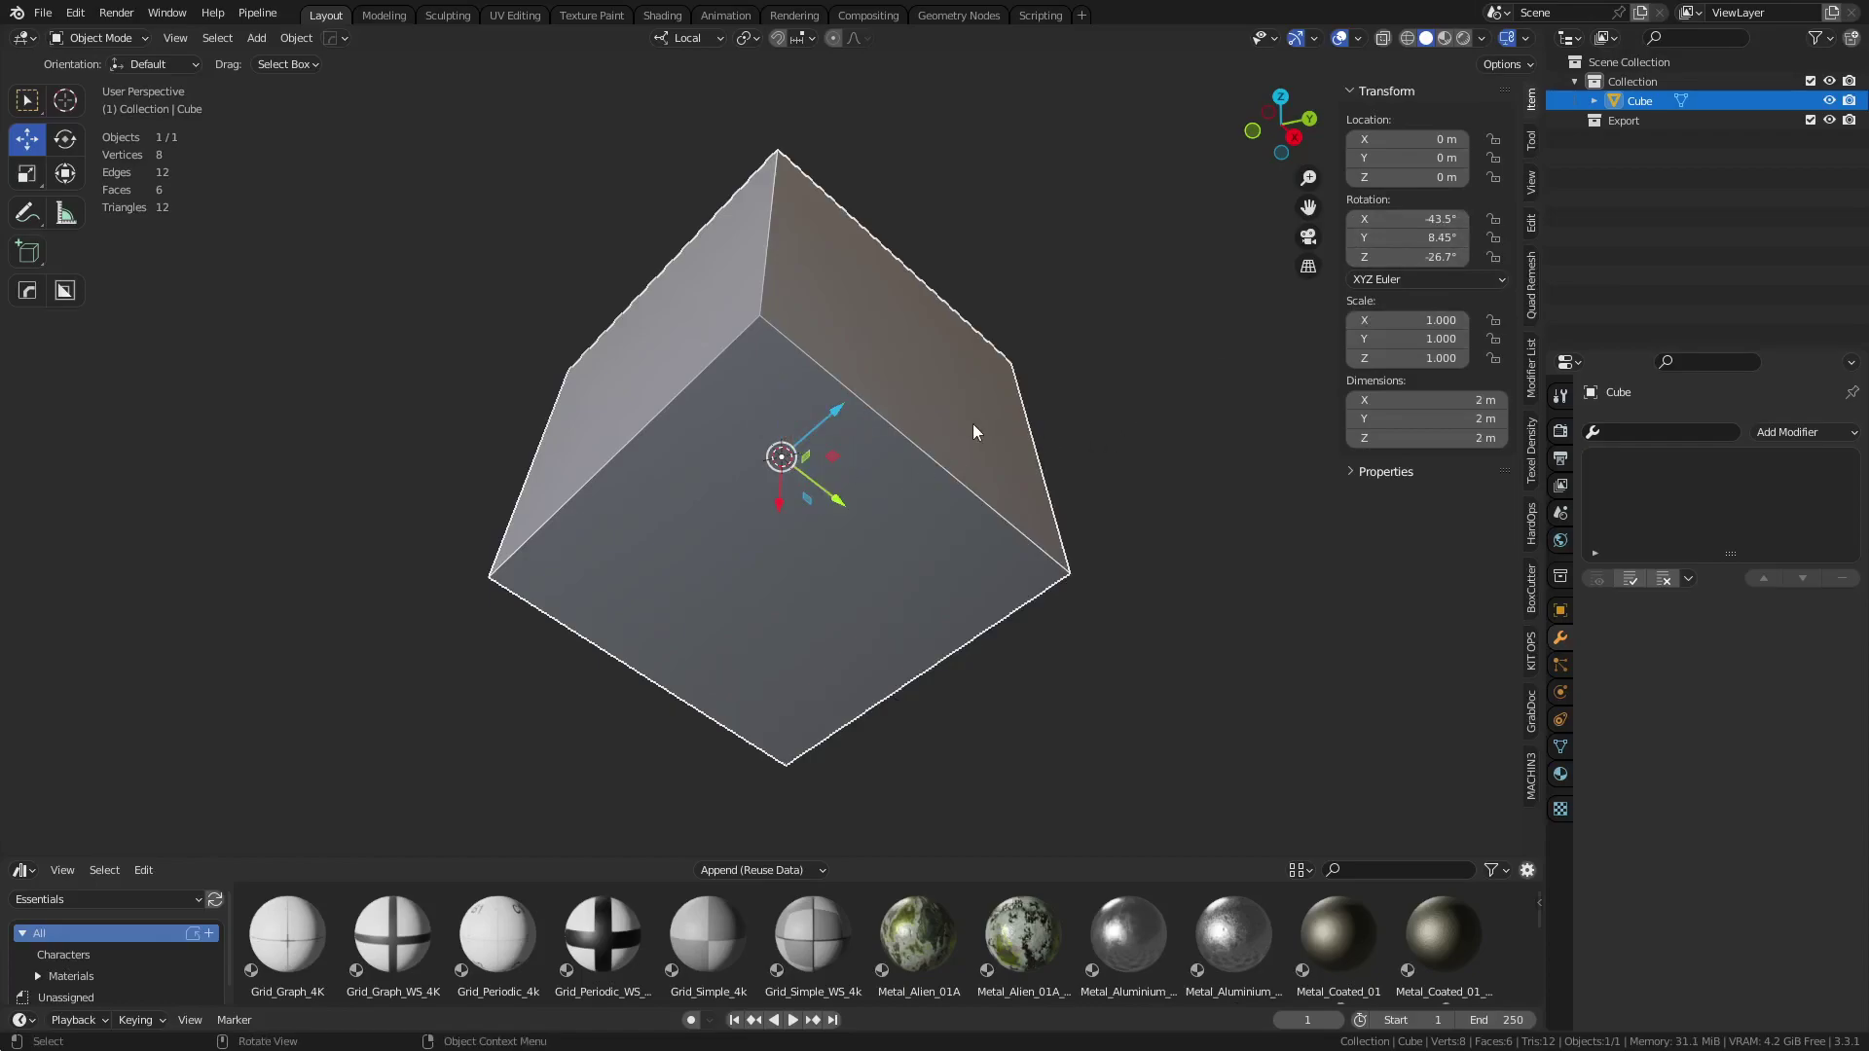
Look over the transform orientation options and switch the cube to Edit Mode
click(681, 43)
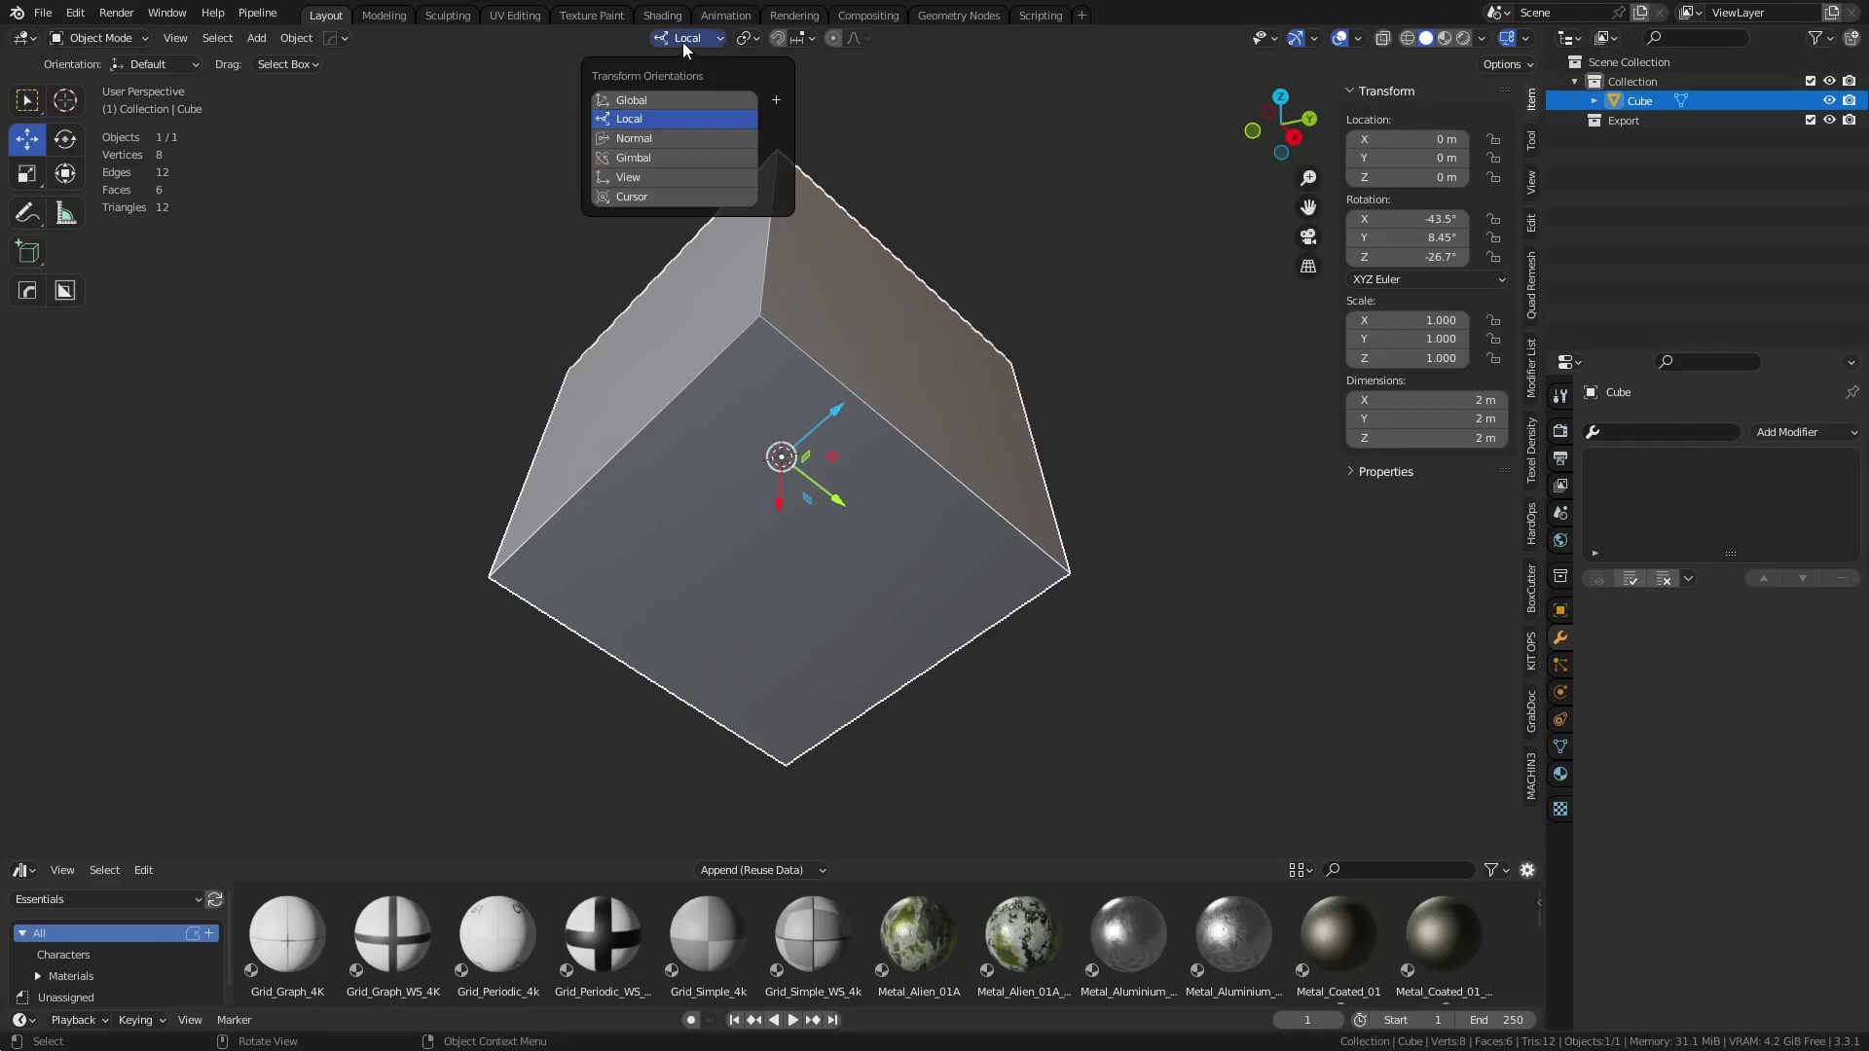
key(ctrl+Tab)
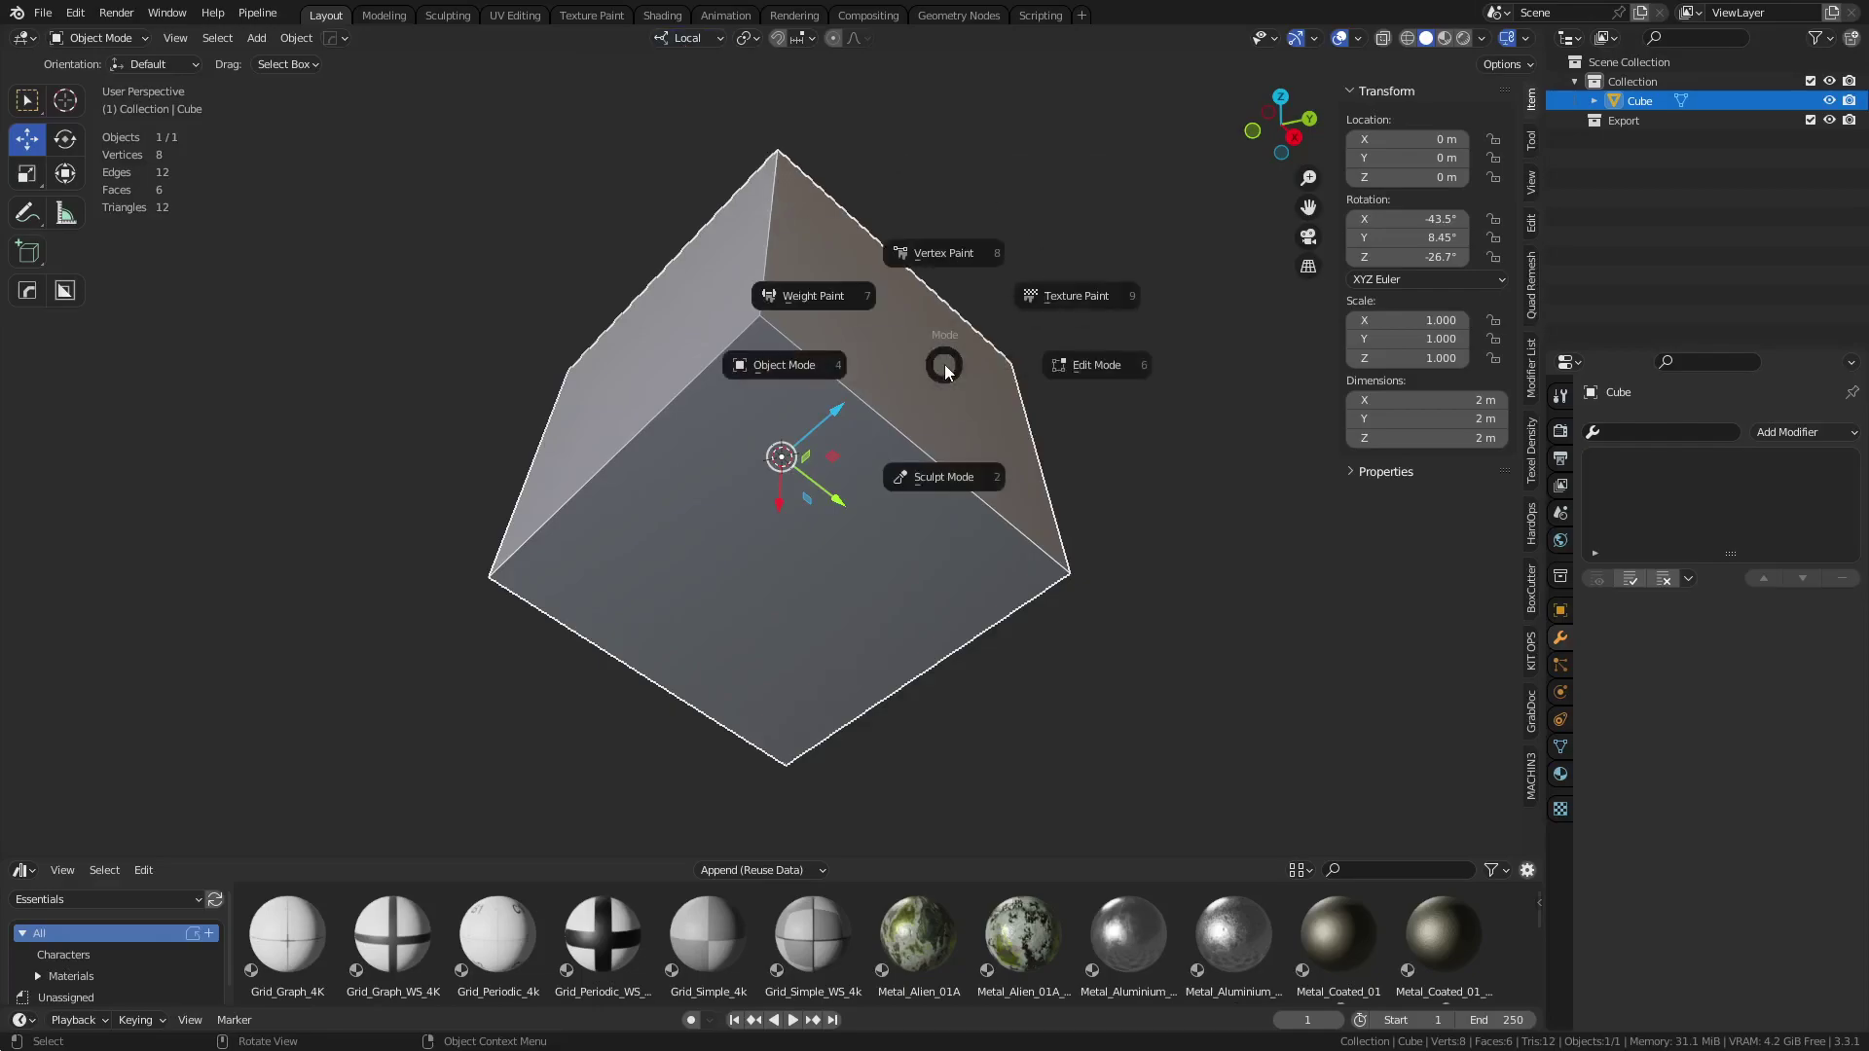
click(1076, 358)
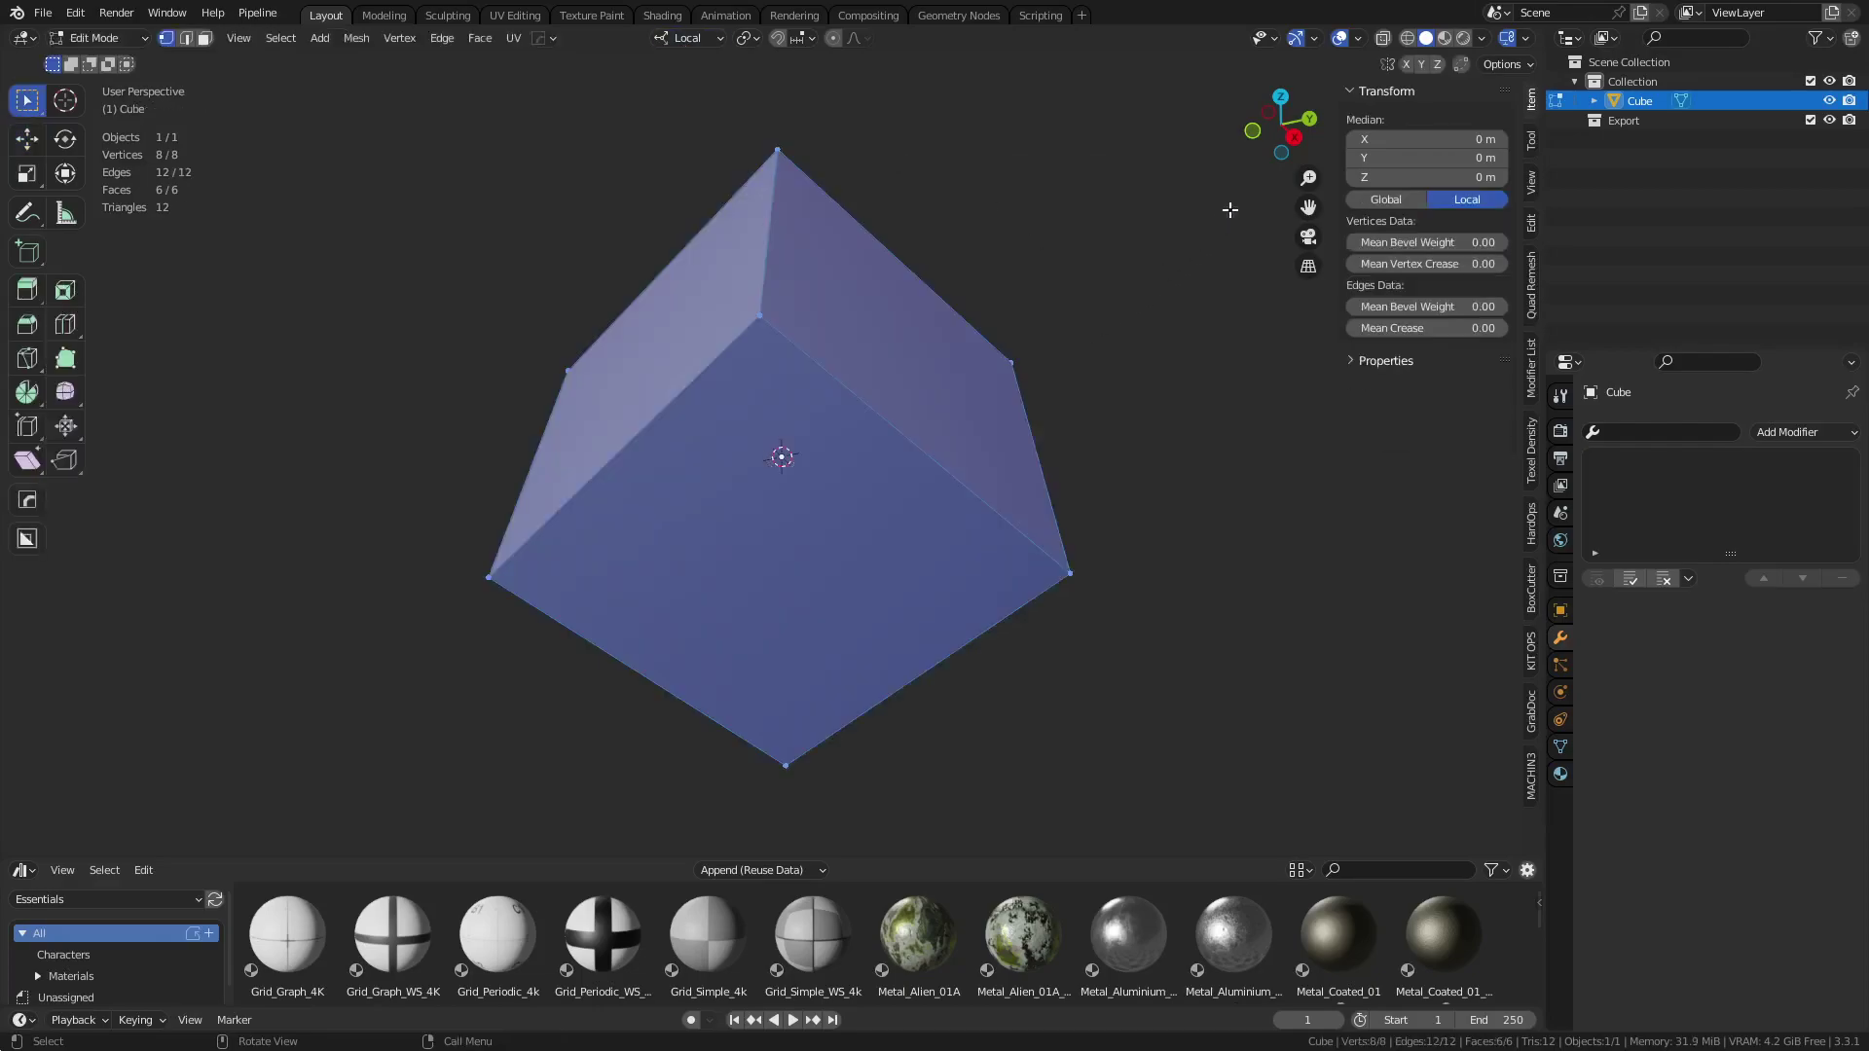
Display the cube's vertex and face normals as overlays with a size of about 0.66
click(1360, 41)
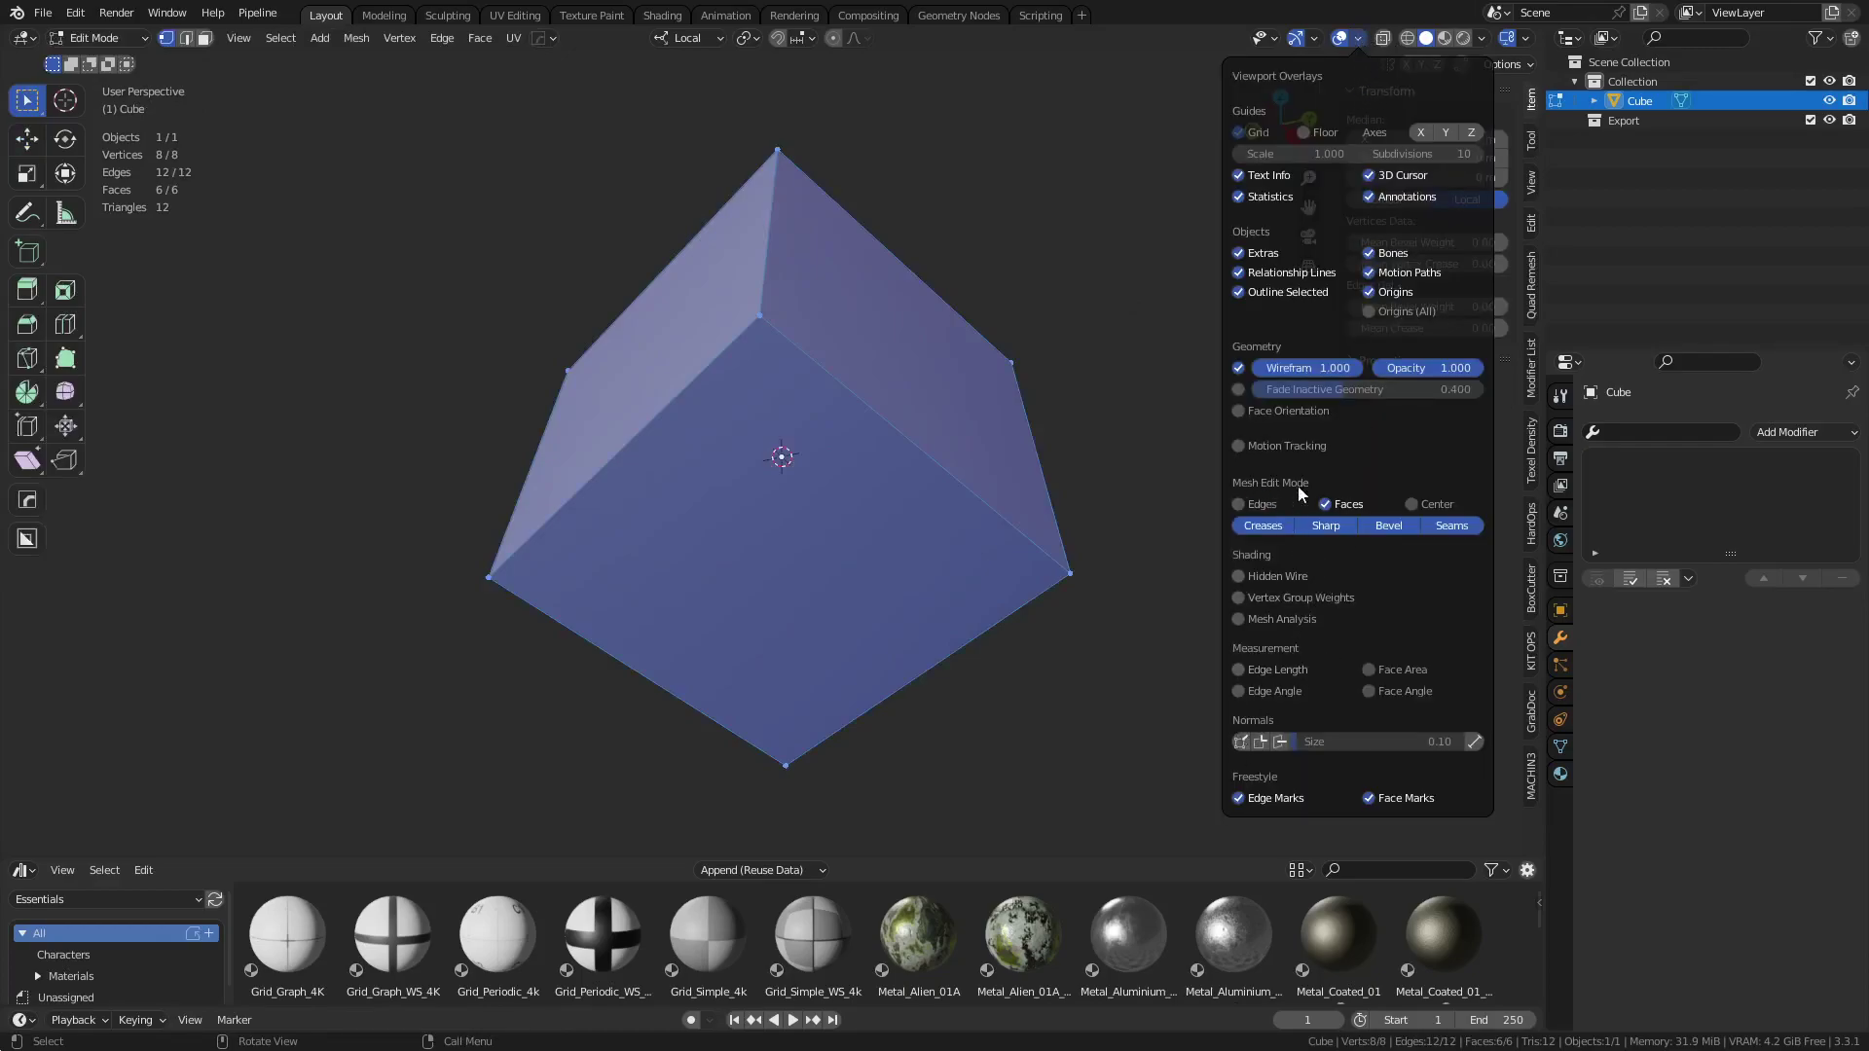
click(1243, 742)
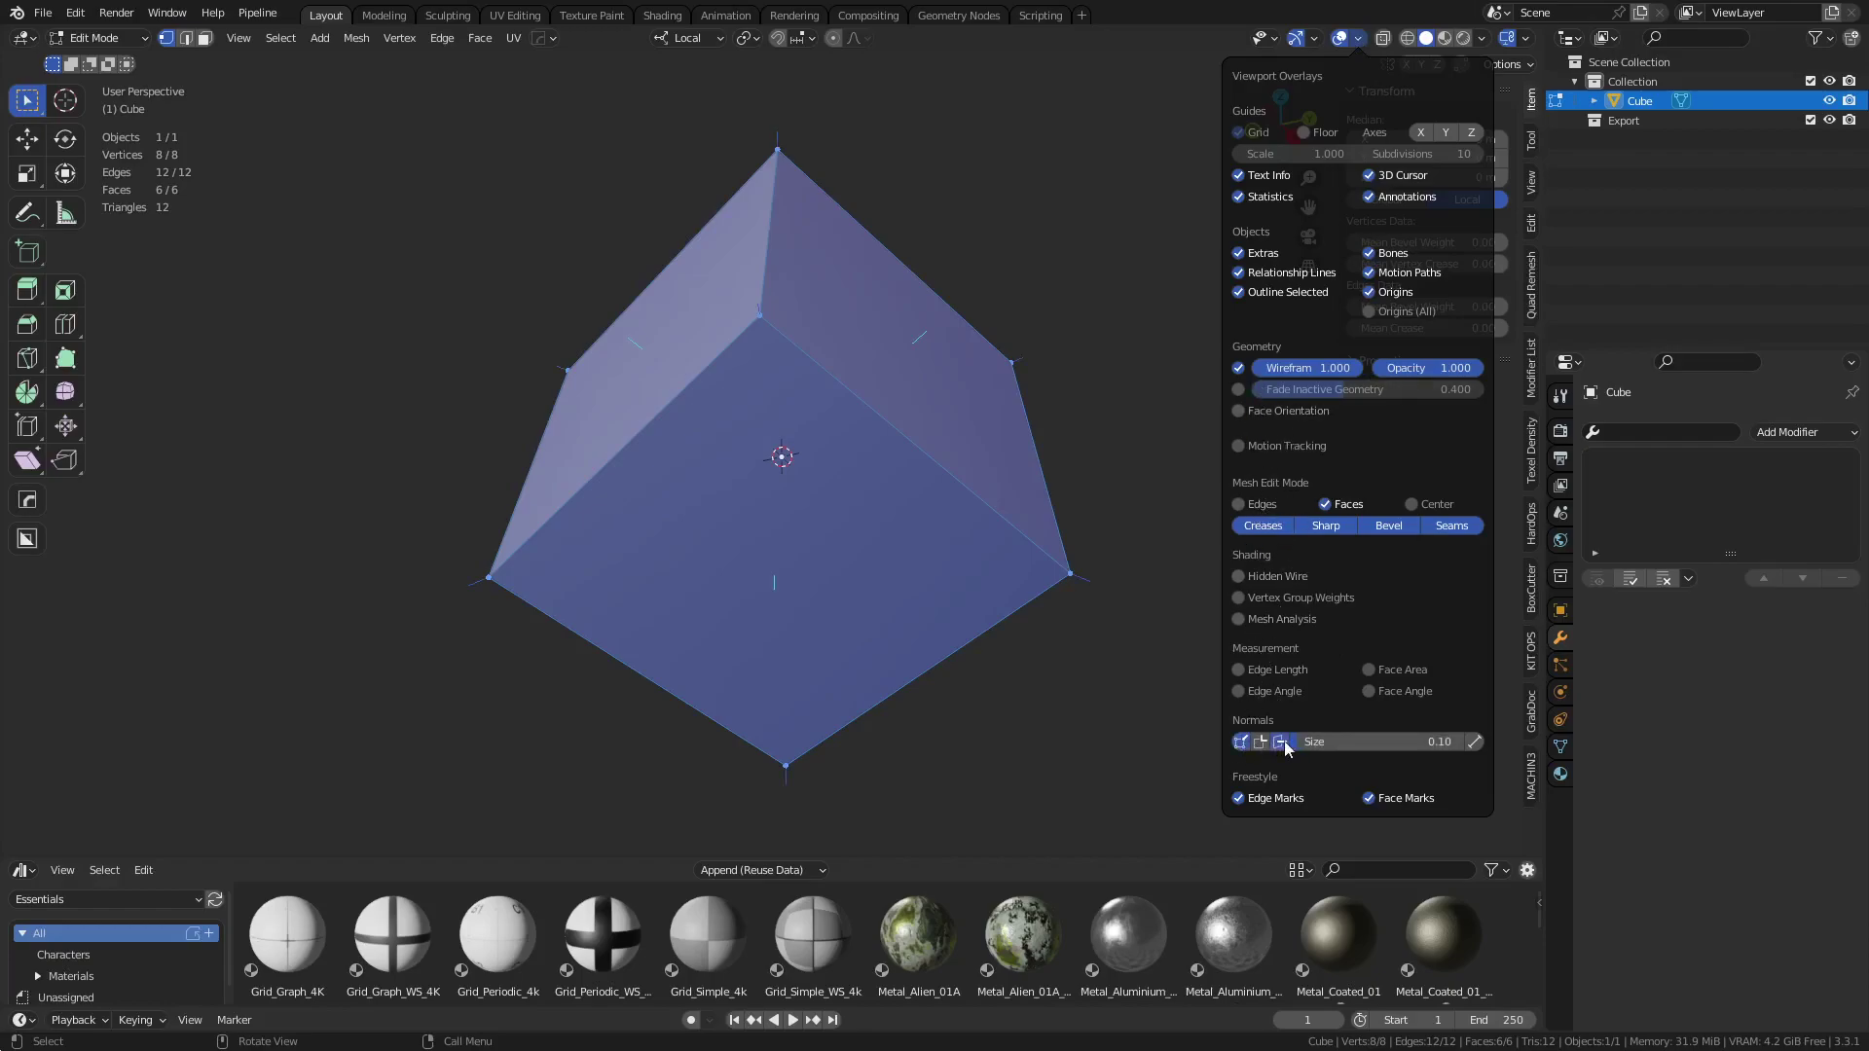
drag(1302, 743, 1341, 743)
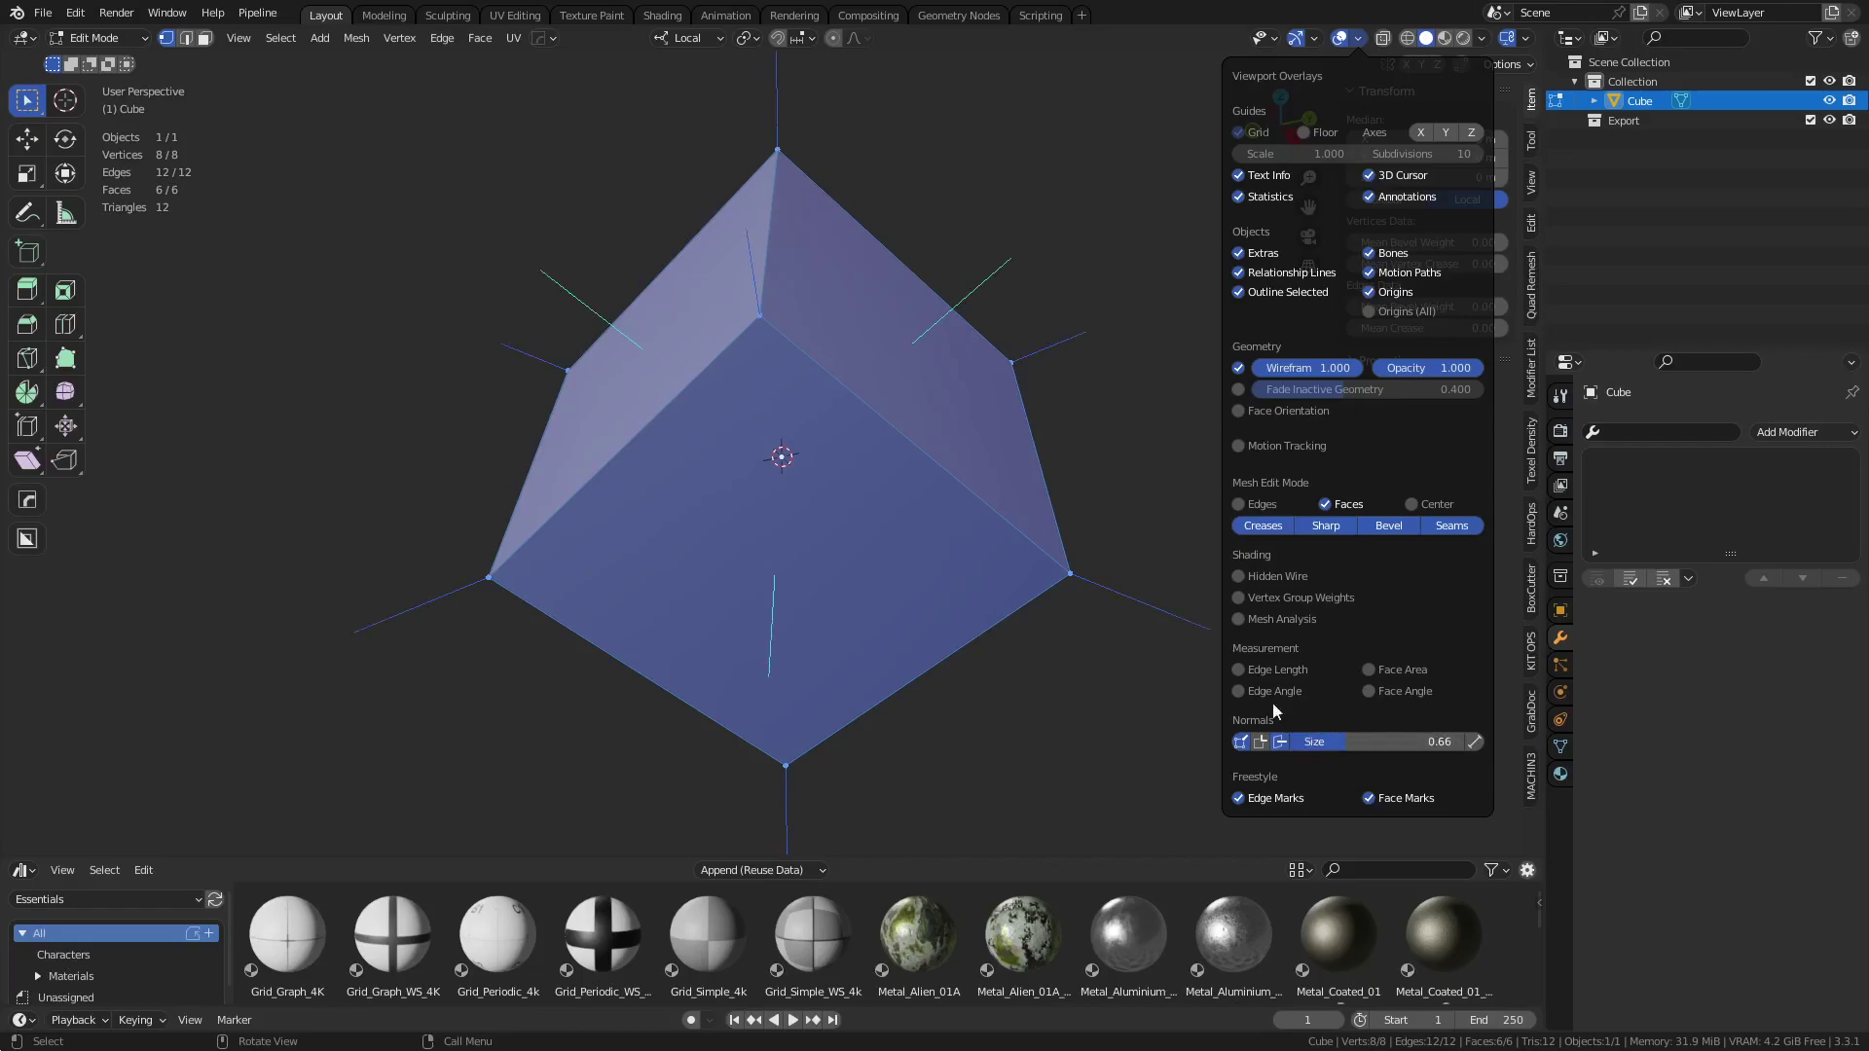
scroll(897, 446, up, 2)
shift+middle_drag(897, 447, 848, 553)
middle_drag(870, 458, 888, 467)
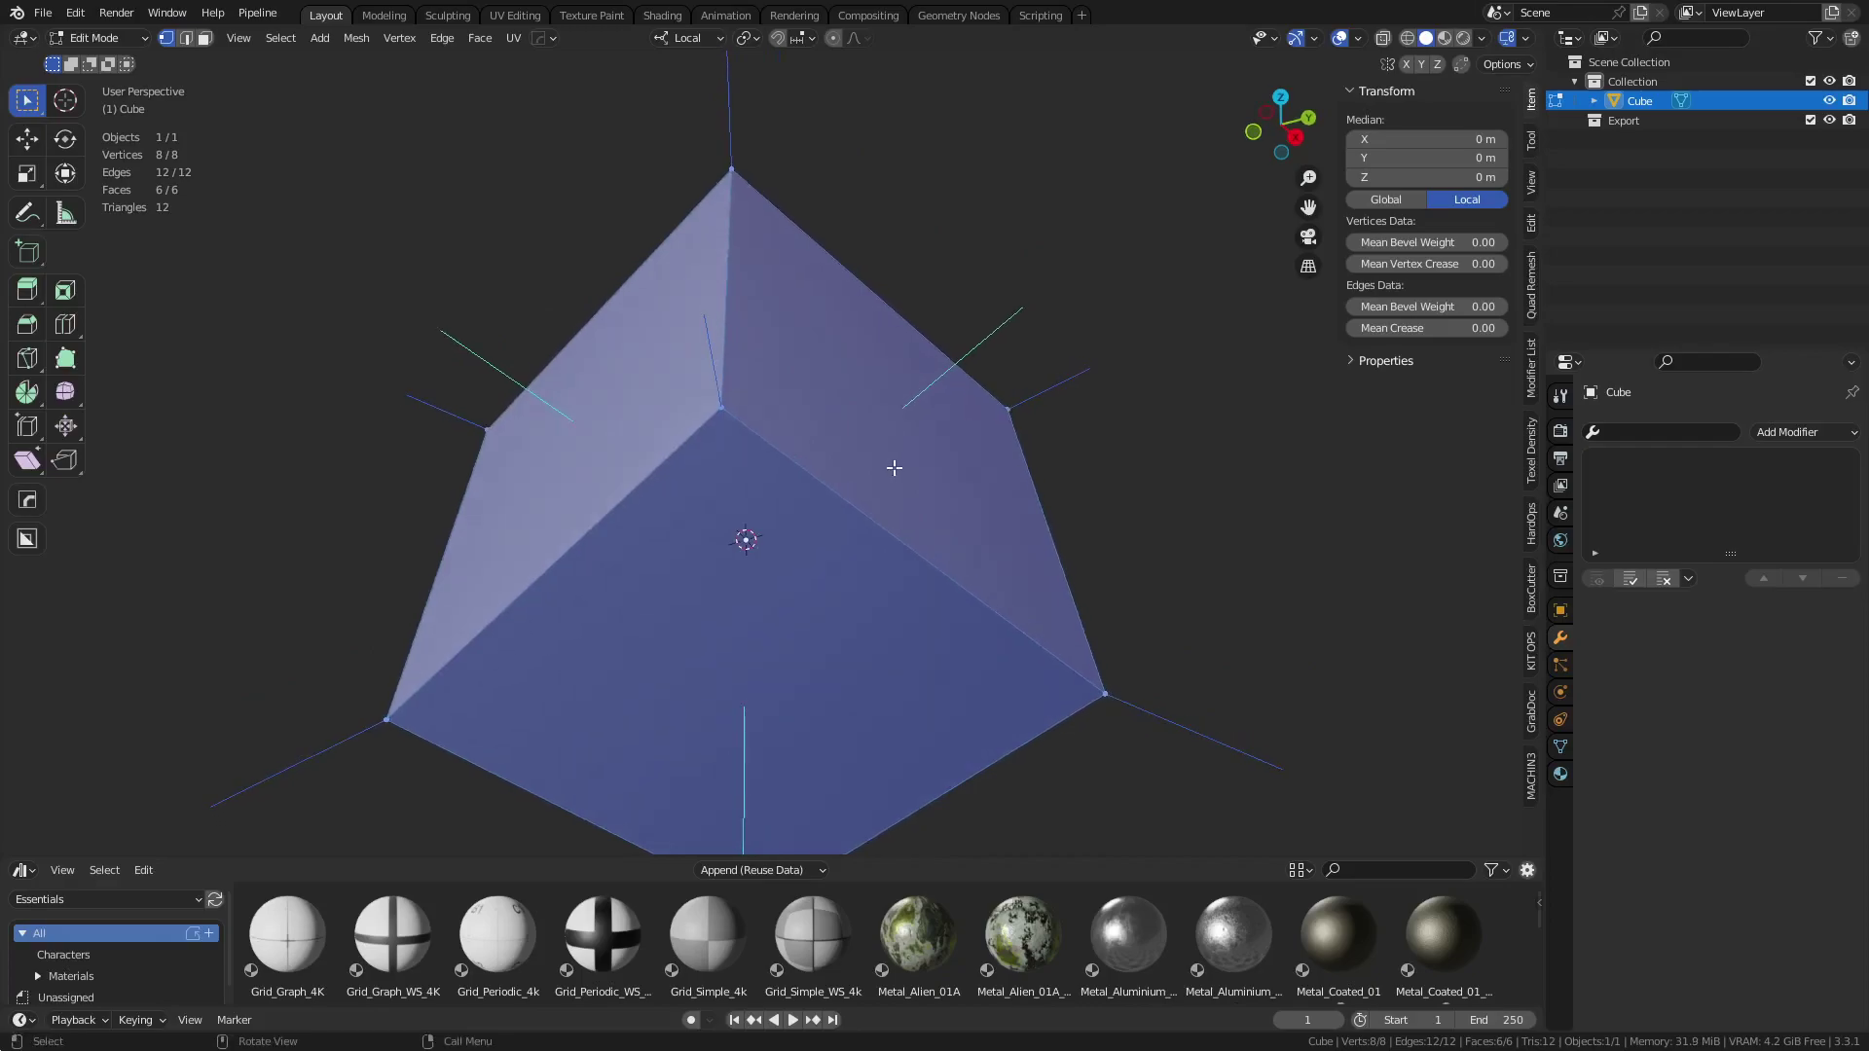
Toggle the split normals overlay on and off, and hide the face and vertex normals
click(1361, 39)
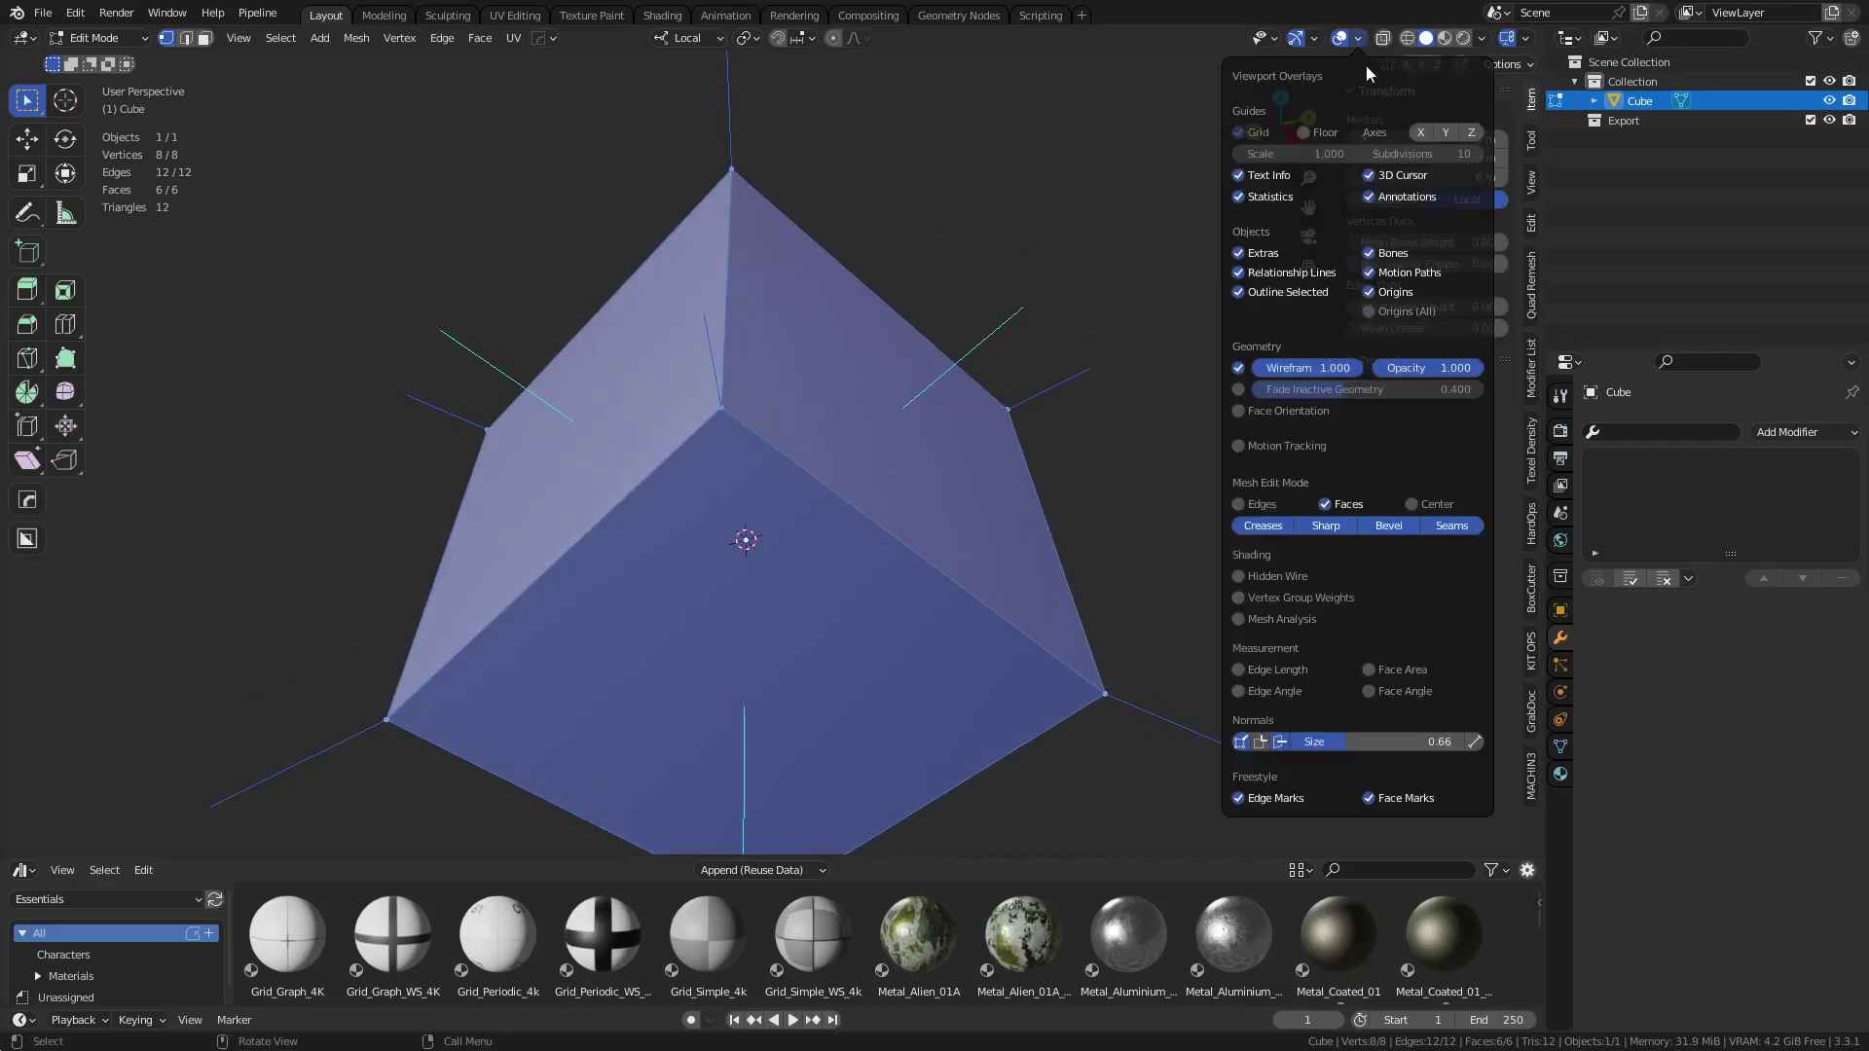
click(1258, 743)
click(1258, 746)
click(1279, 743)
click(1241, 742)
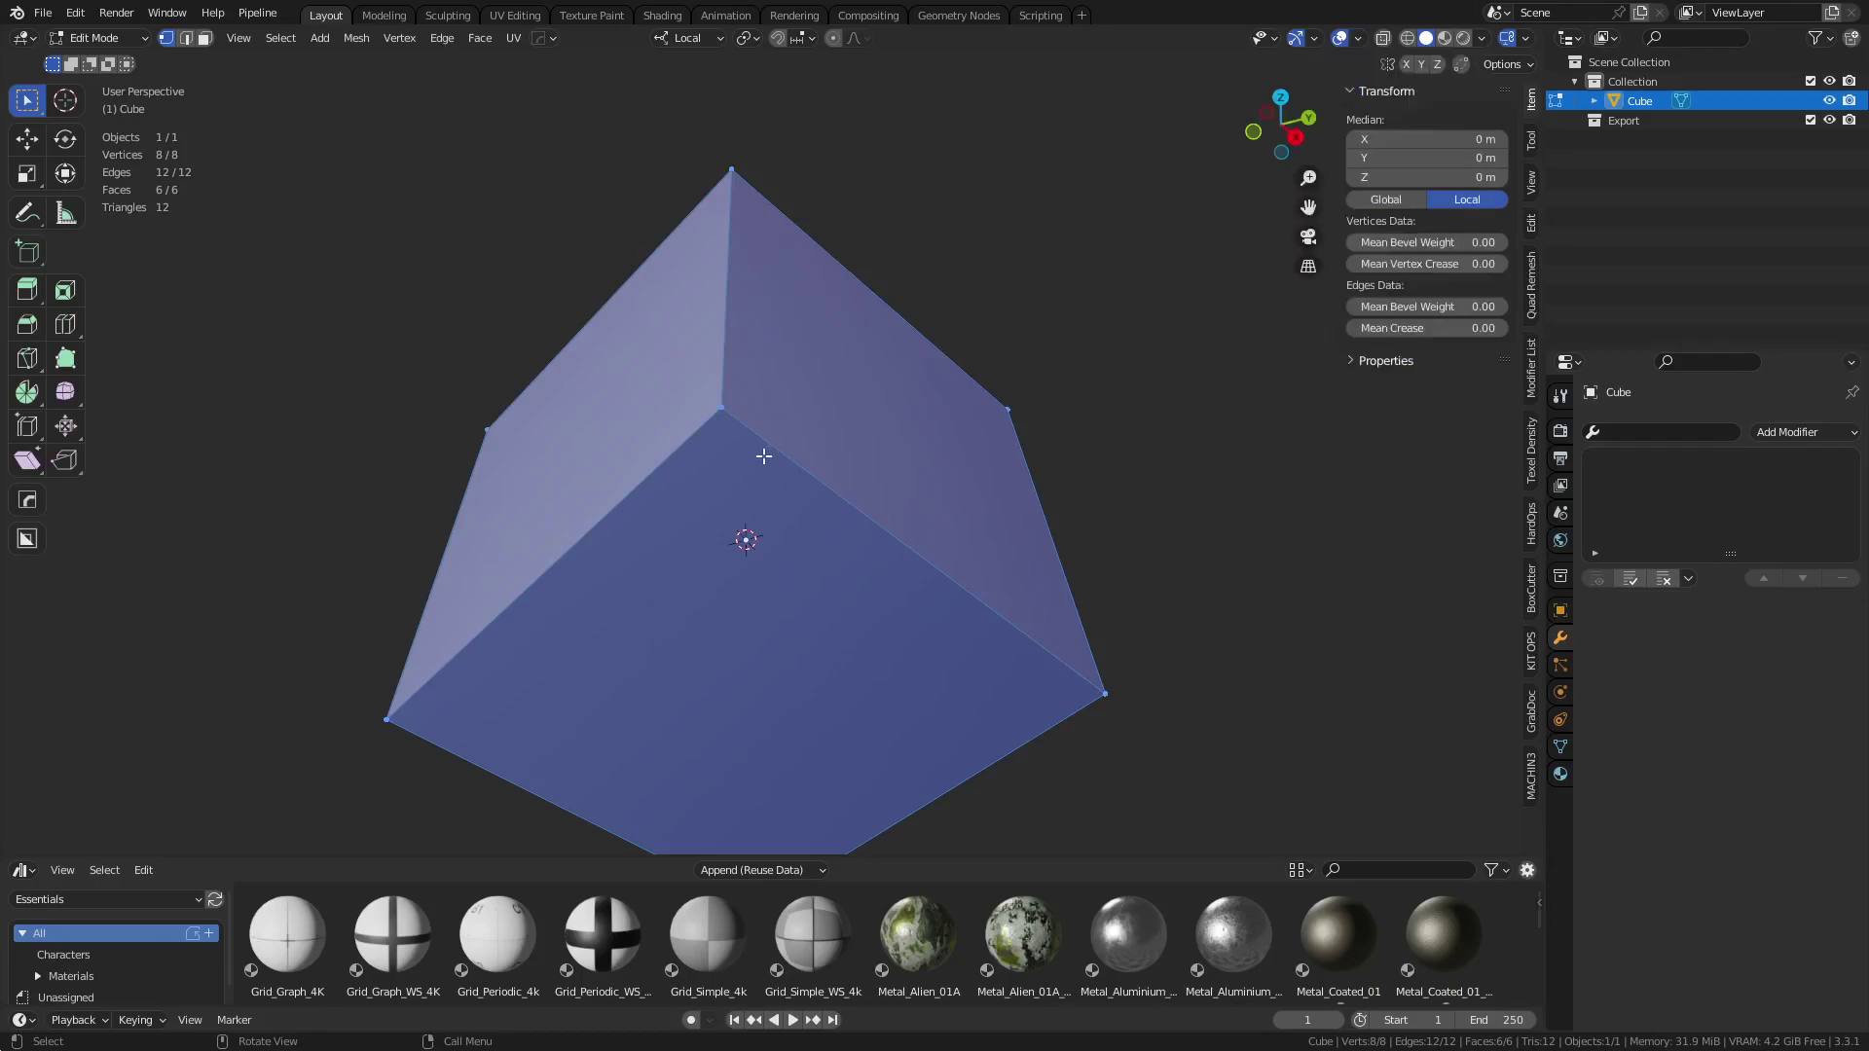
Try to extrude the cube's local +Z face about 0.65 m along its normal and undo it
key(3)
key(alt+a)
click(1081, 579)
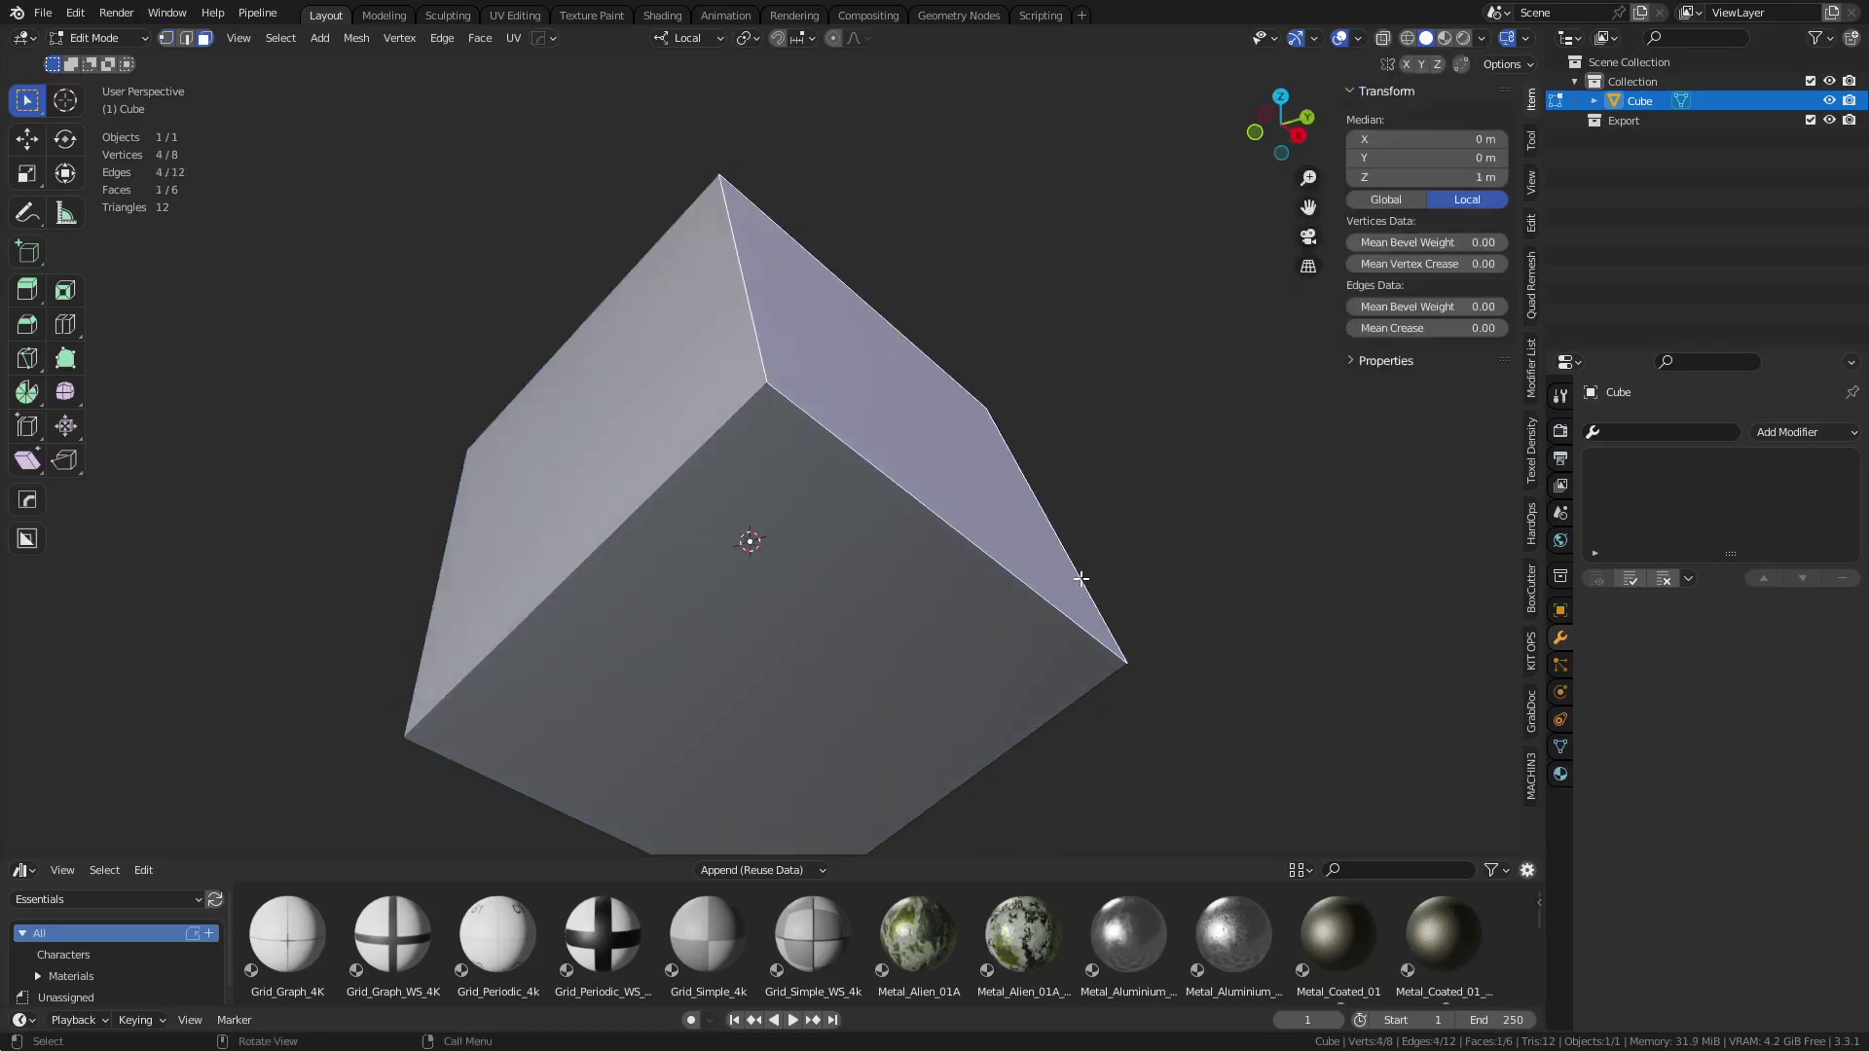
key(e)
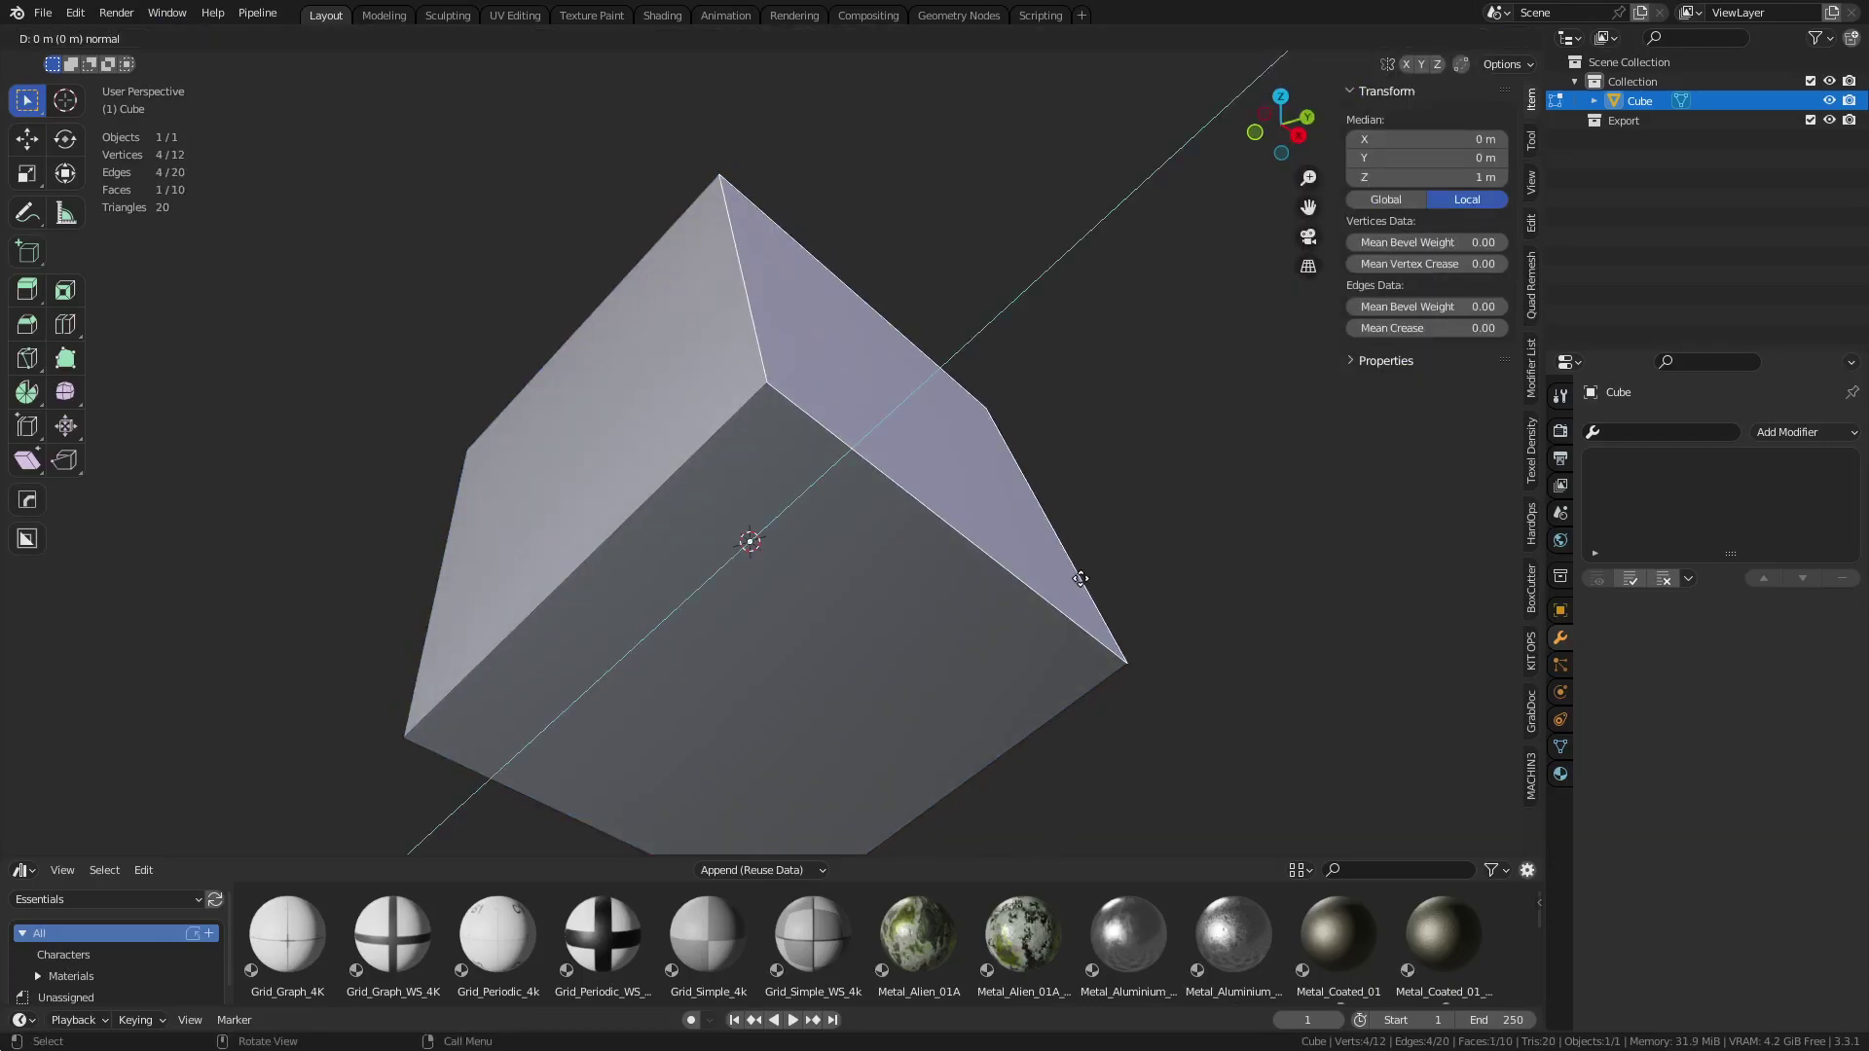
right_click(1242, 527)
key(ctrl+z)
Select the corner vertex nearest the viewer and set up the Move tool with Normal transform orientation
key(1)
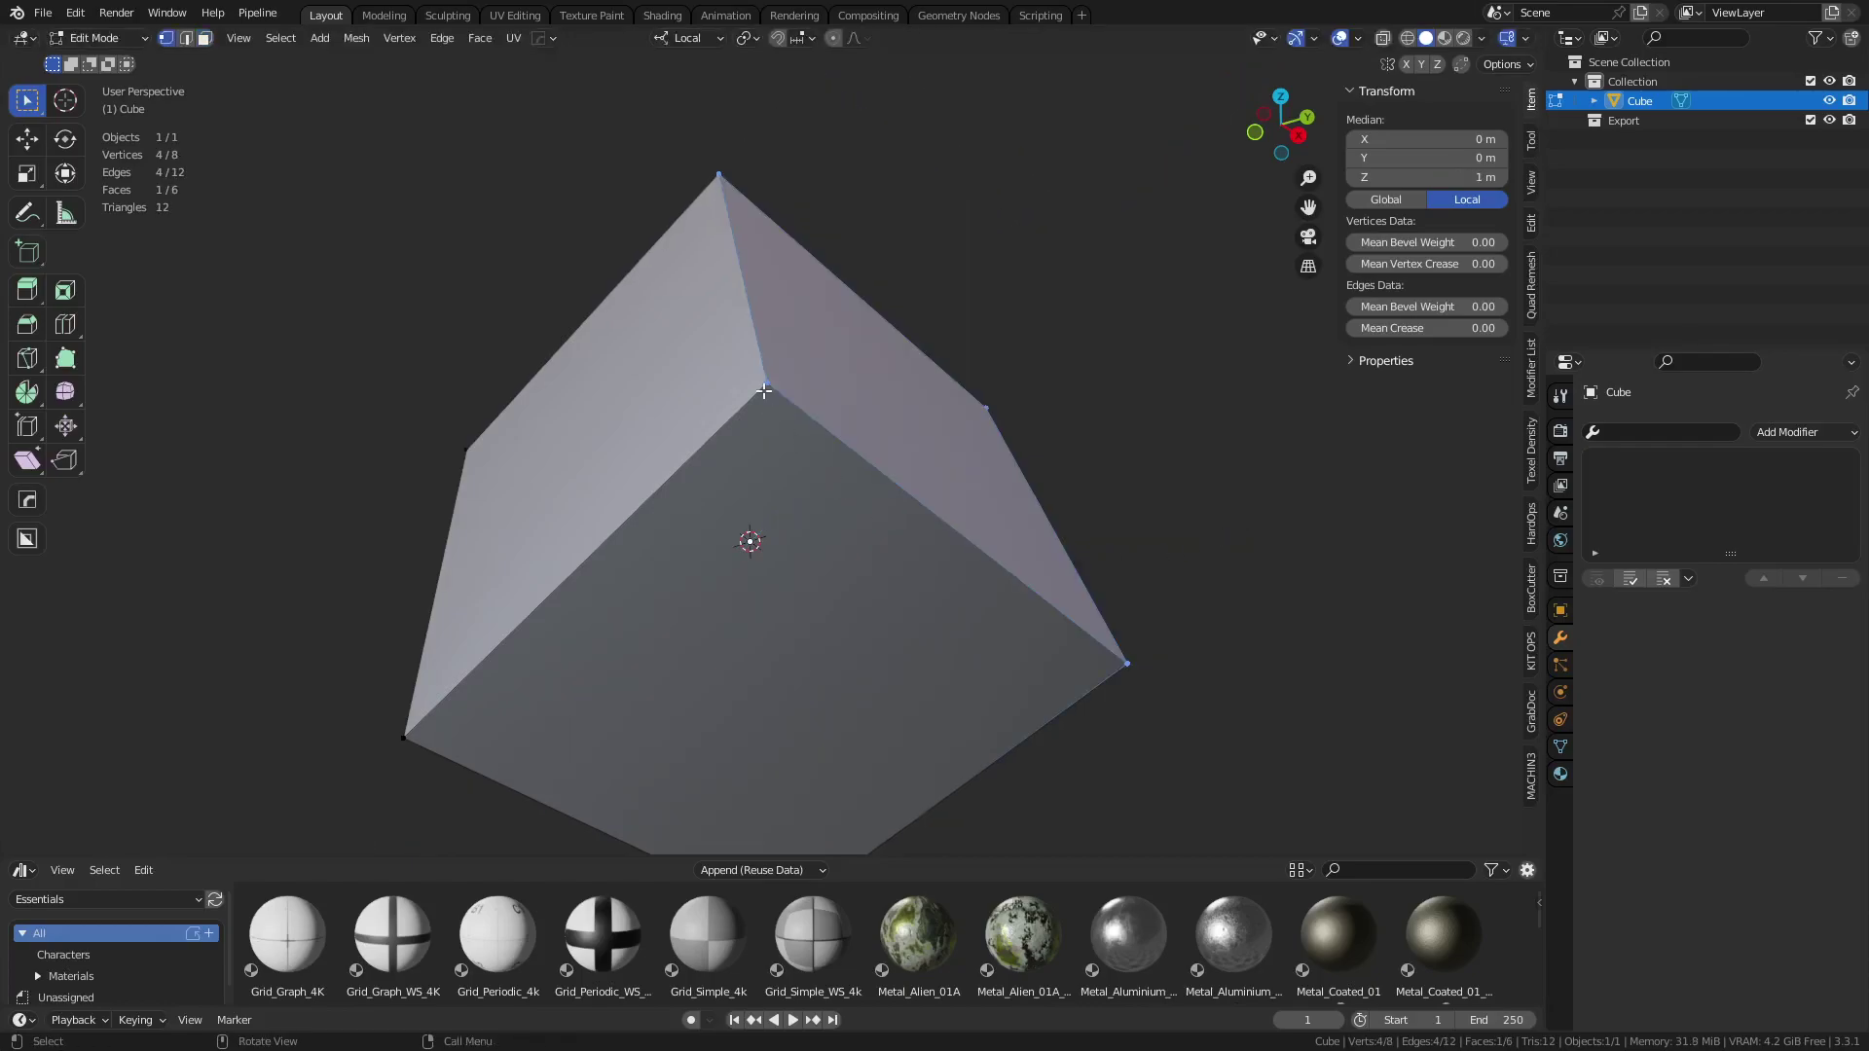
click(765, 391)
middle_drag(936, 567, 1019, 389)
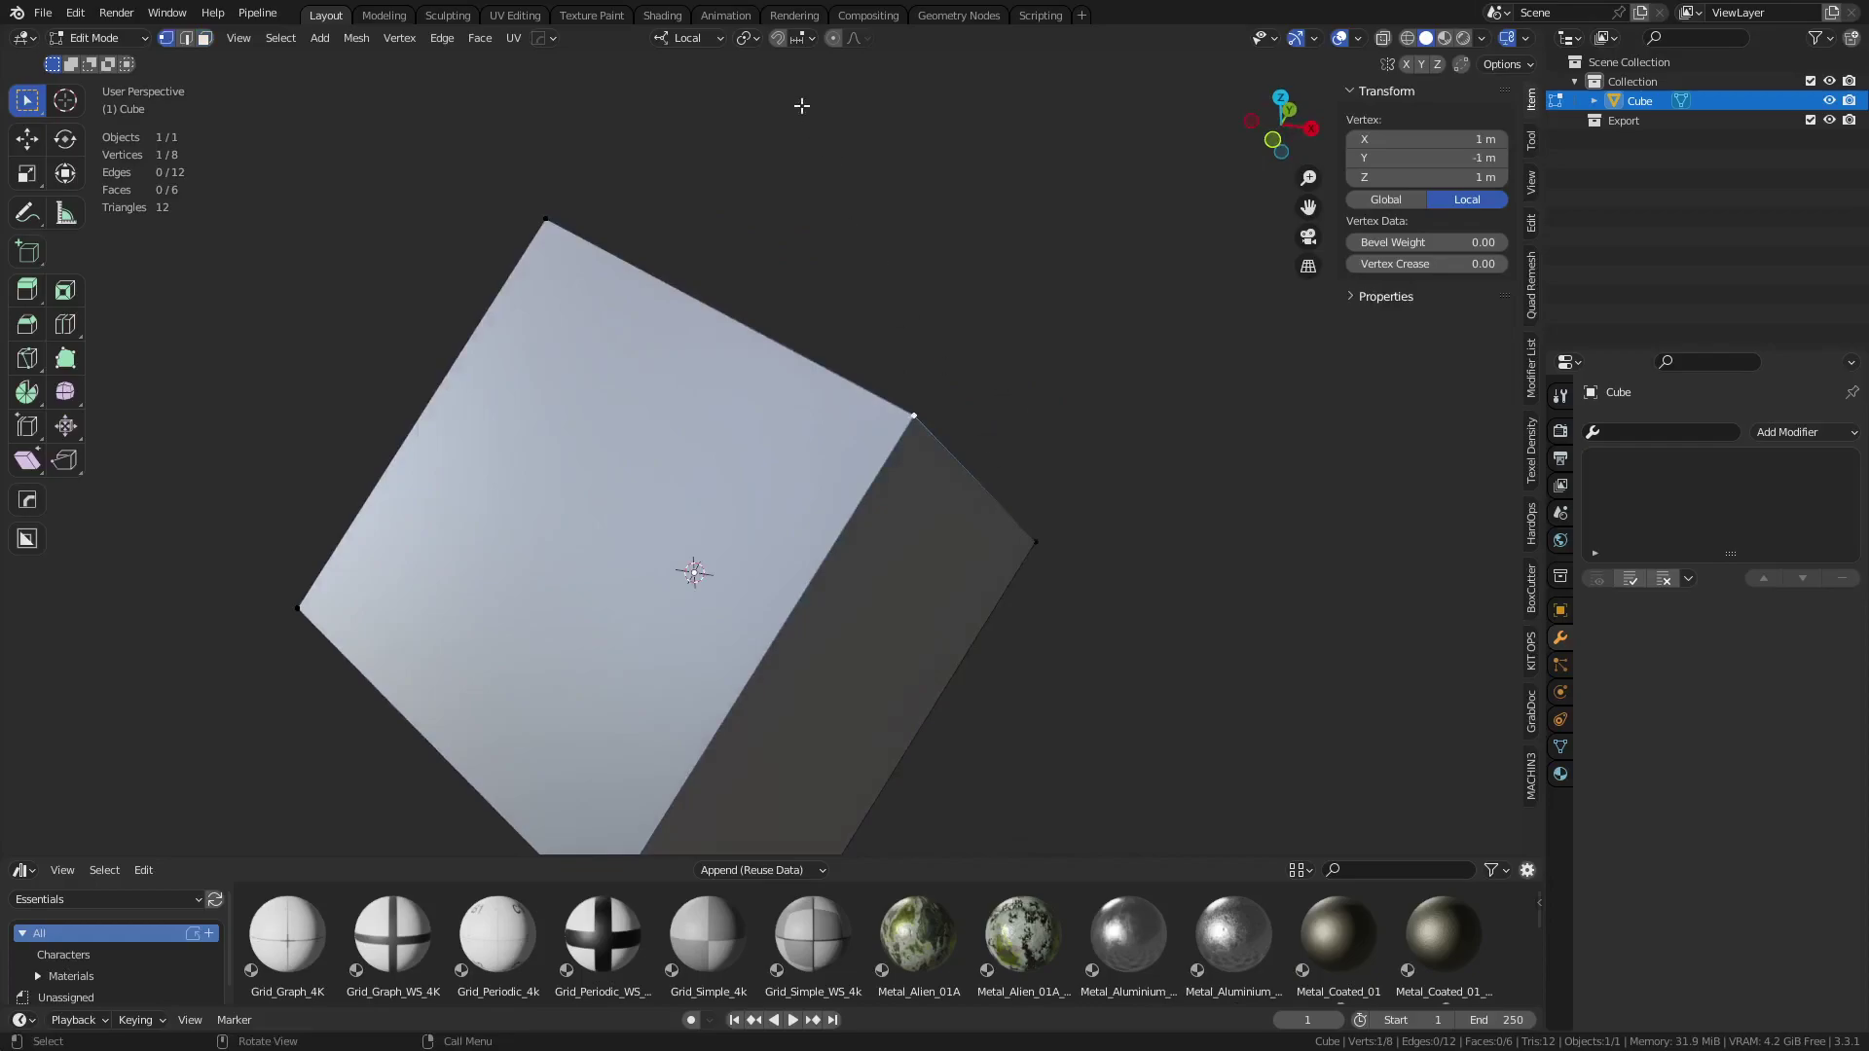
click(685, 39)
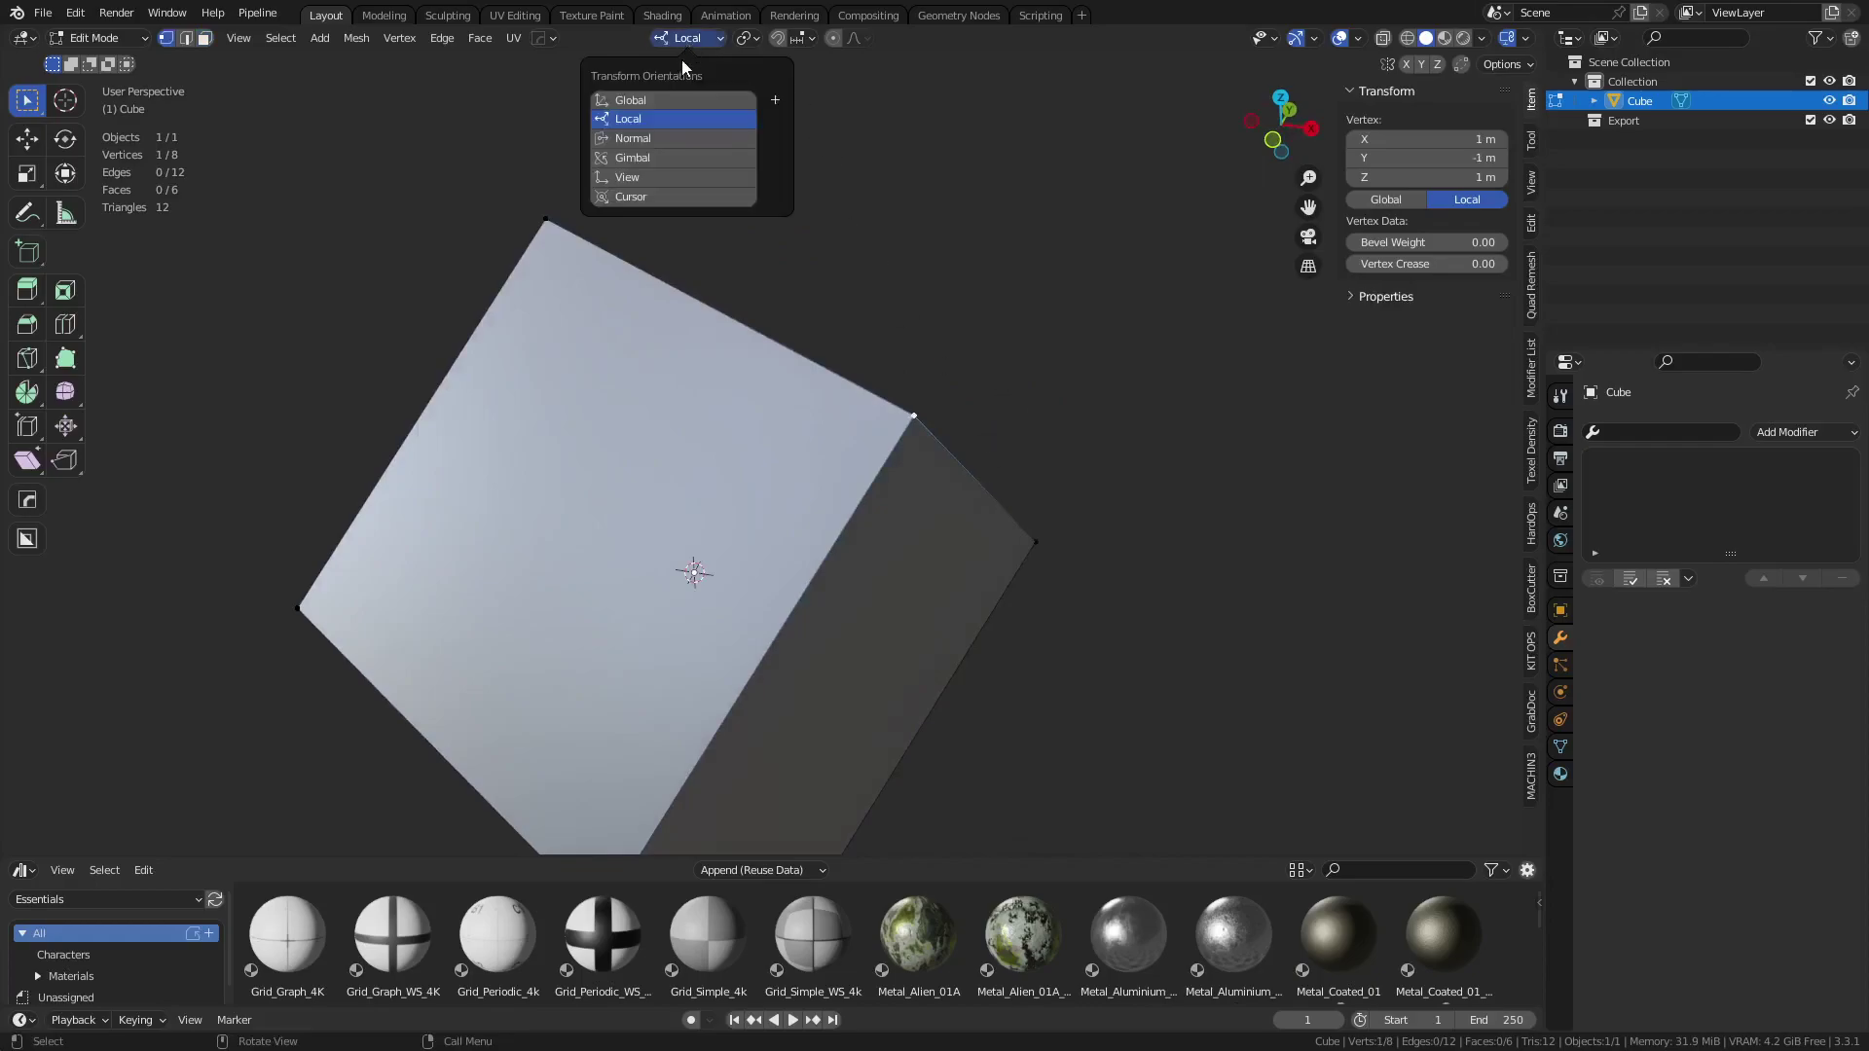
click(650, 142)
click(37, 146)
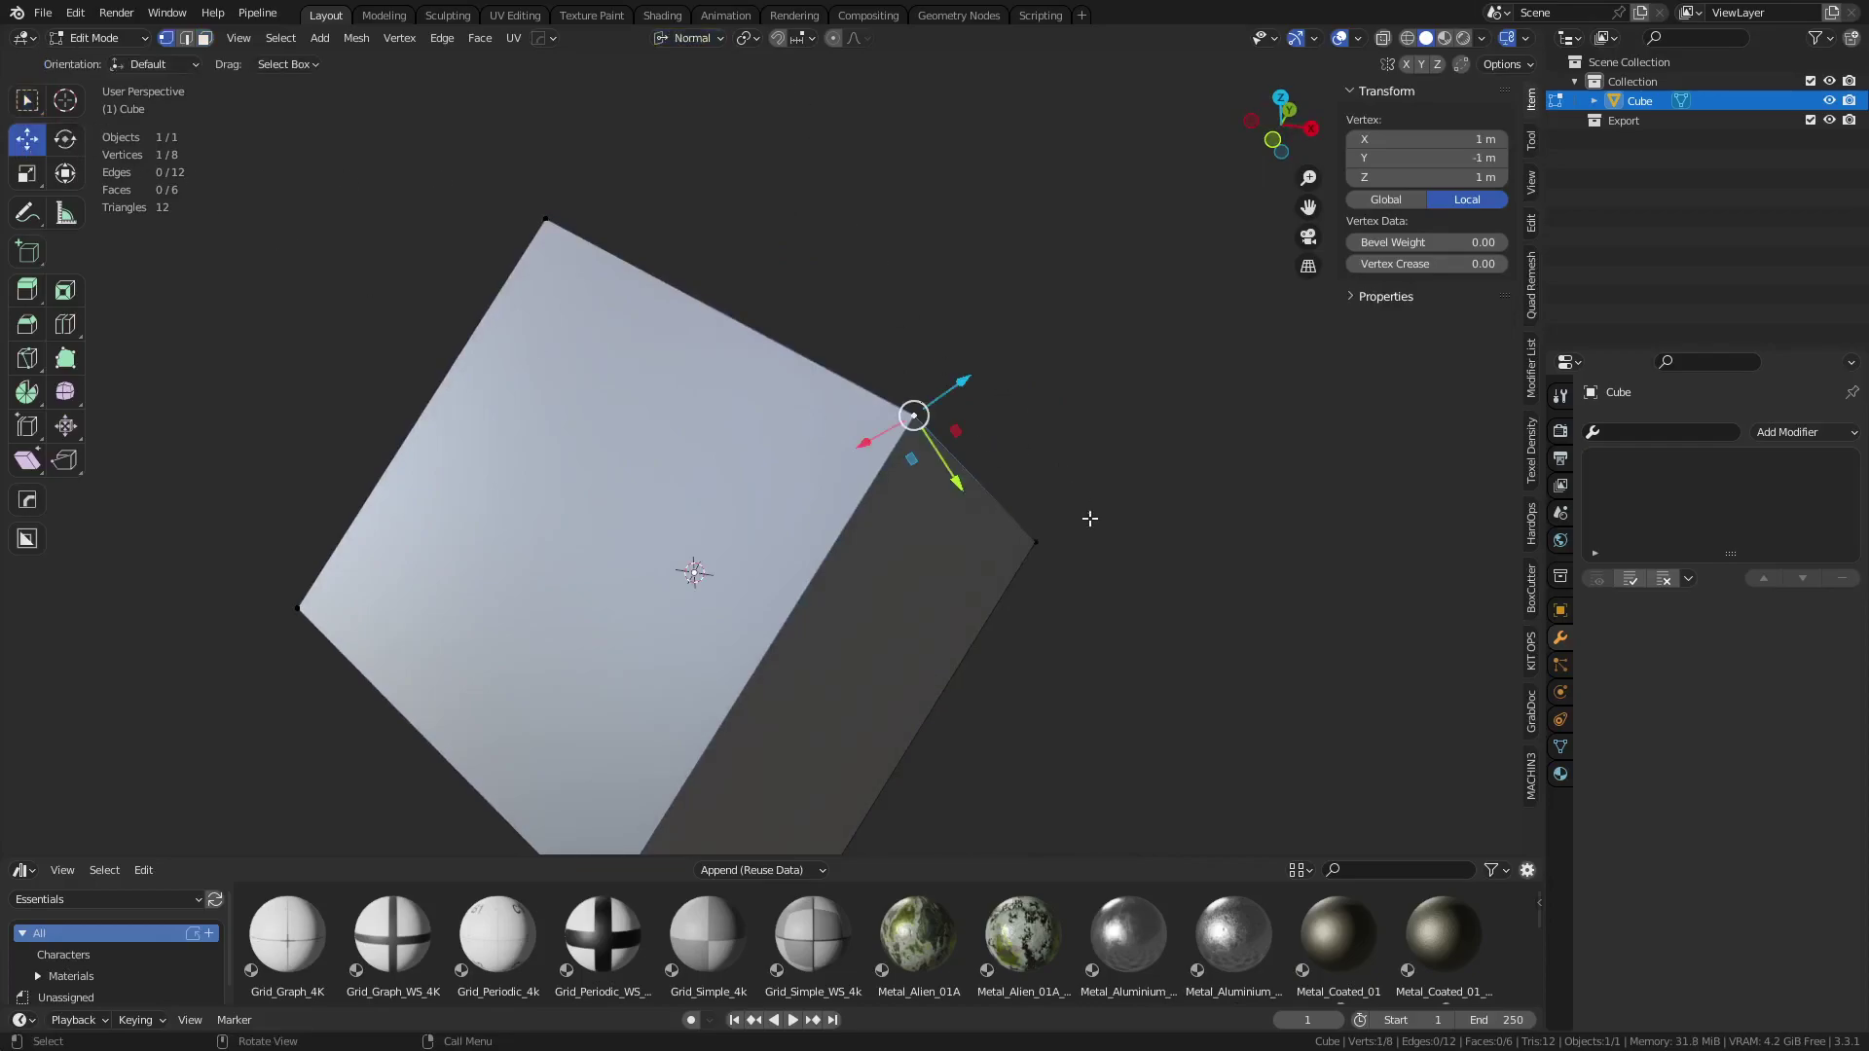
Try moving the selected corner vertex along its normal and undo the move
middle_drag(1089, 518, 1206, 446)
drag(1135, 331, 1097, 364)
key(ctrl+z)
Select the upper edge between the local -Y and +Z faces and bevel it about 0.44 m with one segment
key(3)
click(917, 587)
middle_drag(917, 587, 977, 426)
key(2)
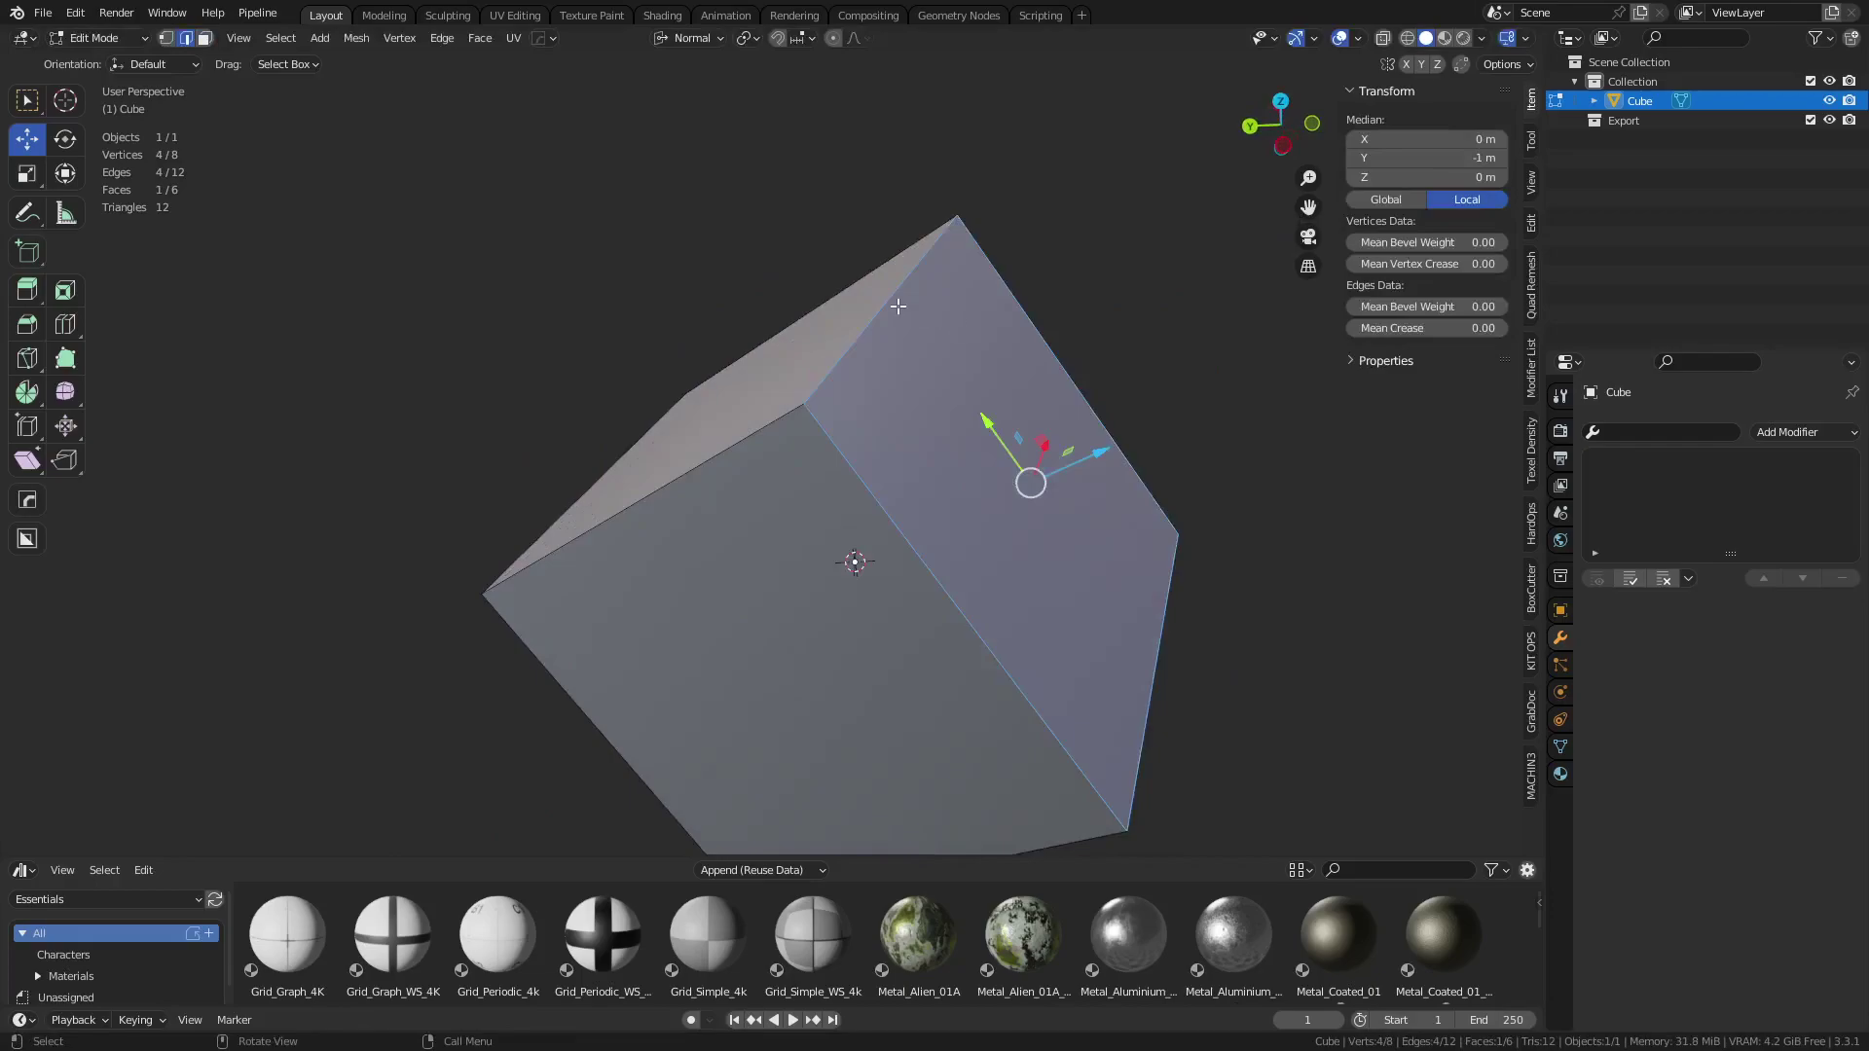
click(897, 303)
key(ctrl+b)
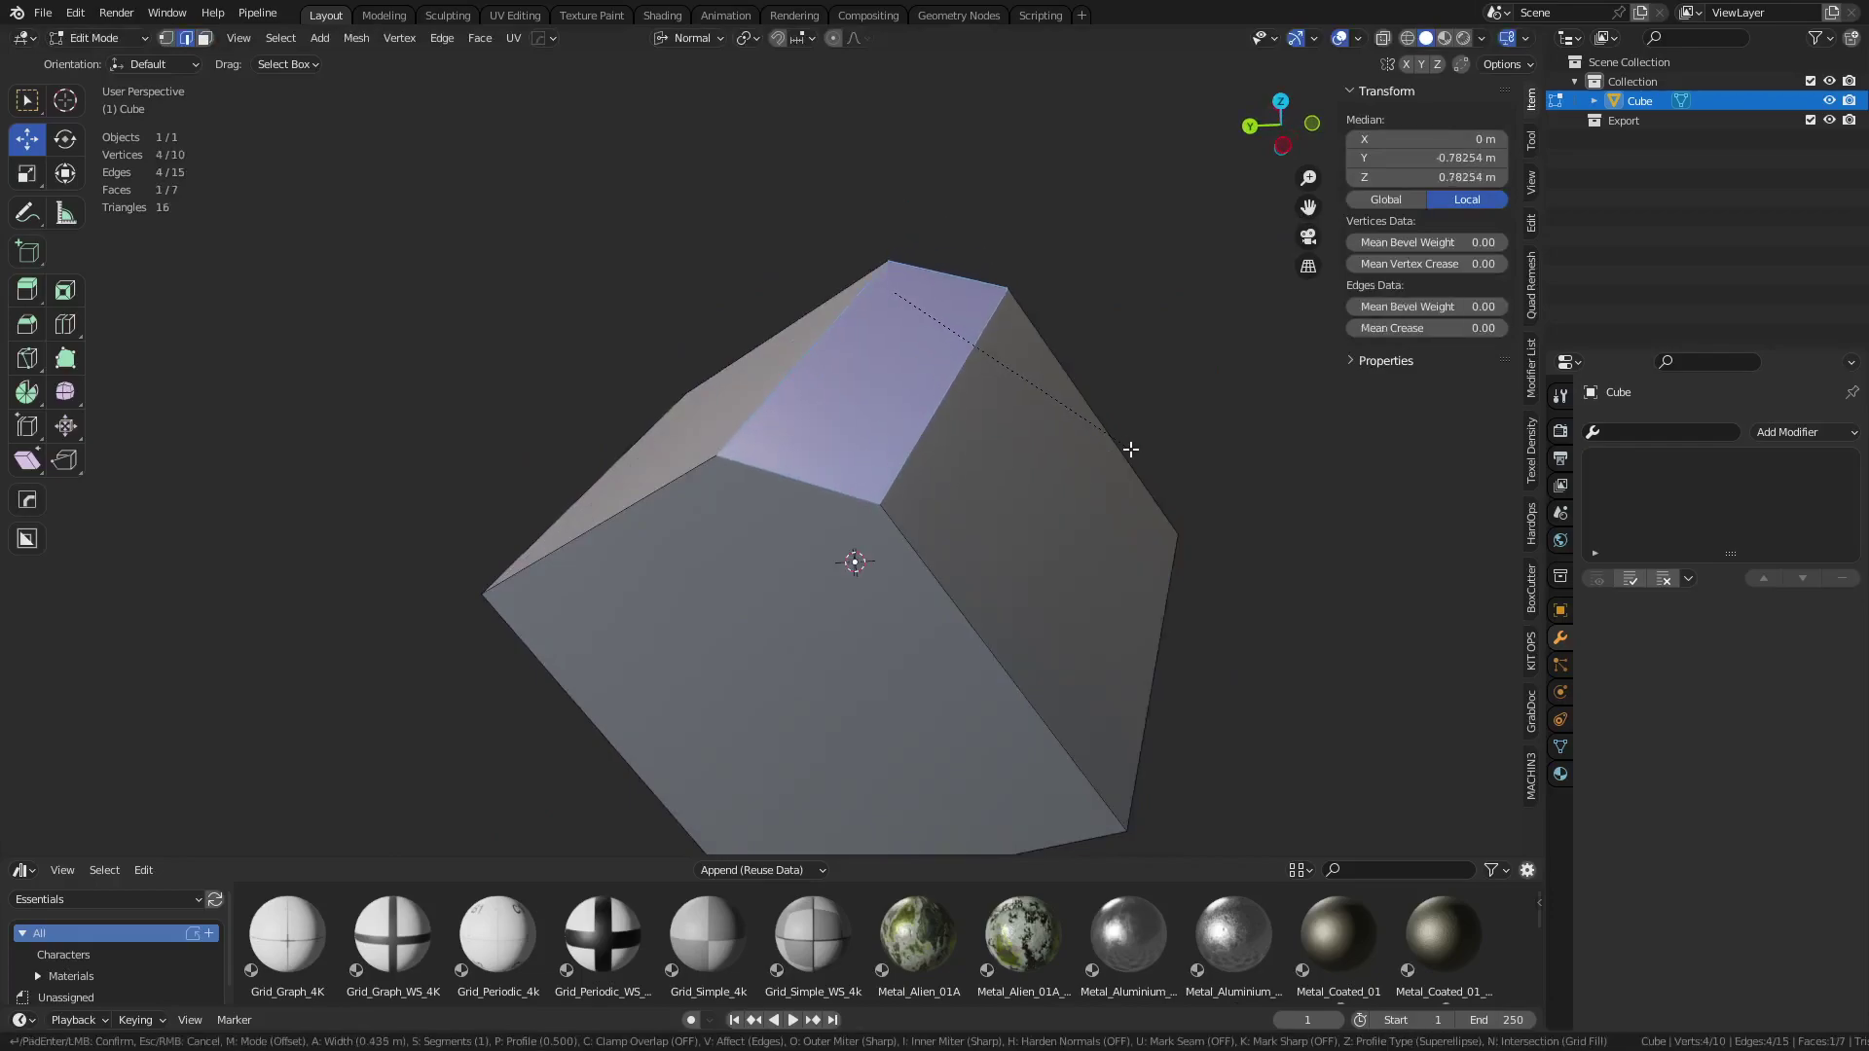
click(1130, 449)
Undo a trial move of the bevelled face along its normal and reselect that face in face selection mode
drag(890, 304, 895, 270)
key(ctrl+z)
click(167, 38)
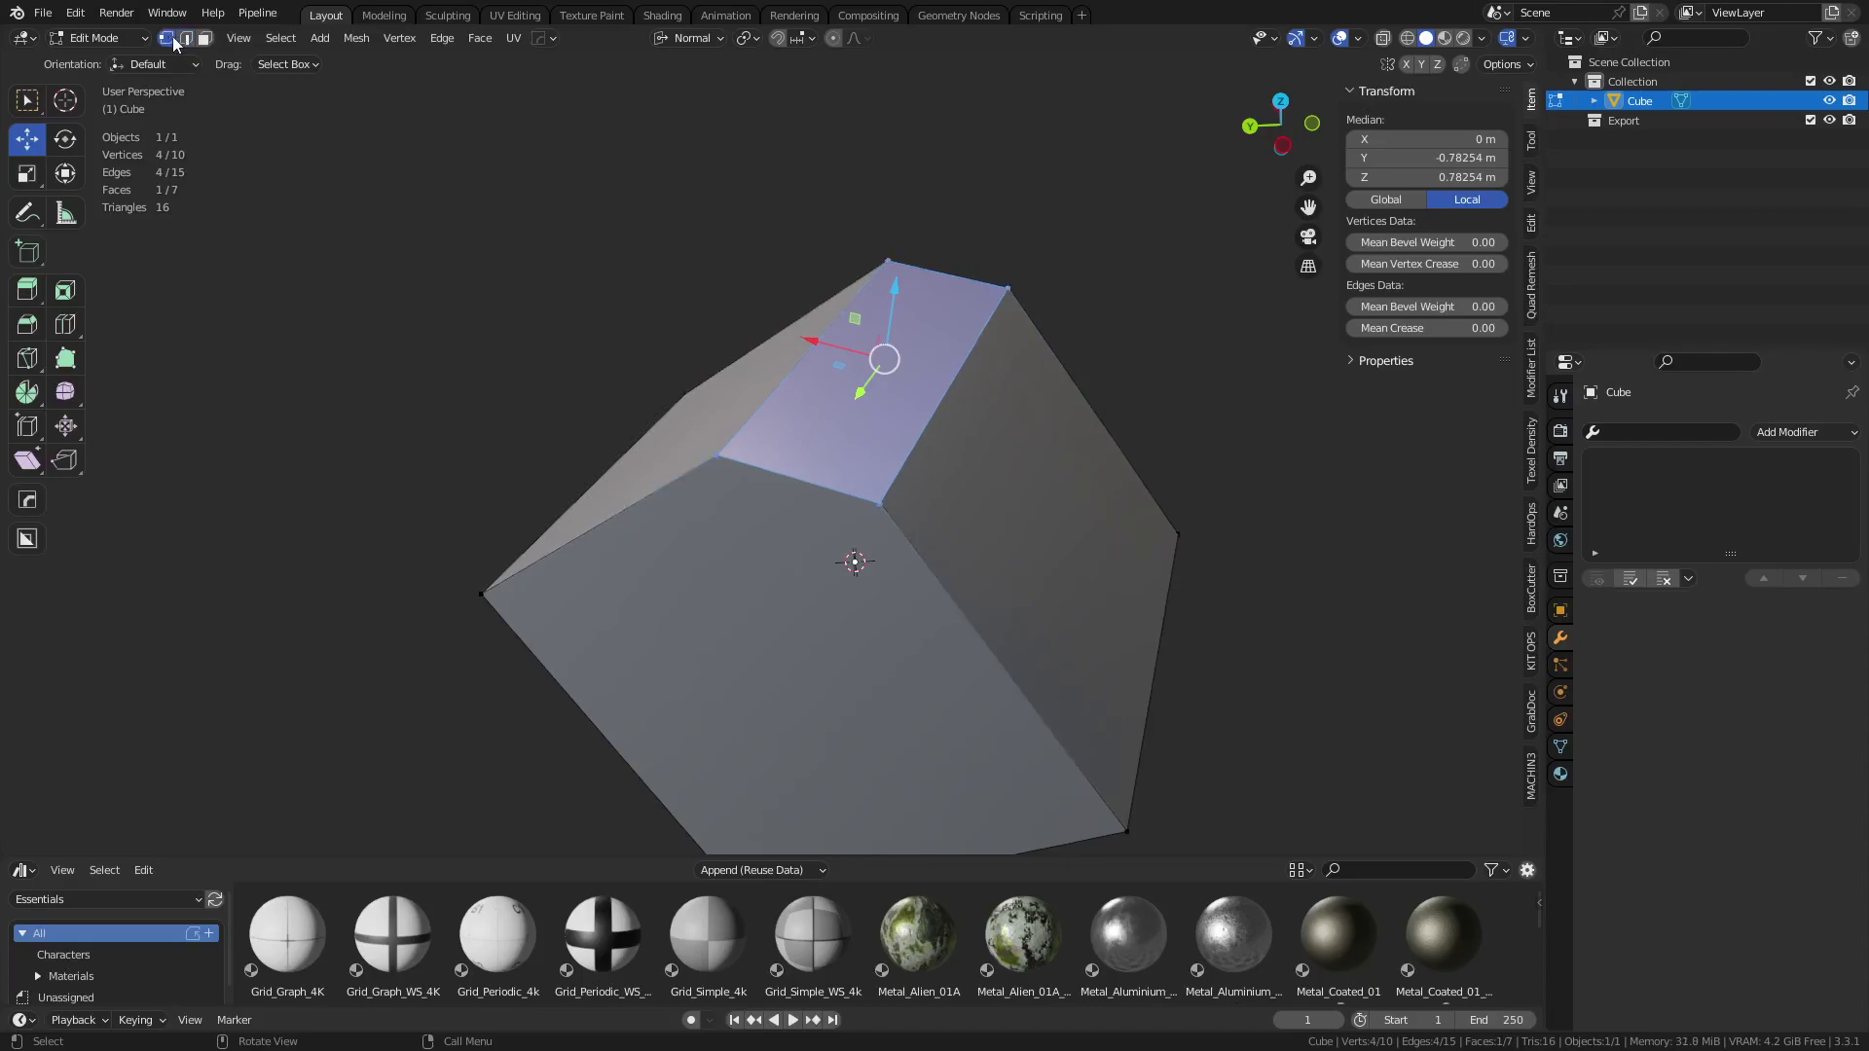
click(204, 38)
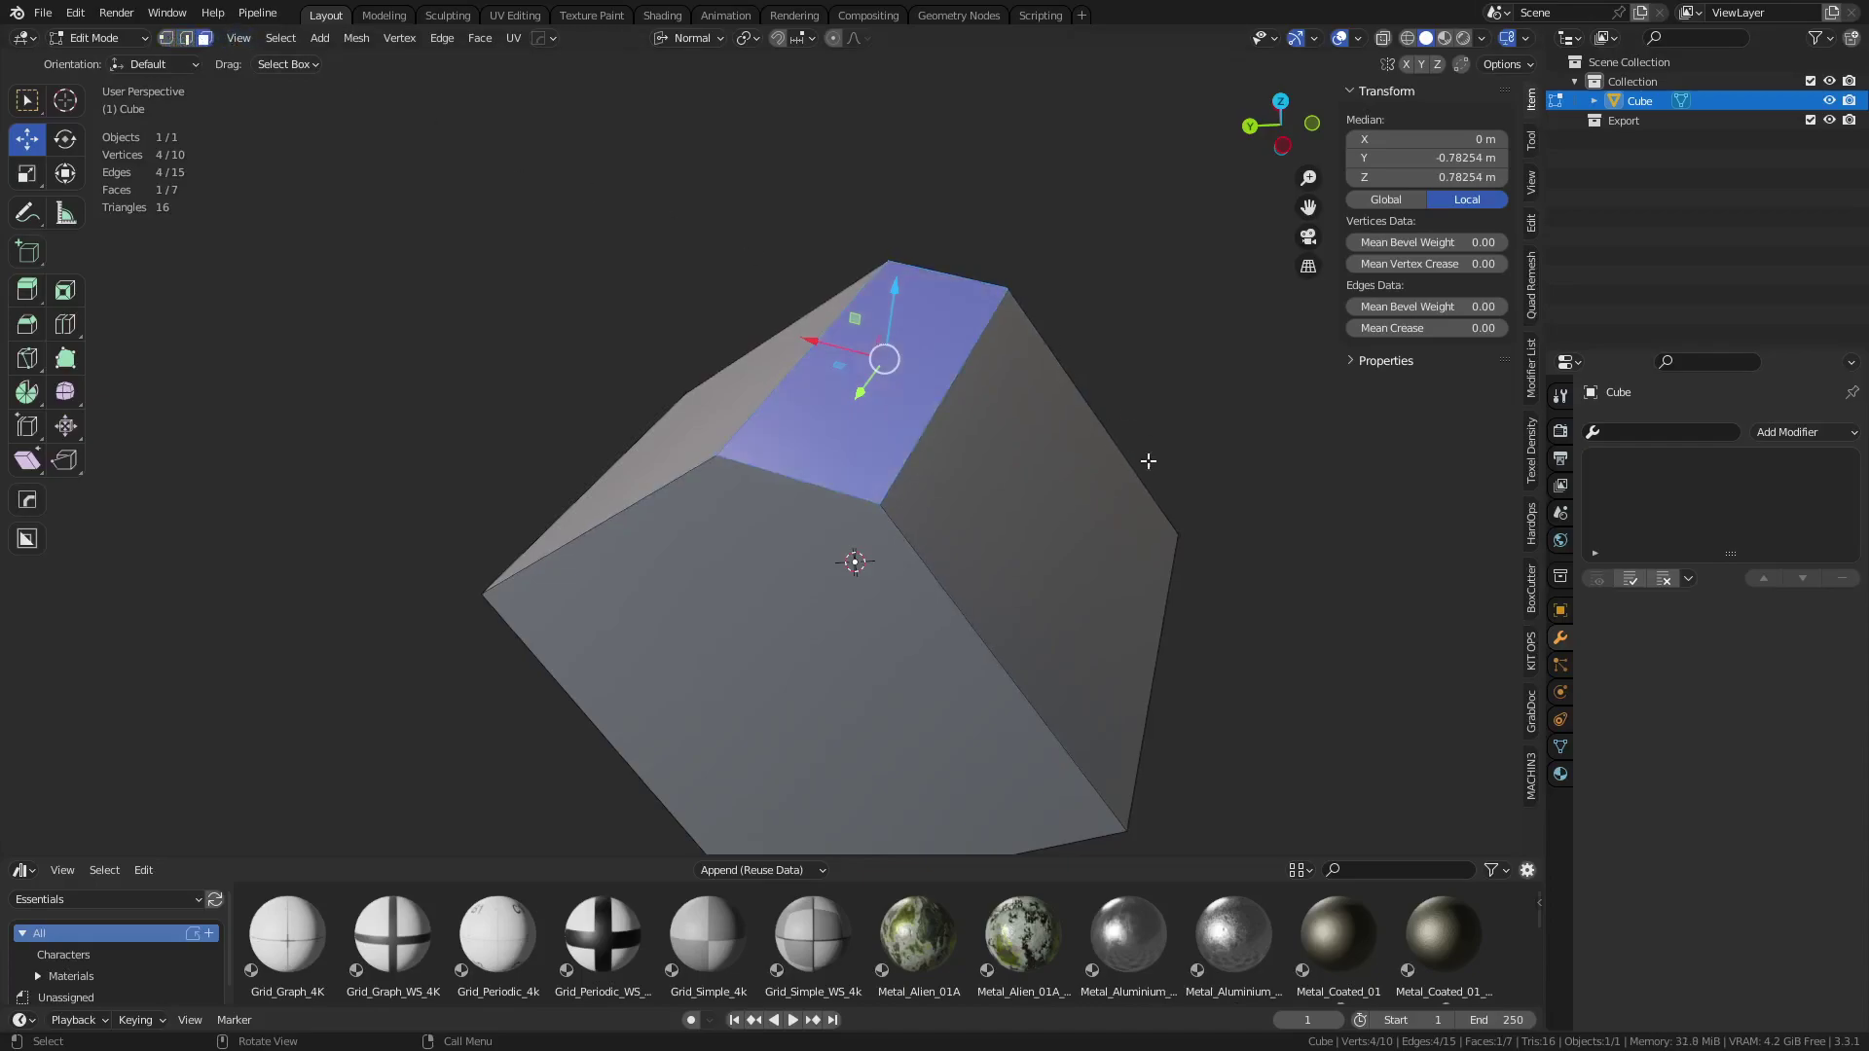
click(1181, 366)
key(1)
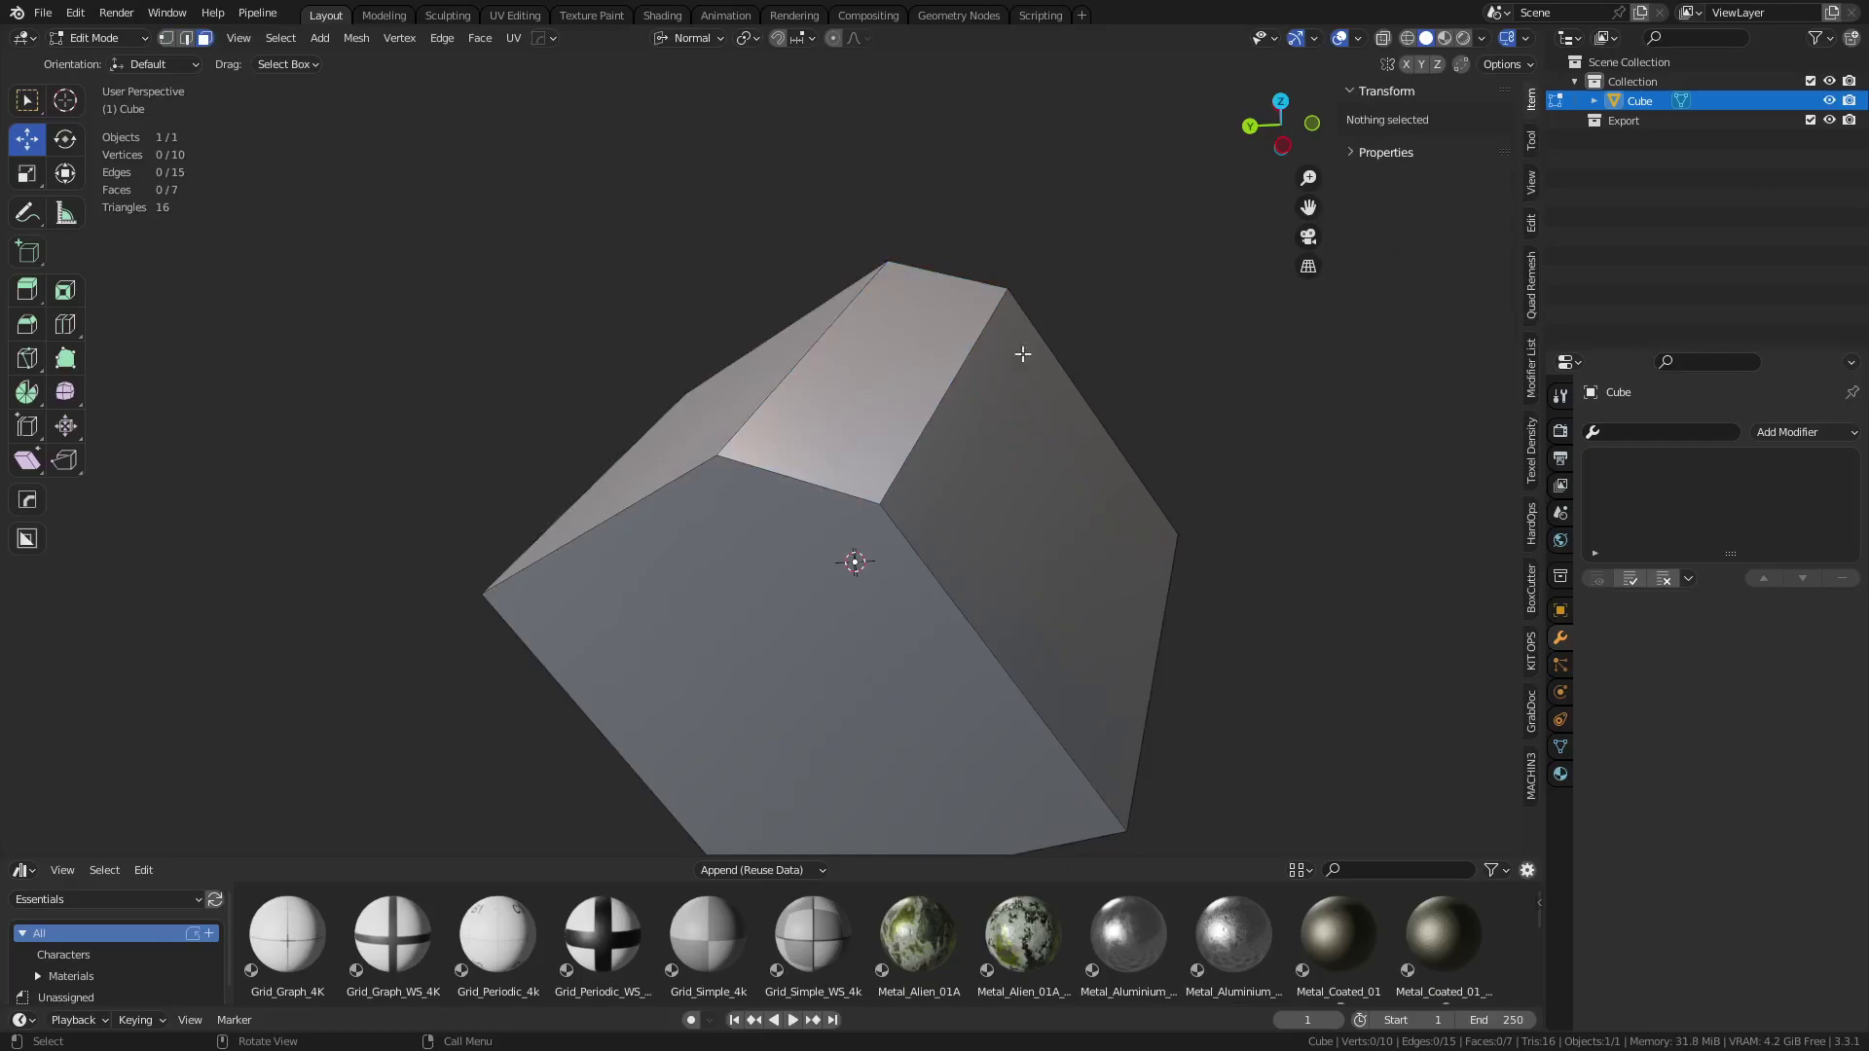
click(888, 362)
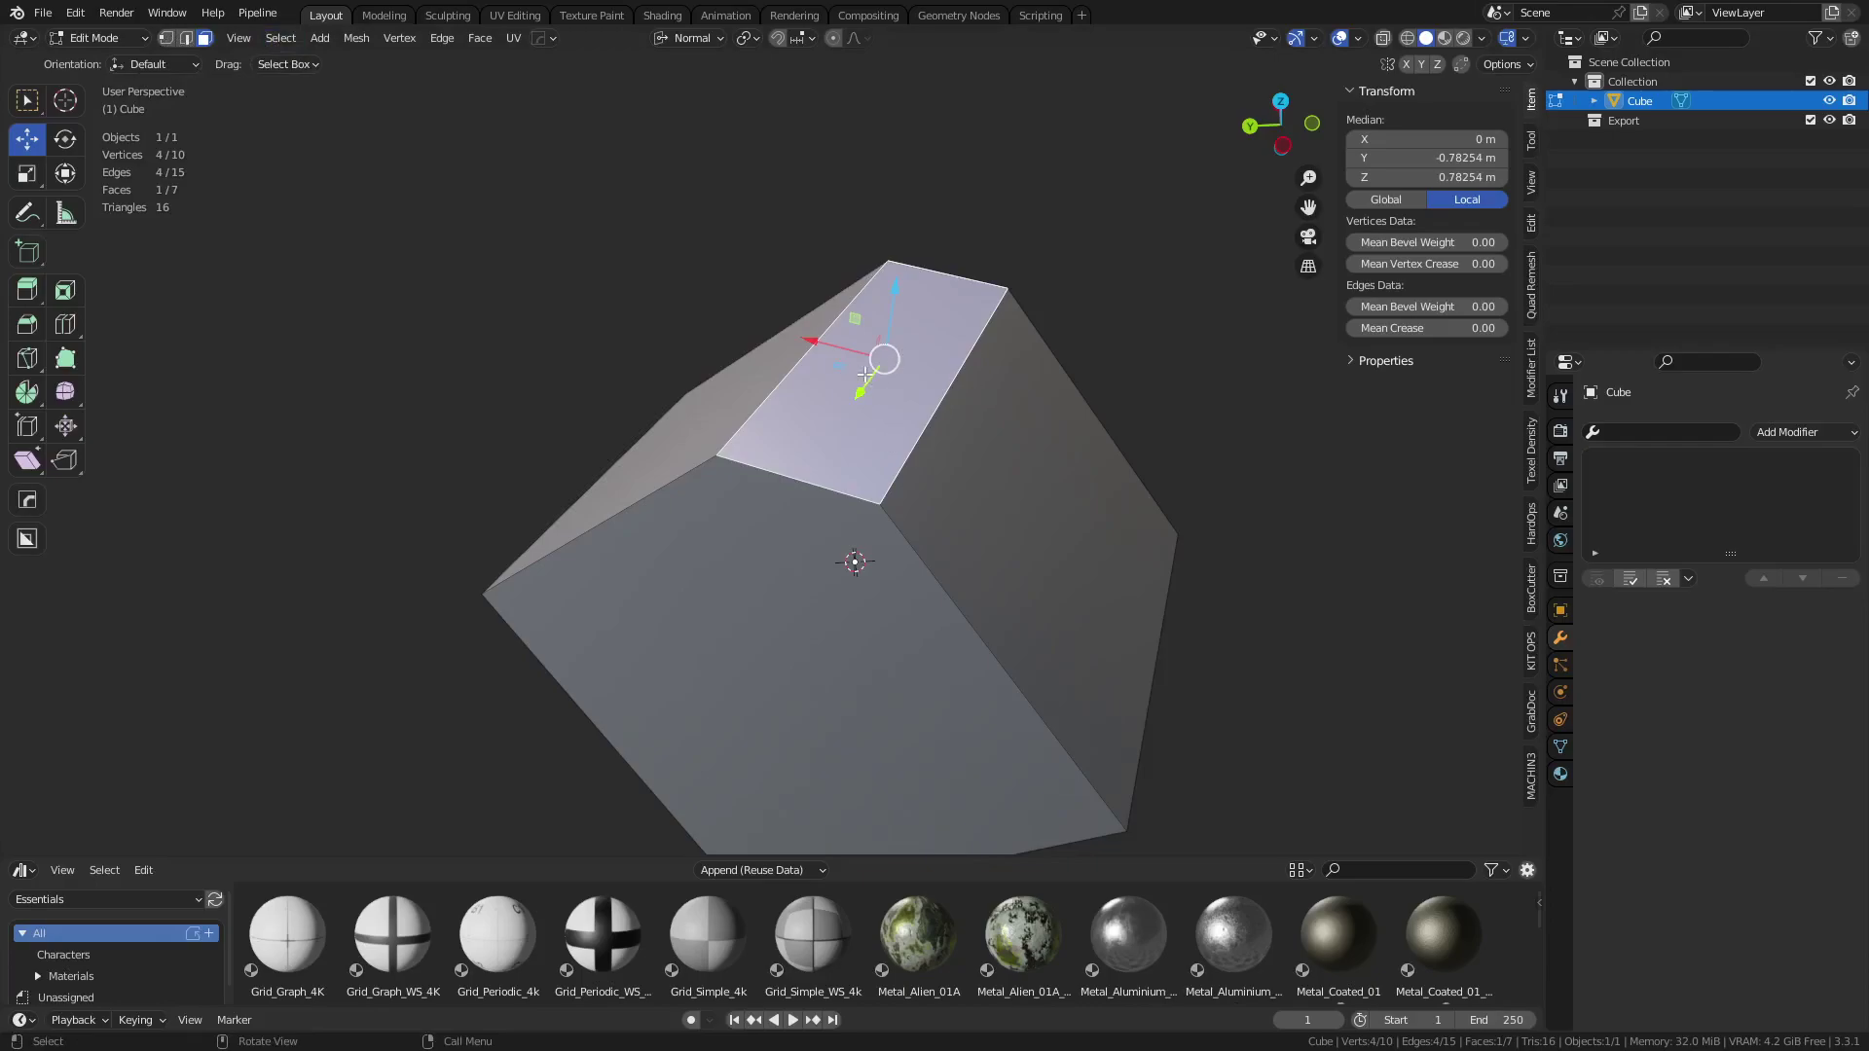
Set the transform pivot point to Median Point and select the upper face adjoining the bevel
click(697, 39)
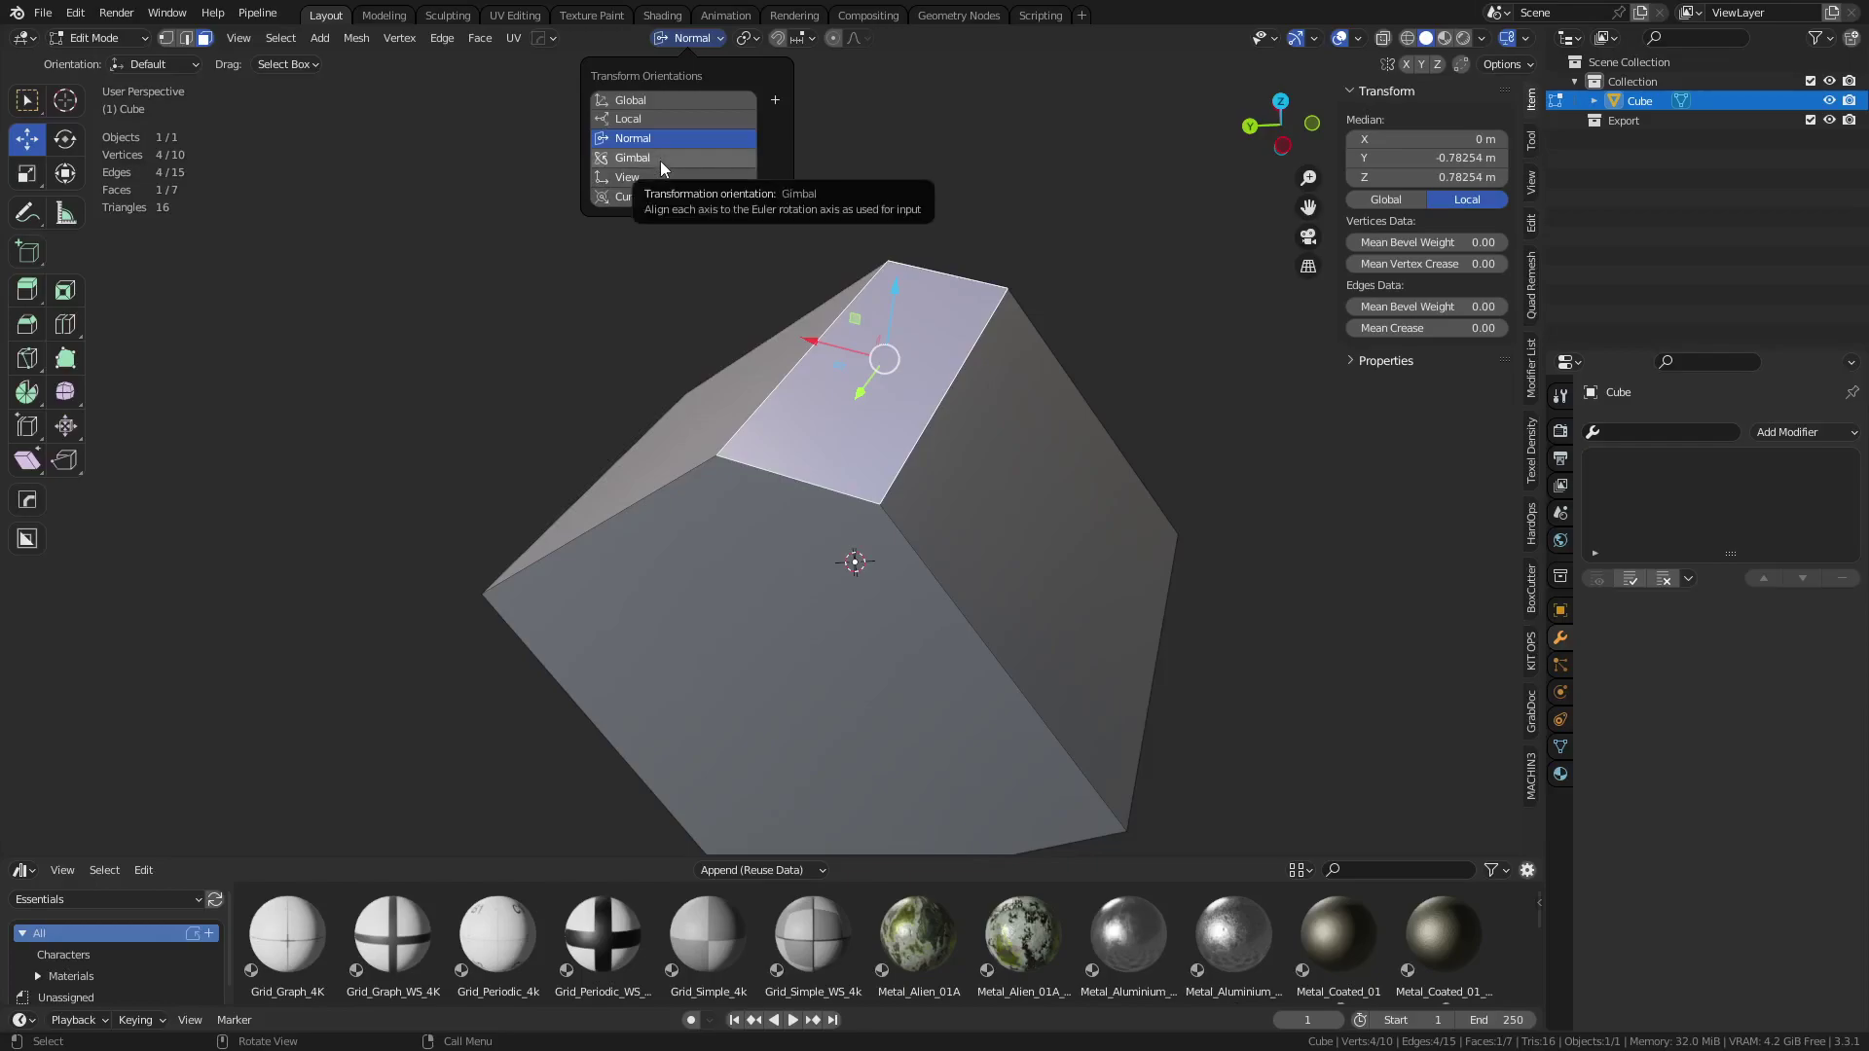
click(750, 39)
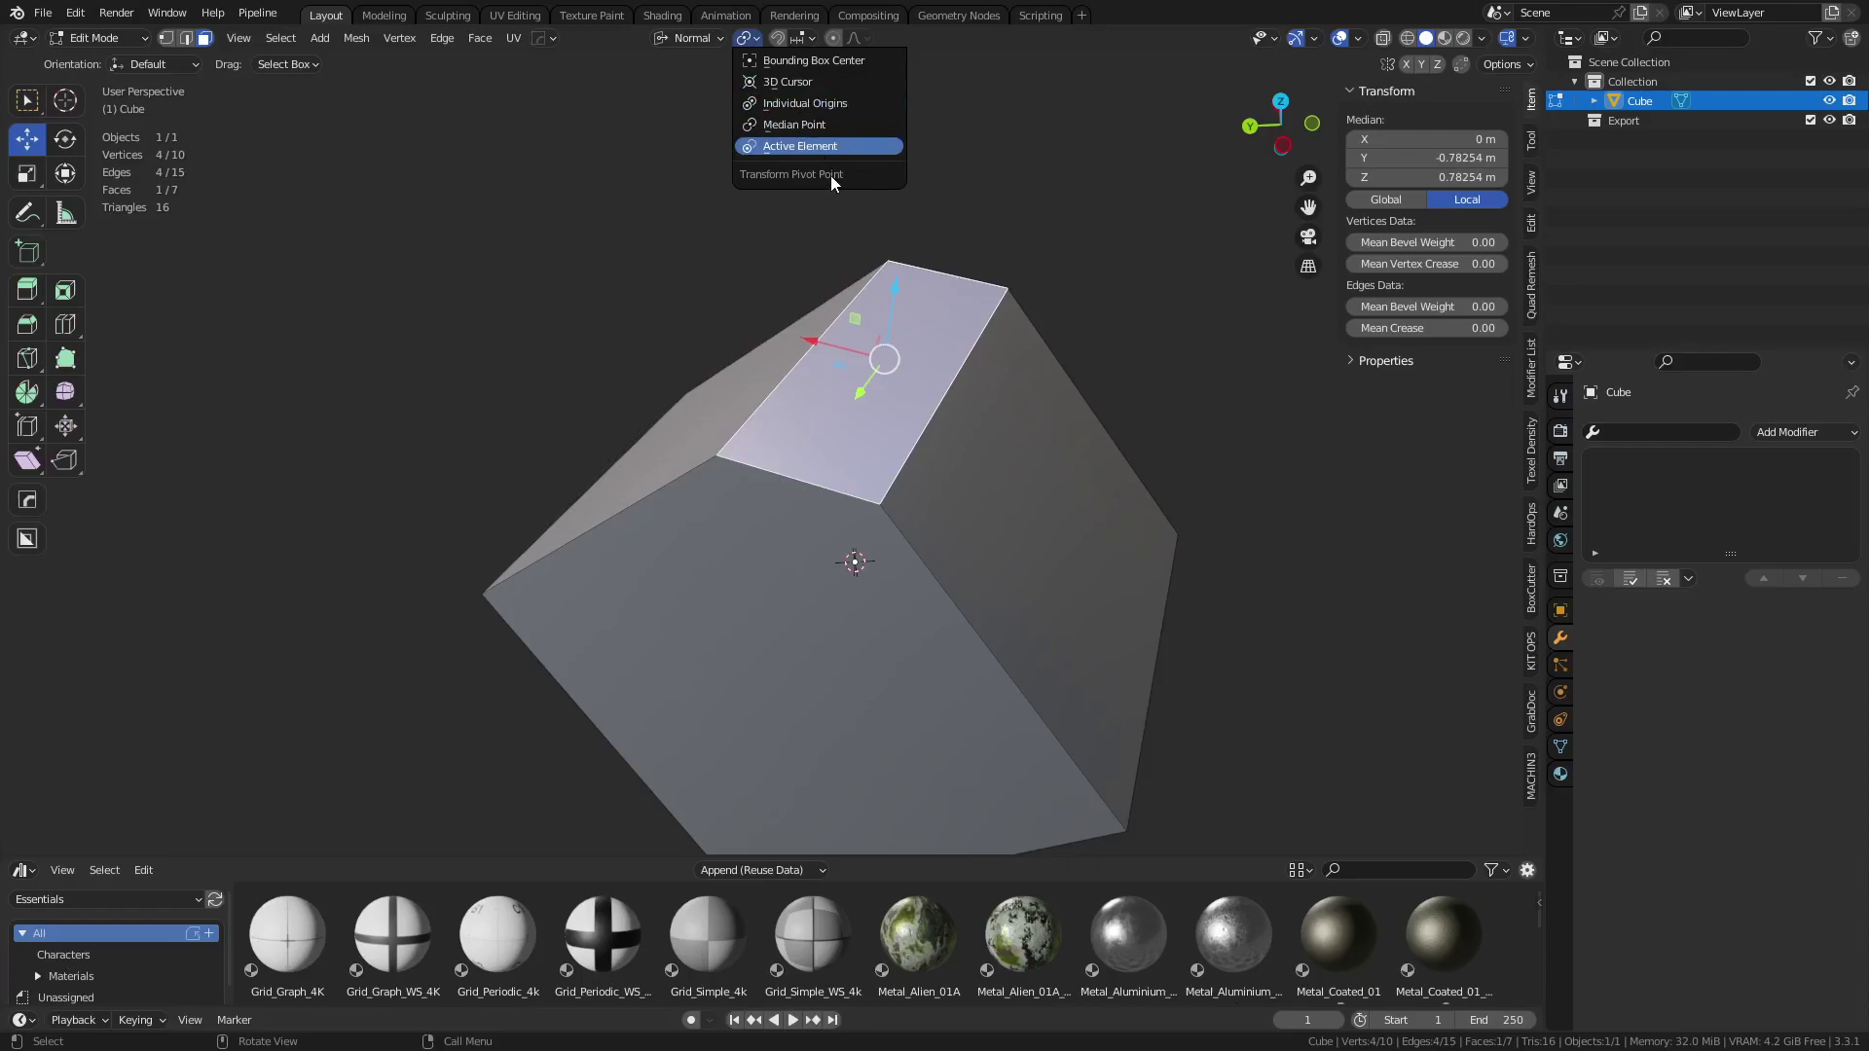
click(826, 125)
click(747, 39)
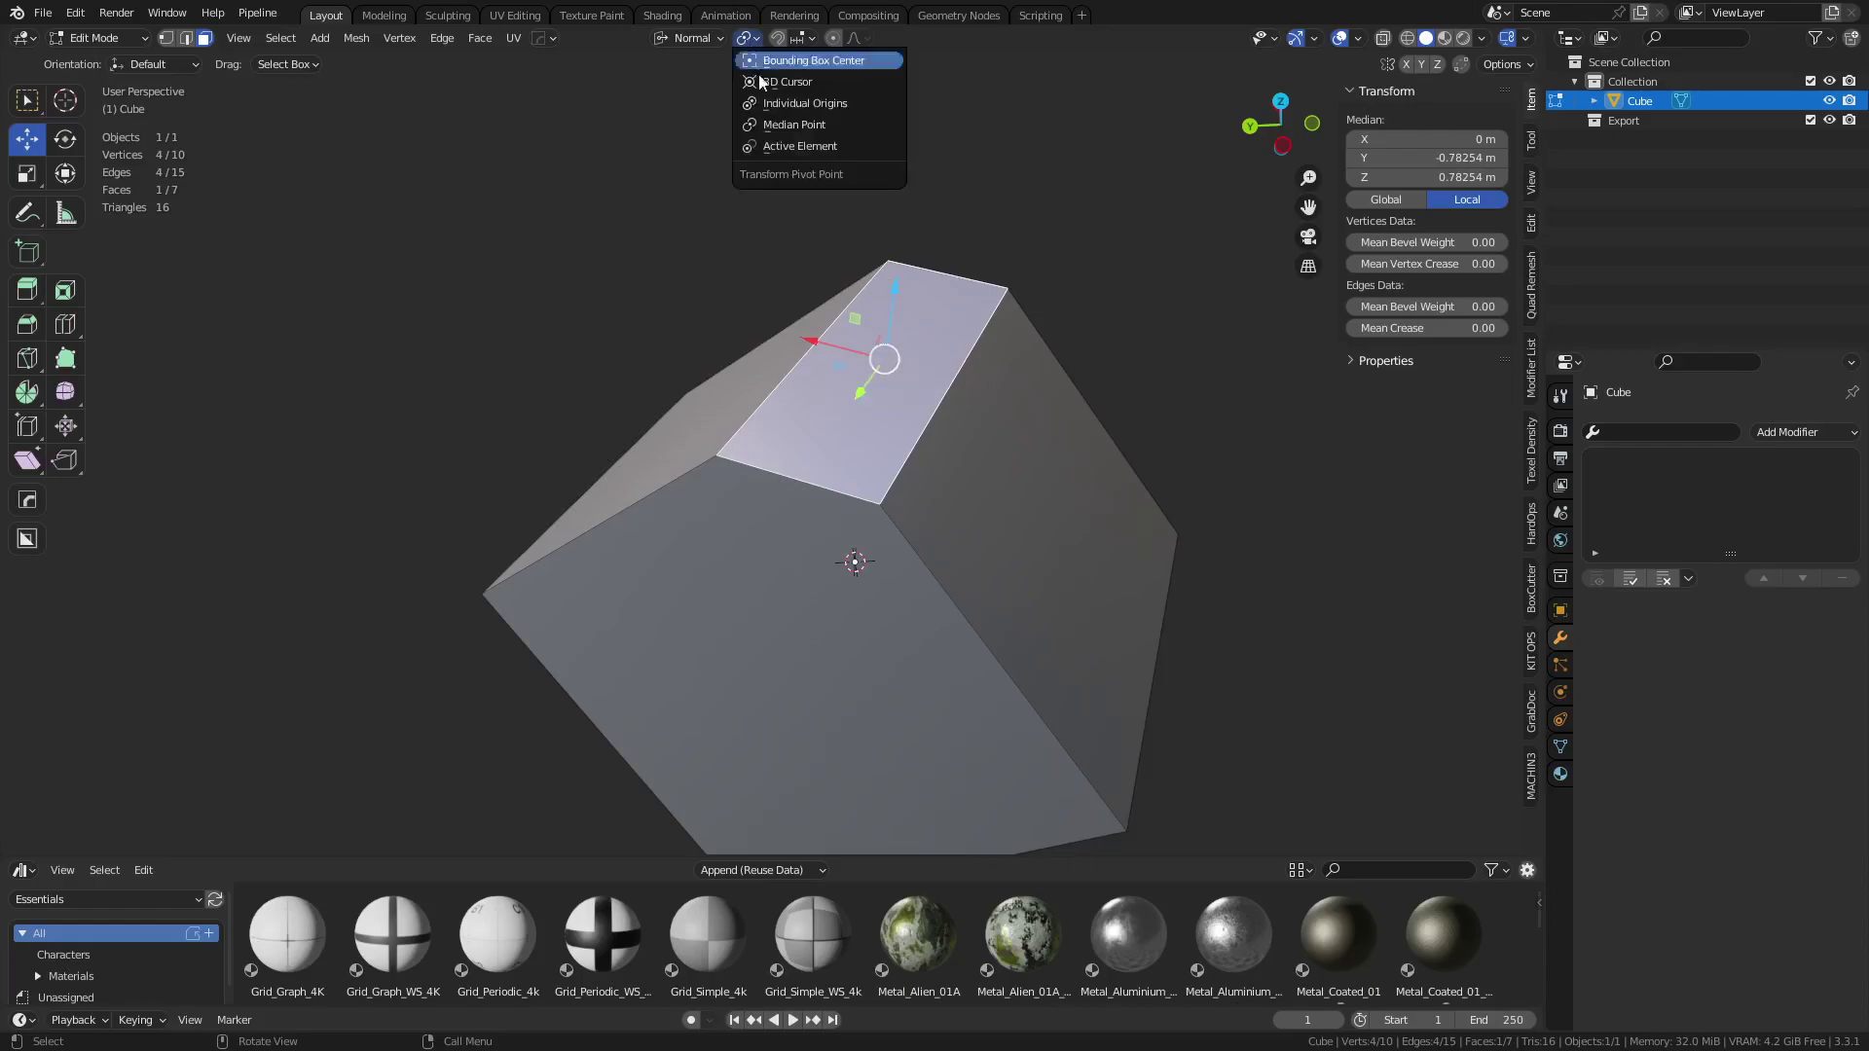
click(730, 371)
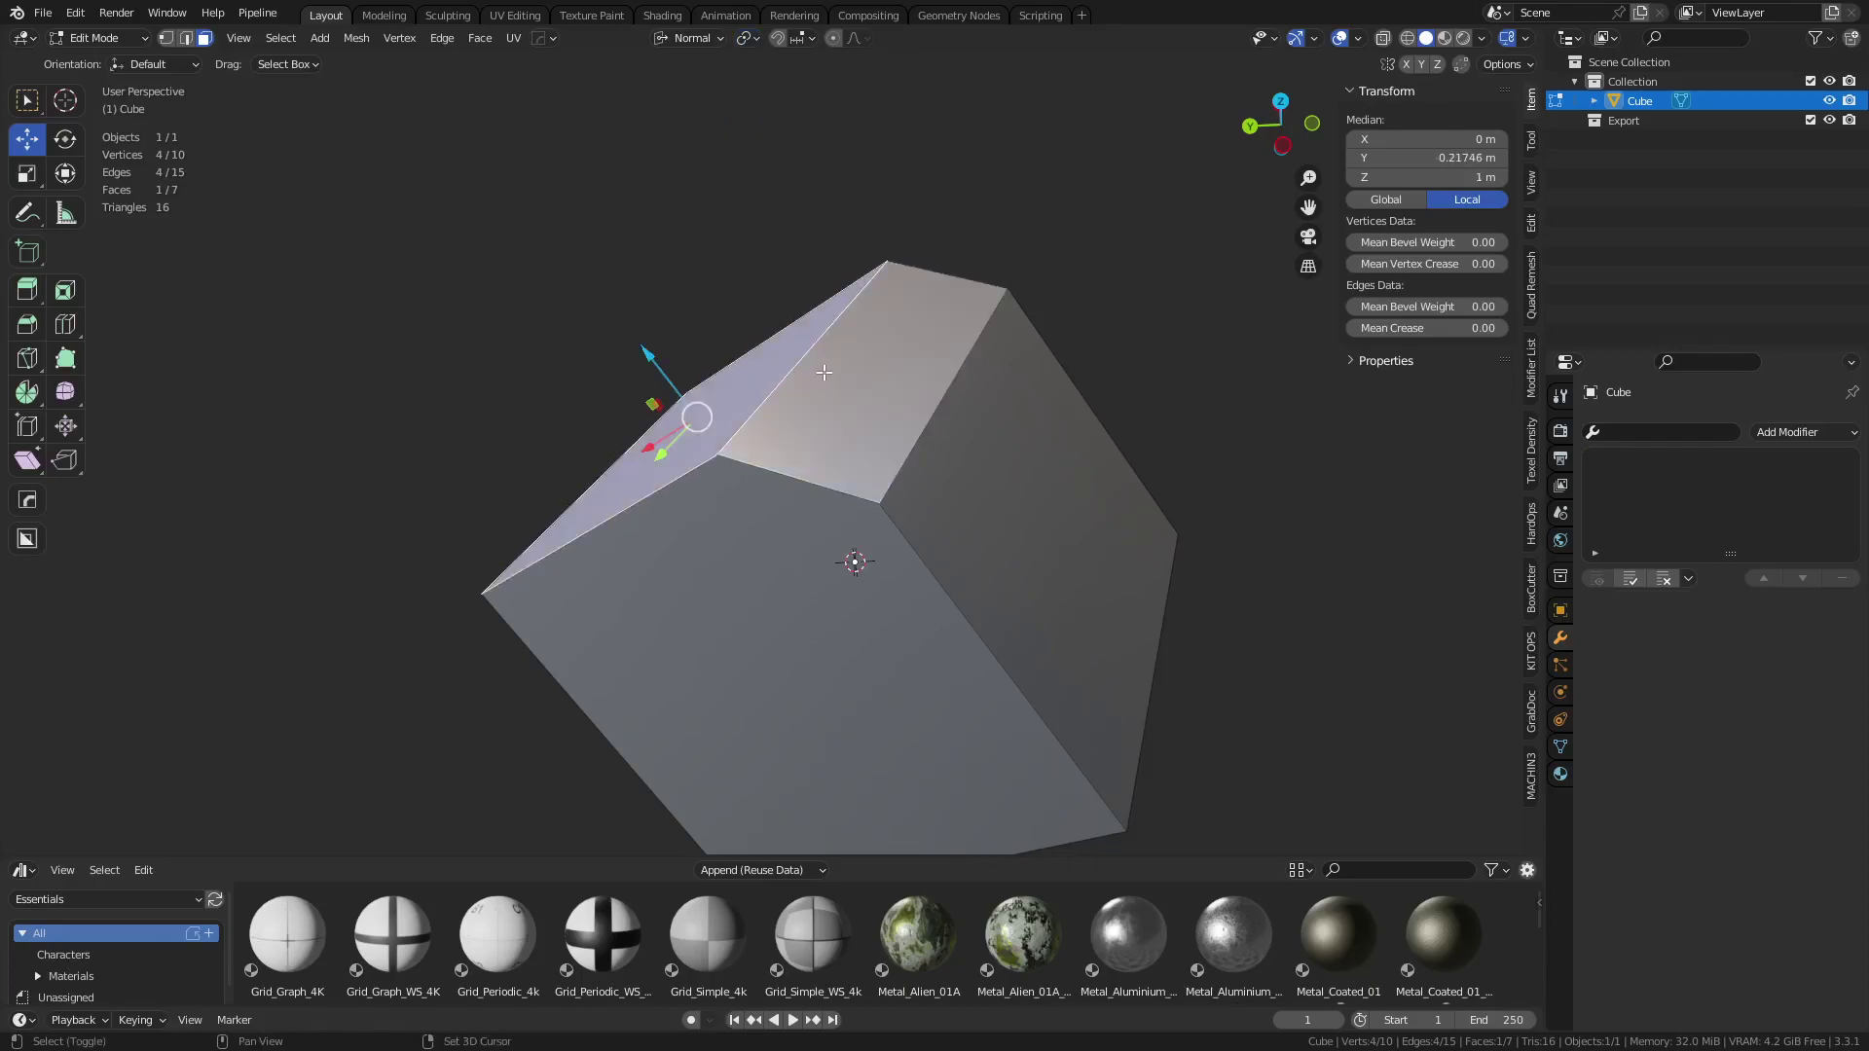
Add the bevelled face and the large side face beyond it to the current face selection
shift+click(915, 417)
shift+click(987, 441)
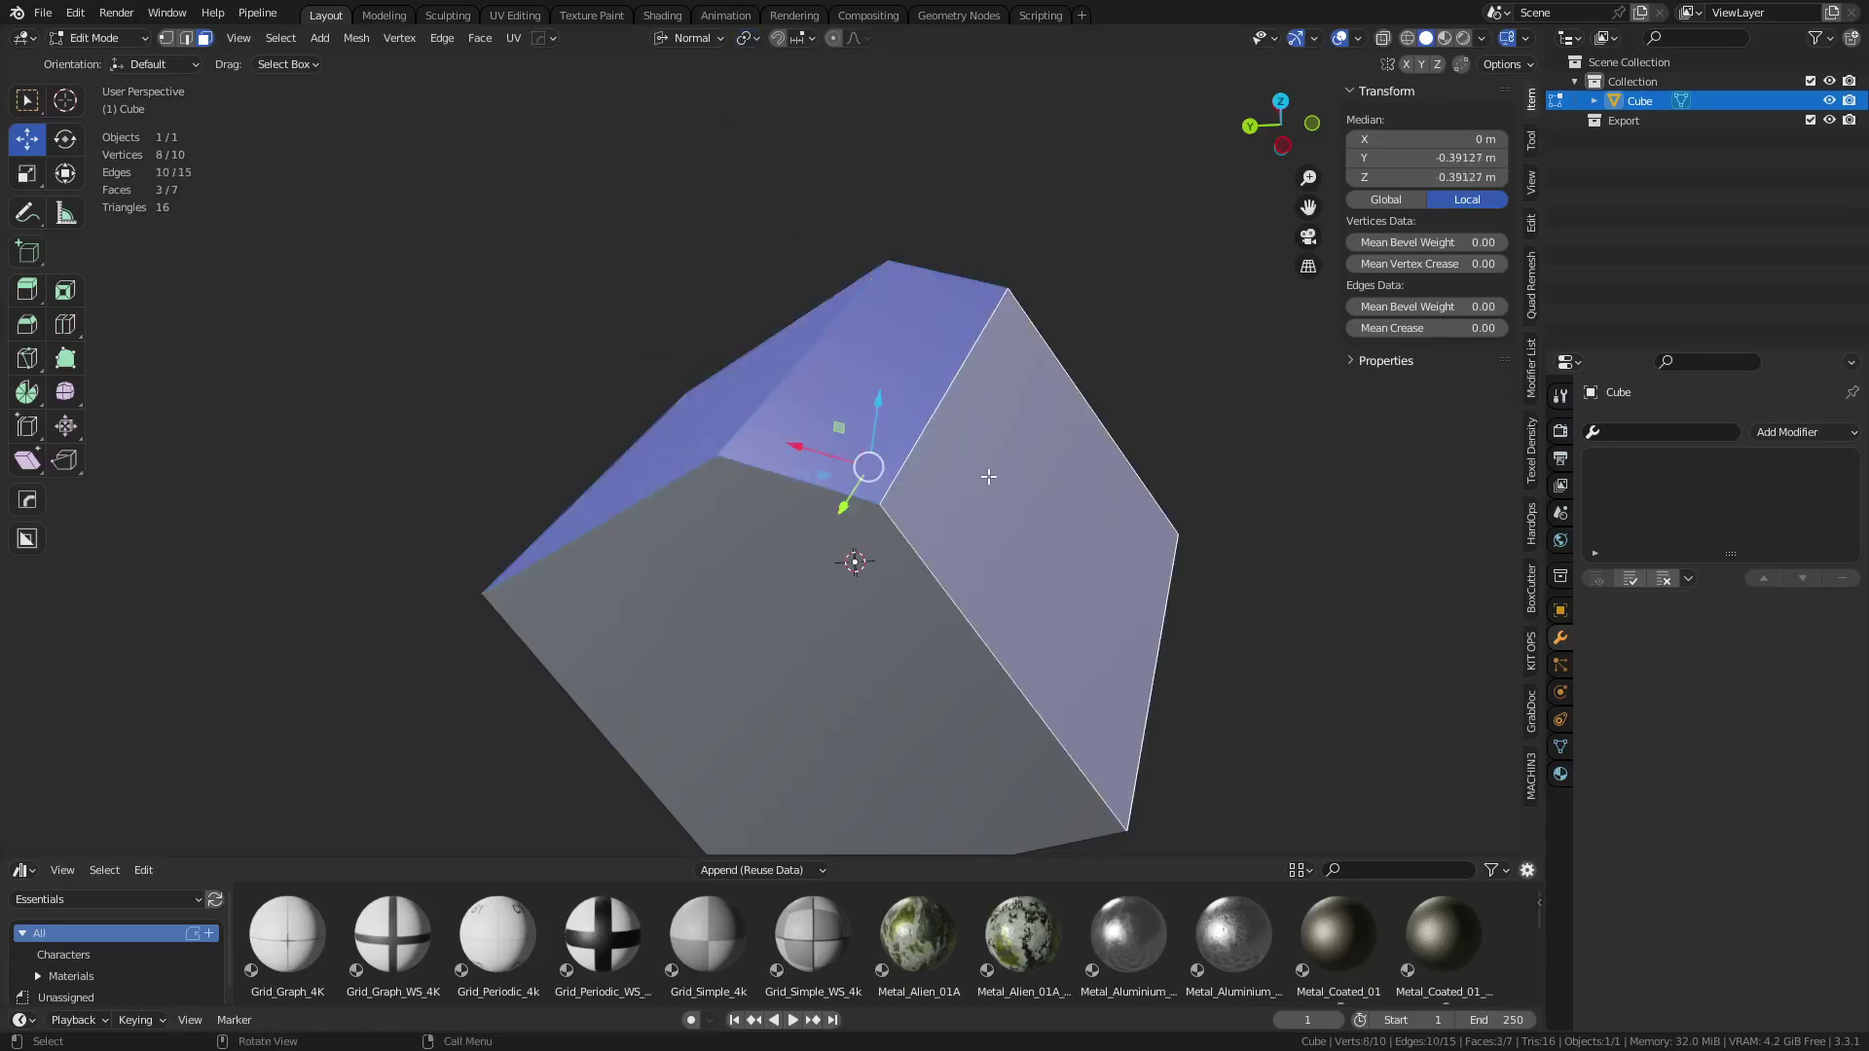
middle_drag(990, 476, 1001, 421)
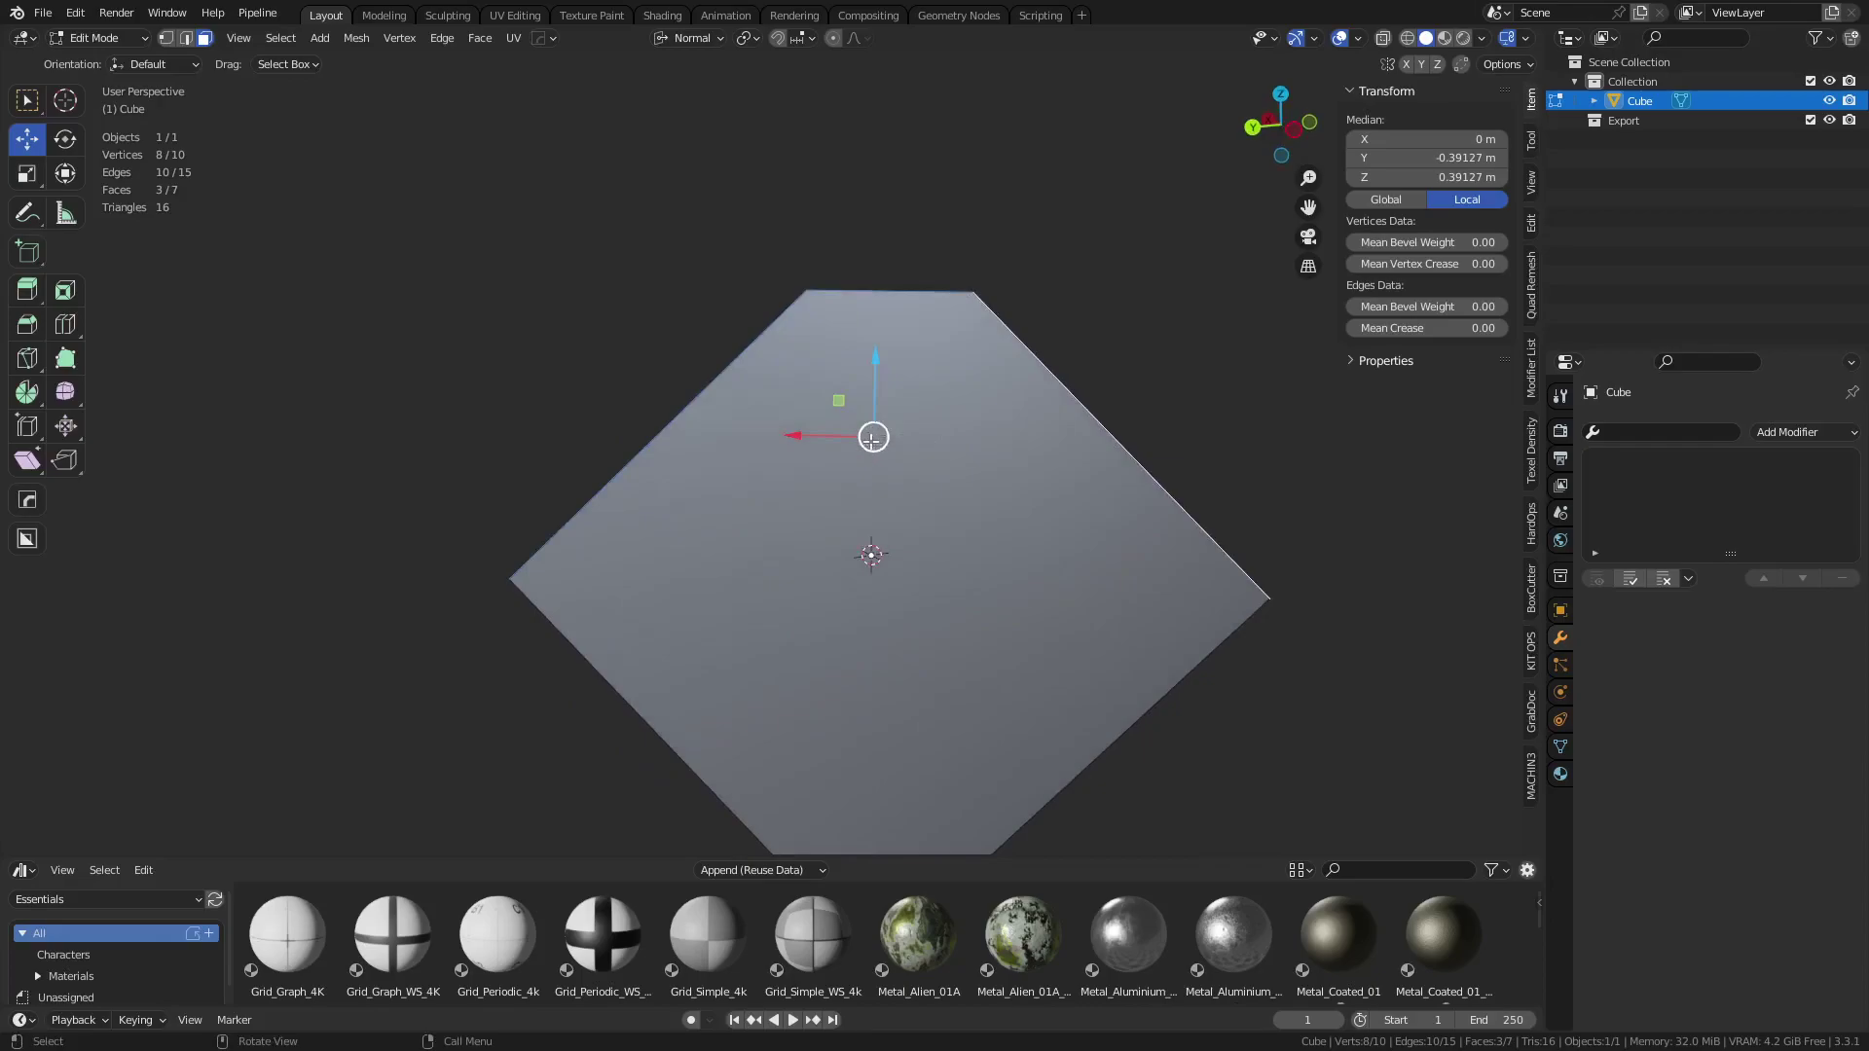
Switch to vertex selection mode and select three corner vertices of the bevelled face
middle_drag(826, 453, 769, 568)
key(1)
click(628, 465)
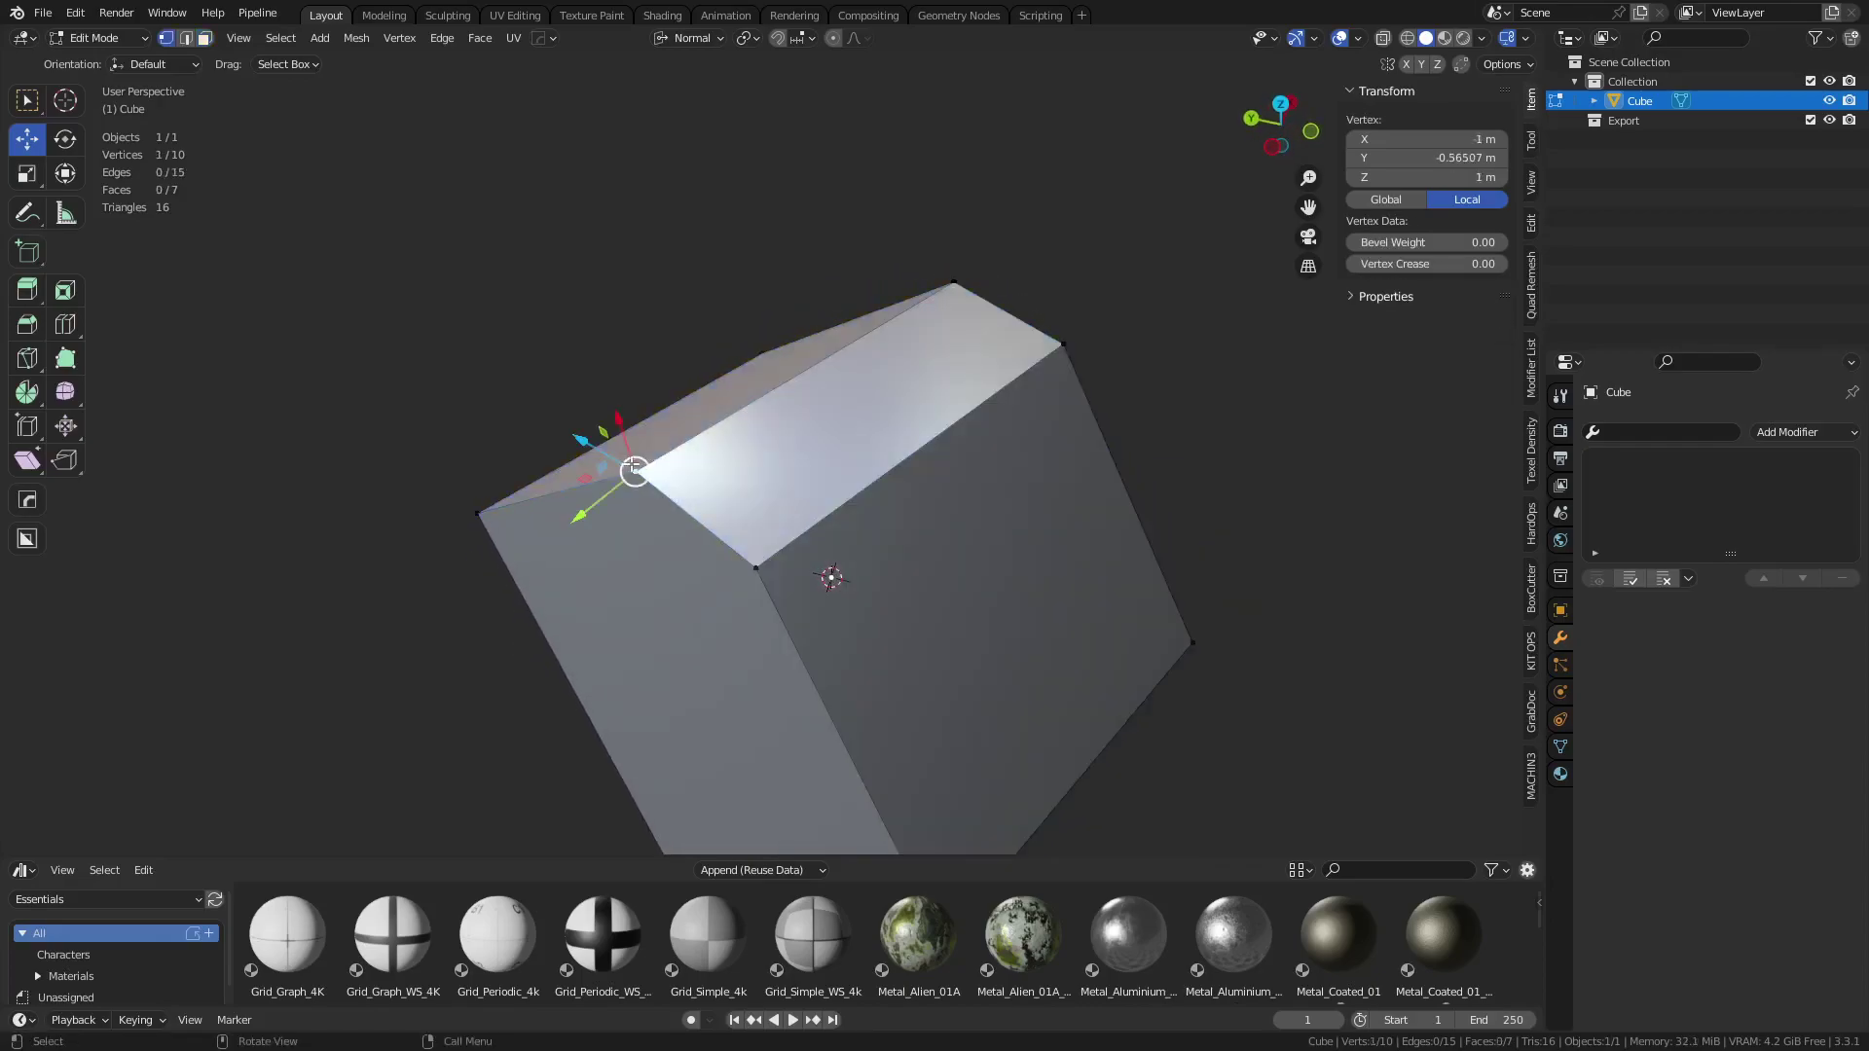
shift+click(954, 290)
shift+click(1056, 324)
middle_drag(940, 403, 881, 521)
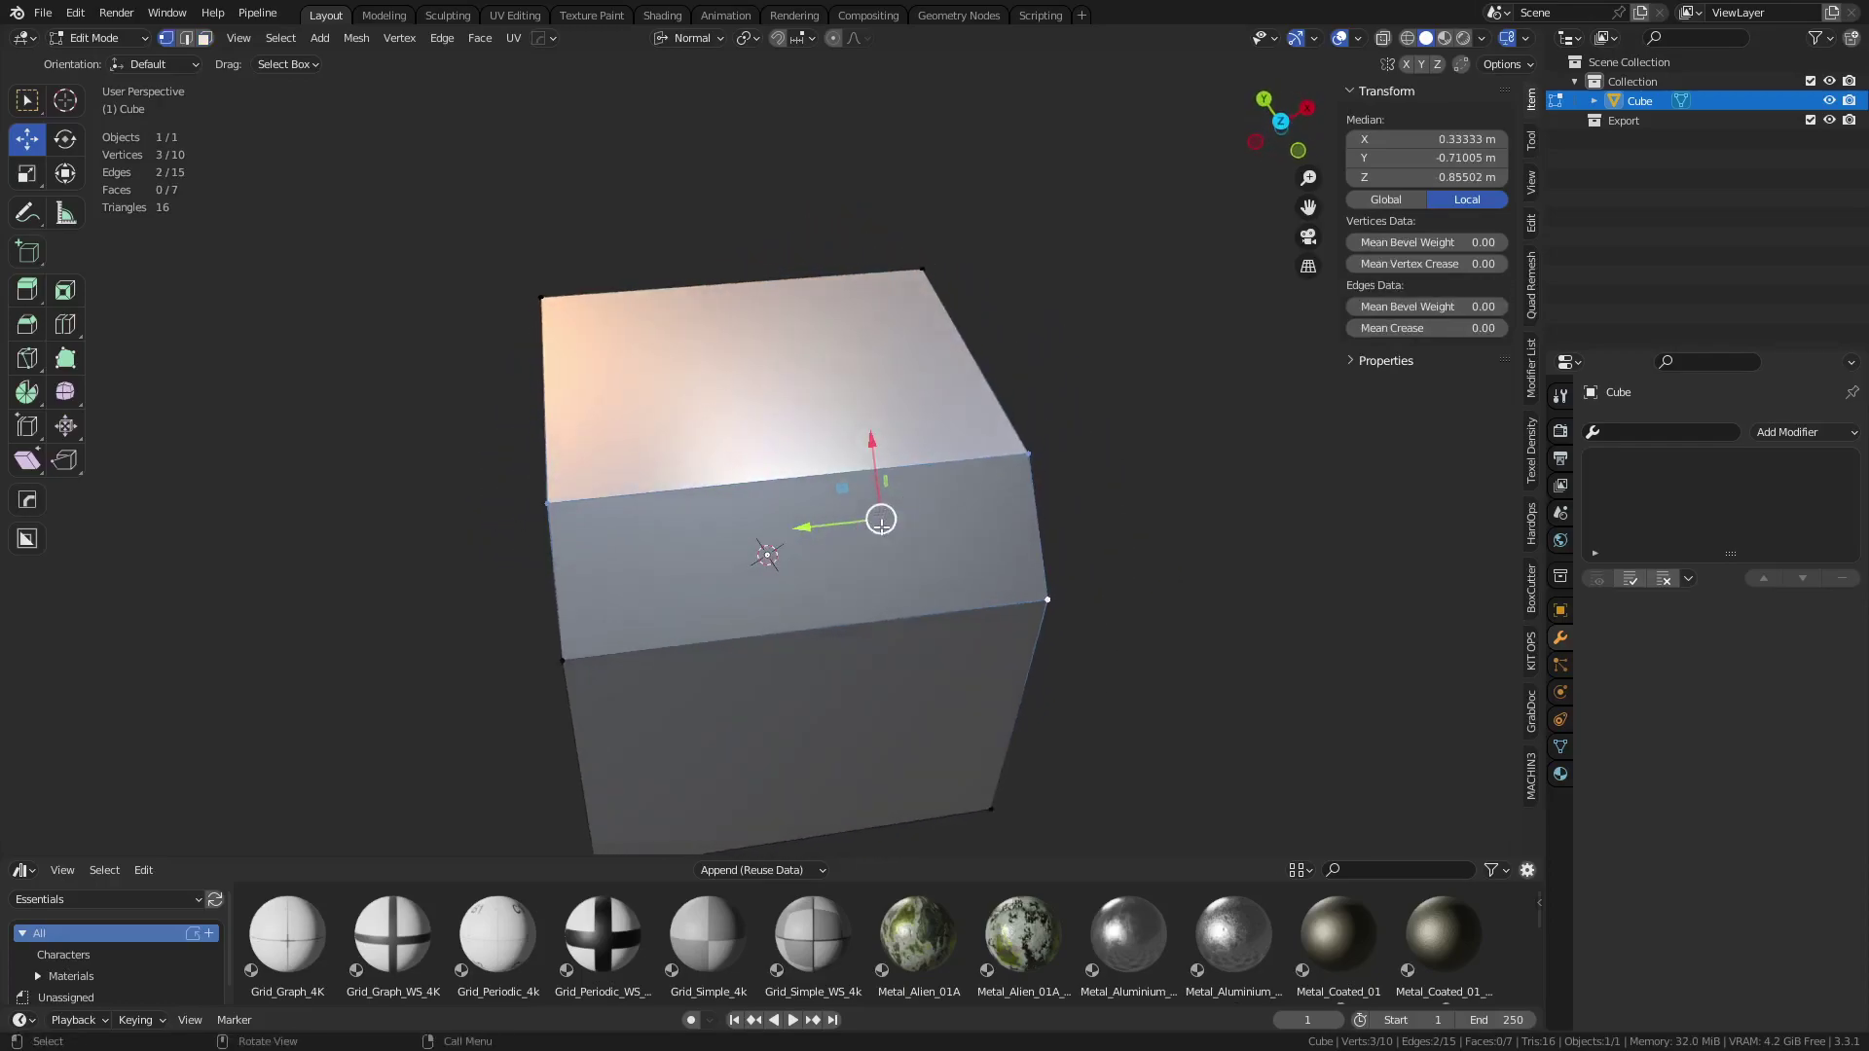
Set the transform pivot point to Active Element
click(747, 38)
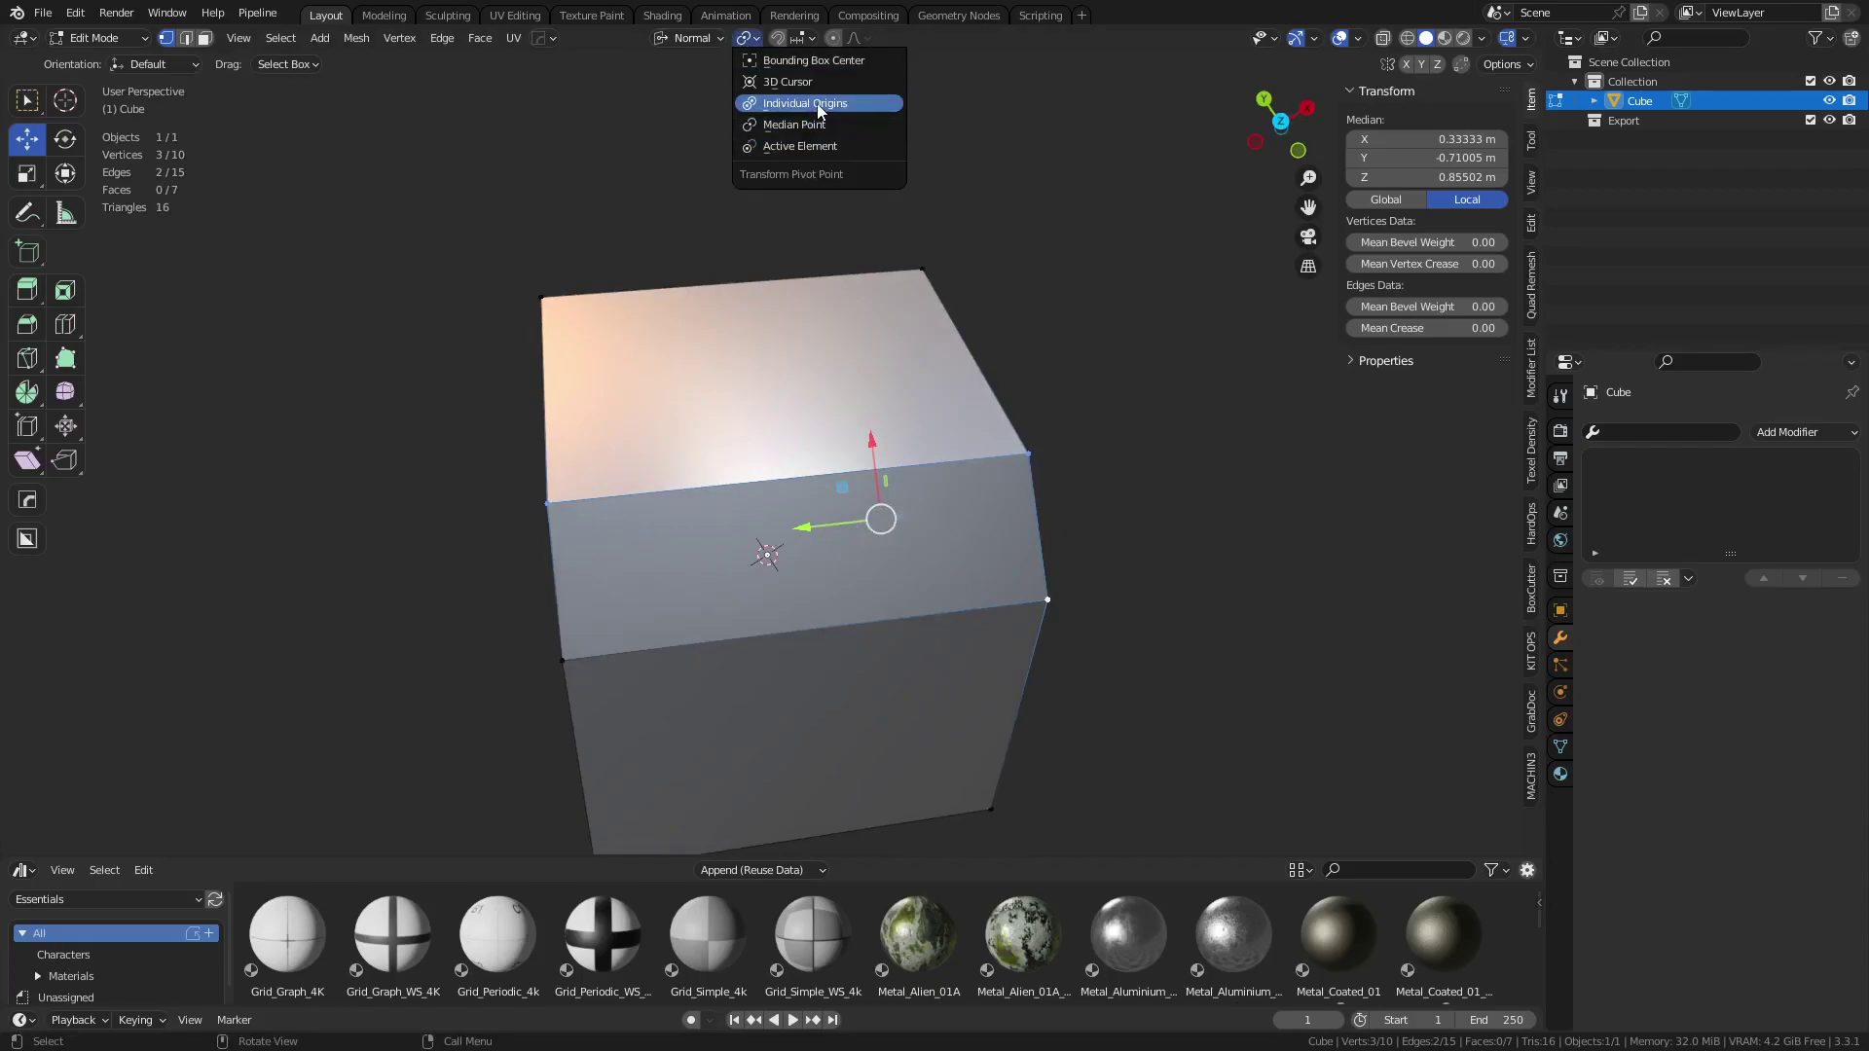
click(815, 148)
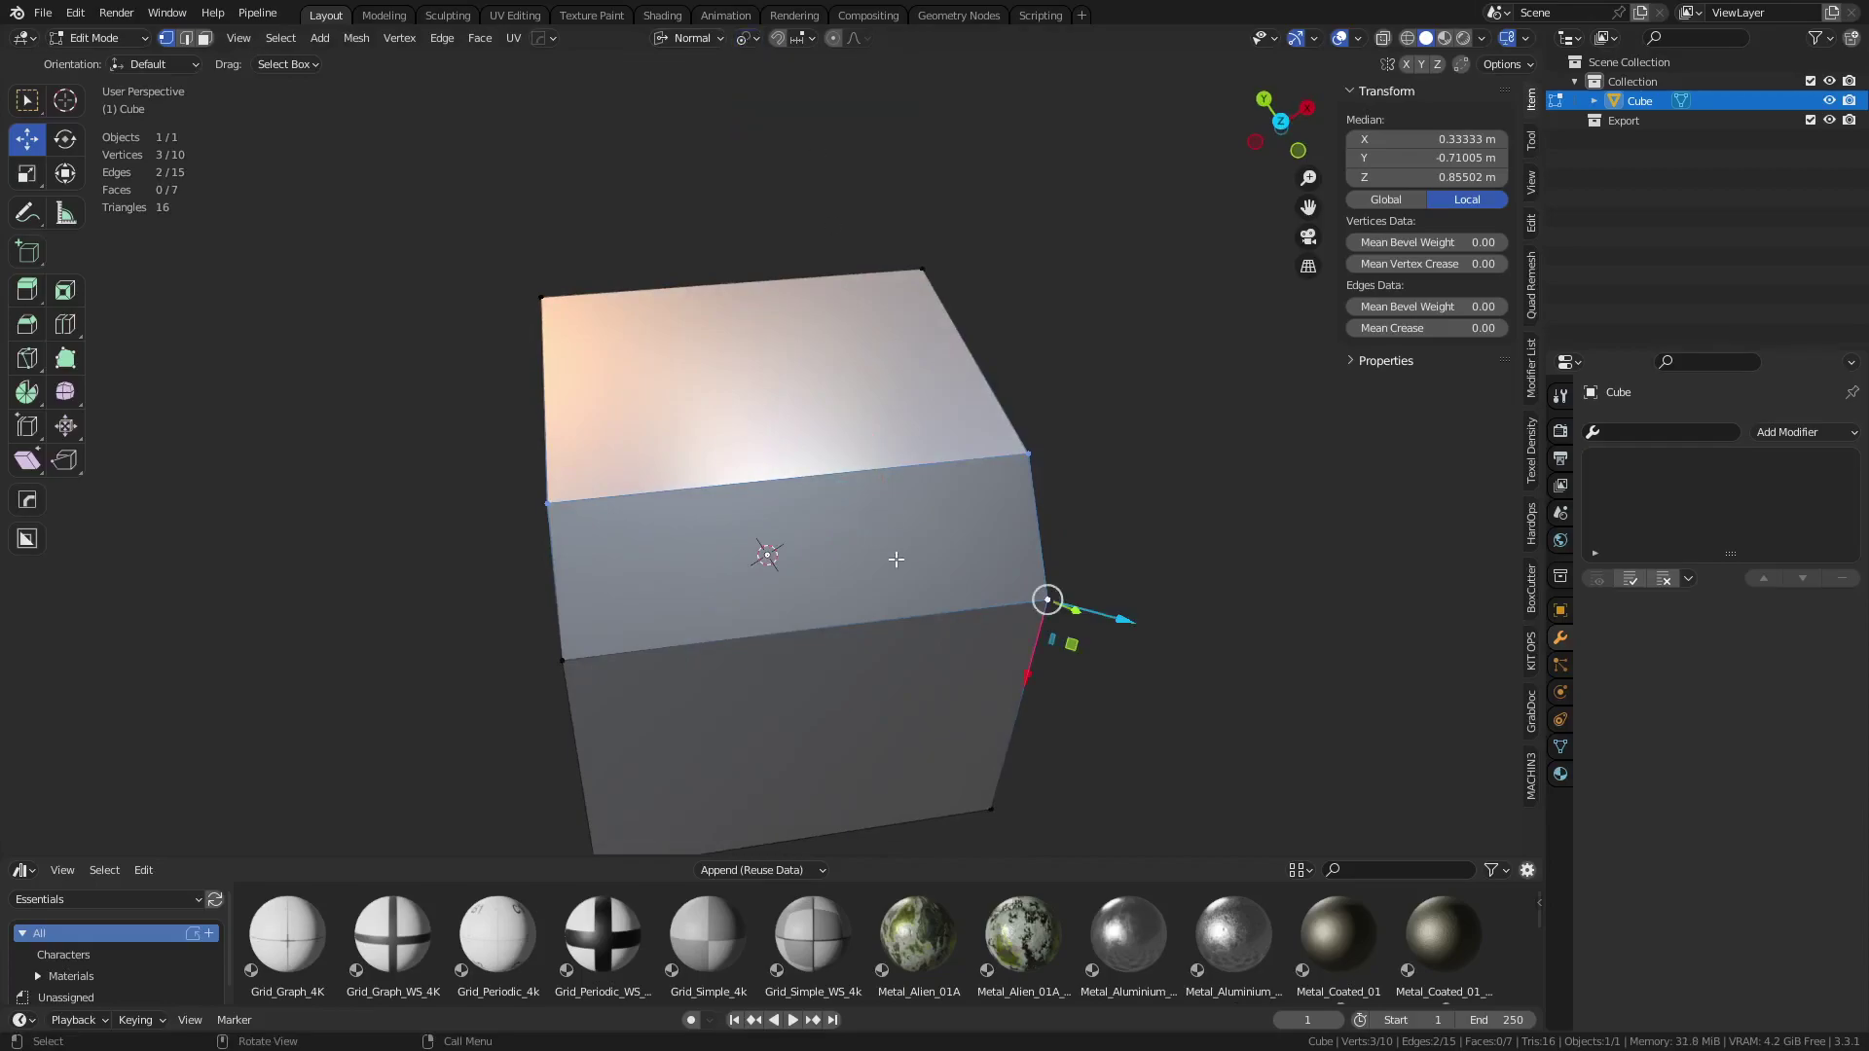
middle_drag(896, 560, 794, 503)
Select the six vertices that bound the bevelled face and the upper face adjoining it
click(654, 240)
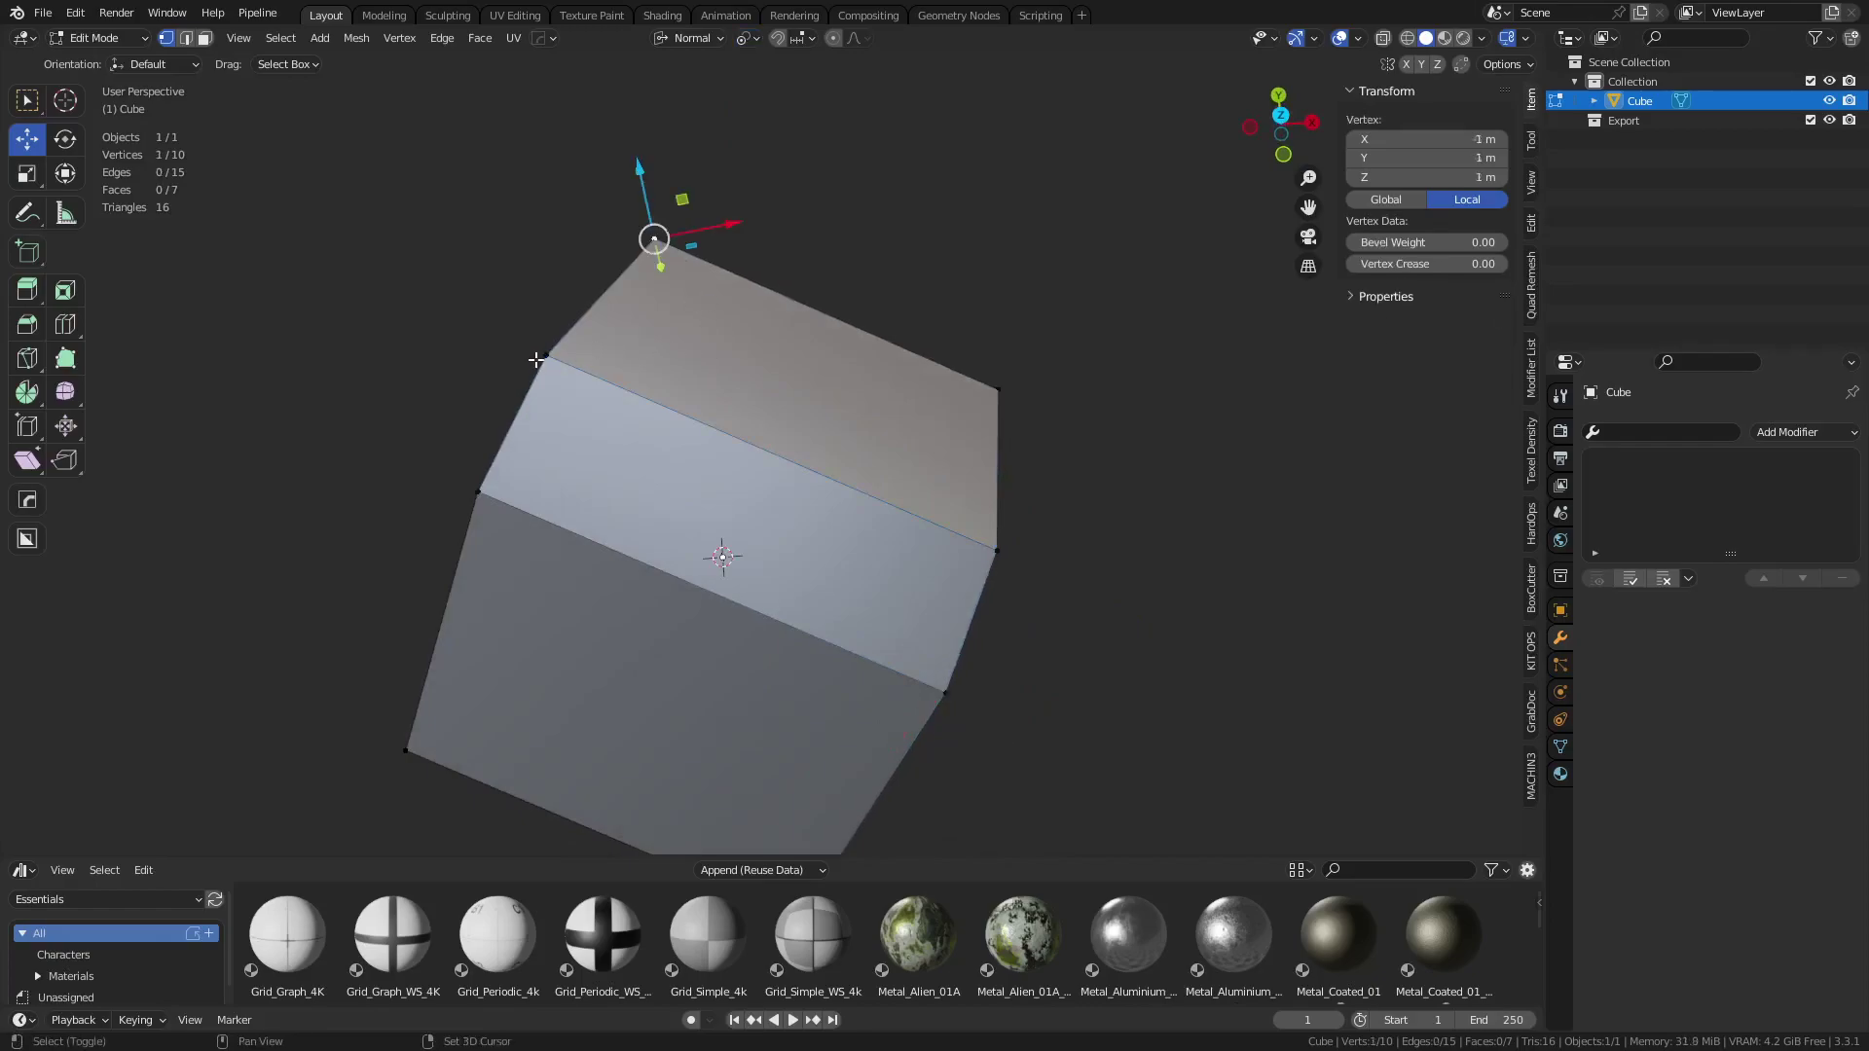
shift+click(546, 355)
shift+click(477, 492)
shift+click(945, 692)
shift+click(997, 551)
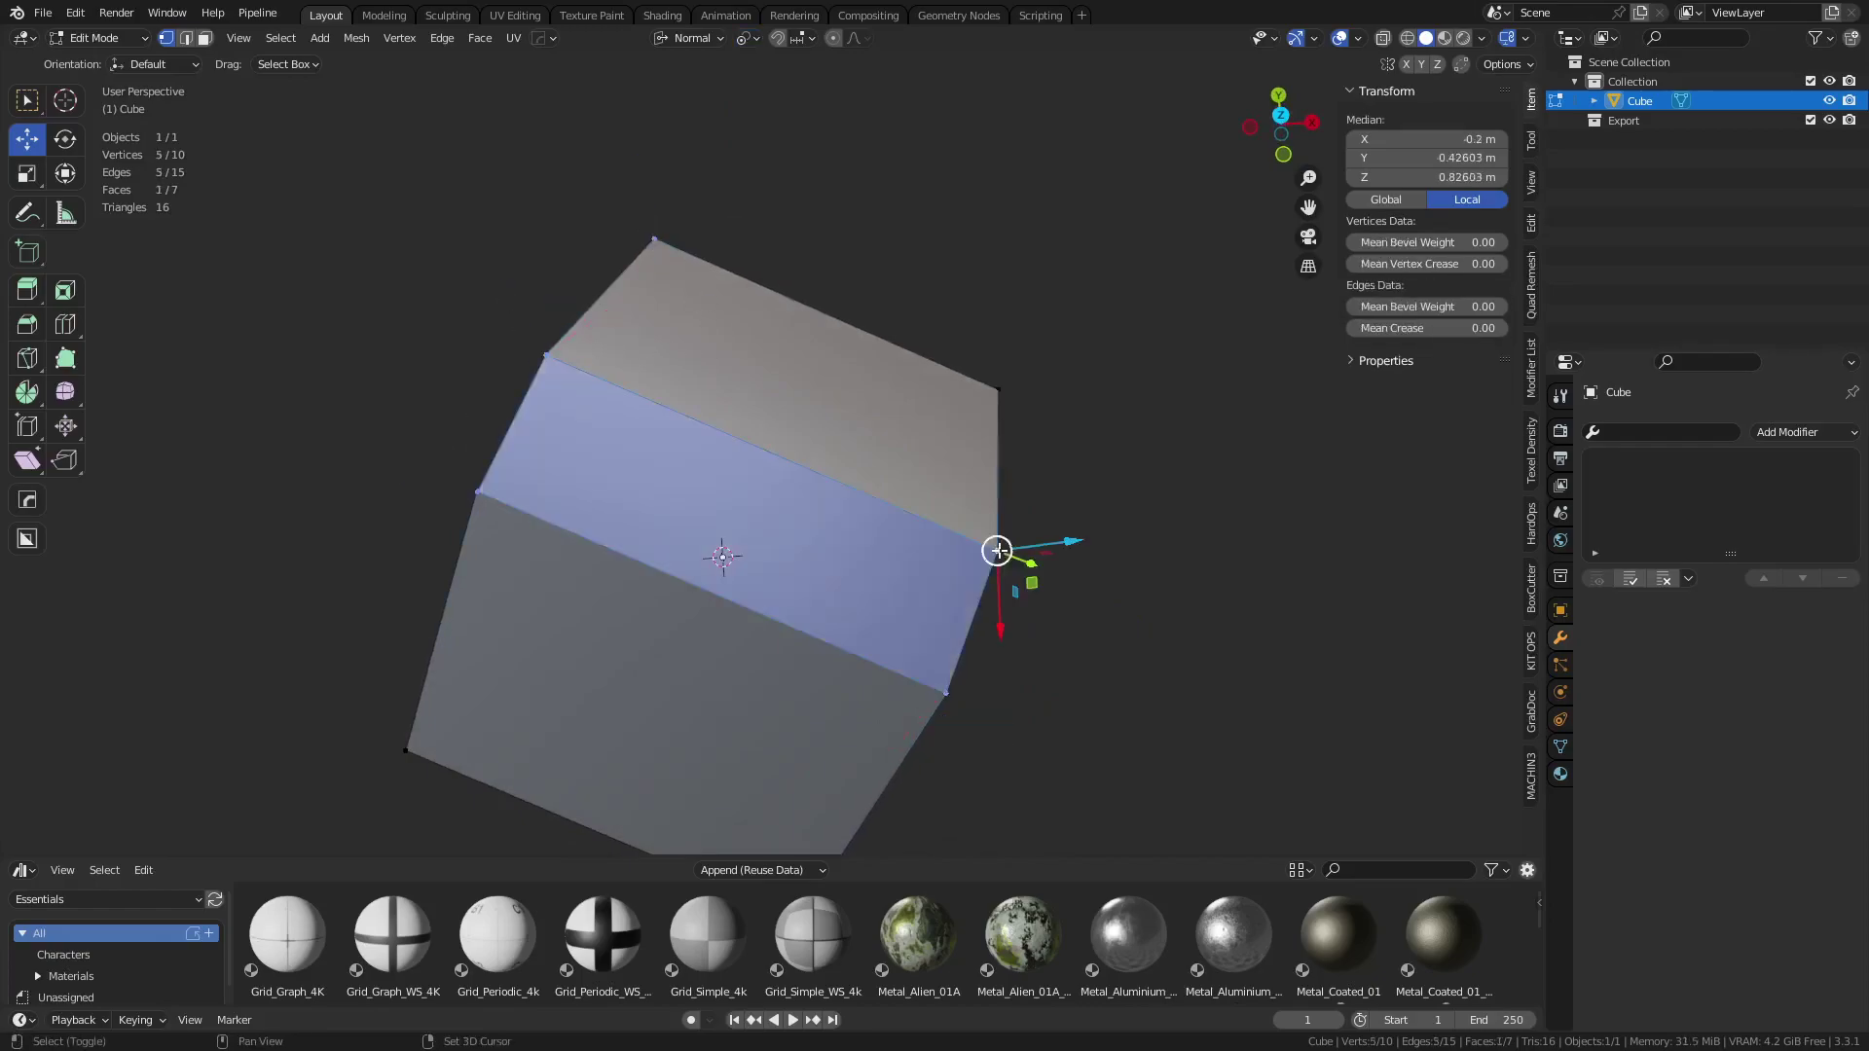
shift+click(998, 390)
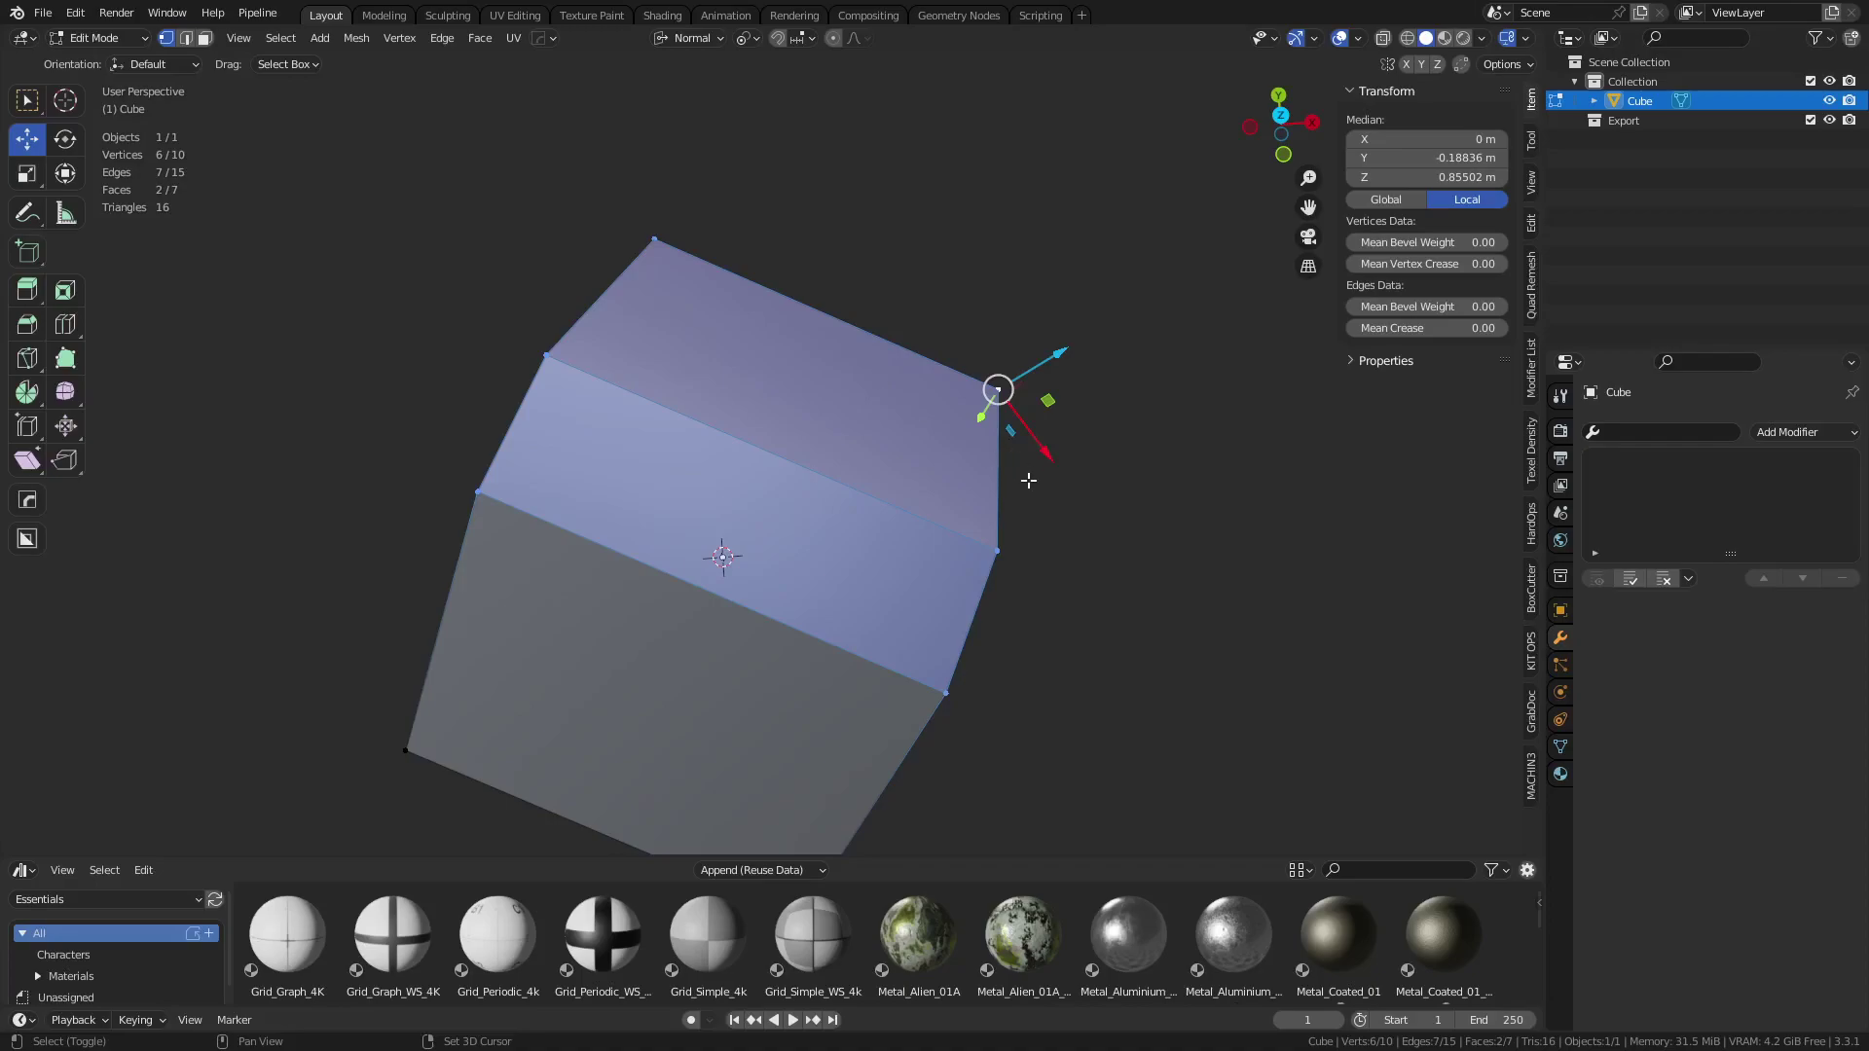
Change the active vertex by deselecting and reselecting corners of the upper face, ending on its far corner away from the bevel
shift+click(664, 259)
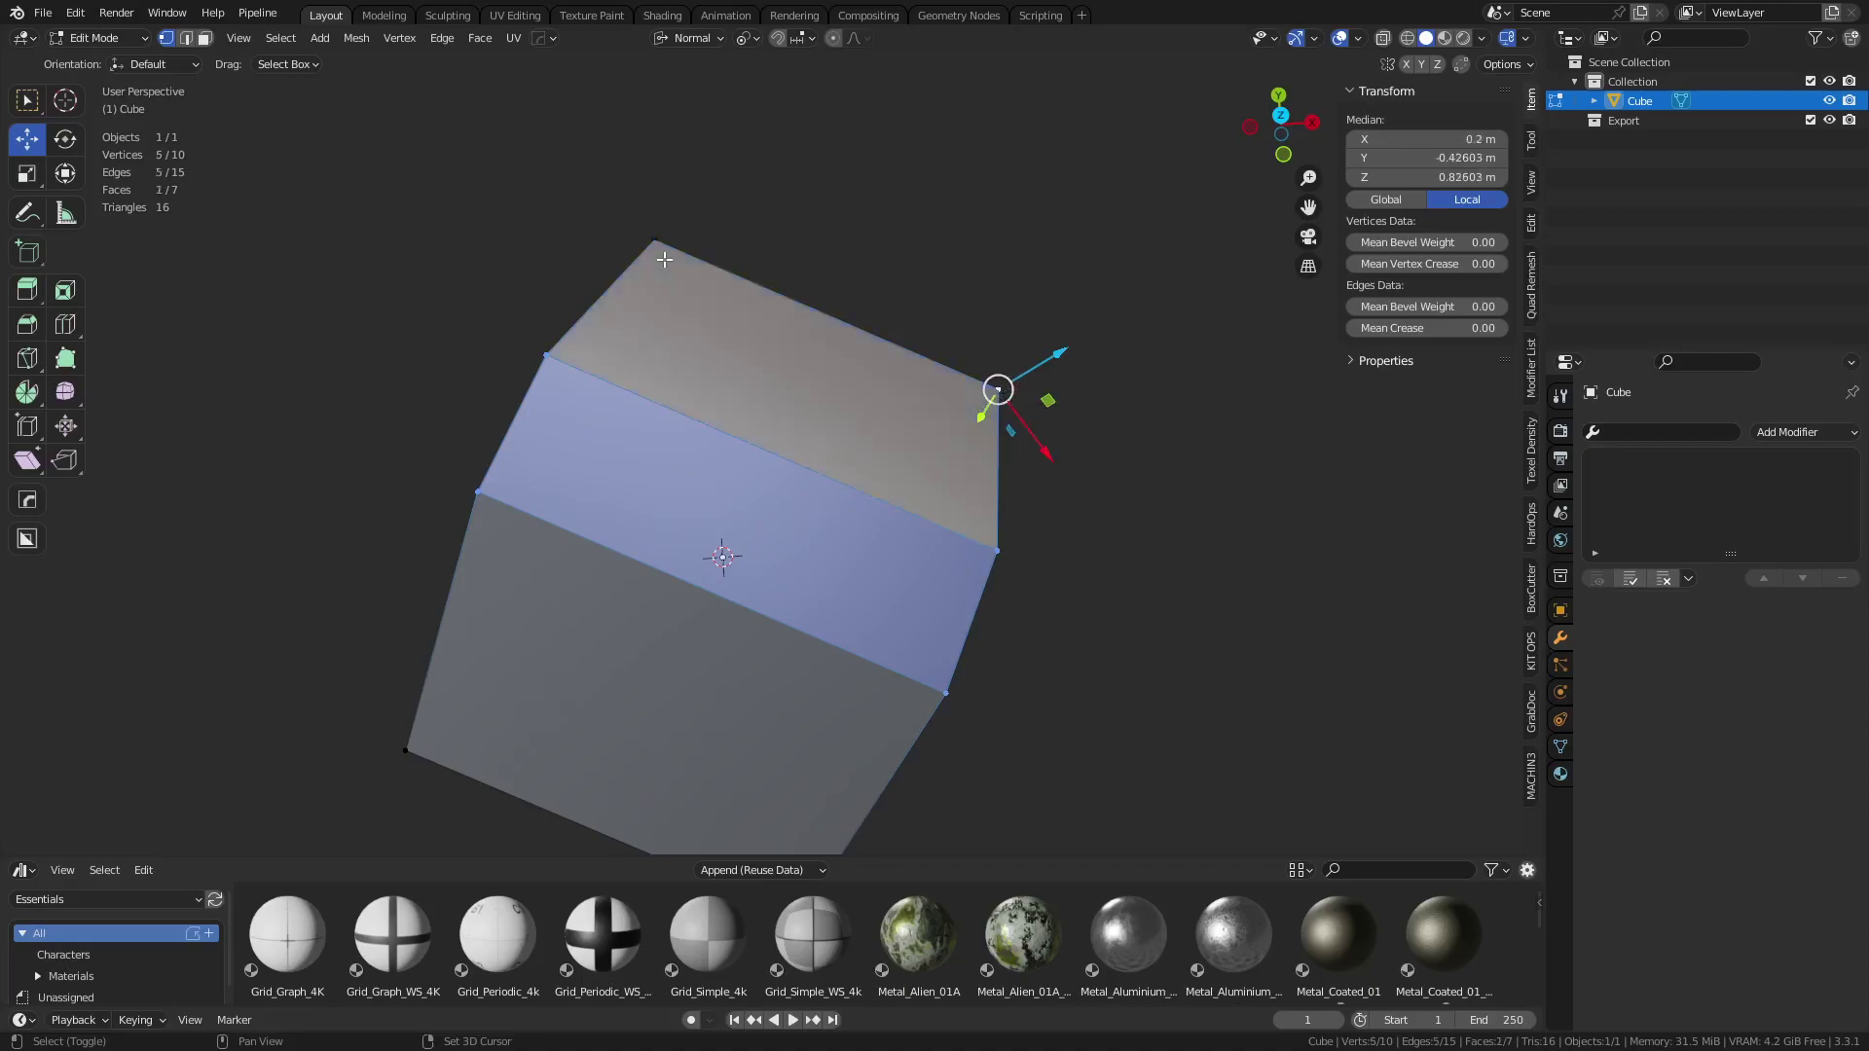
shift+click(664, 254)
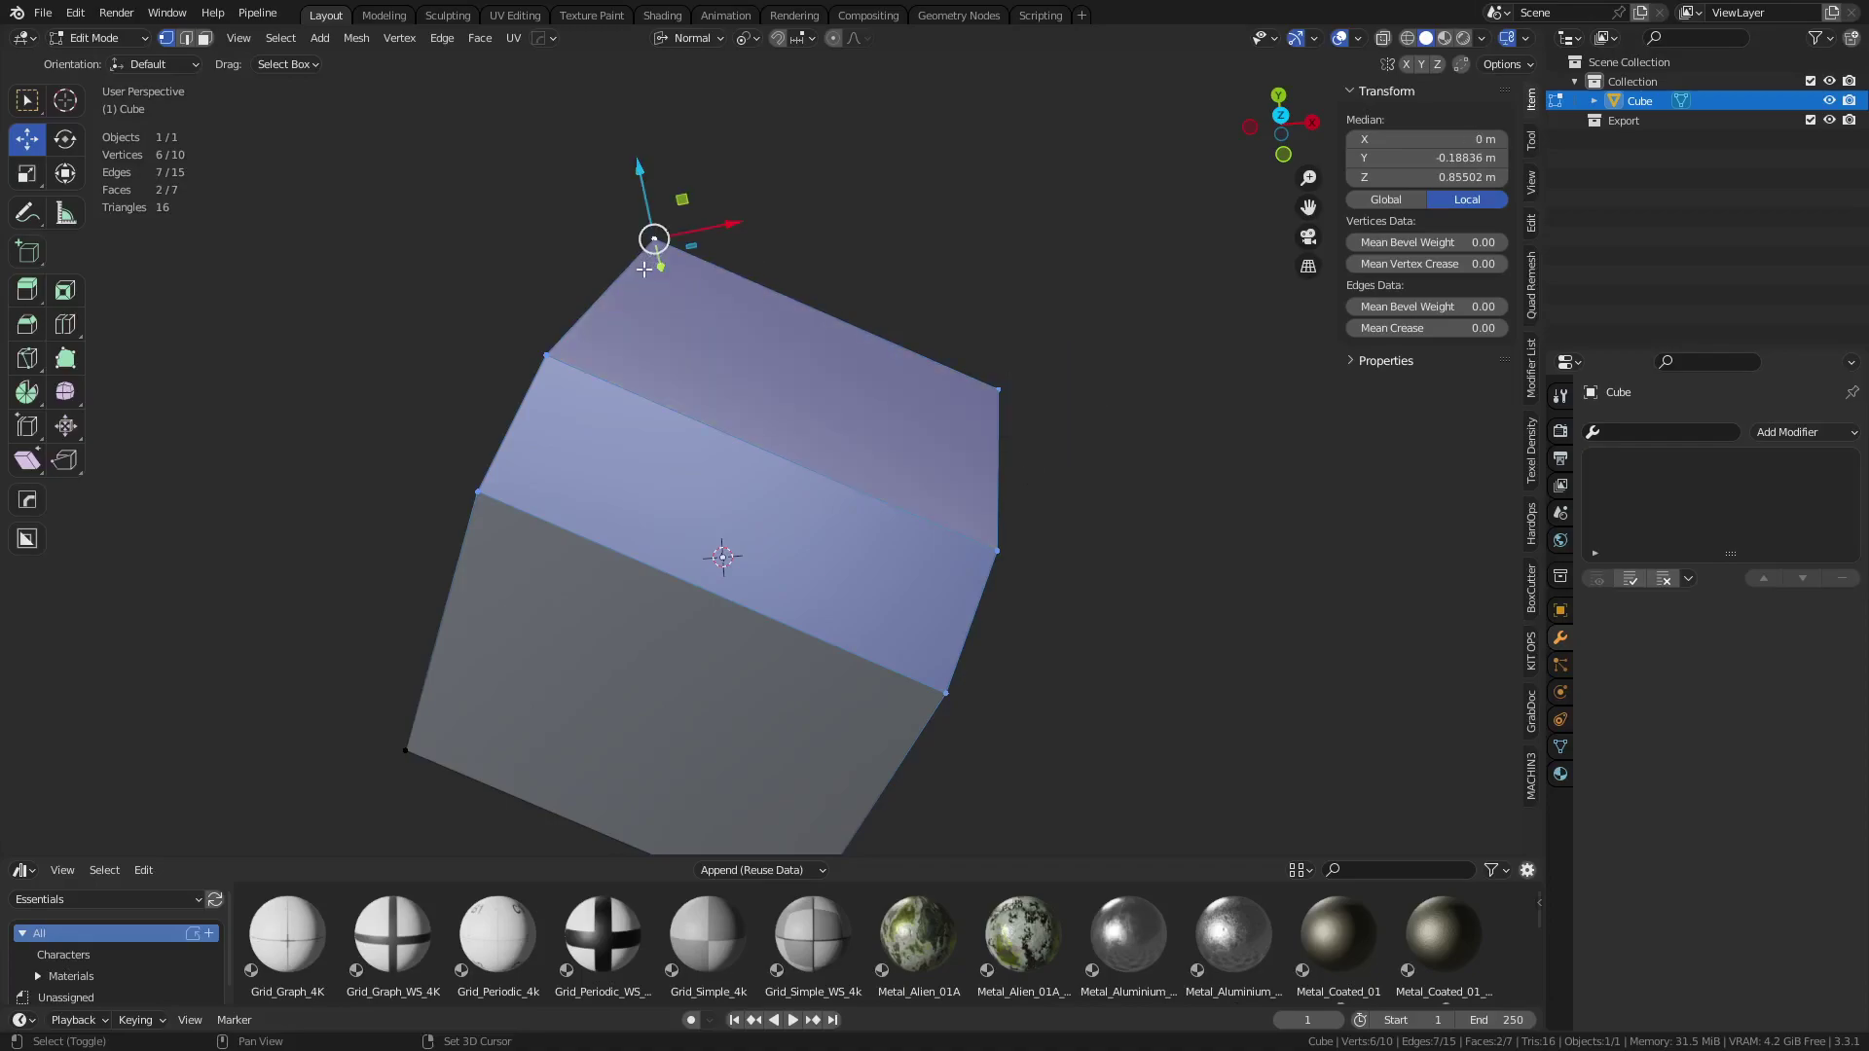
shift+click(579, 334)
shift+click(1010, 371)
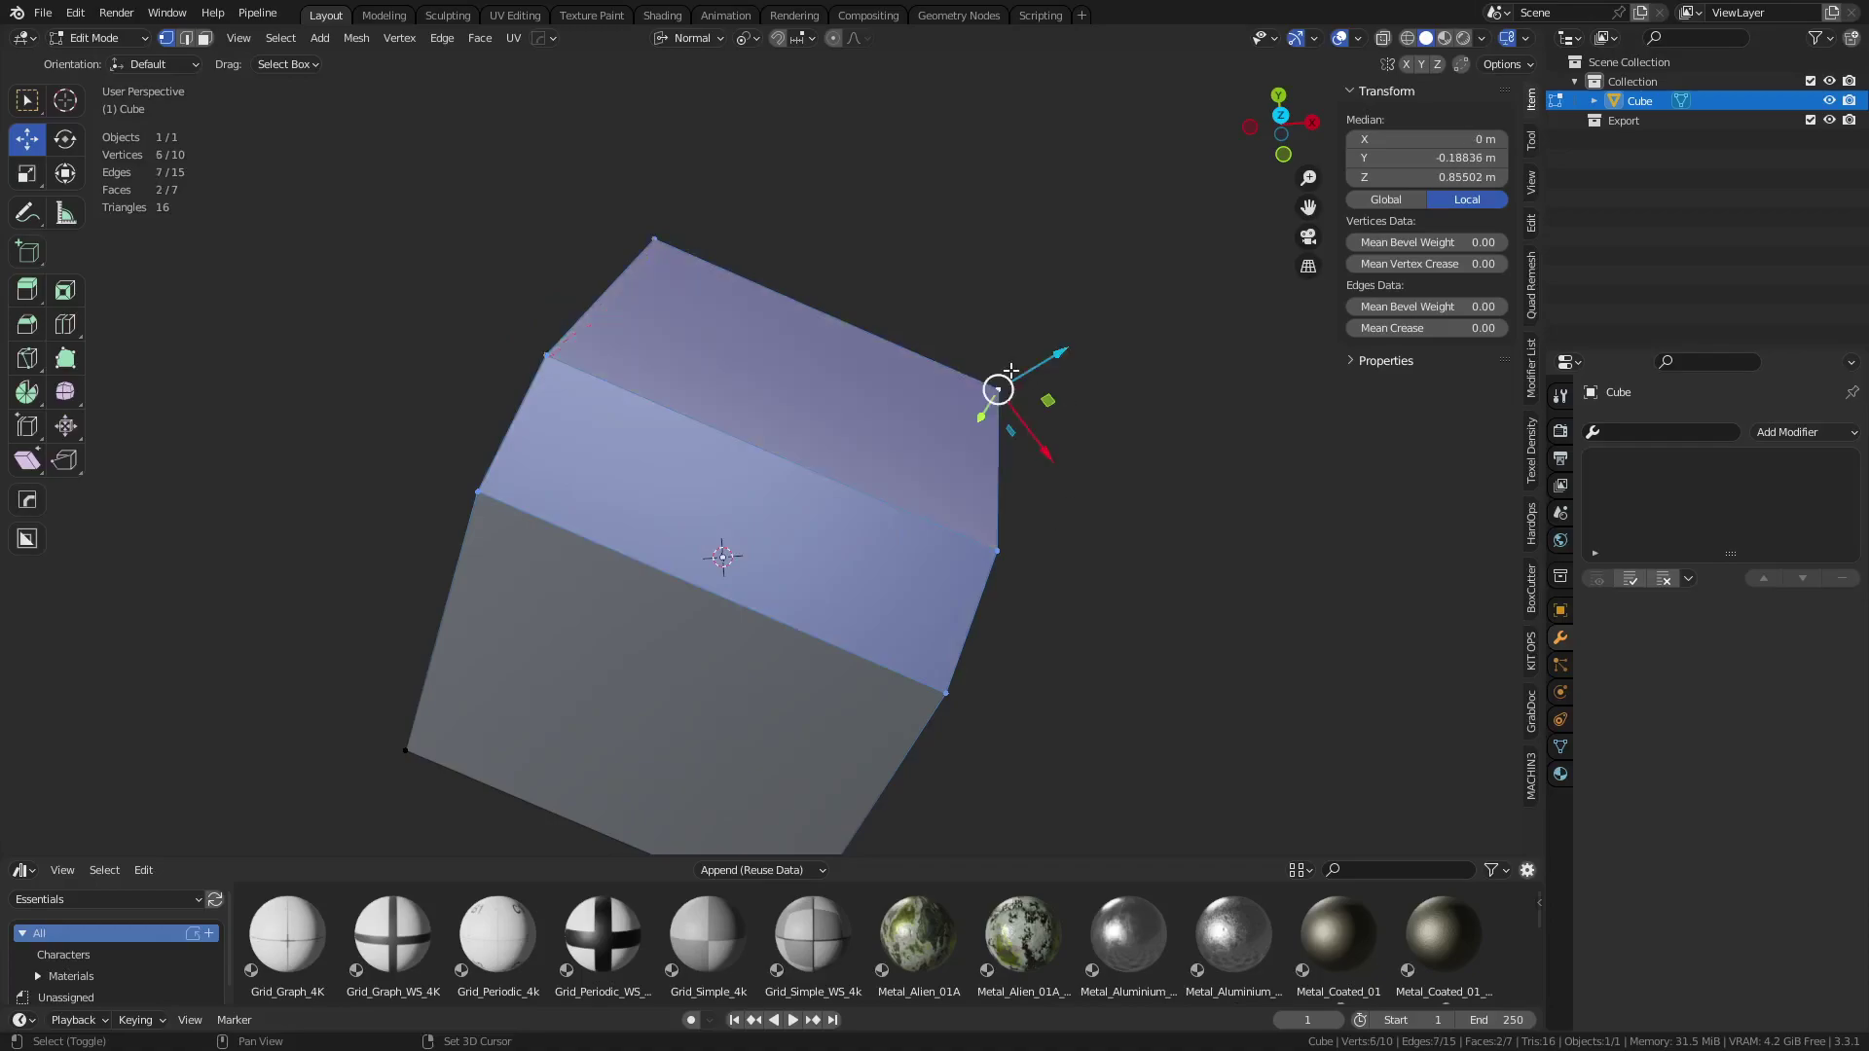
Try rotating the two selected faces around the active vertex and cancel the rotation
middle_drag(1141, 516, 1129, 476)
key(r)
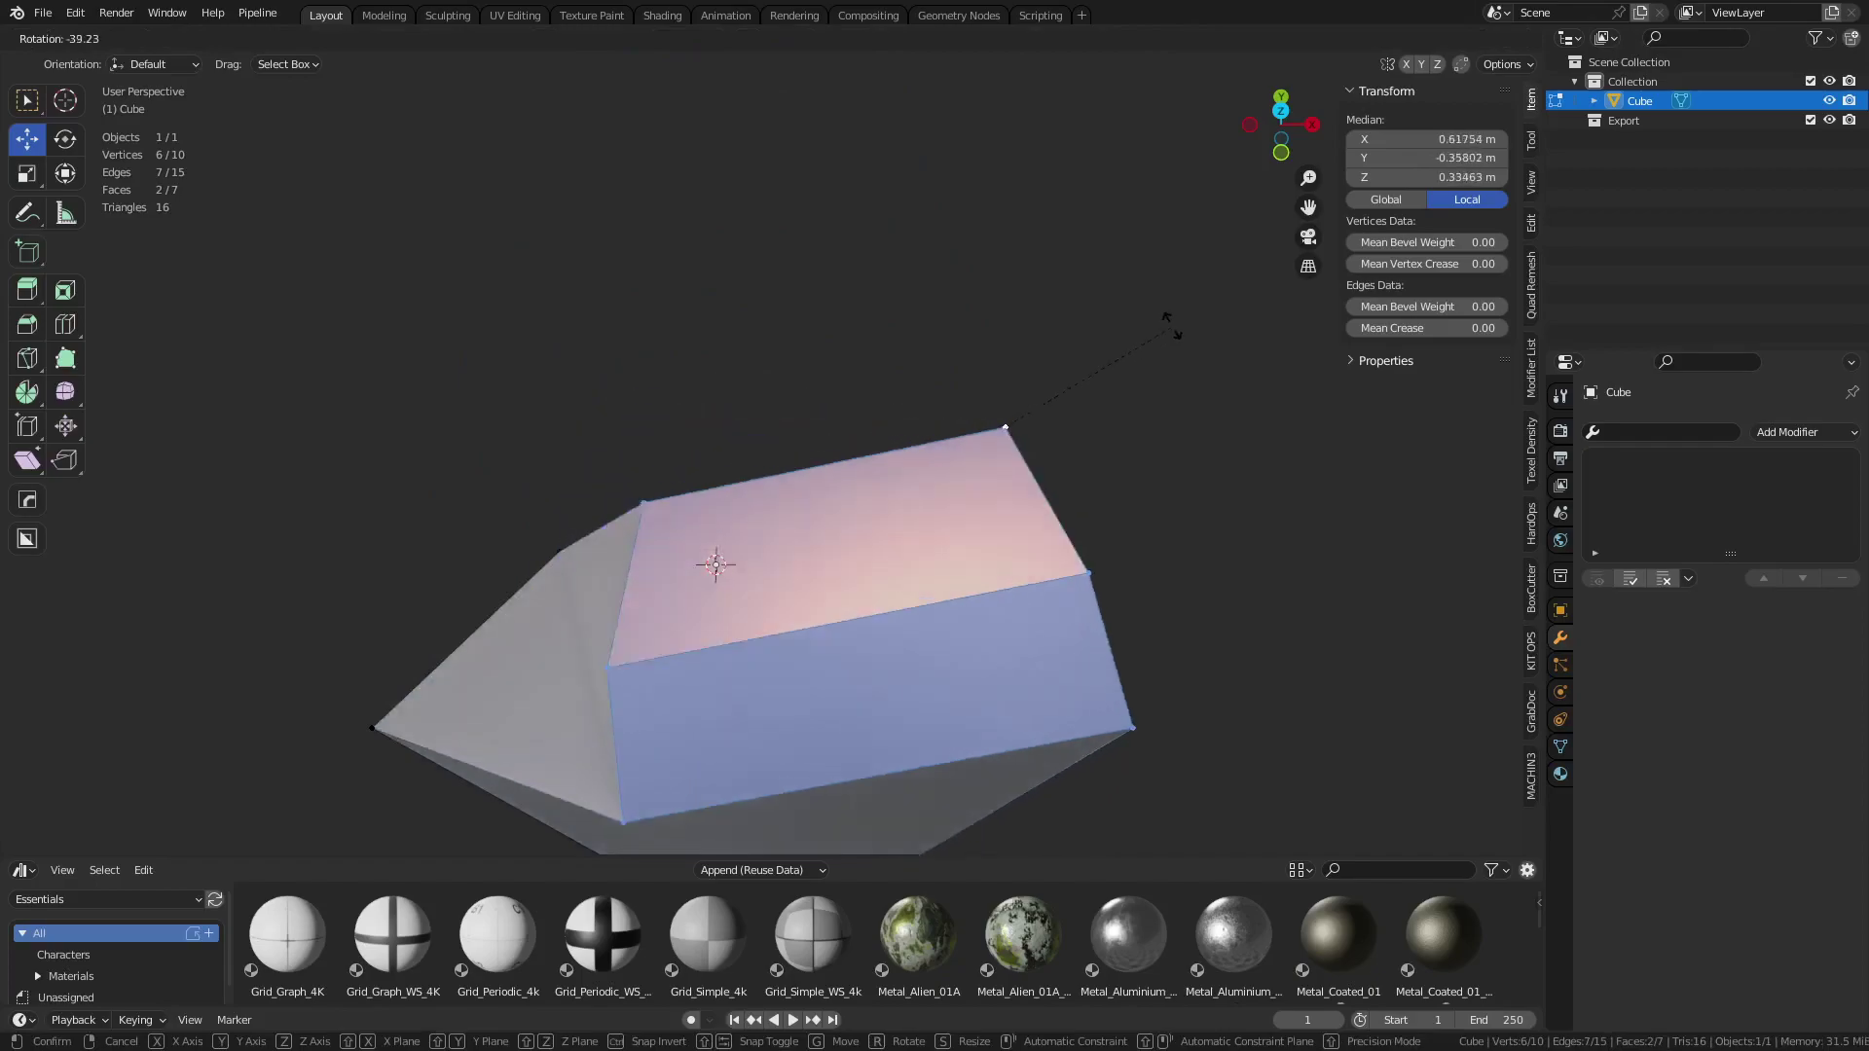
right_click(1151, 461)
middle_drag(863, 489, 847, 443)
Set the transform pivot point to 3D Cursor and place the cursor near the upper face's outer corner
click(747, 39)
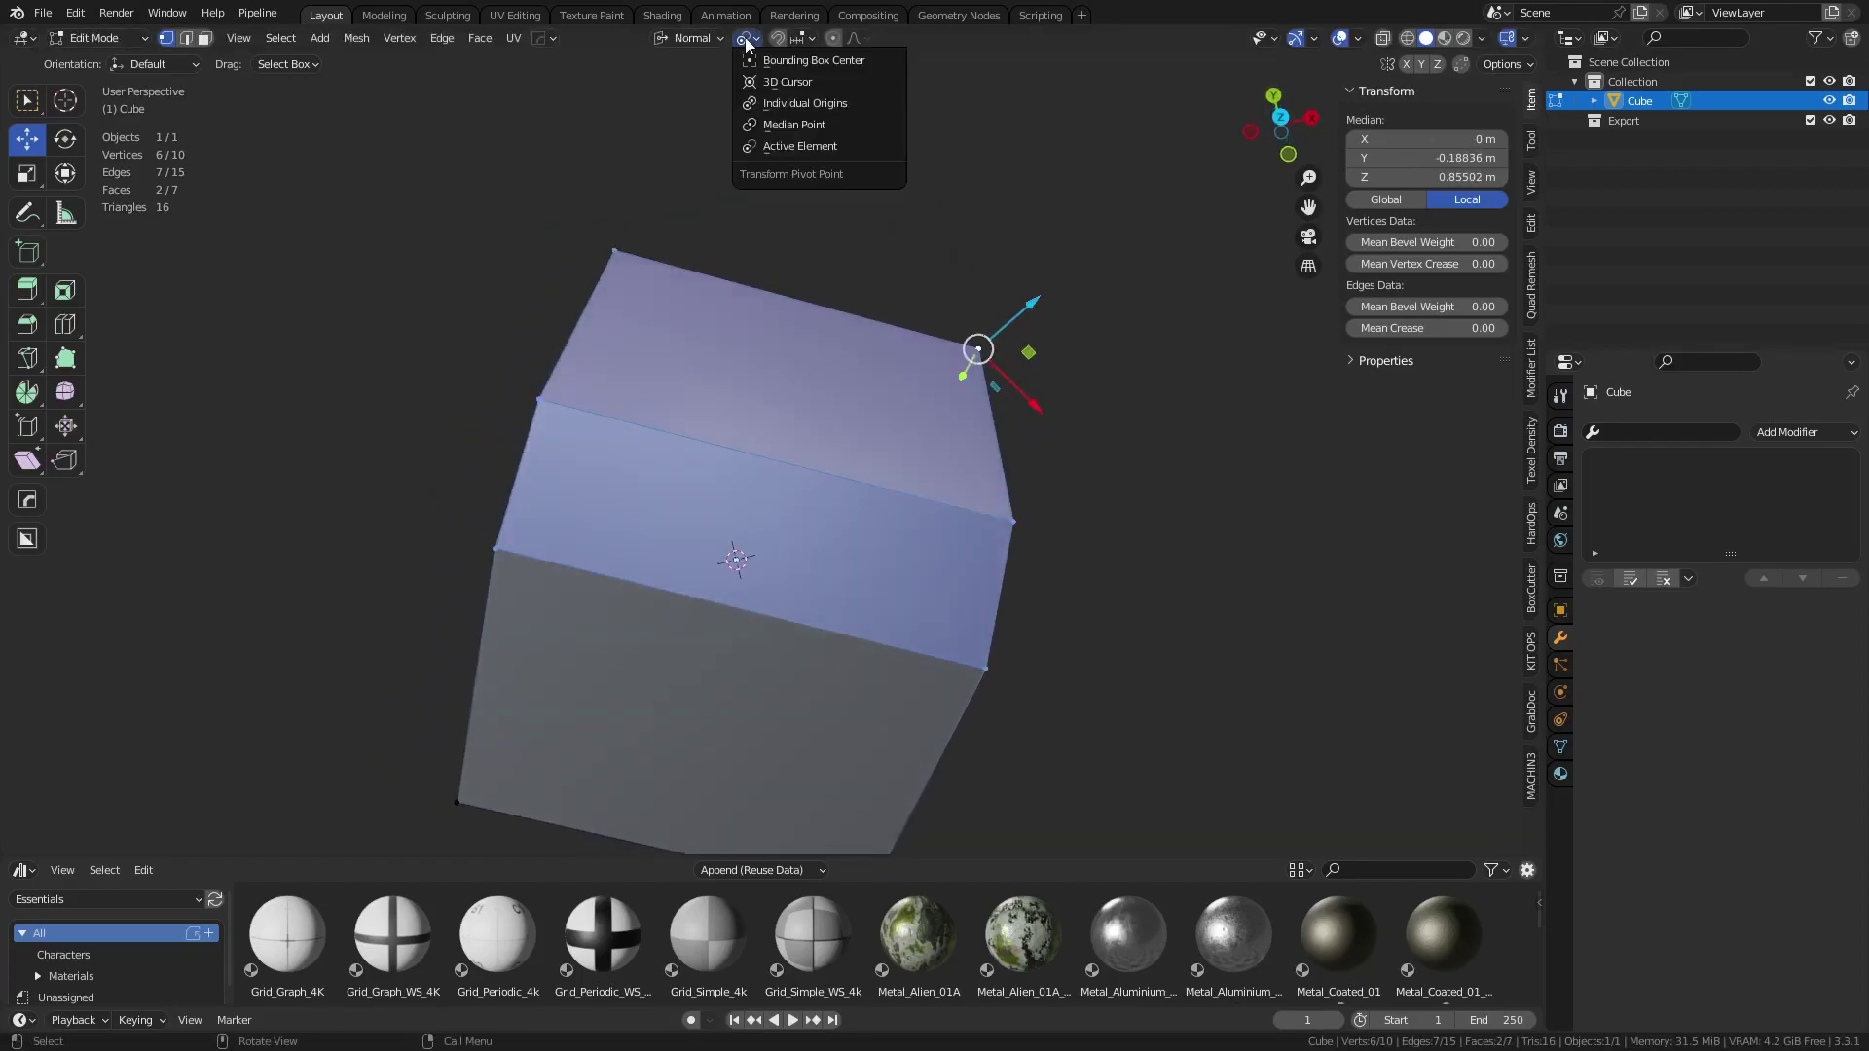
click(817, 87)
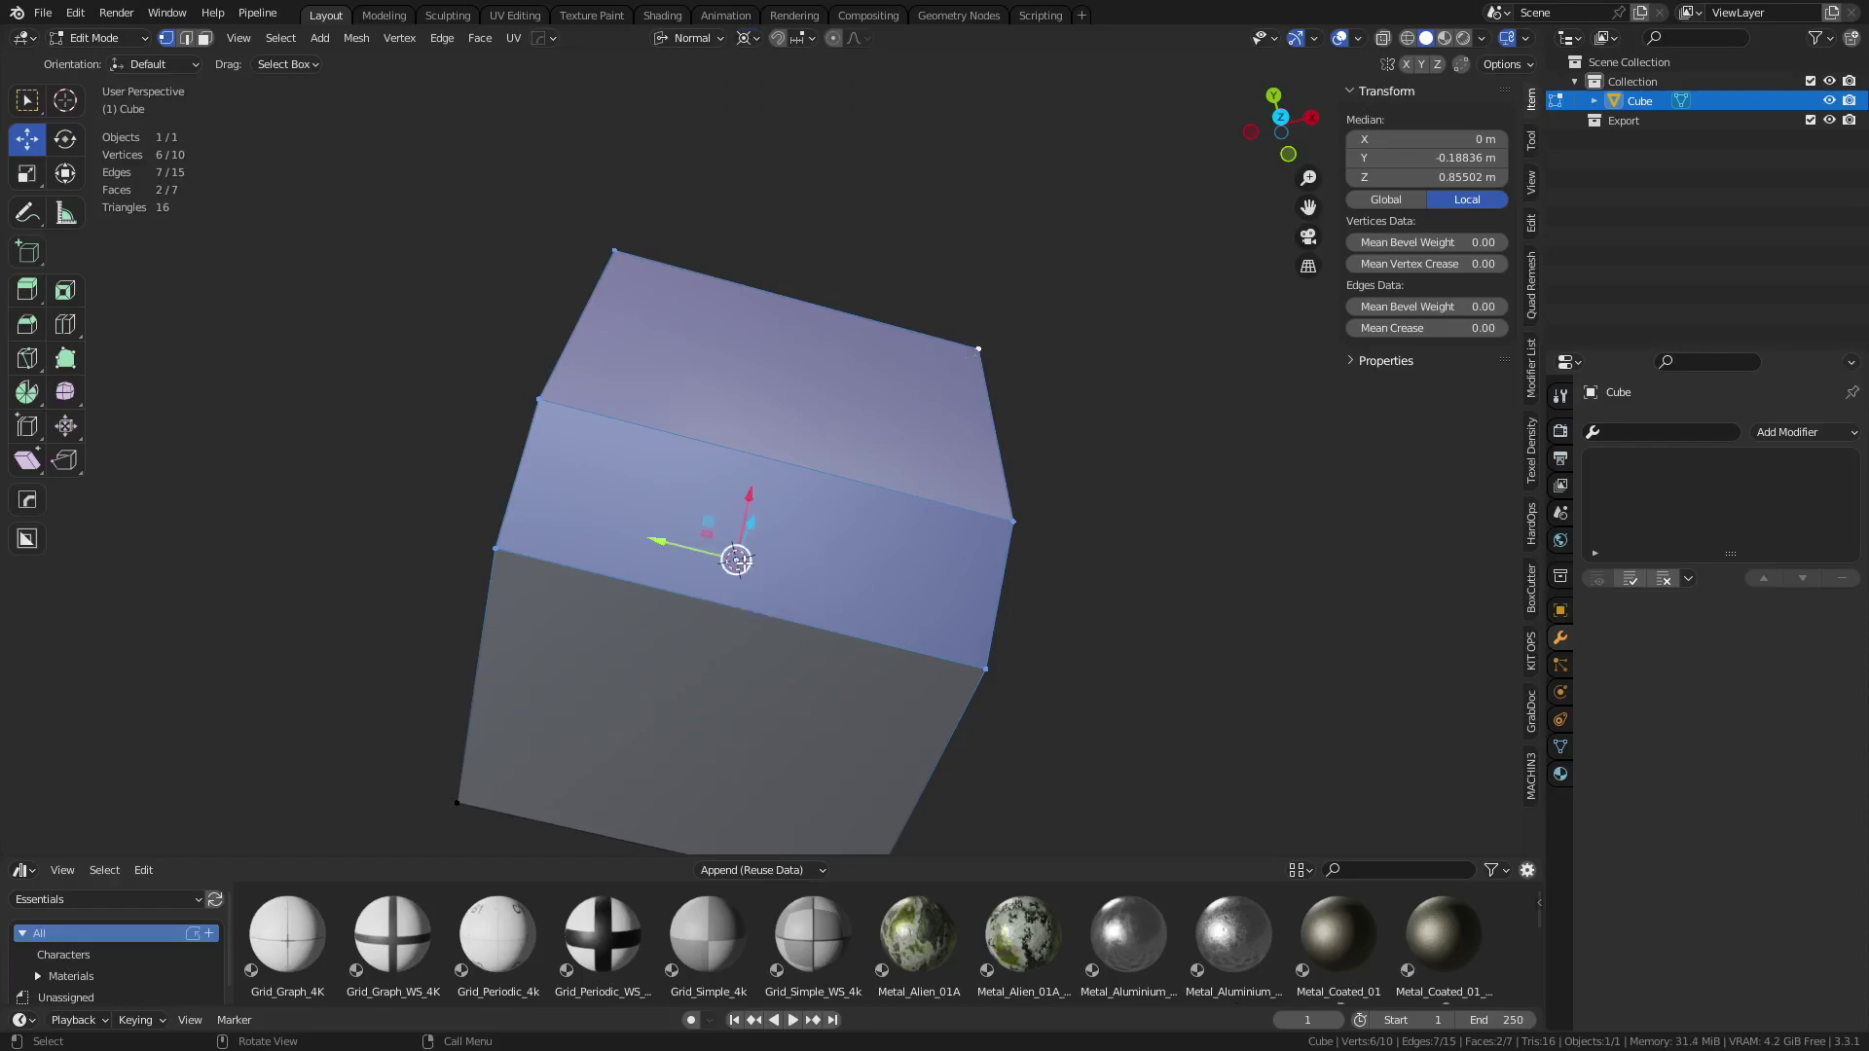
shift+right_click(631, 281)
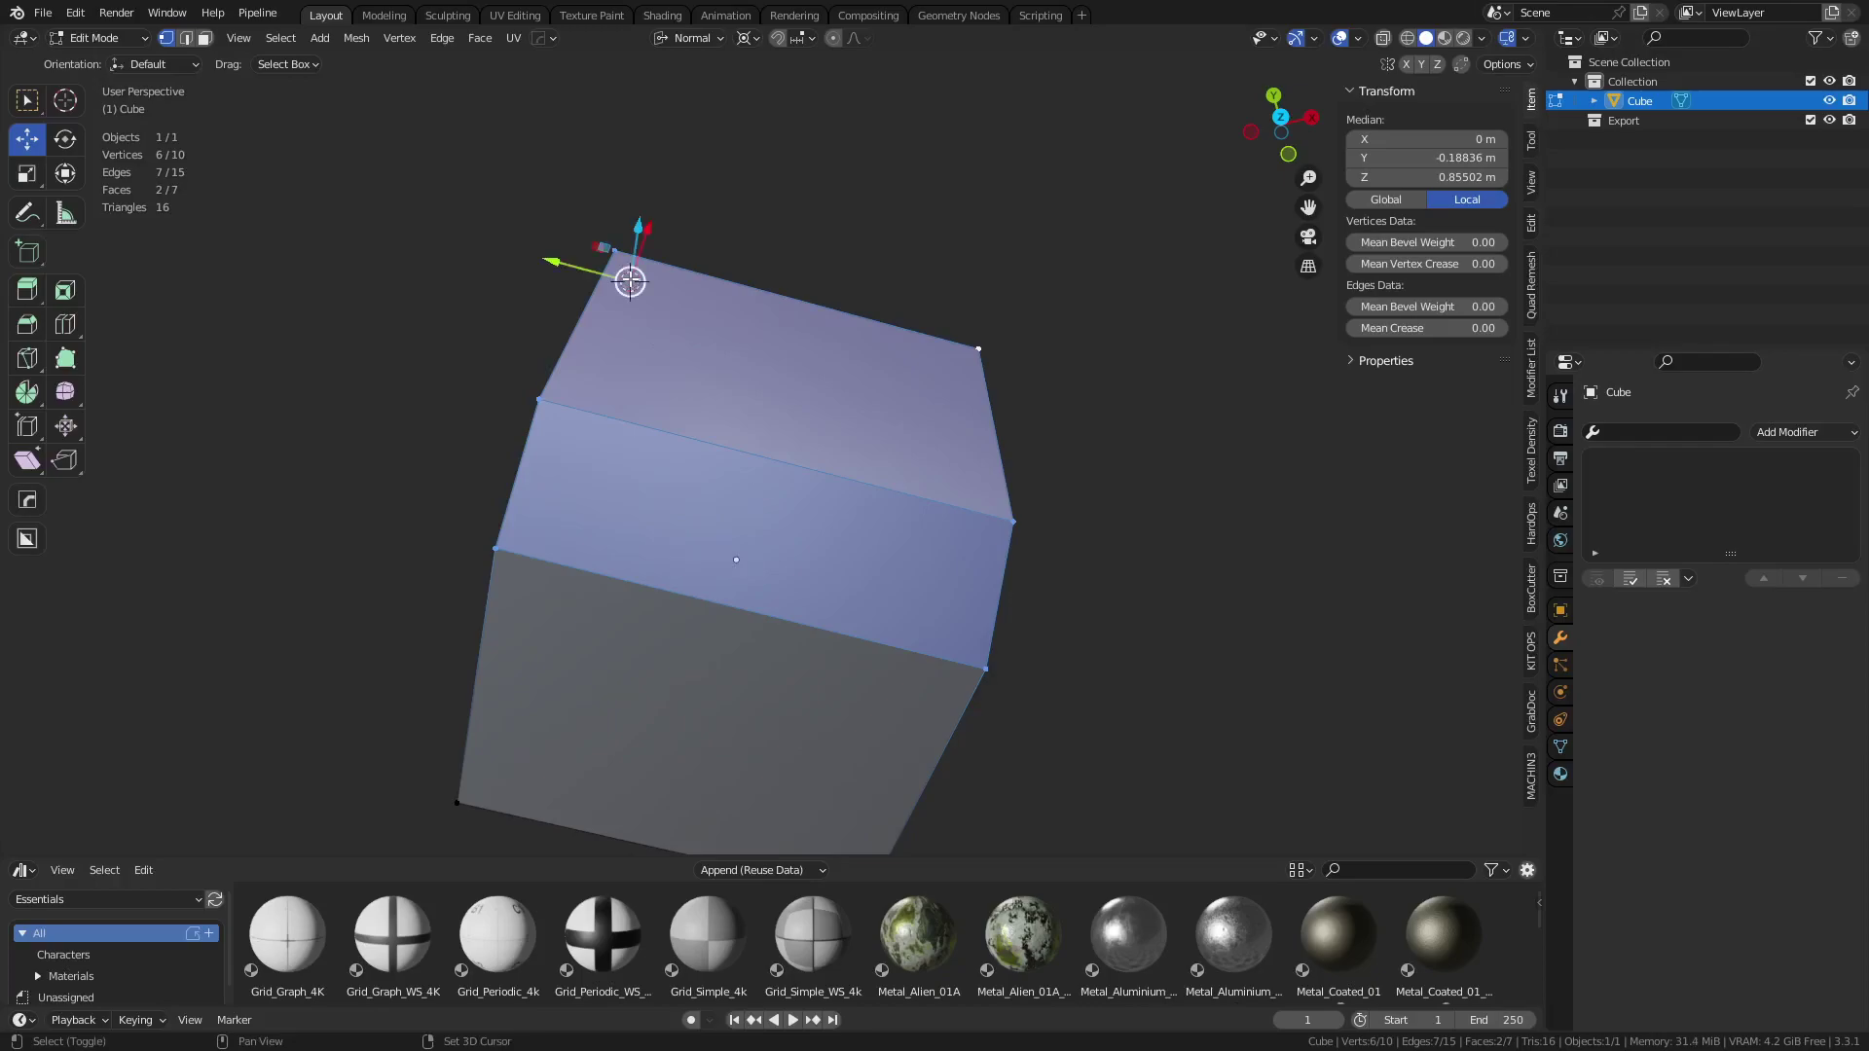
Select the upper face's opposite outer corner vertex and snap the 3D cursor to it
middle_drag(682, 328, 1010, 623)
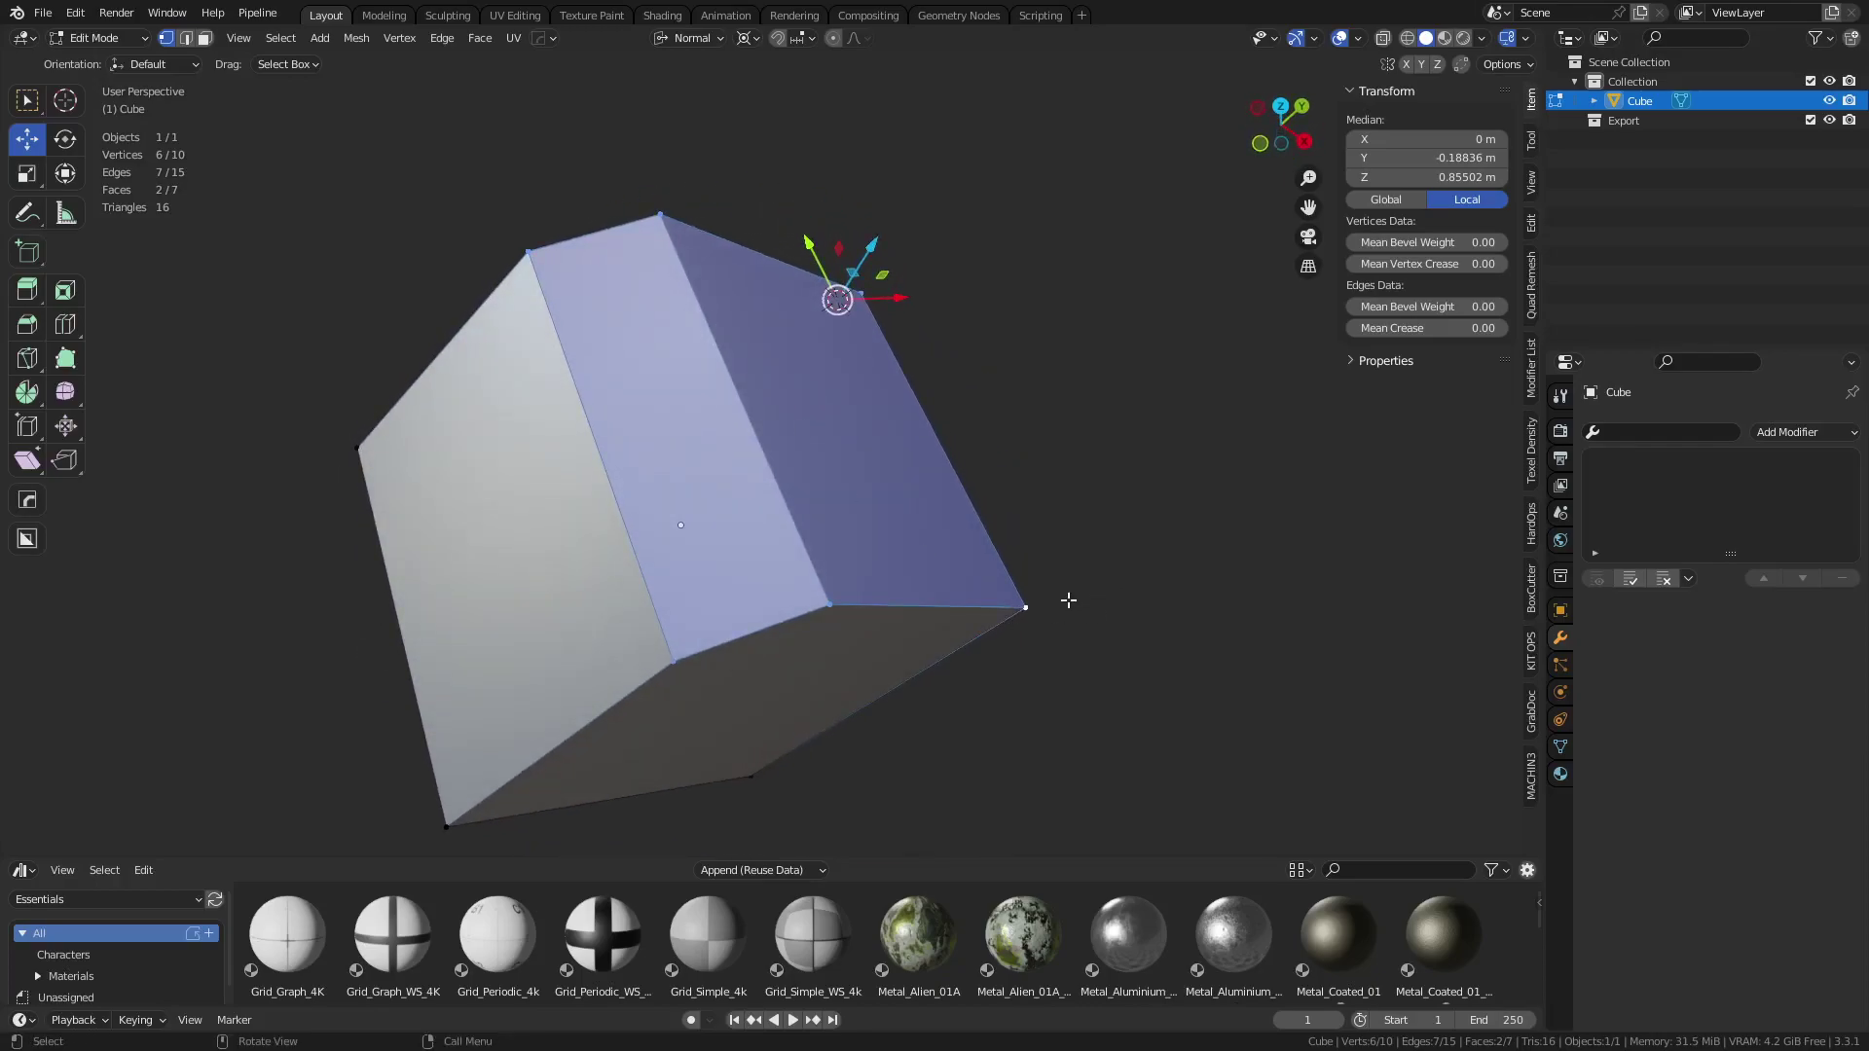
click(1032, 611)
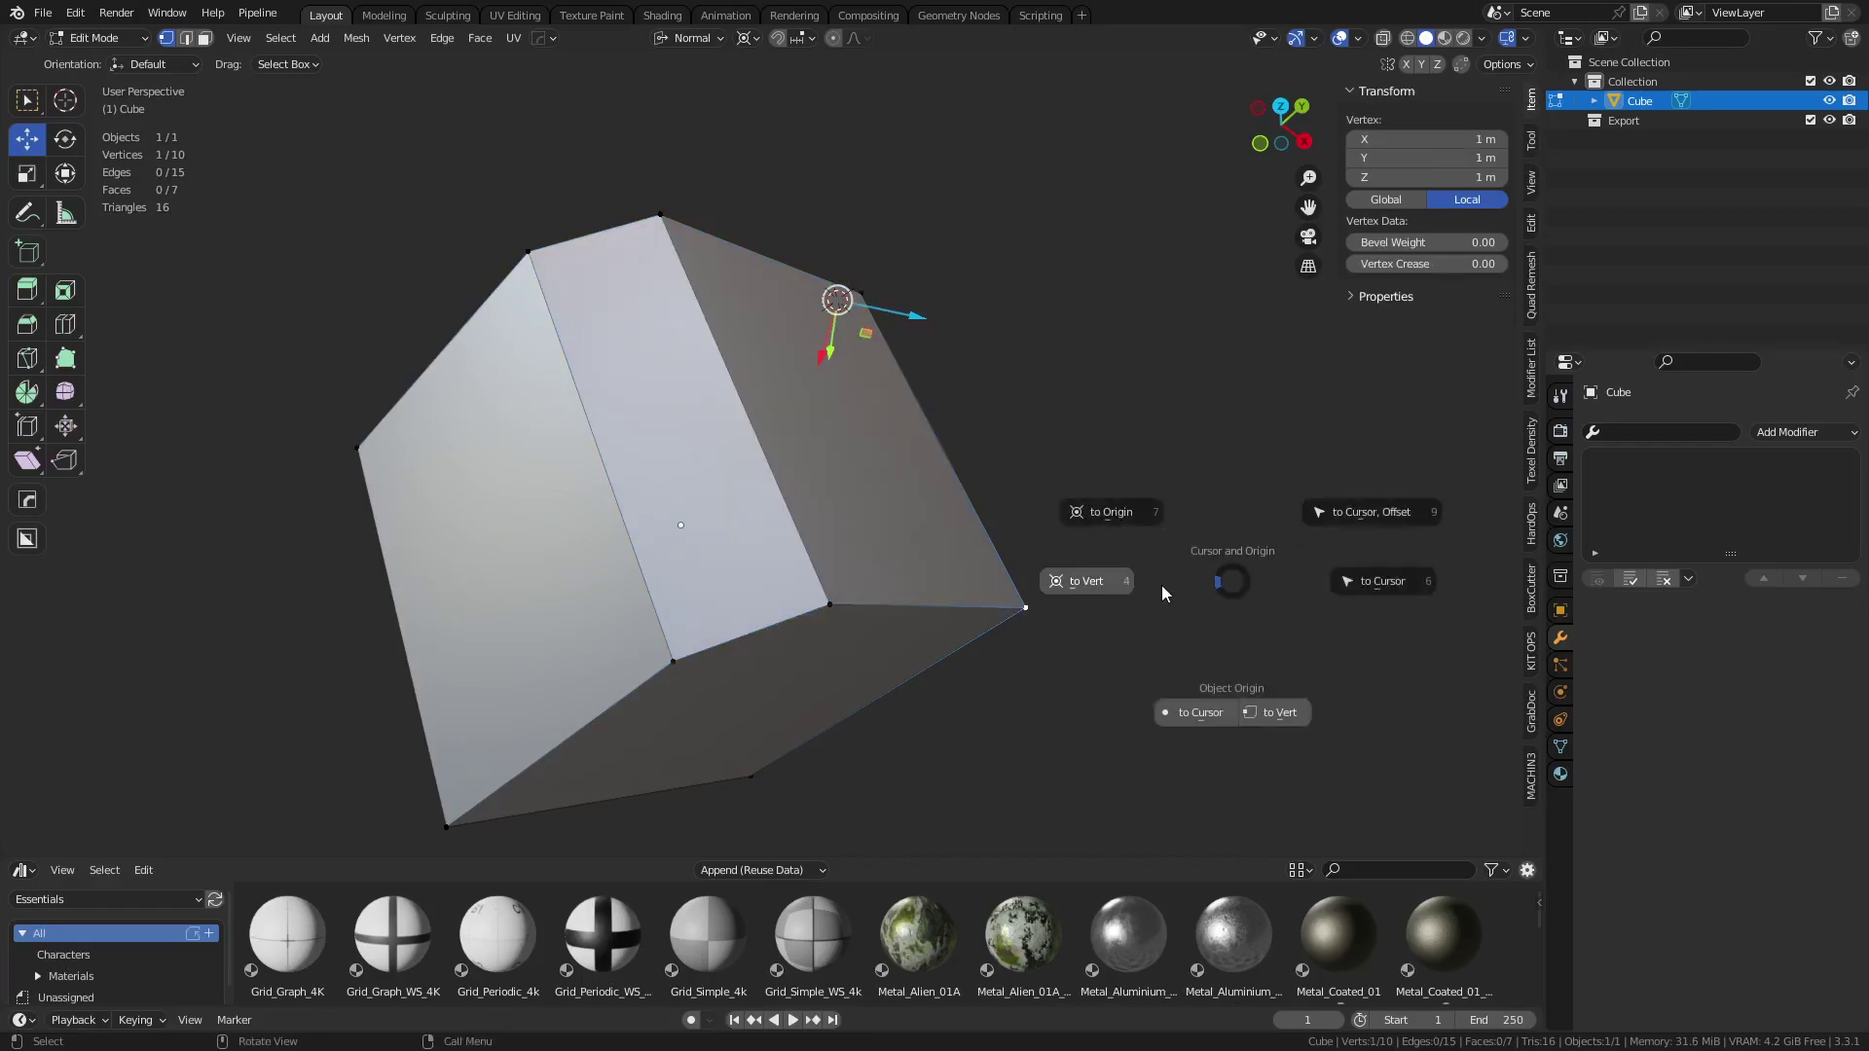
click(1094, 586)
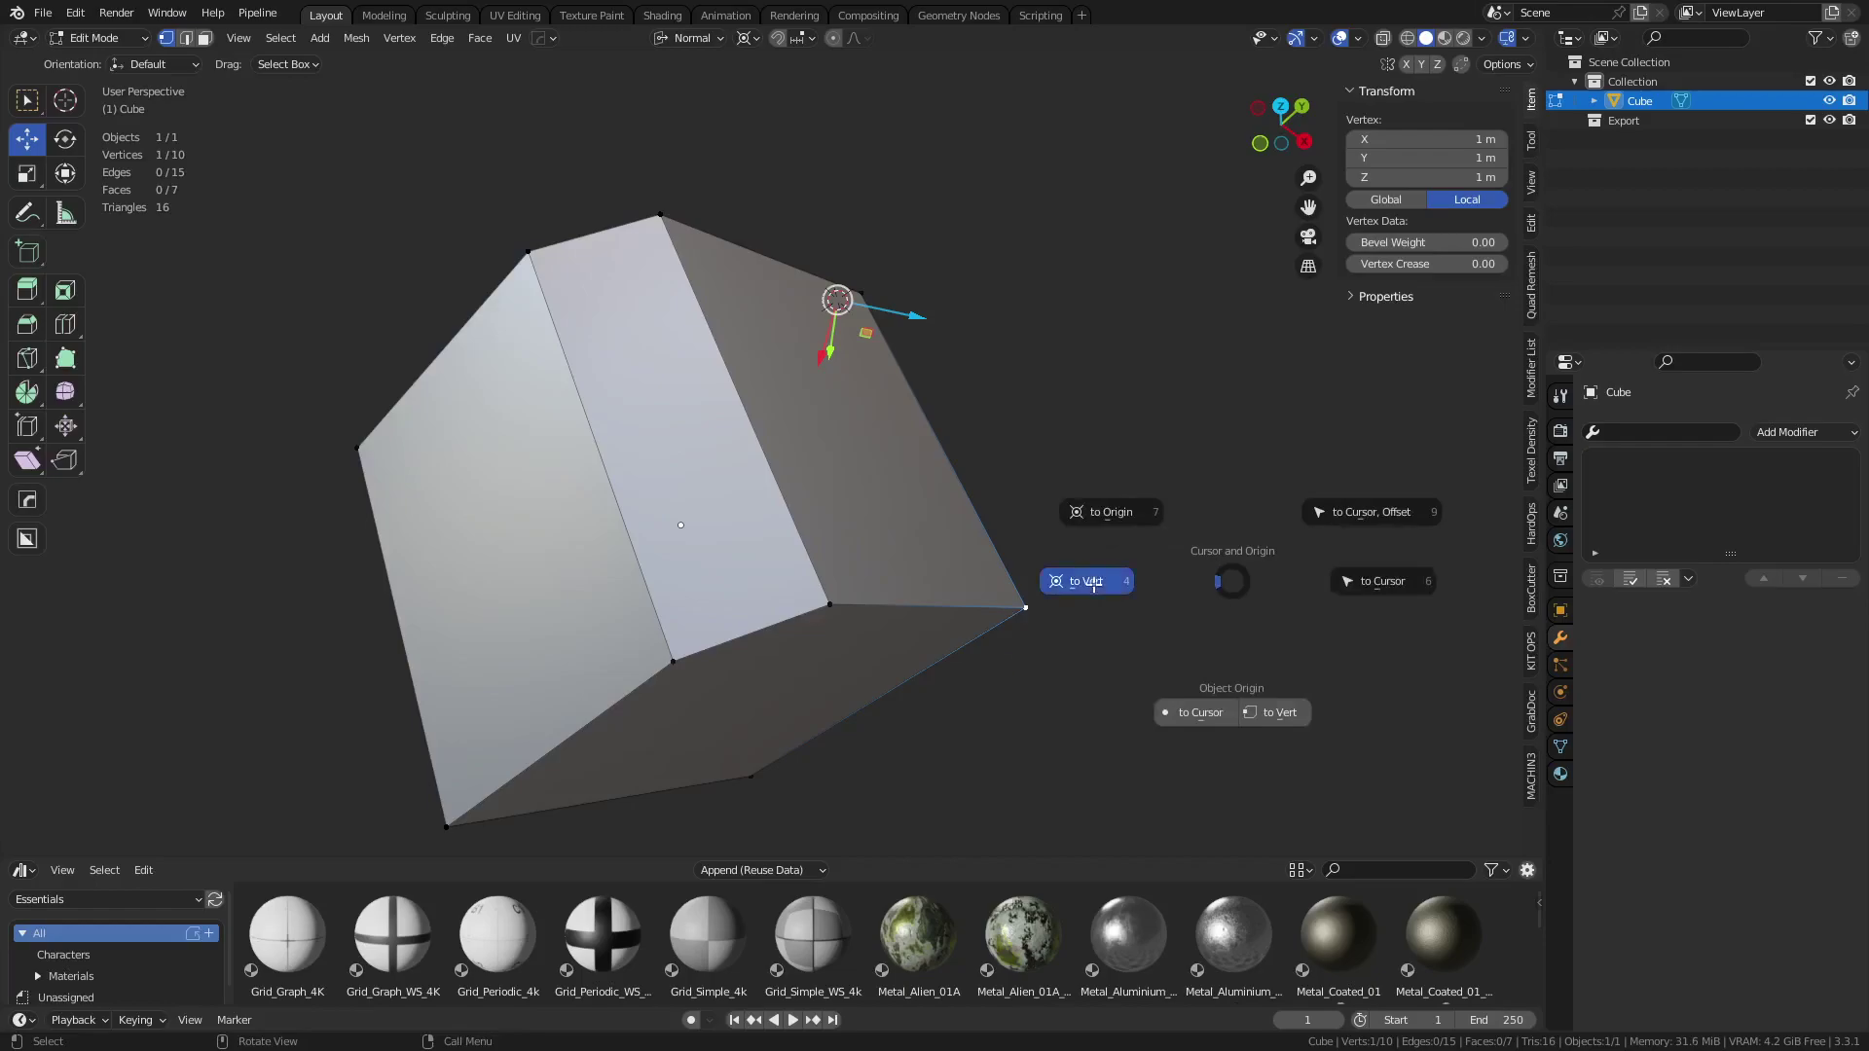
middle_drag(1025, 640, 989, 588)
scroll(973, 575, up, 5)
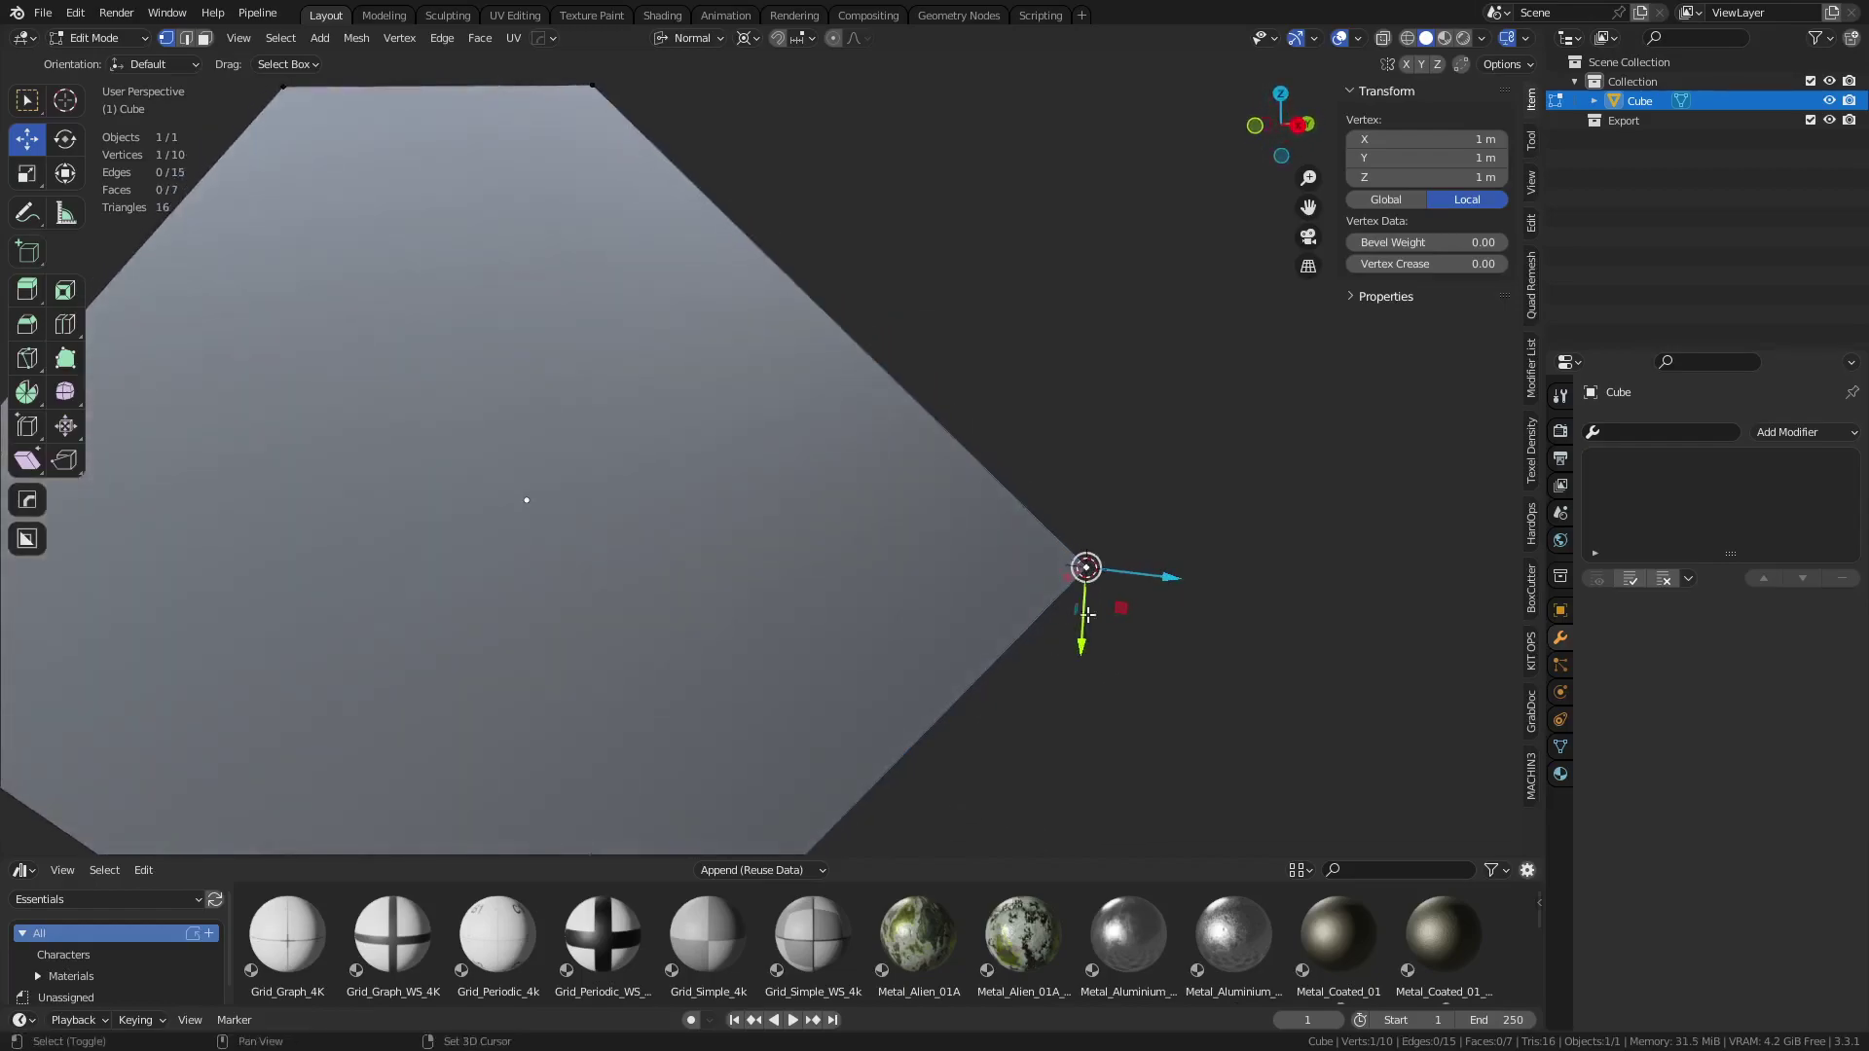
scroll(947, 551, up, 1)
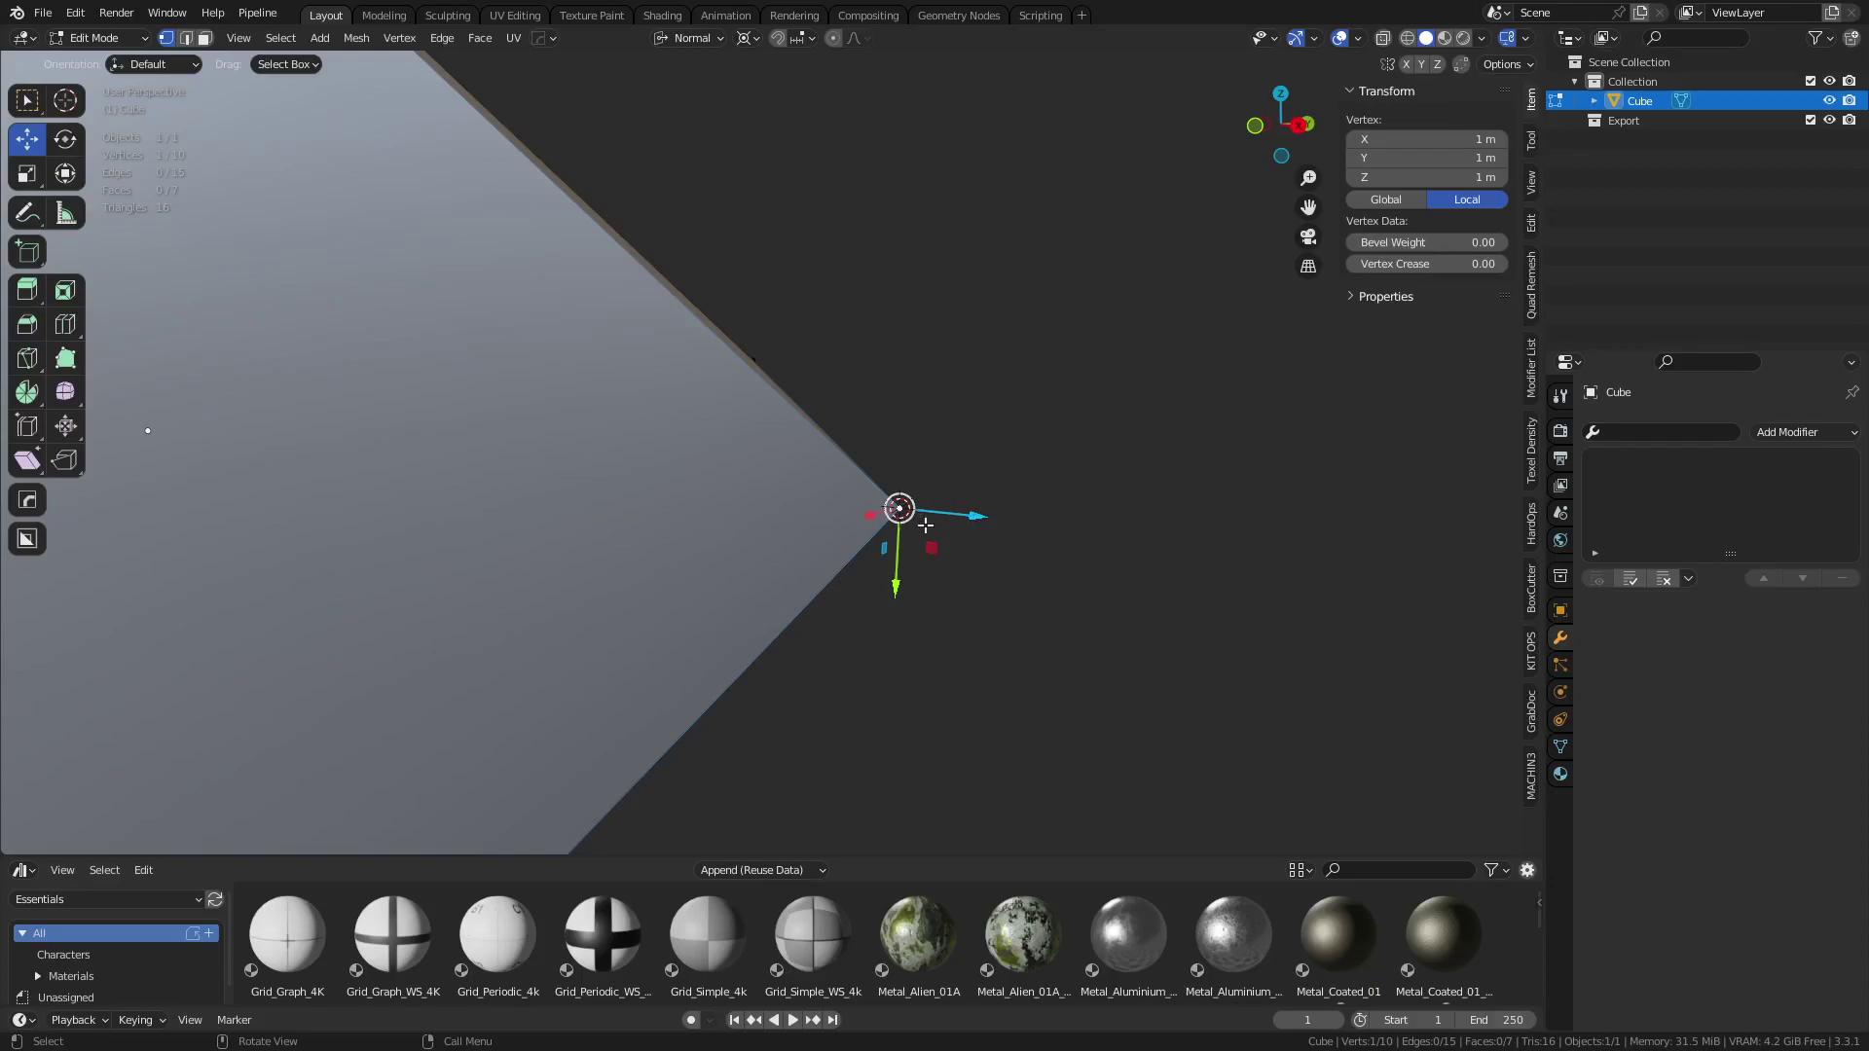
middle_drag(925, 525, 958, 655)
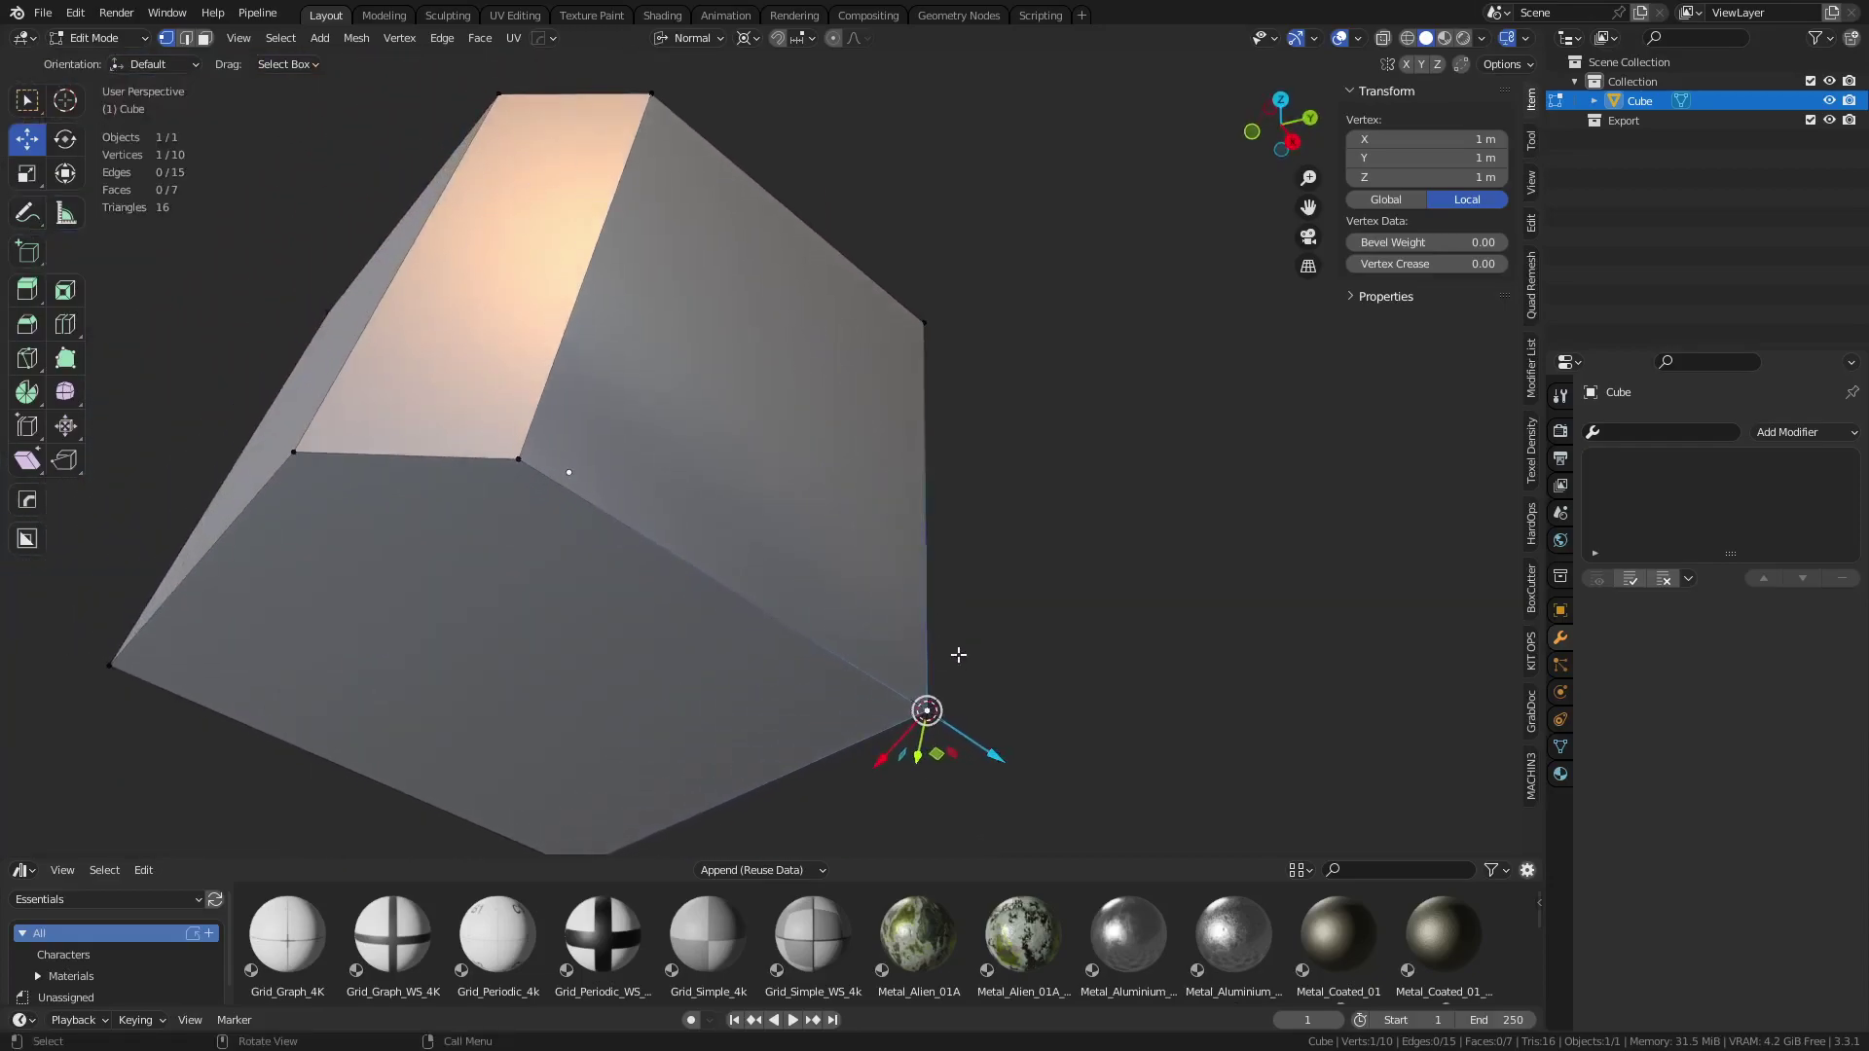
key(shift+s)
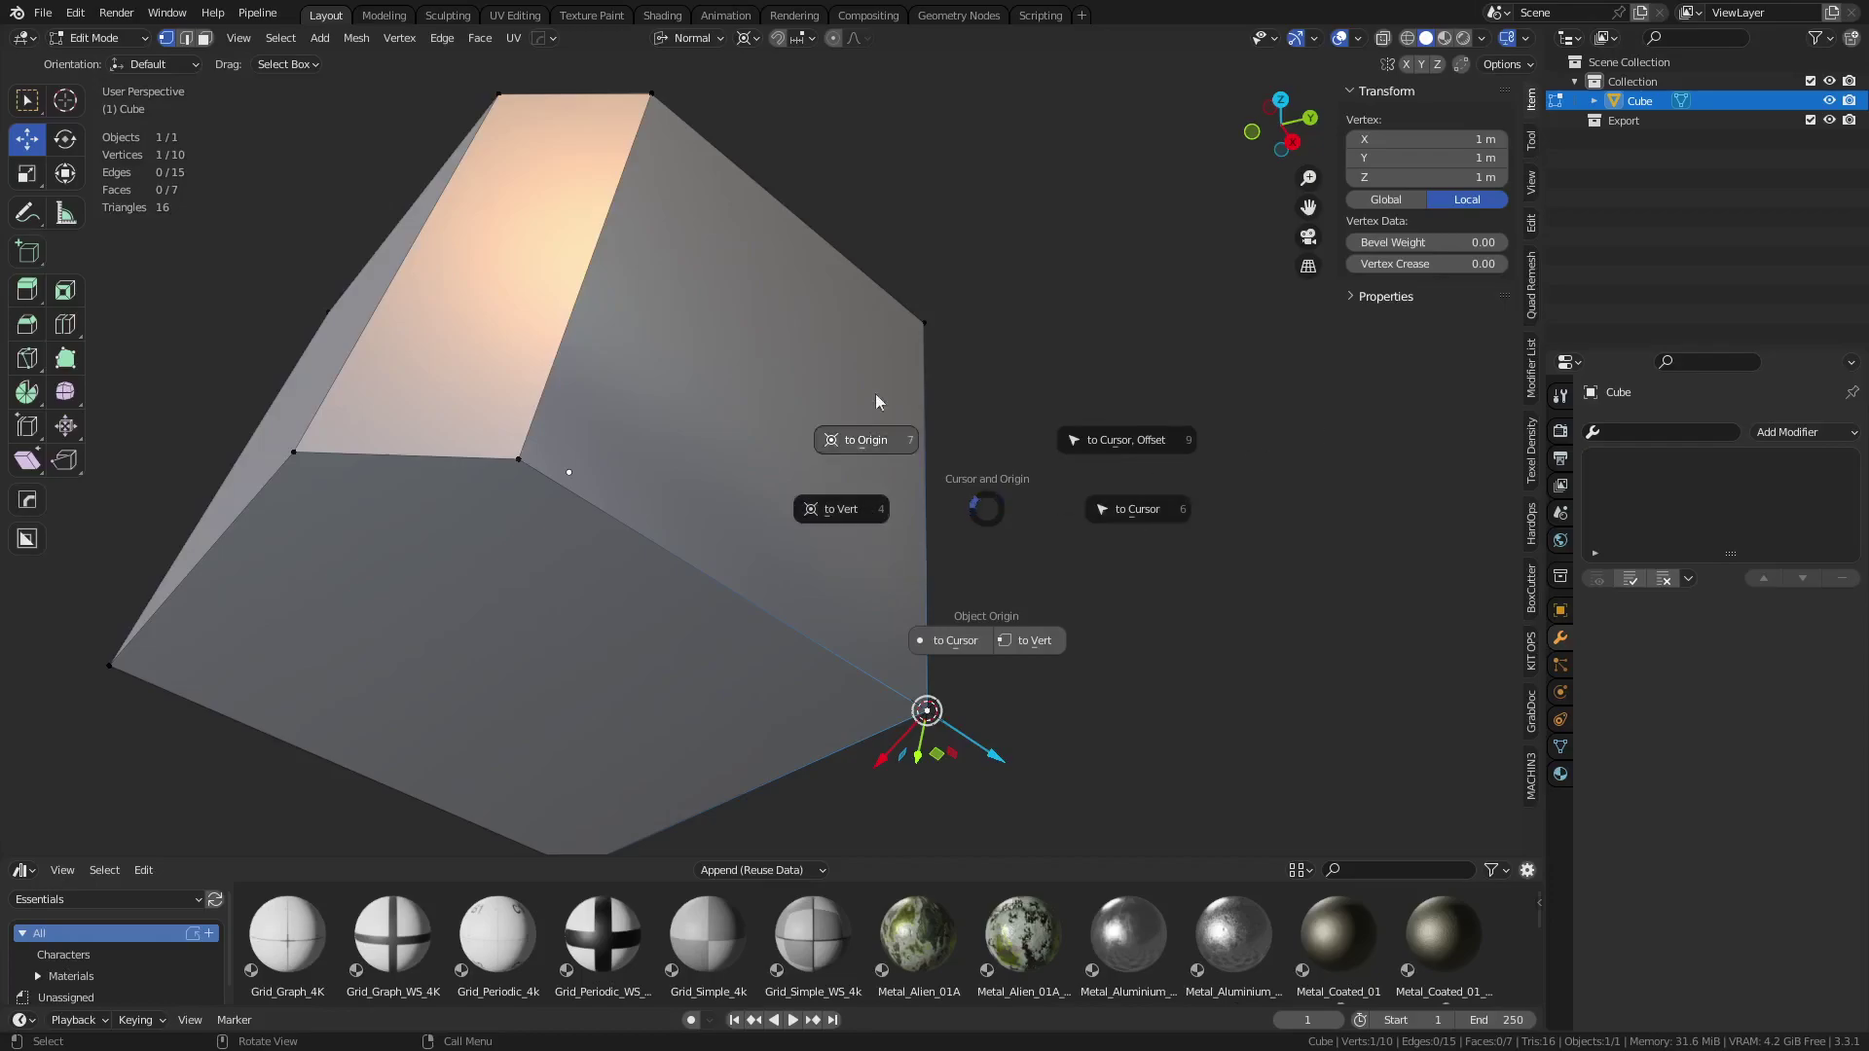
key(Escape)
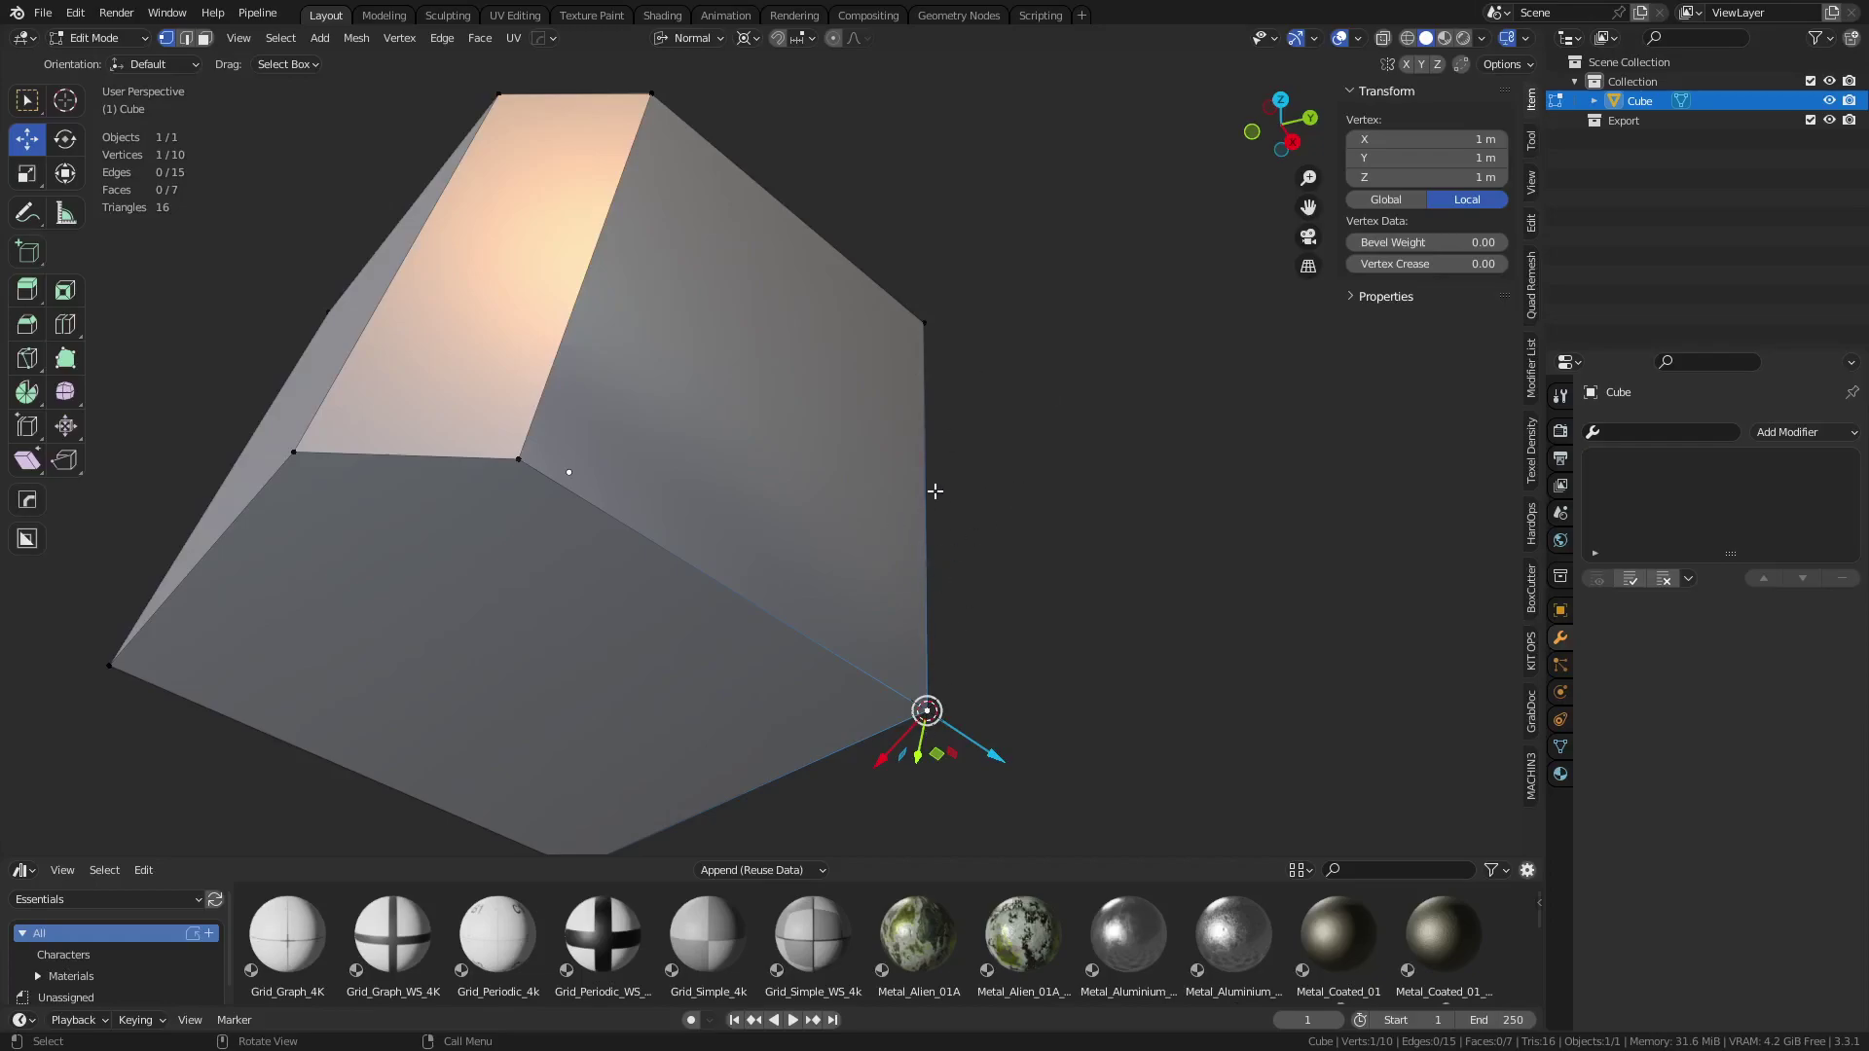
middle_drag(934, 491, 944, 459)
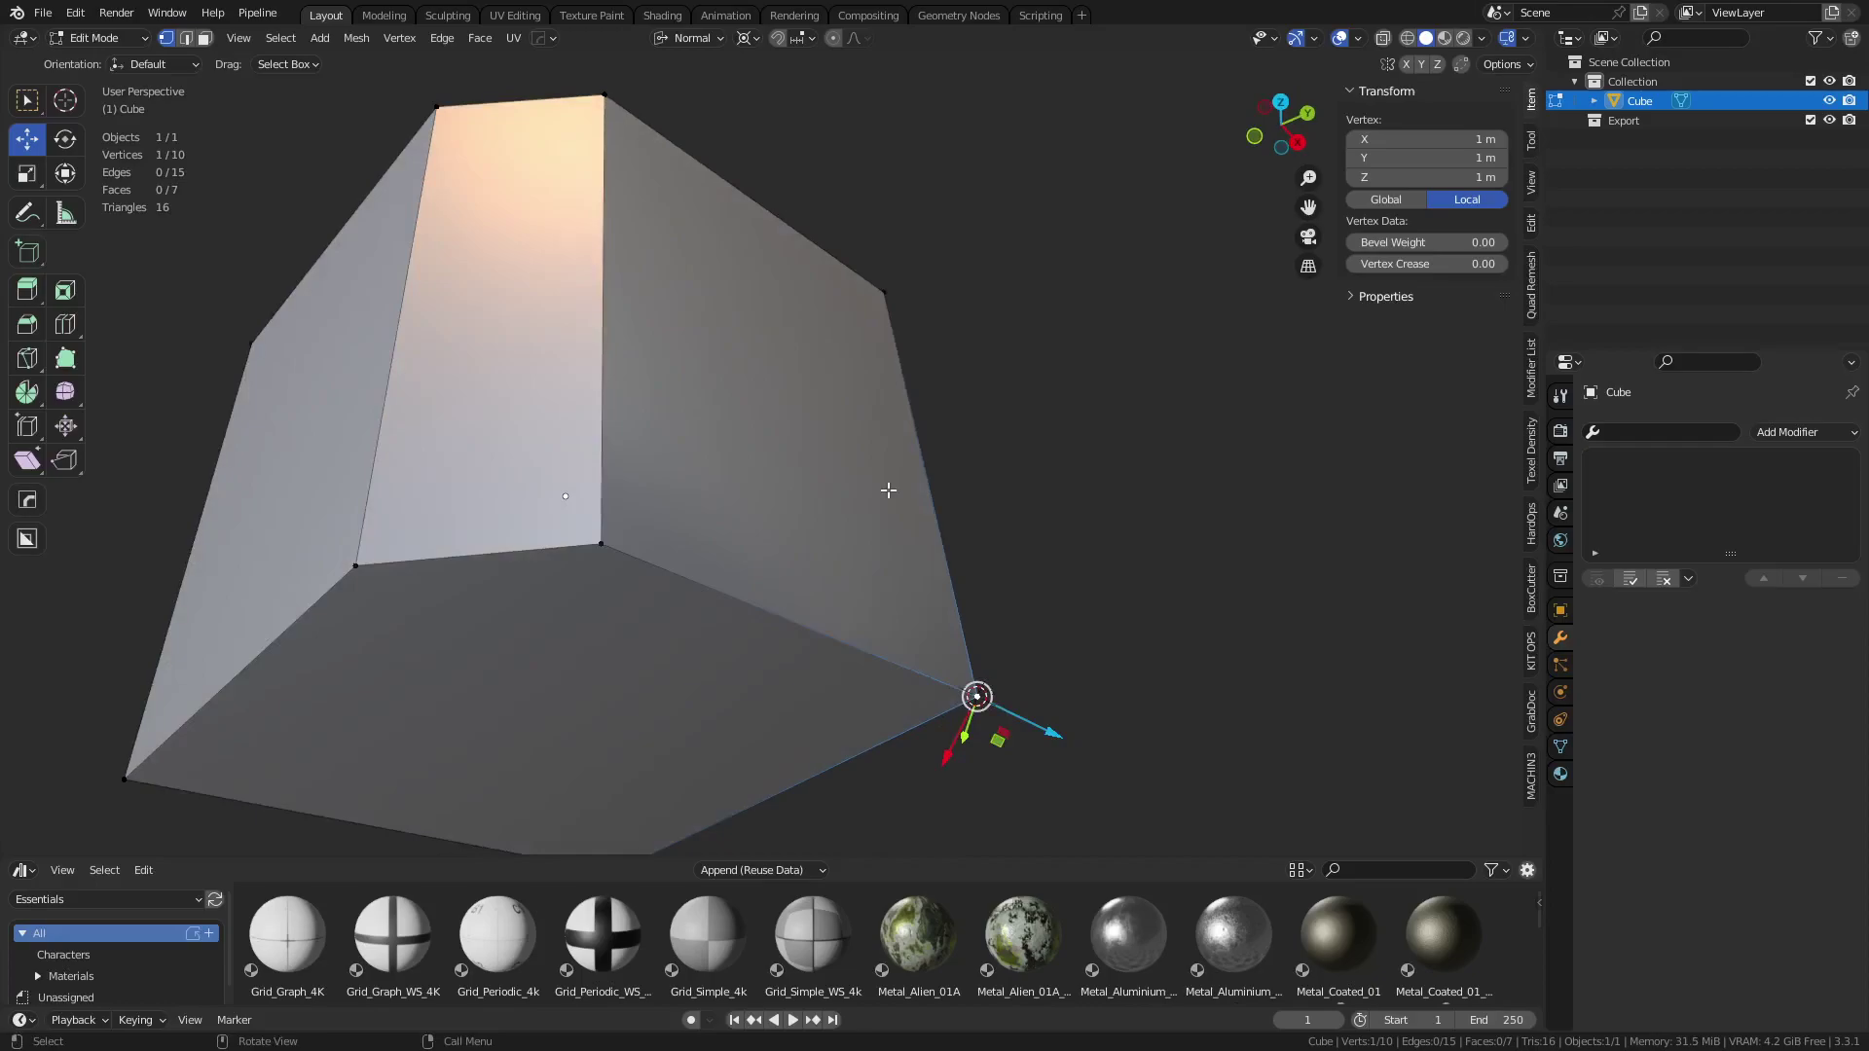
shift+middle_drag(864, 415, 866, 419)
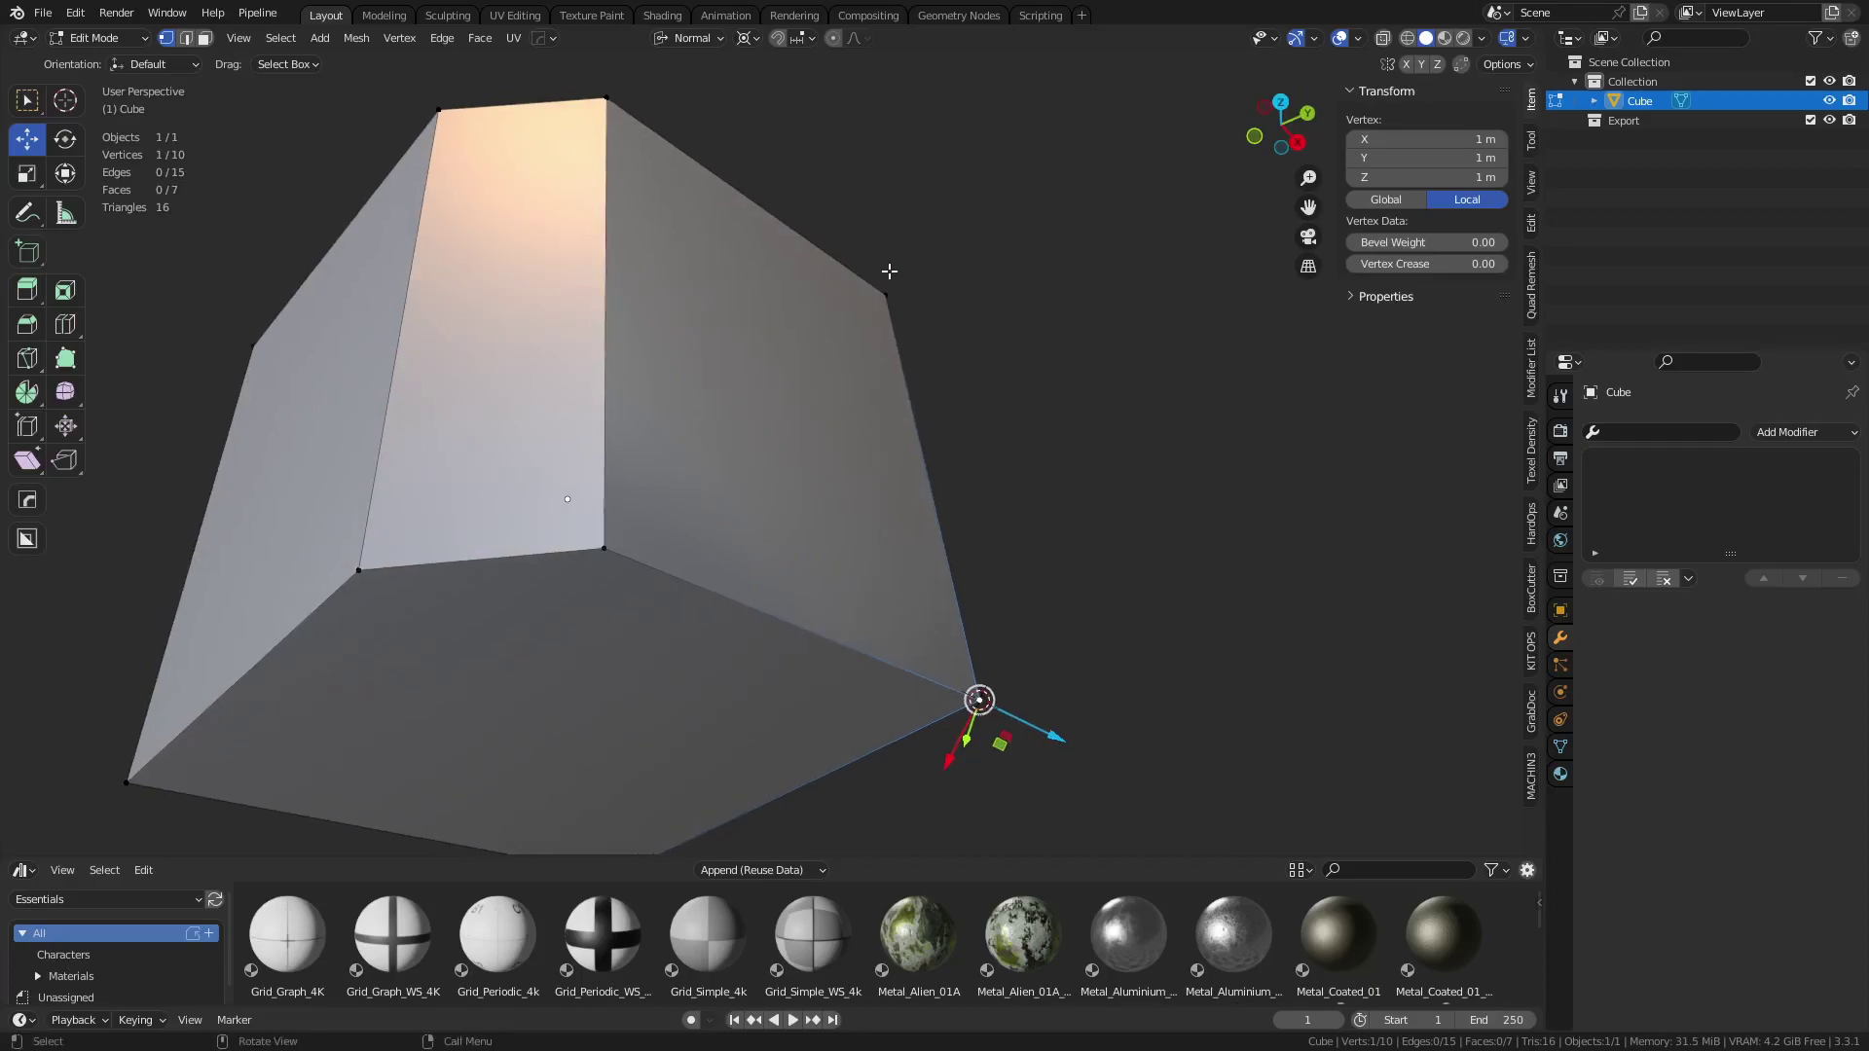
Leave Edit Mode and delete the cube
click(751, 39)
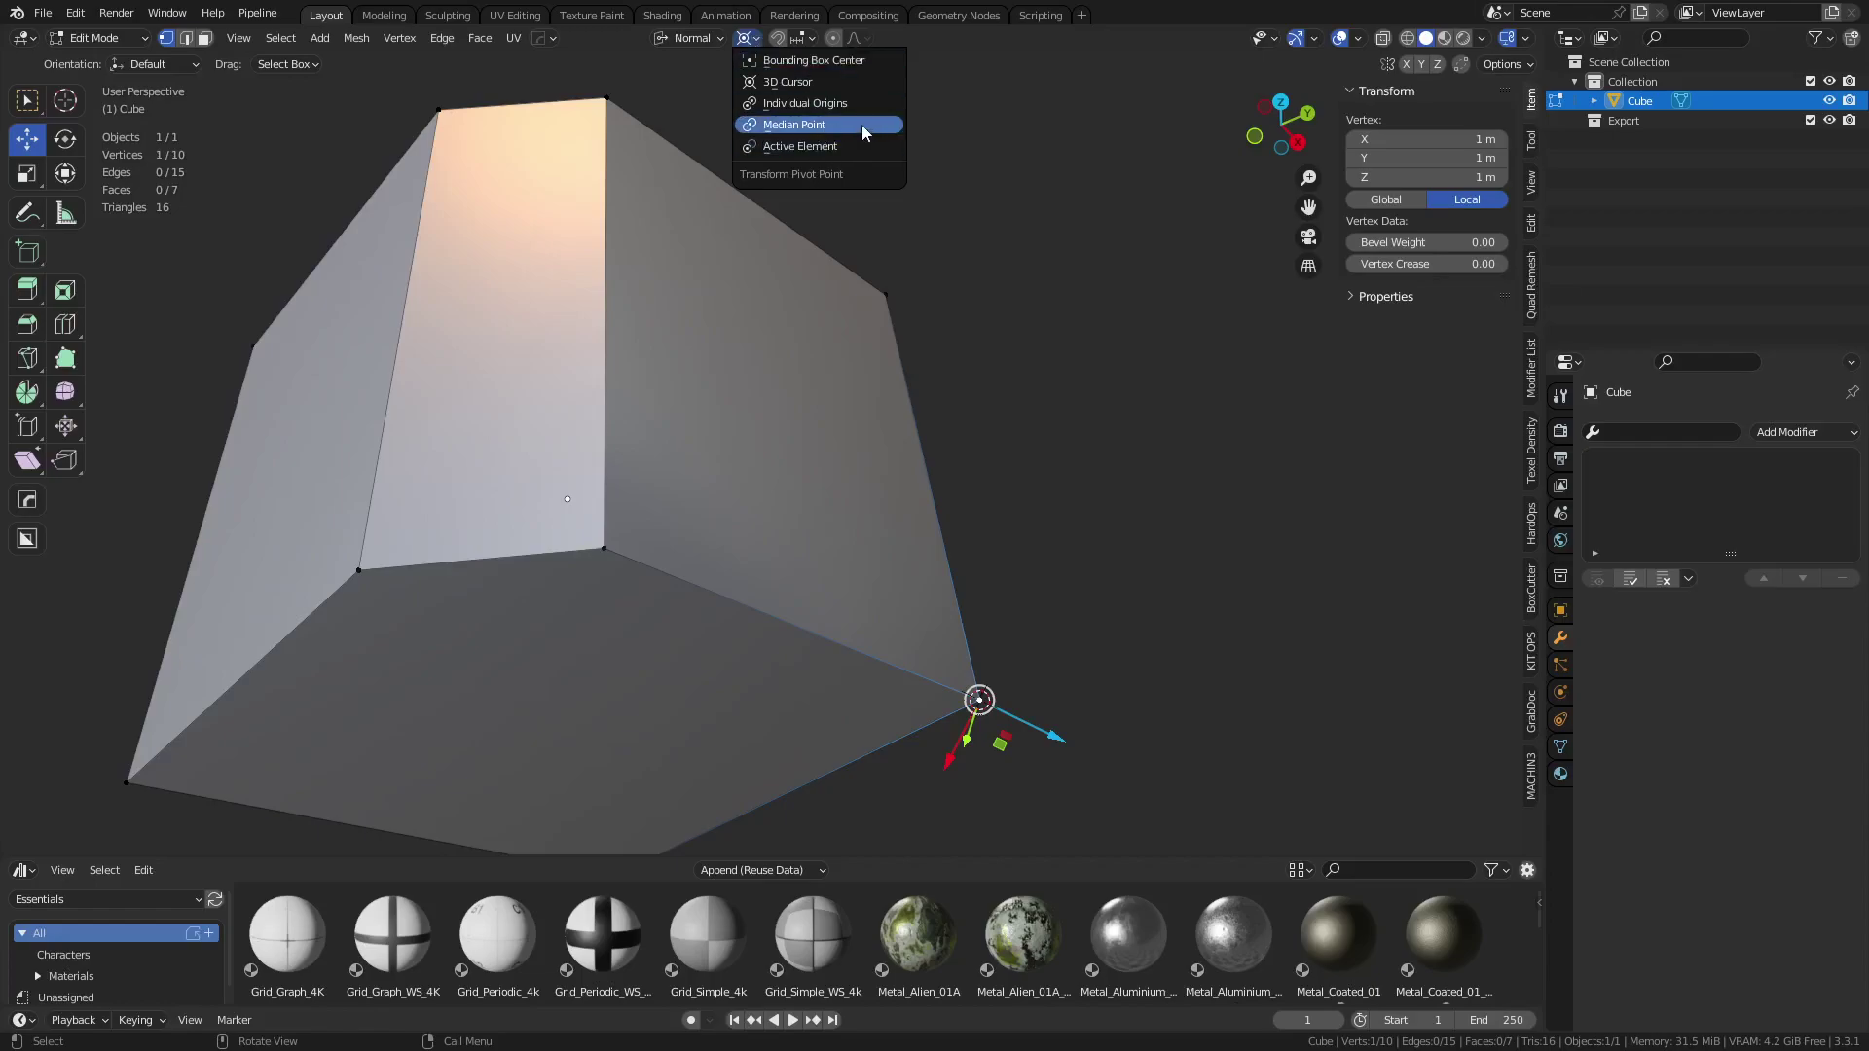
key(ctrl+Tab)
click(954, 459)
key(x)
click(908, 473)
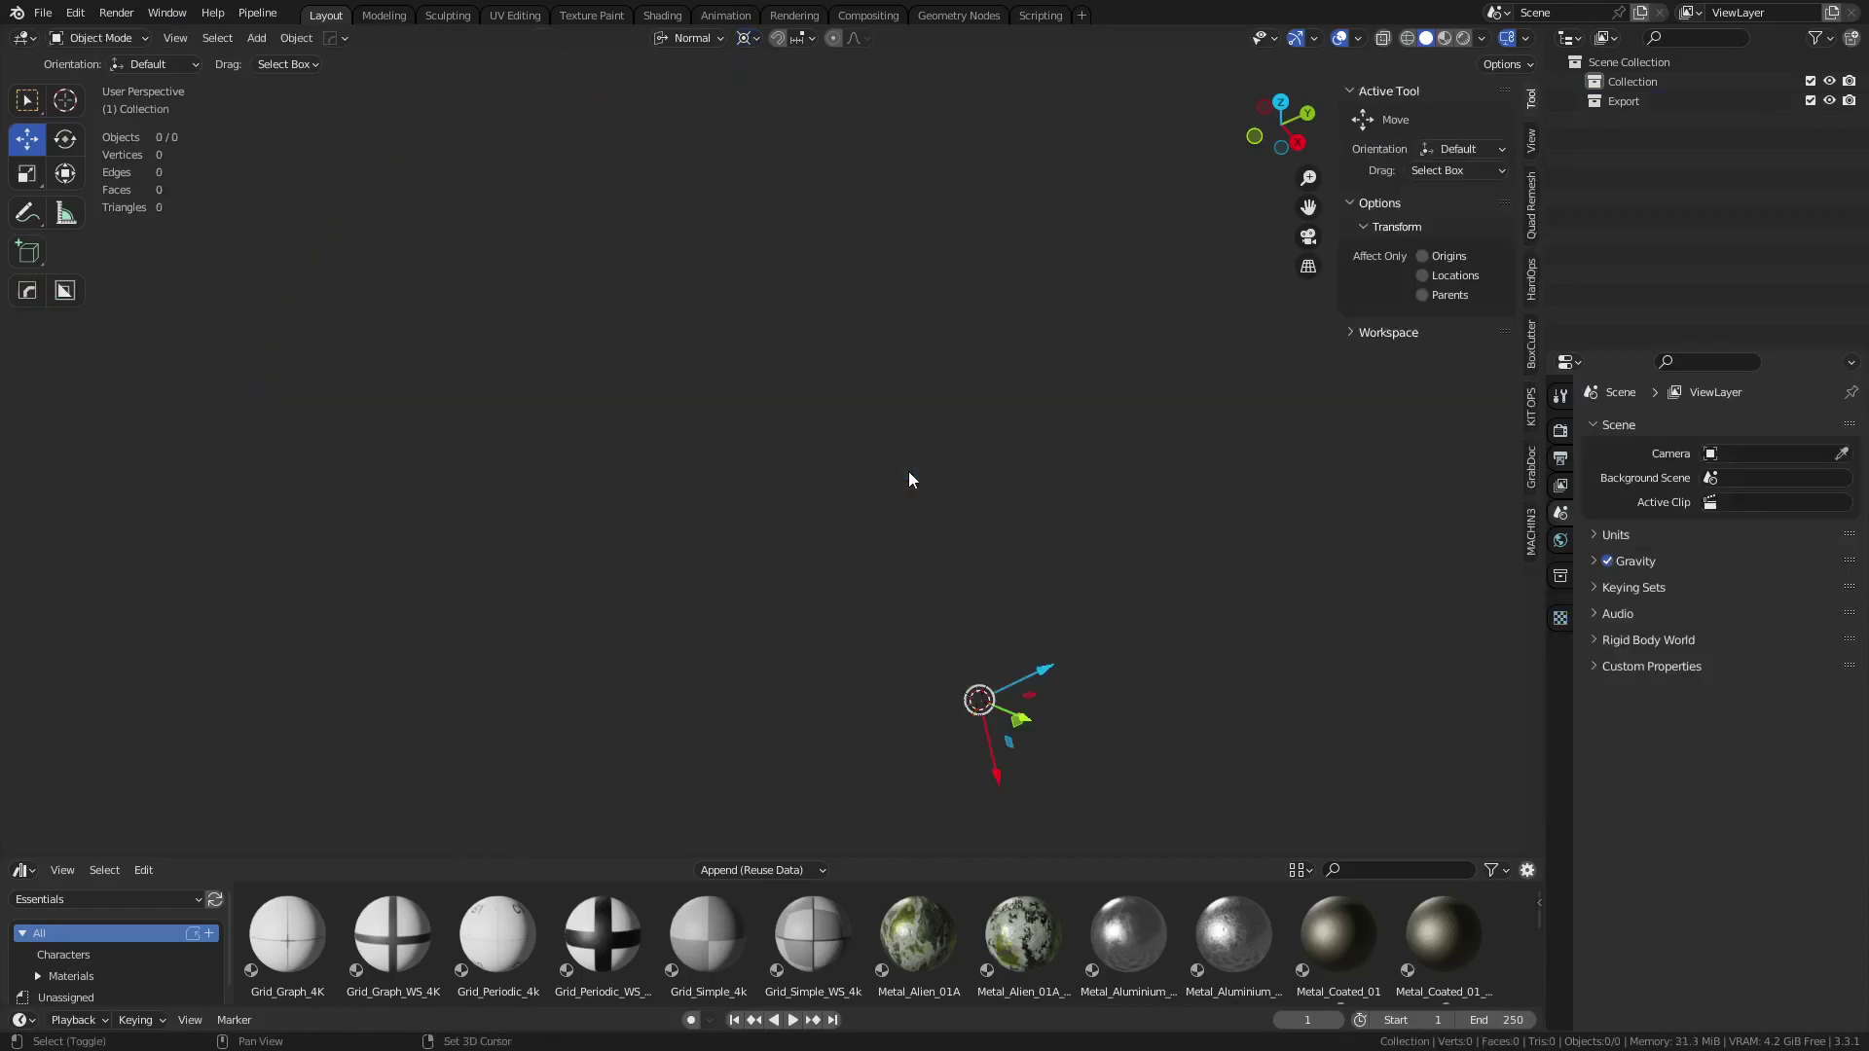
Set the transform orientation to Global and switch the pivot point away from the 3D cursor
key(shift+a)
click(691, 38)
click(656, 99)
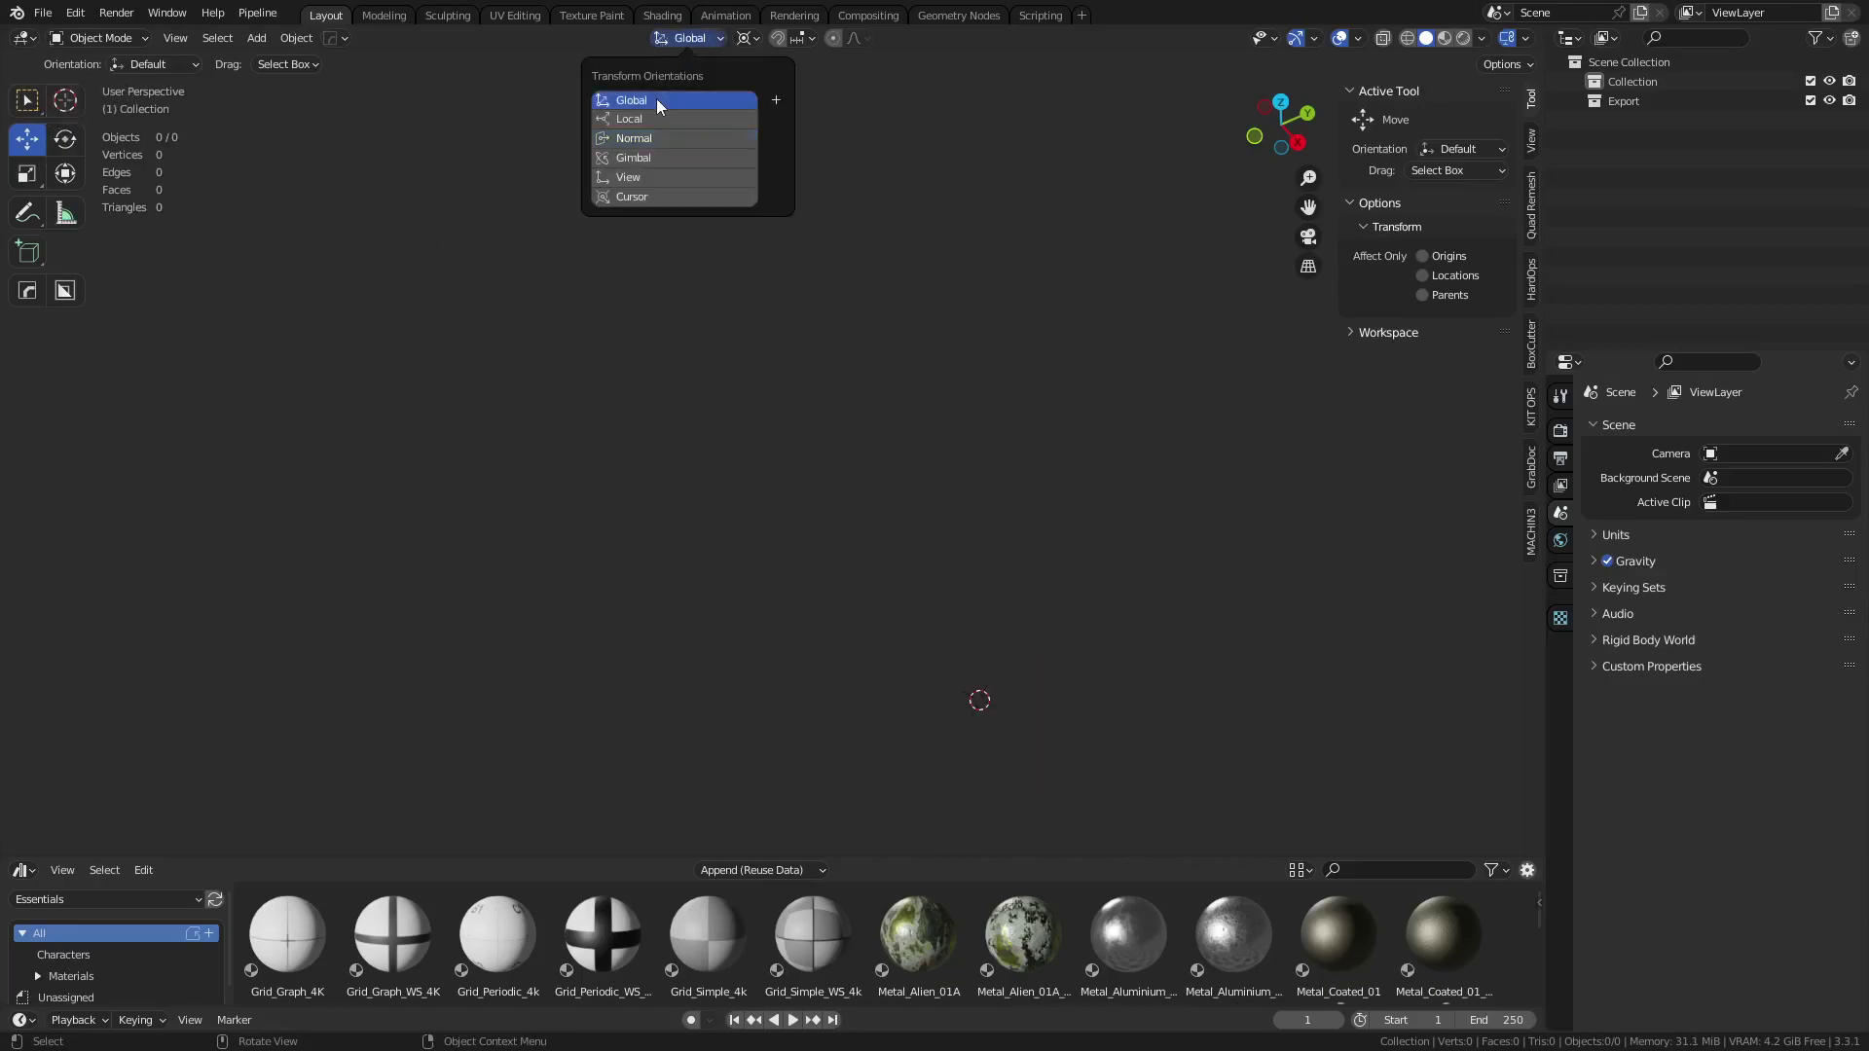
click(749, 39)
click(790, 107)
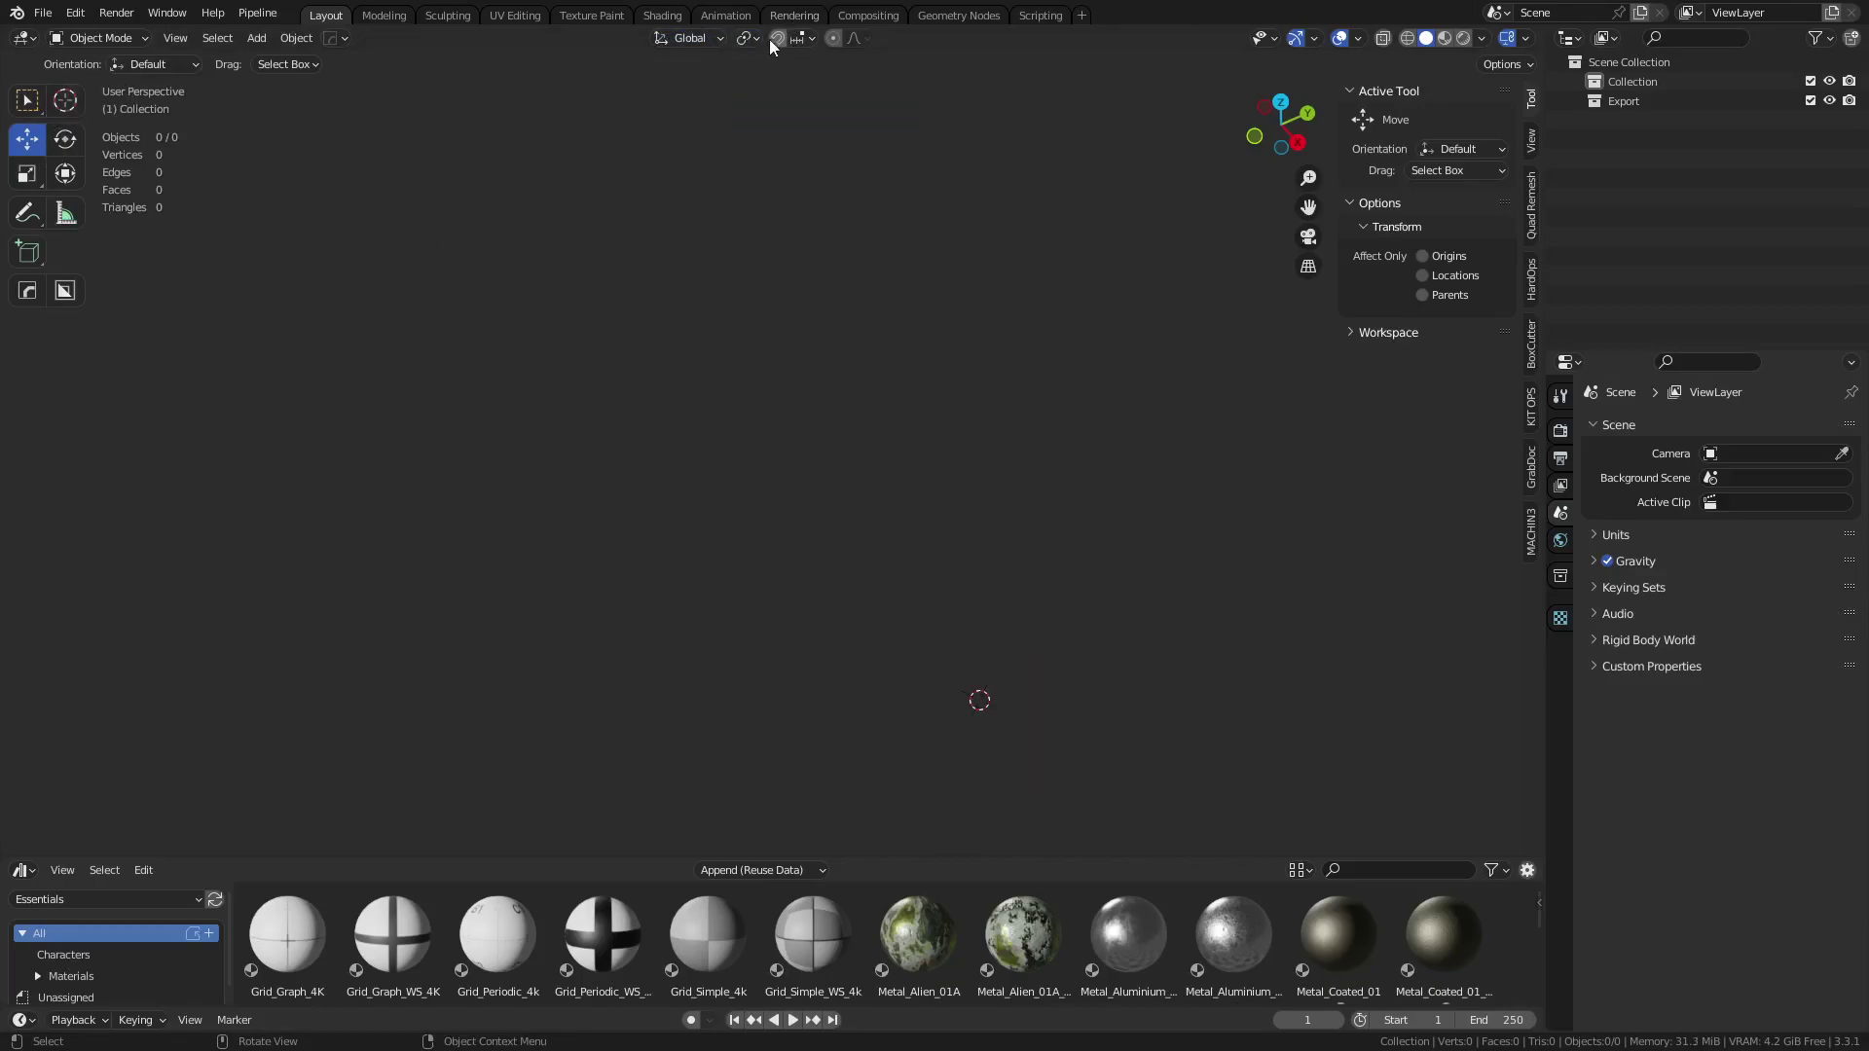
Reset the 3D cursor to the world origin and add an ico sphere mesh there
key(shift+a)
key(shift+s)
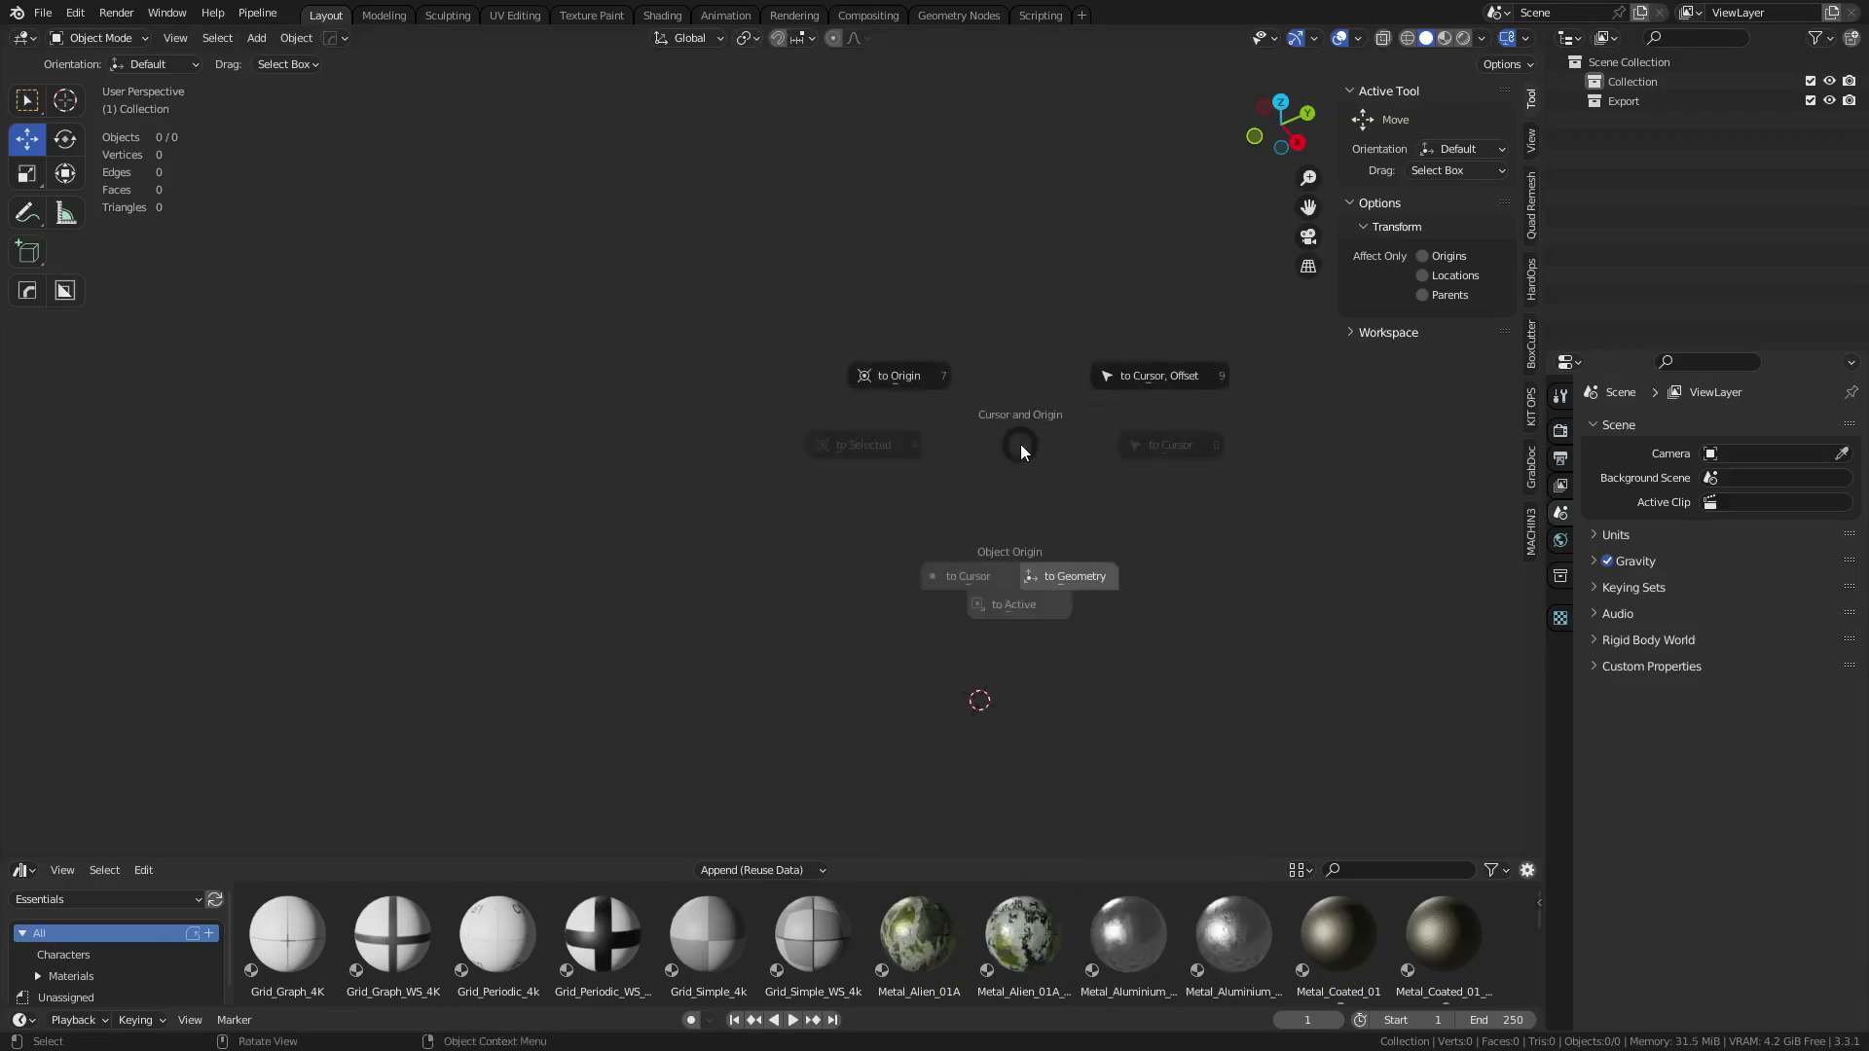
click(891, 376)
key(shift+a)
mouse_move(870, 440)
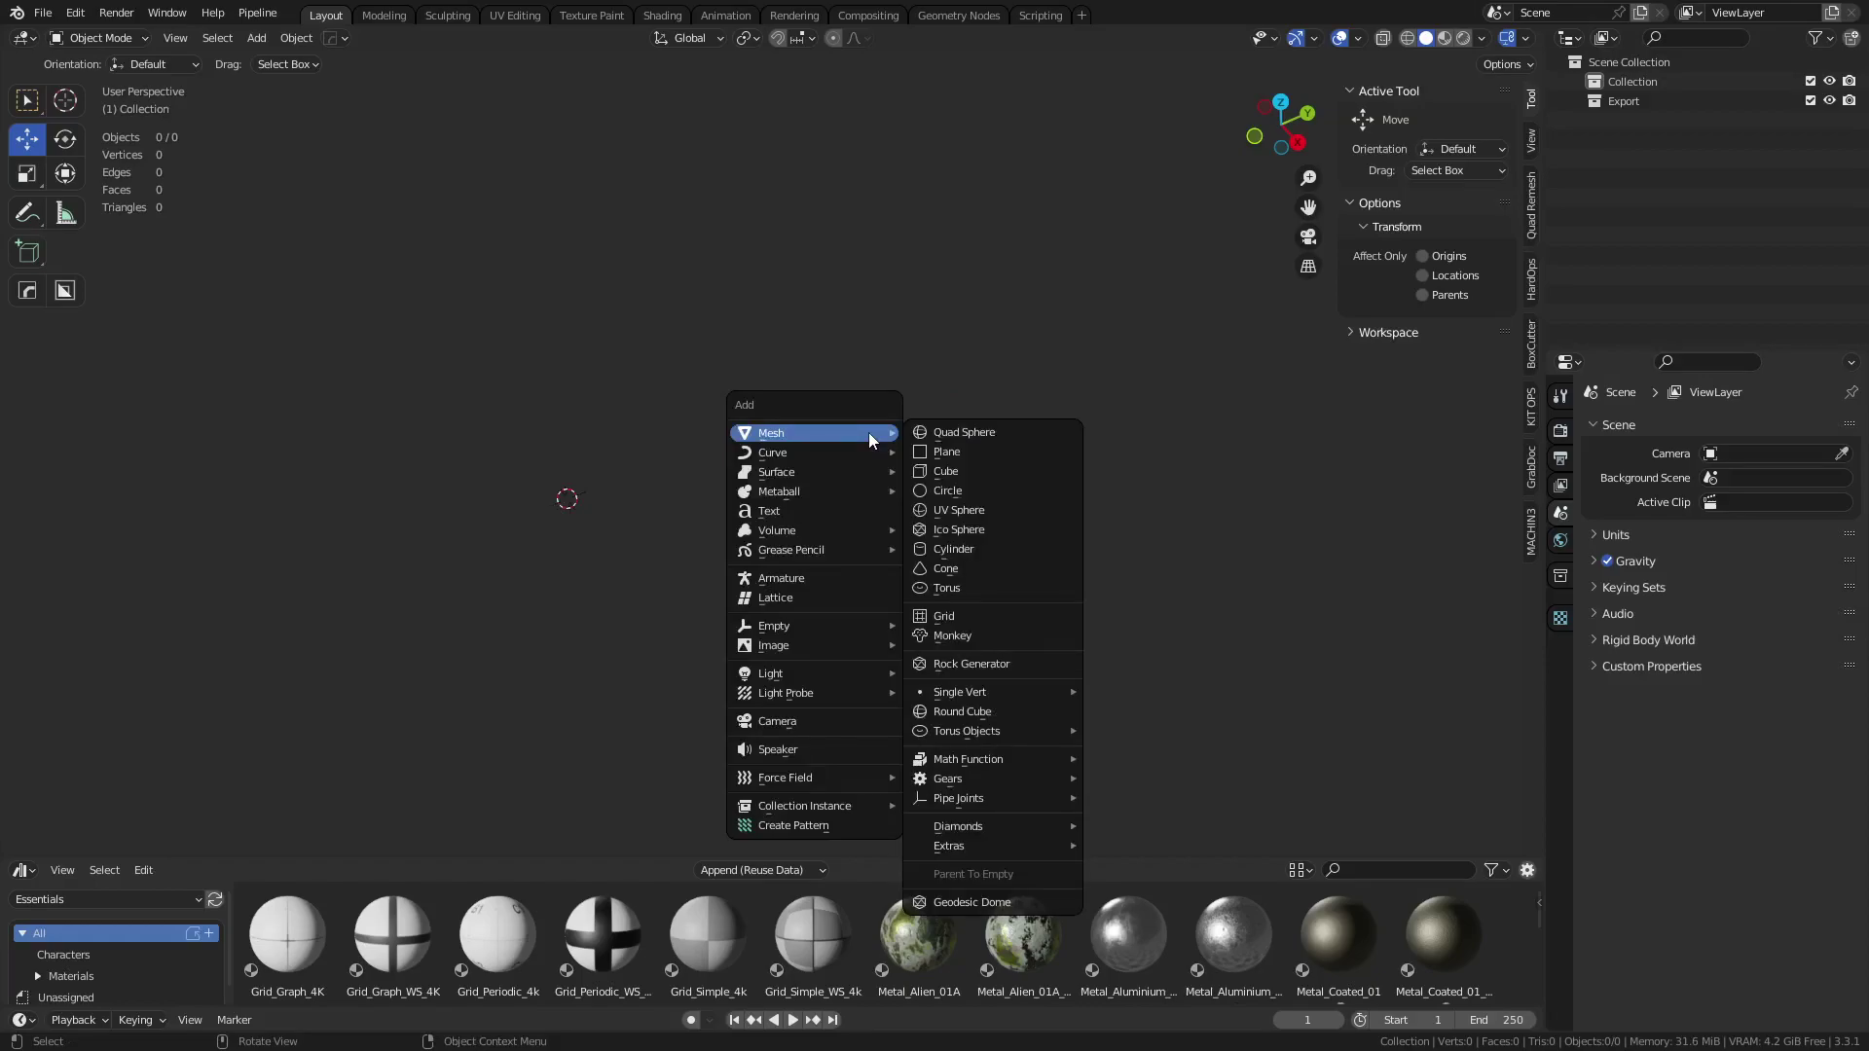
click(1008, 527)
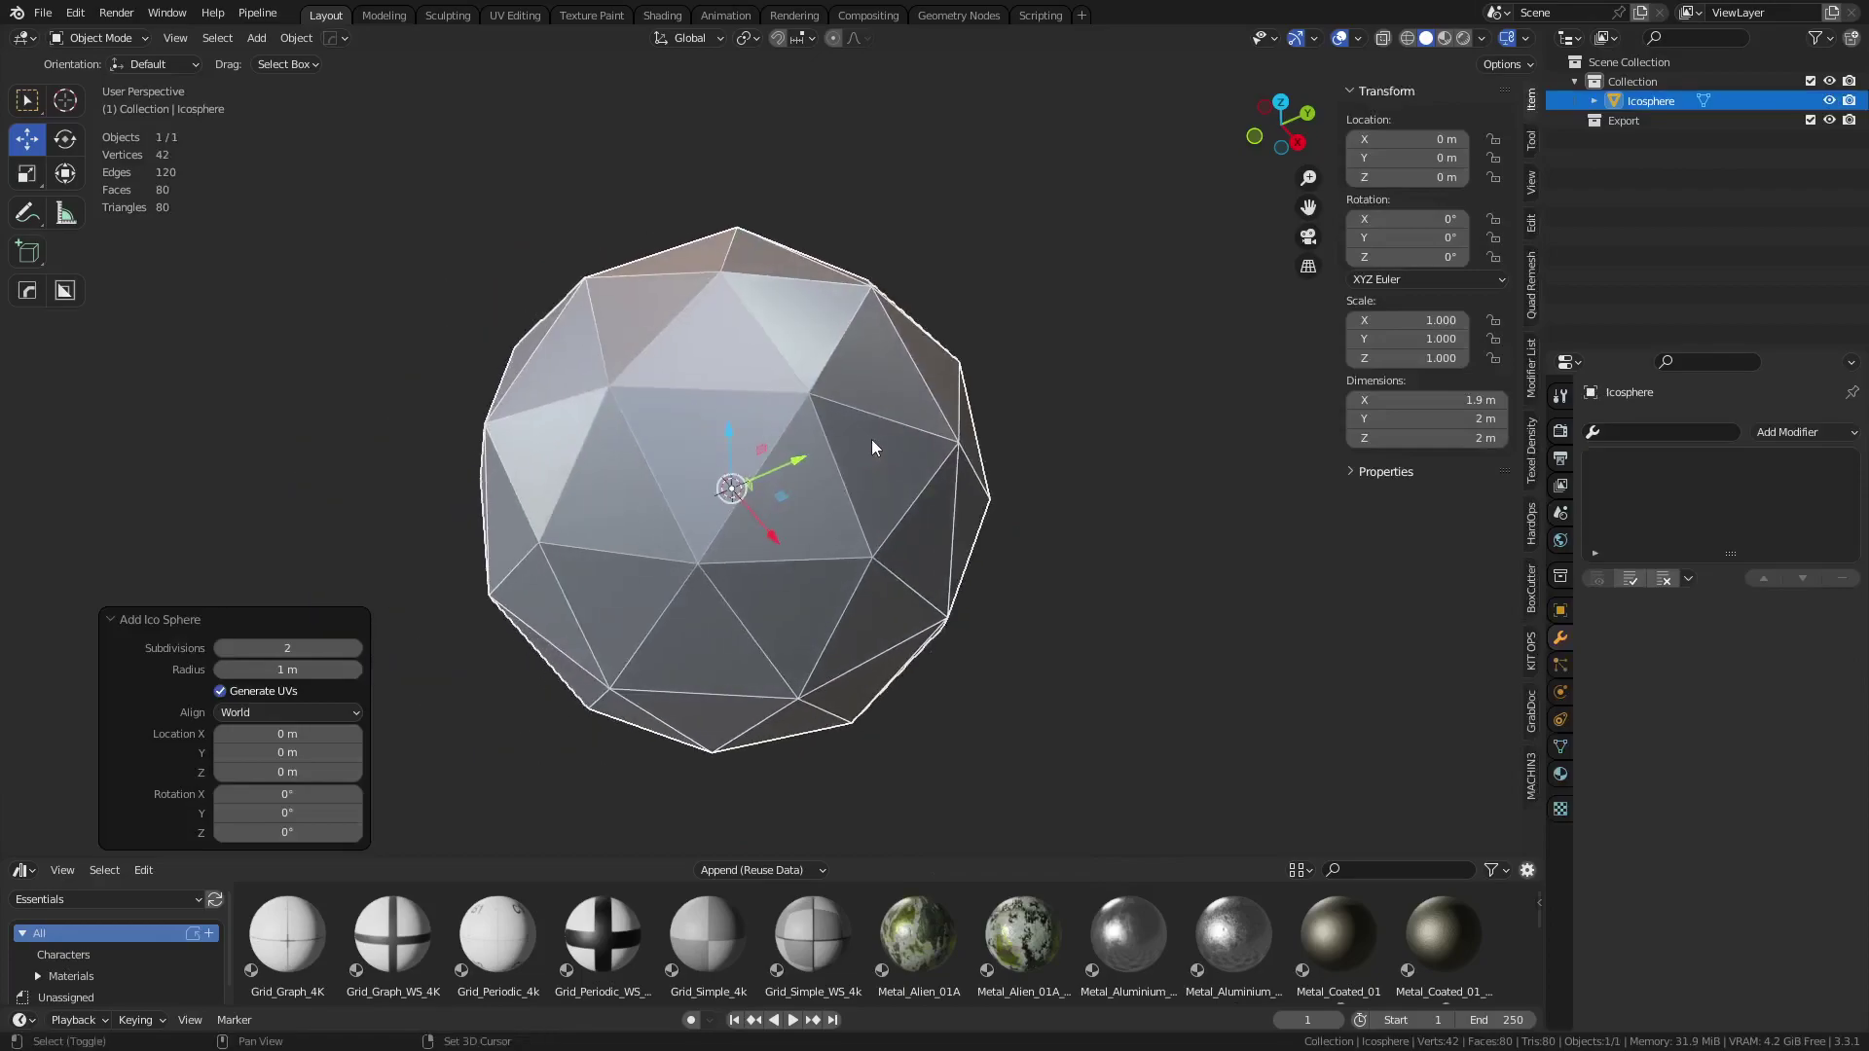
Reselect the ico sphere and enter Edit Mode in vertex selection
middle_drag(872, 440, 1138, 482)
click(1139, 482)
scroll(1013, 565, up, 1)
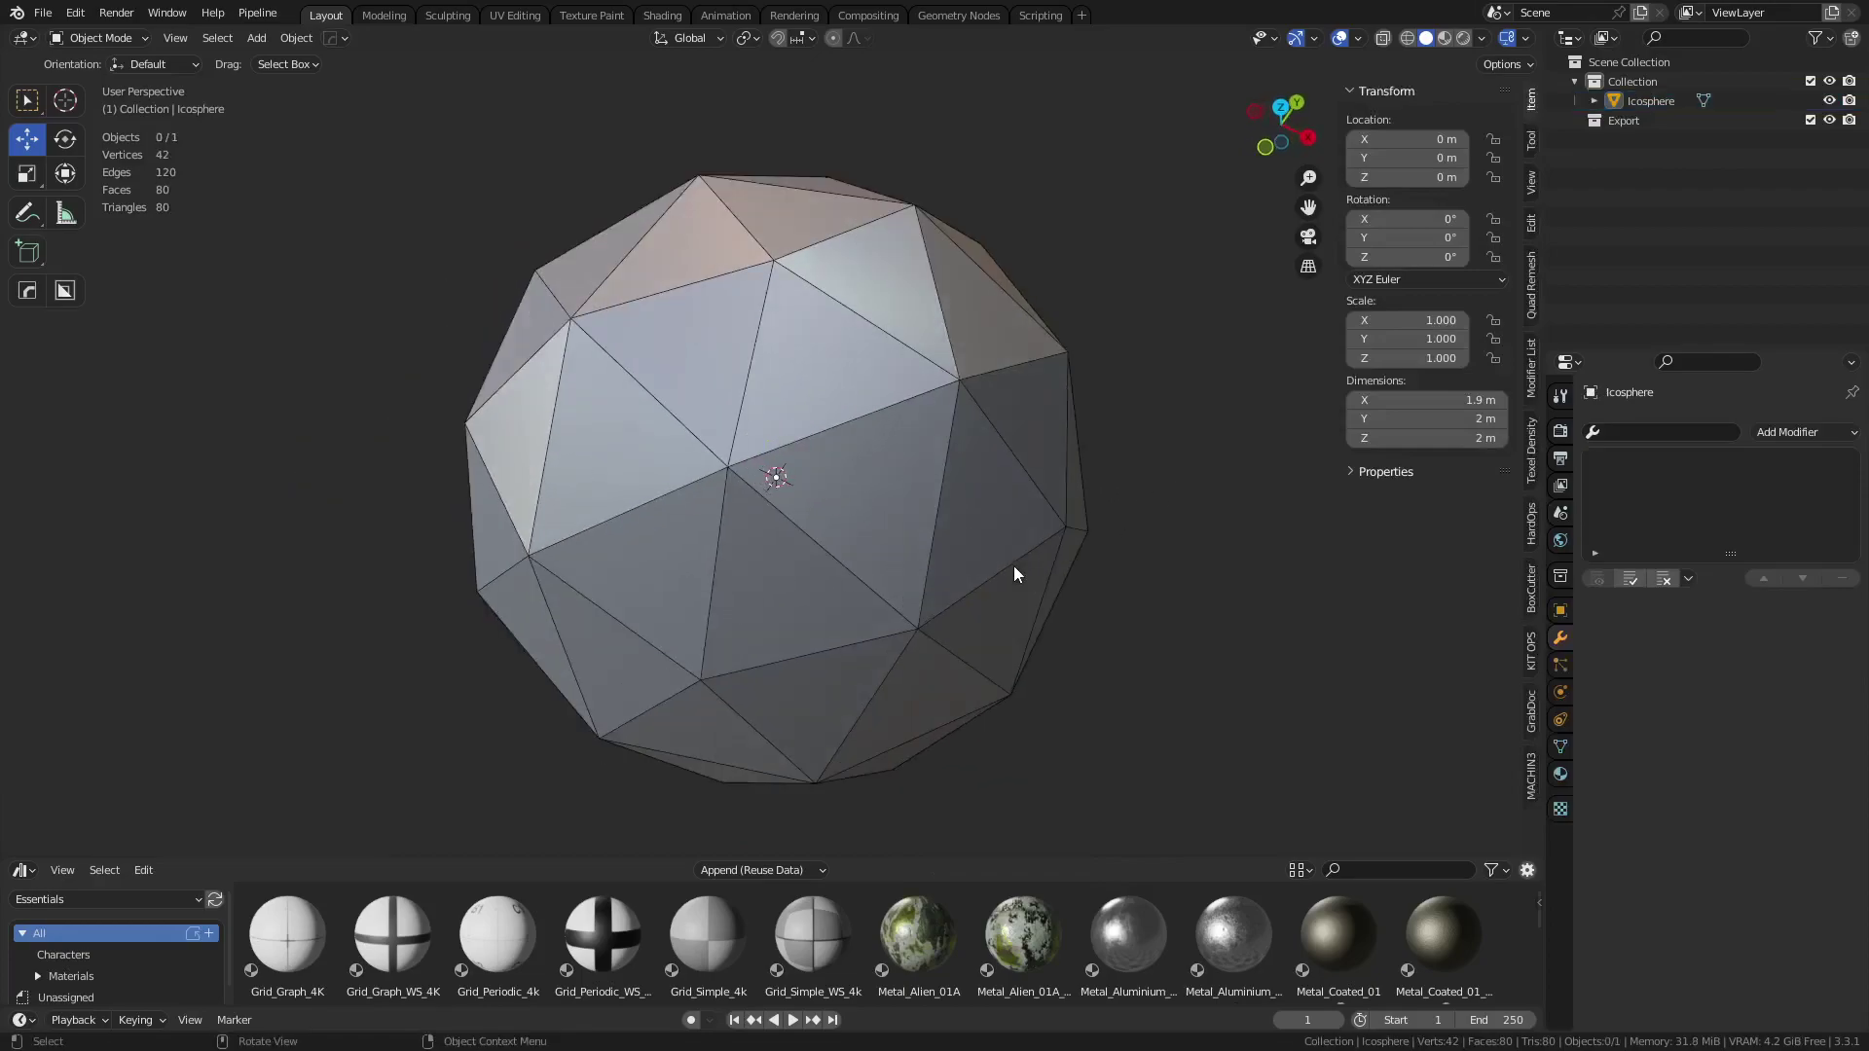
middle_drag(1013, 565, 1033, 515)
click(1033, 516)
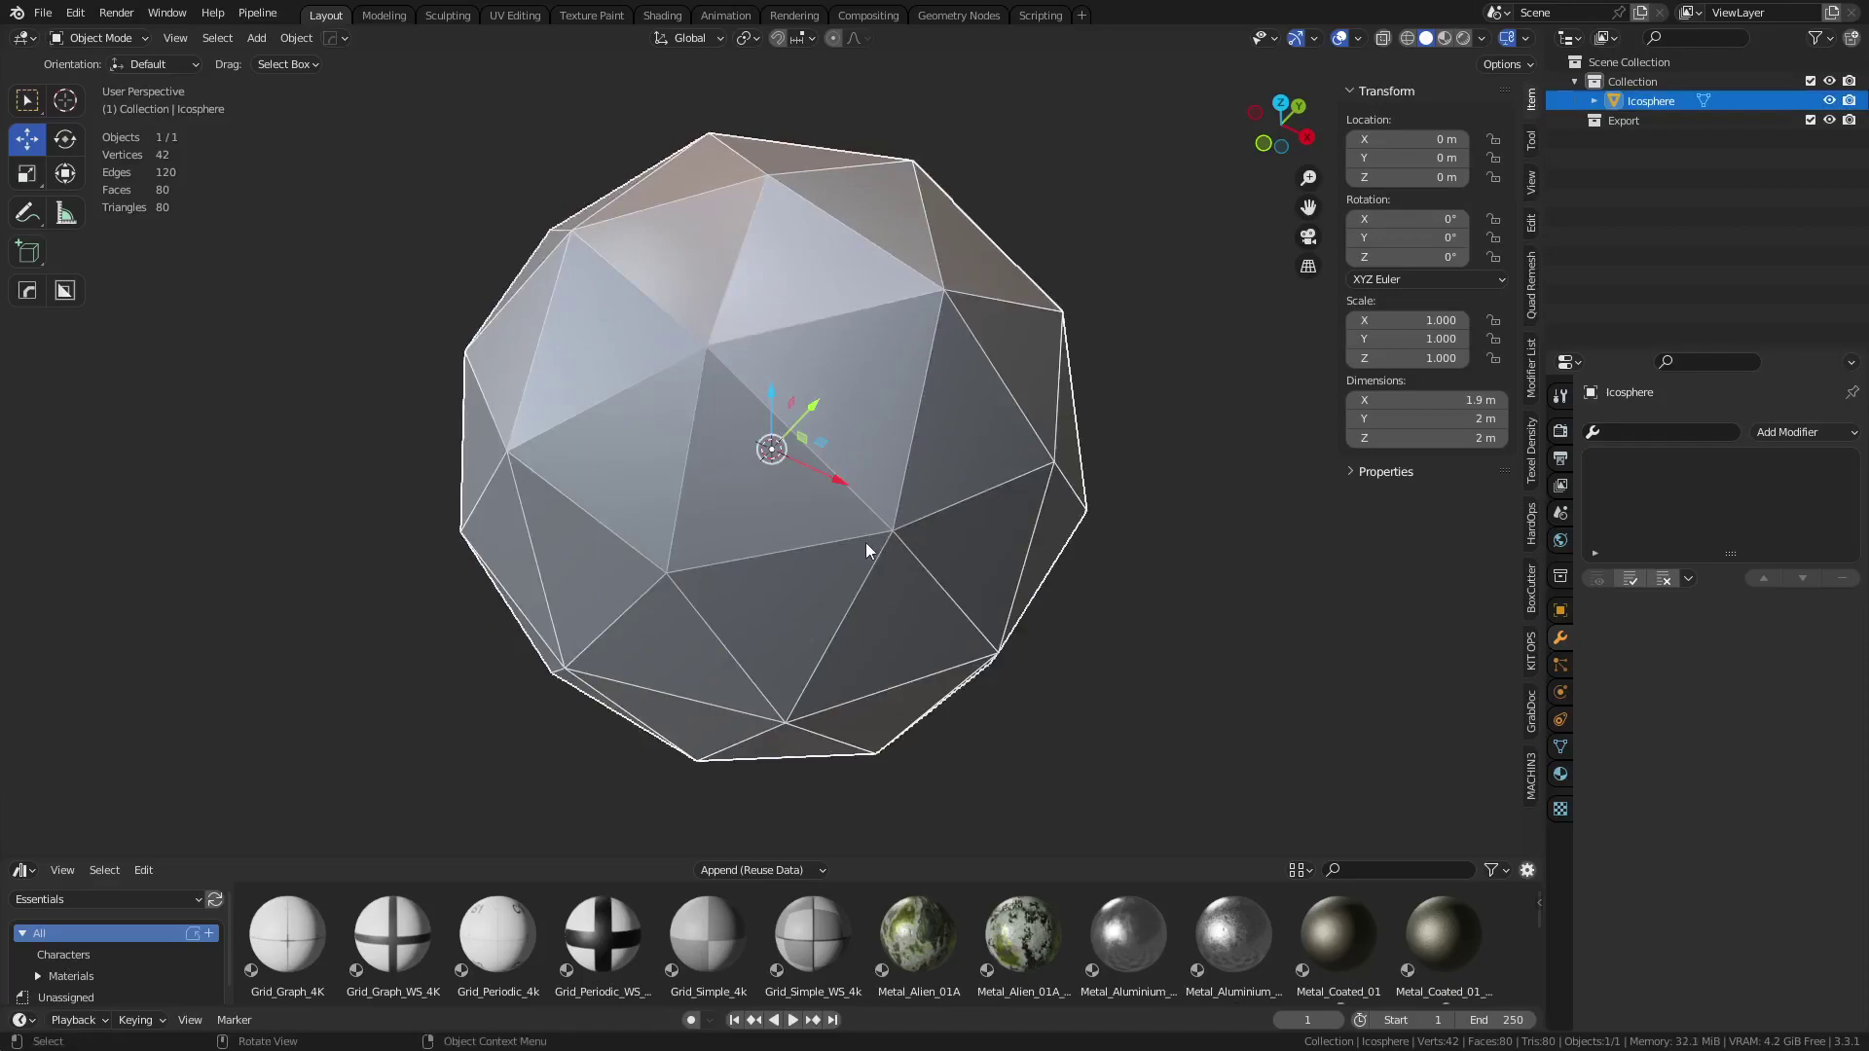
key(ctrl+Tab)
click(967, 552)
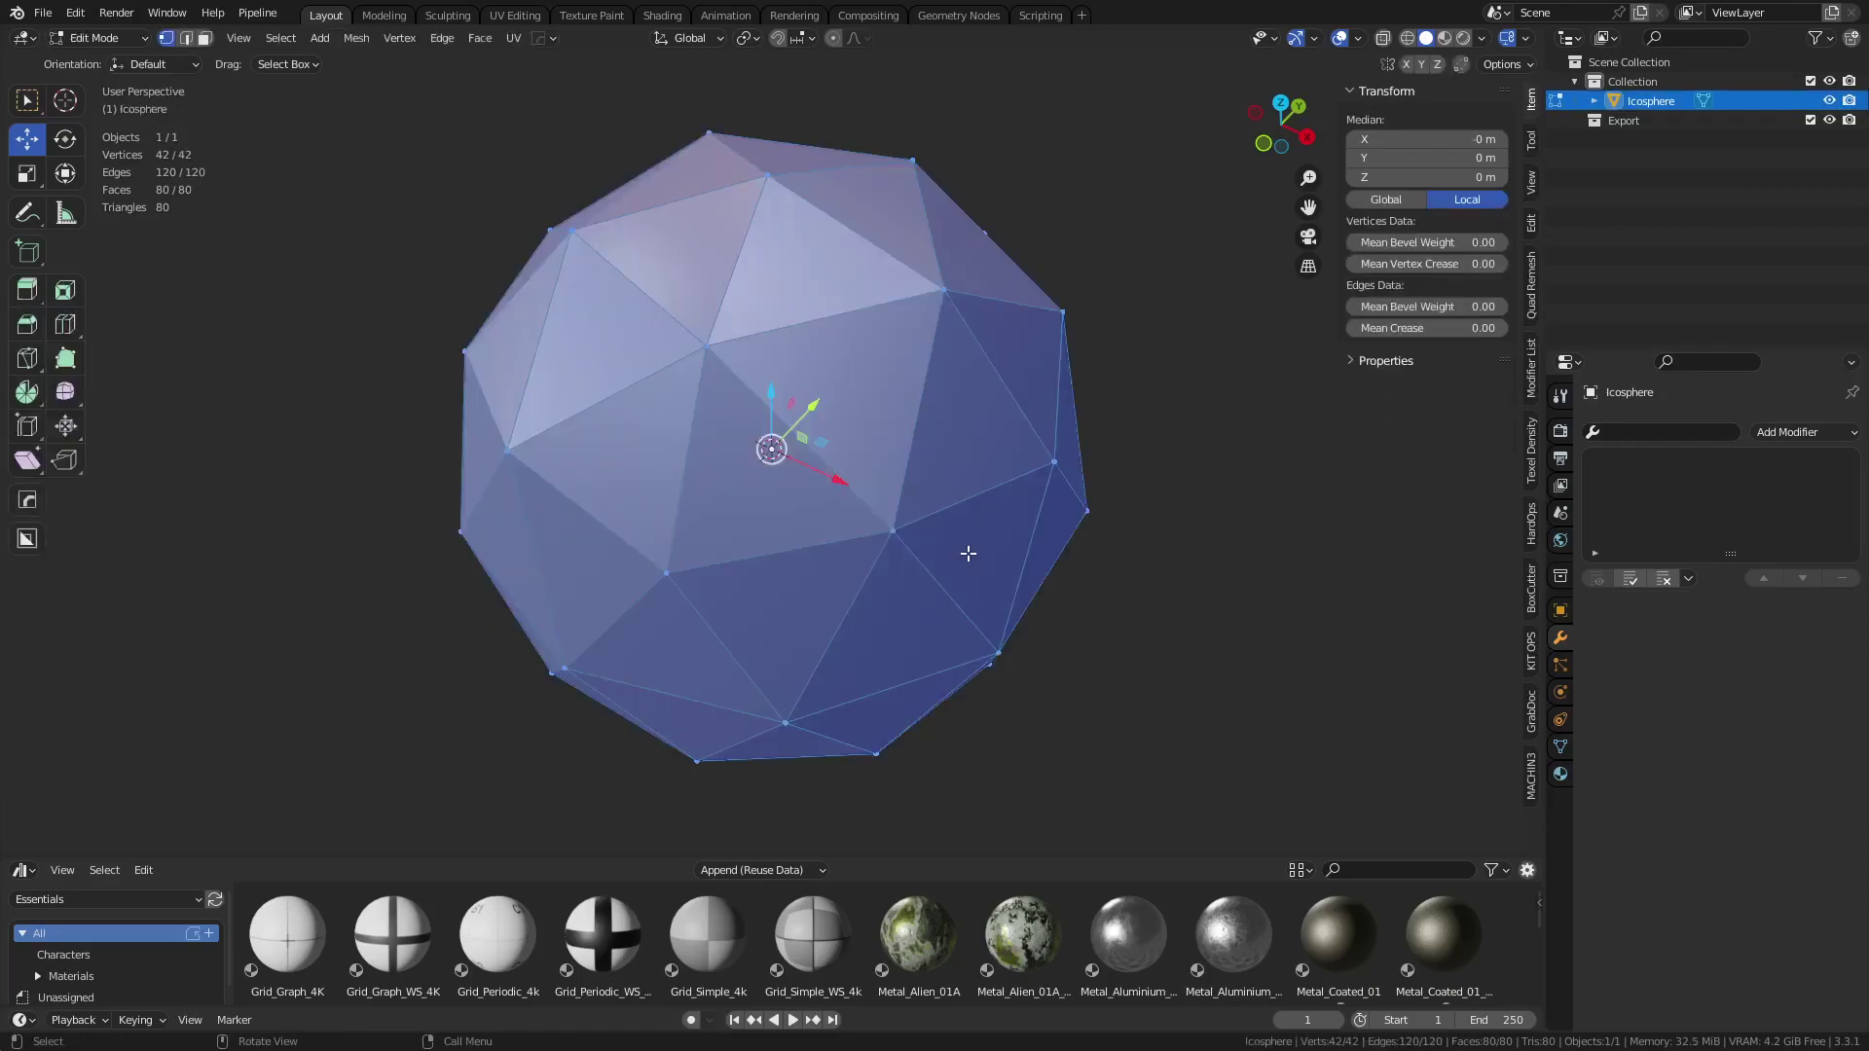
Select a single vertex on the upper part of the ico sphere and frame it closely
click(705, 345)
middle_drag(914, 475, 826, 479)
scroll(827, 469, up, 2)
click(925, 306)
shift+middle_drag(912, 349, 814, 429)
scroll(815, 429, up, 2)
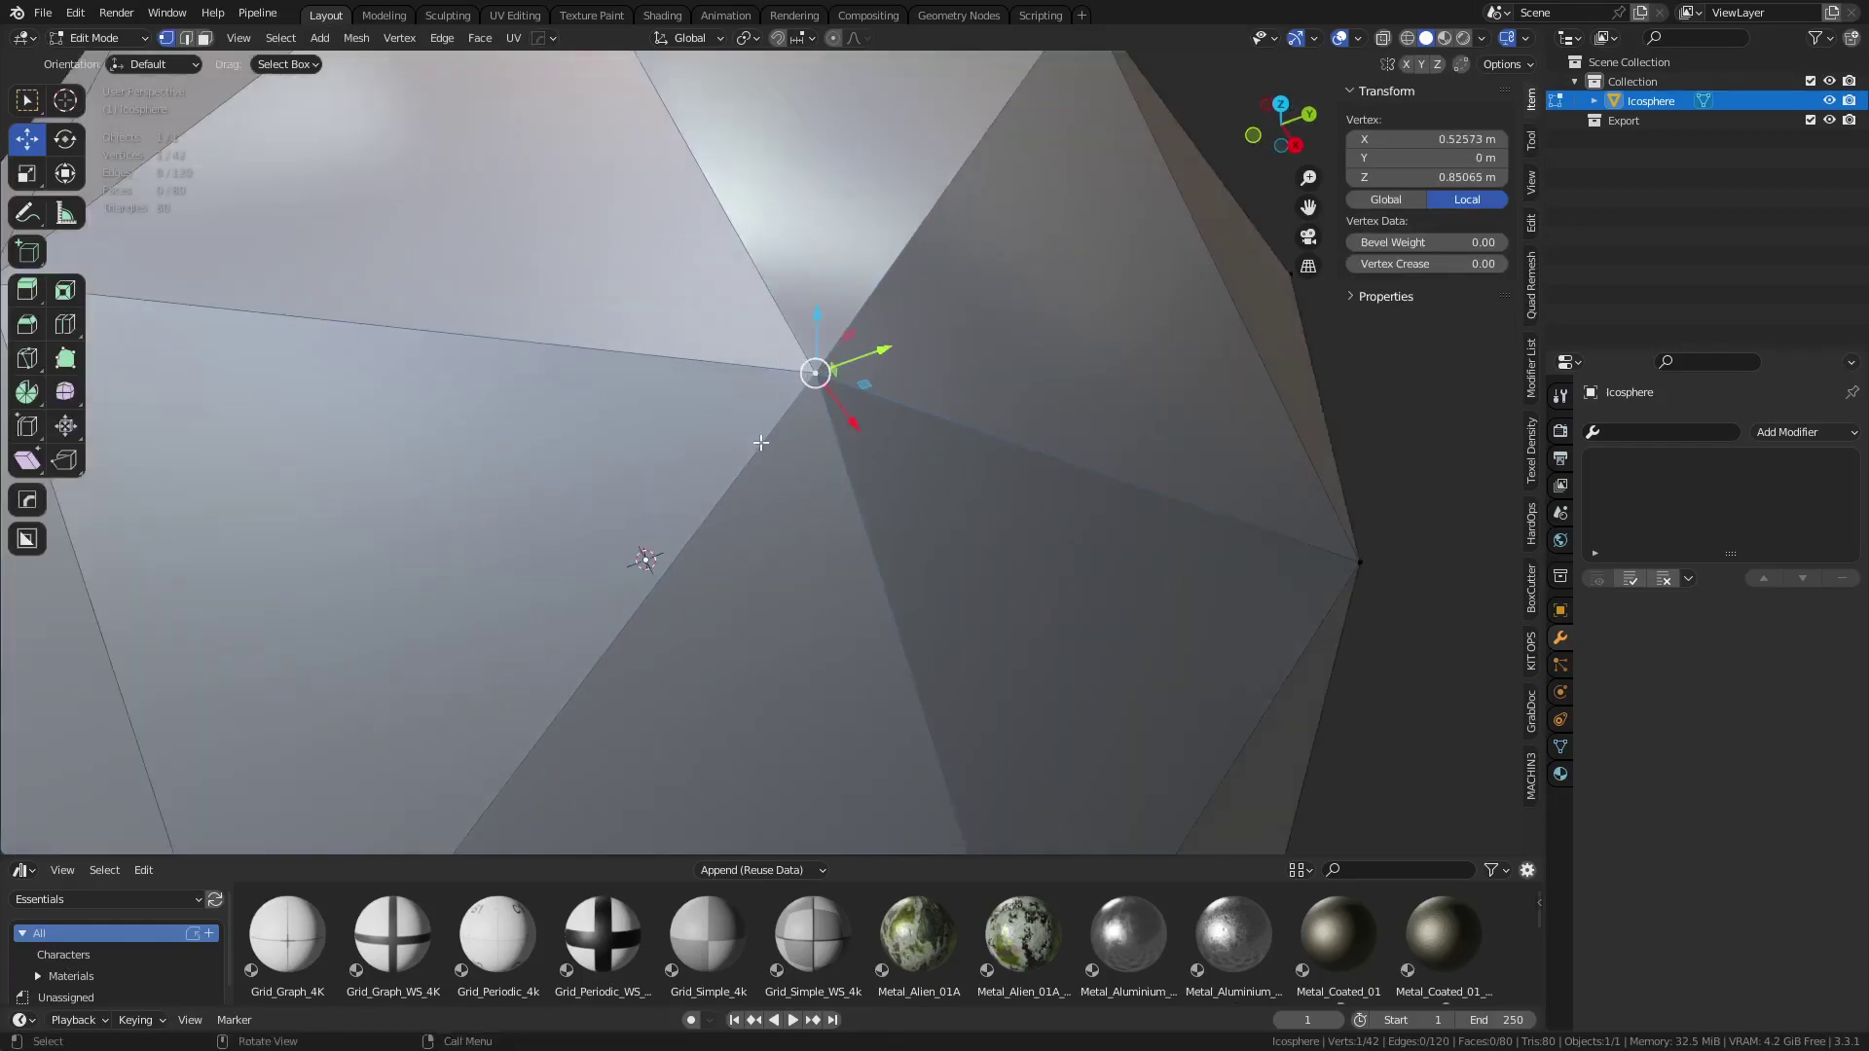
Select individual vertices one after another around the front of the ico sphere
scroll(889, 416, down, 8)
middle_drag(812, 660, 914, 505)
click(853, 296)
middle_drag(800, 342, 867, 386)
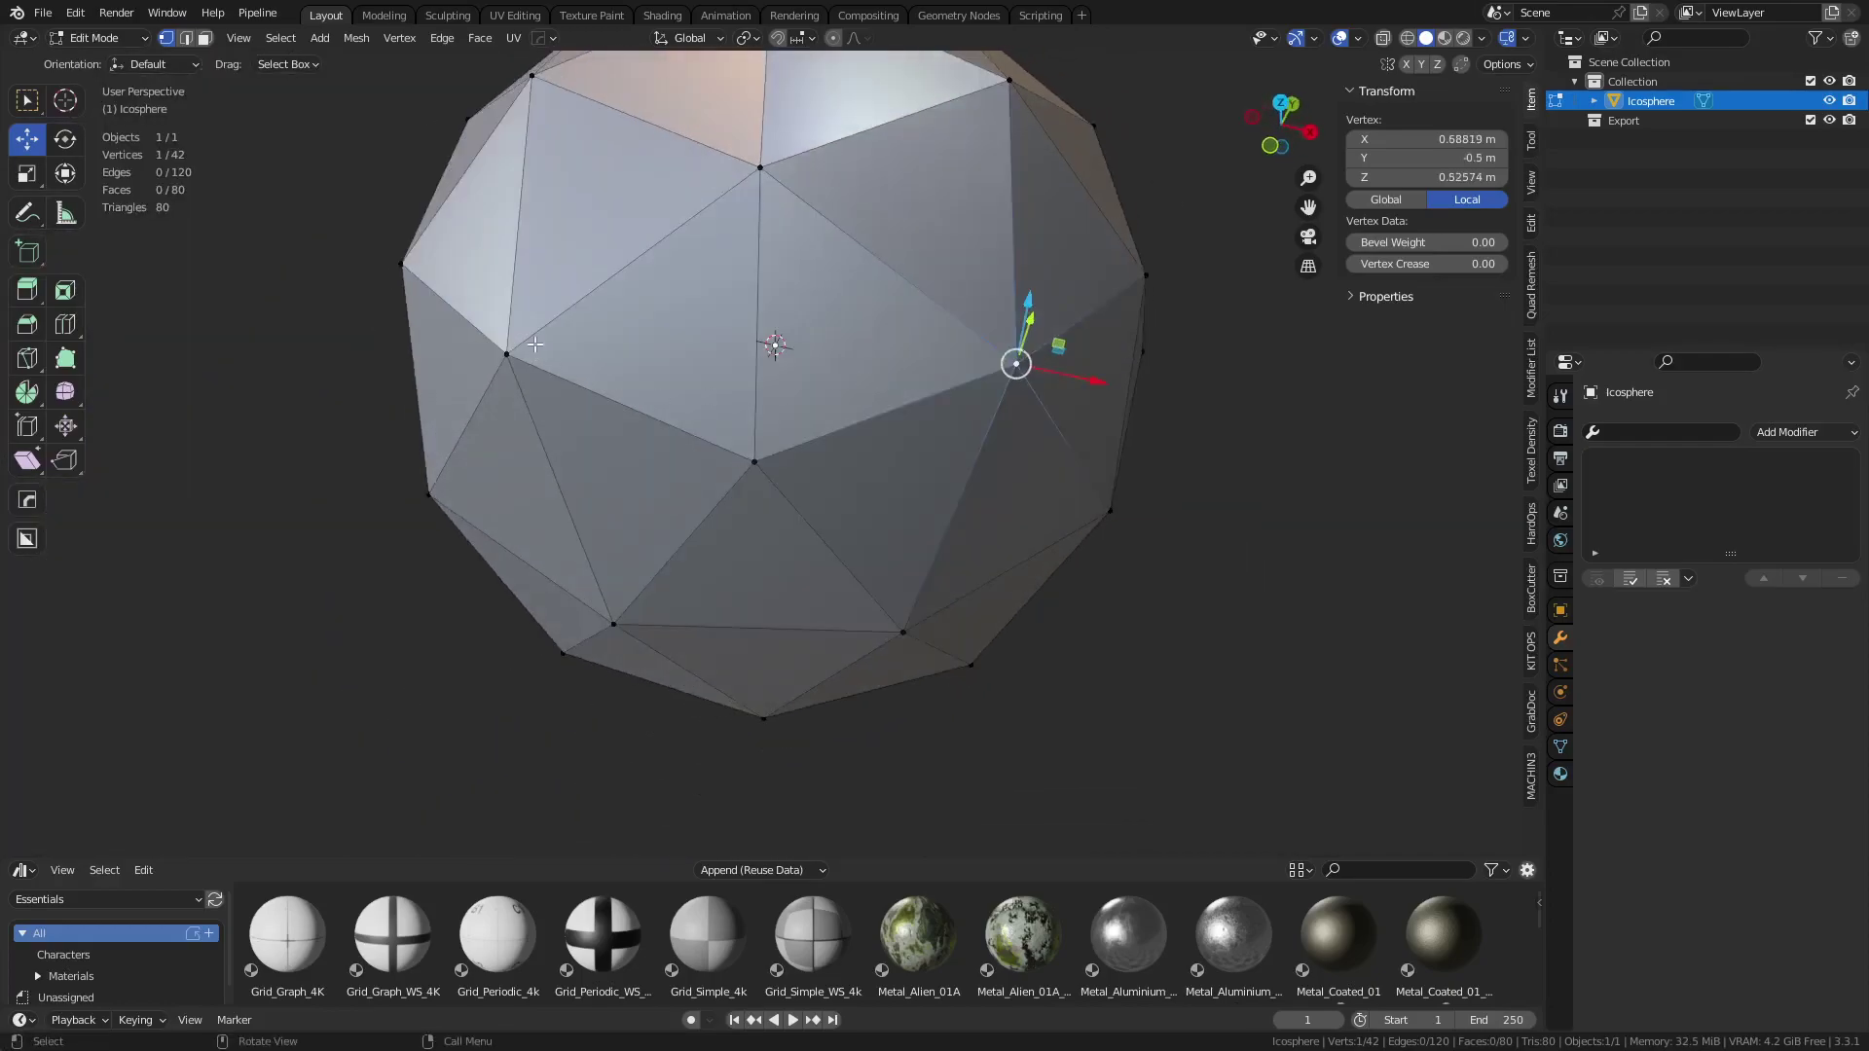
click(527, 341)
middle_drag(846, 316, 775, 380)
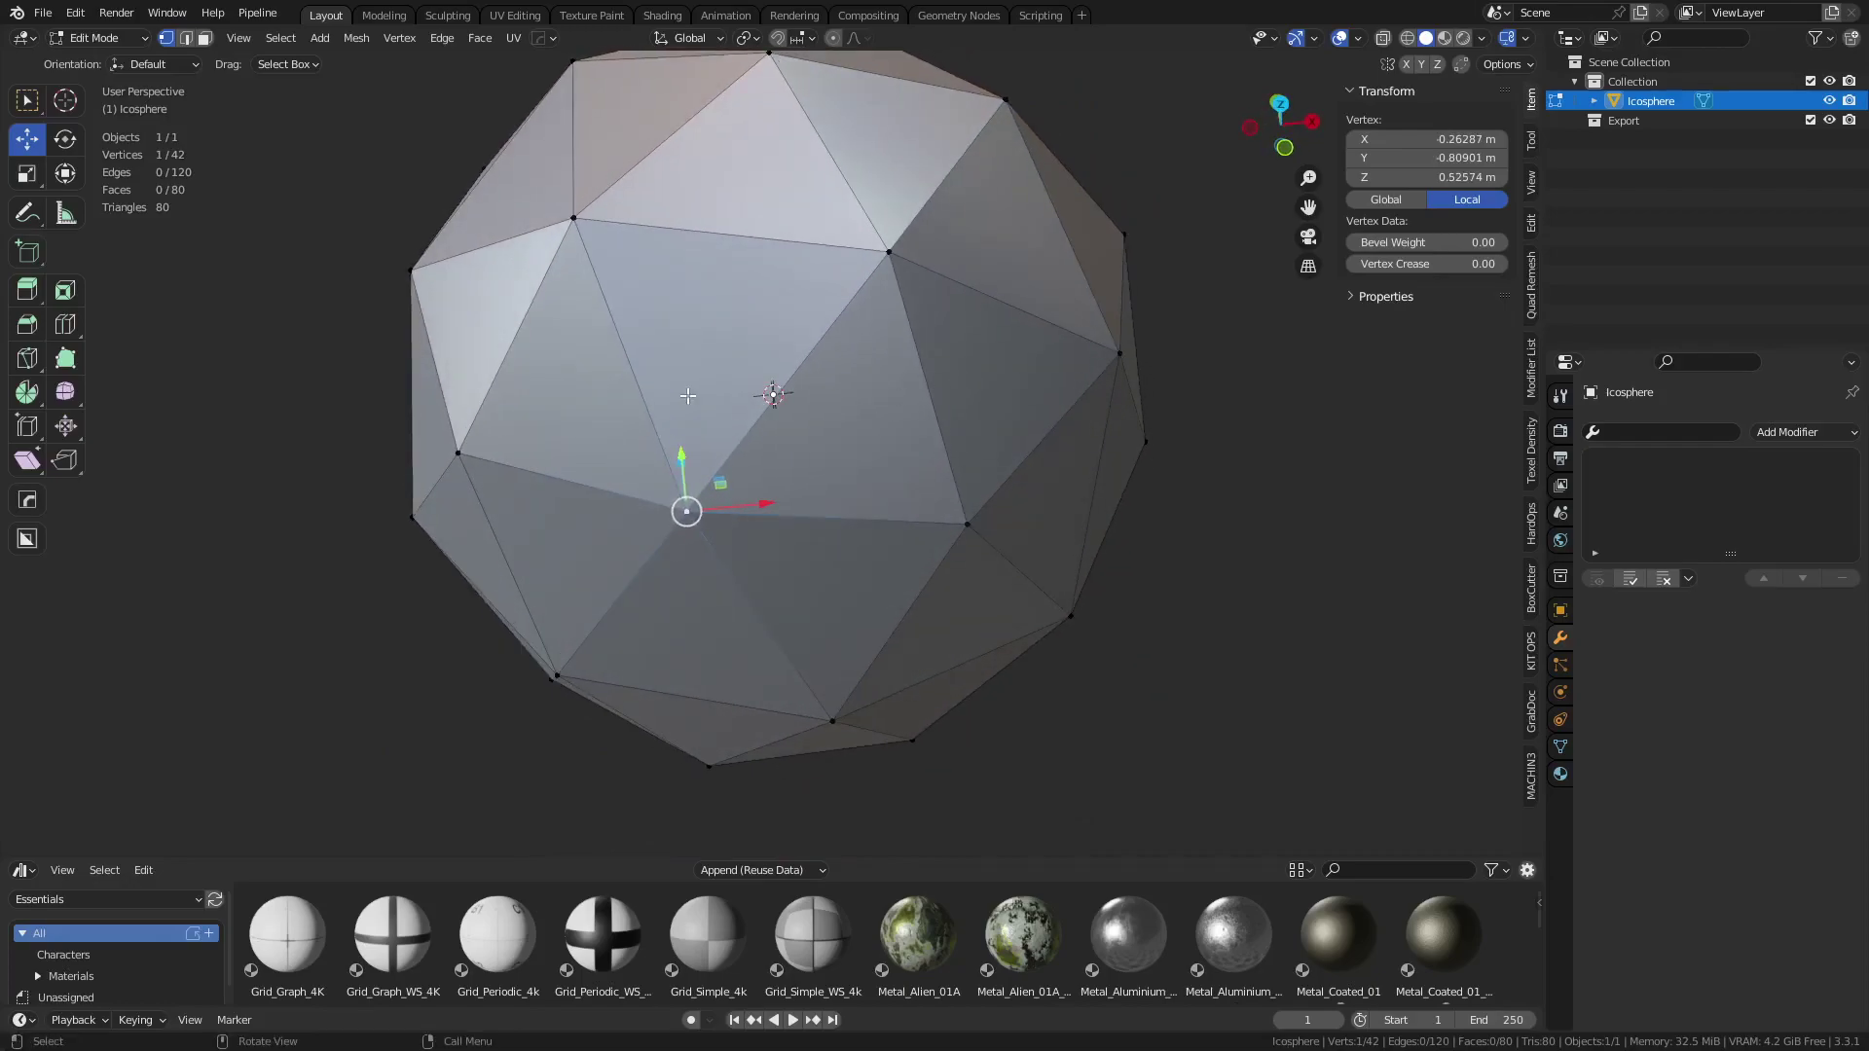
Switch to face selection and select the six triangles surrounding a vertex on the lower front of the ico sphere
key(3)
click(664, 386)
shift+click(573, 393)
shift+click(567, 545)
shift+click(691, 634)
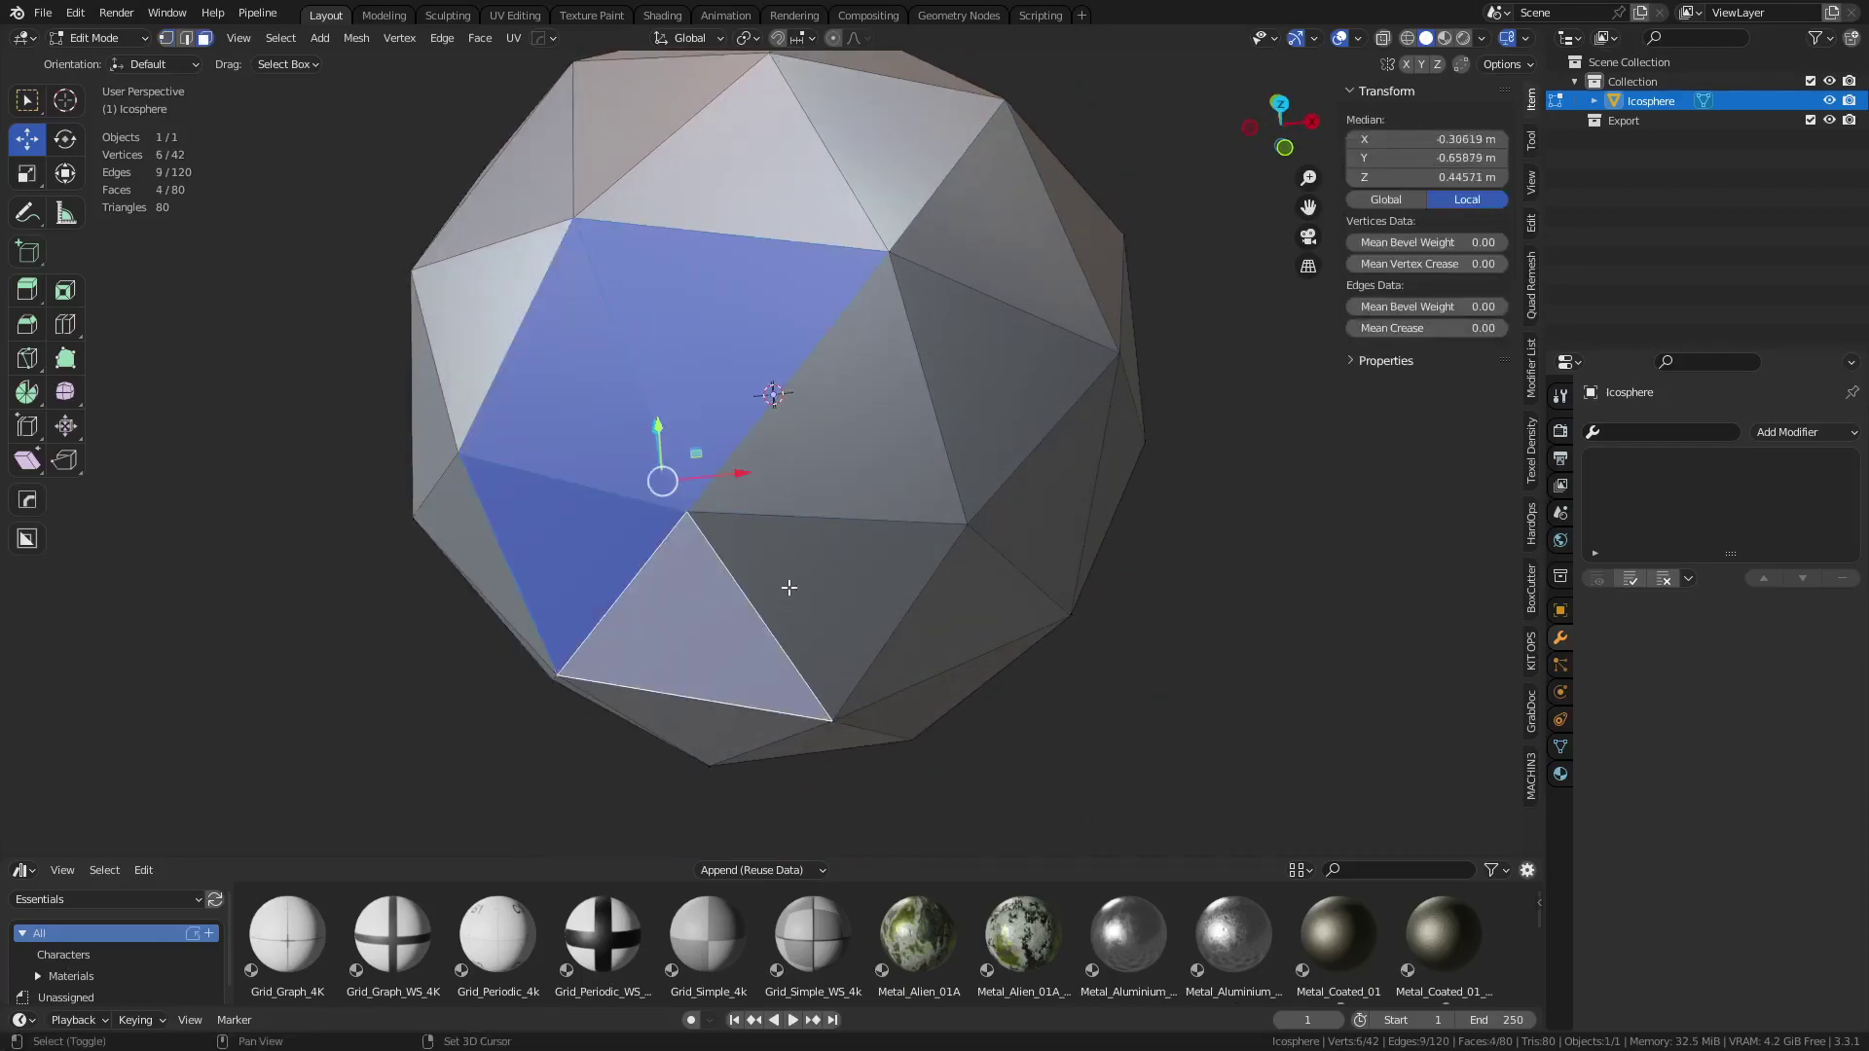
shift+click(786, 441)
shift+click(798, 554)
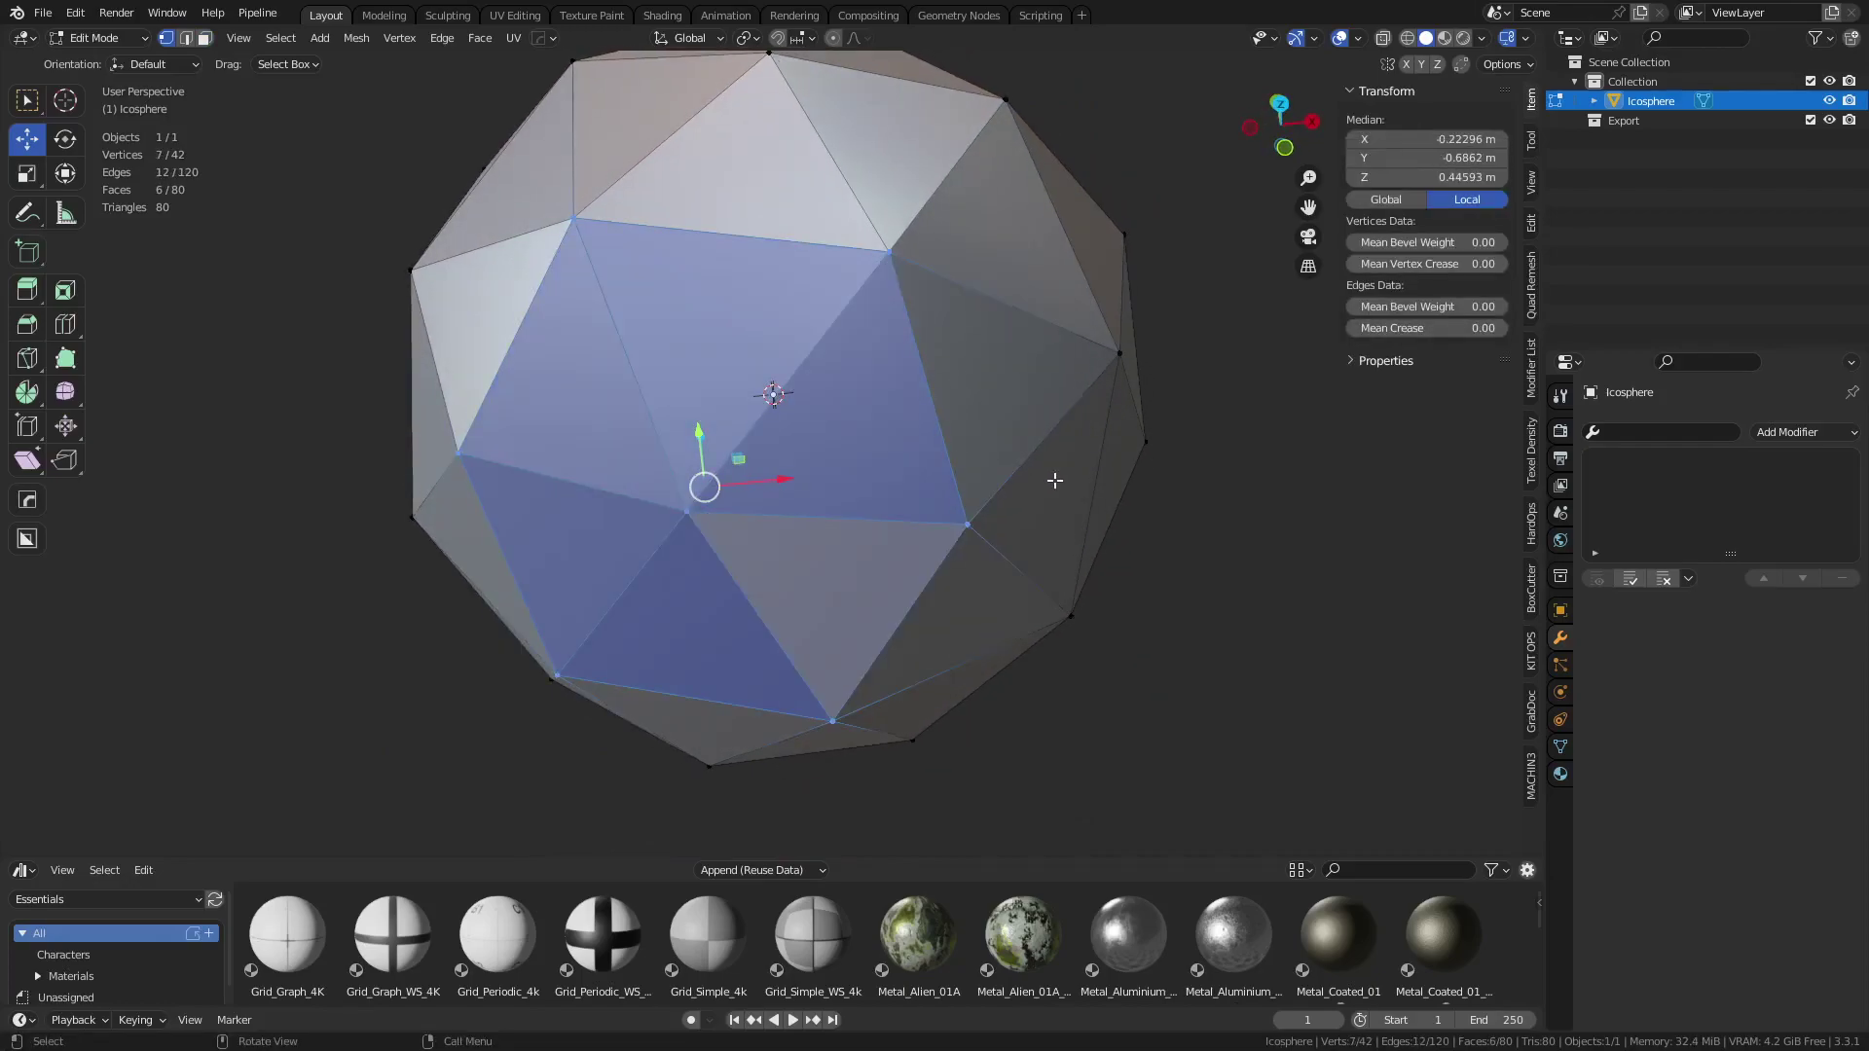
Select a single upper front vertex and review the Select More/Less, Select Loops and Select All by Trait options
key(1)
click(881, 280)
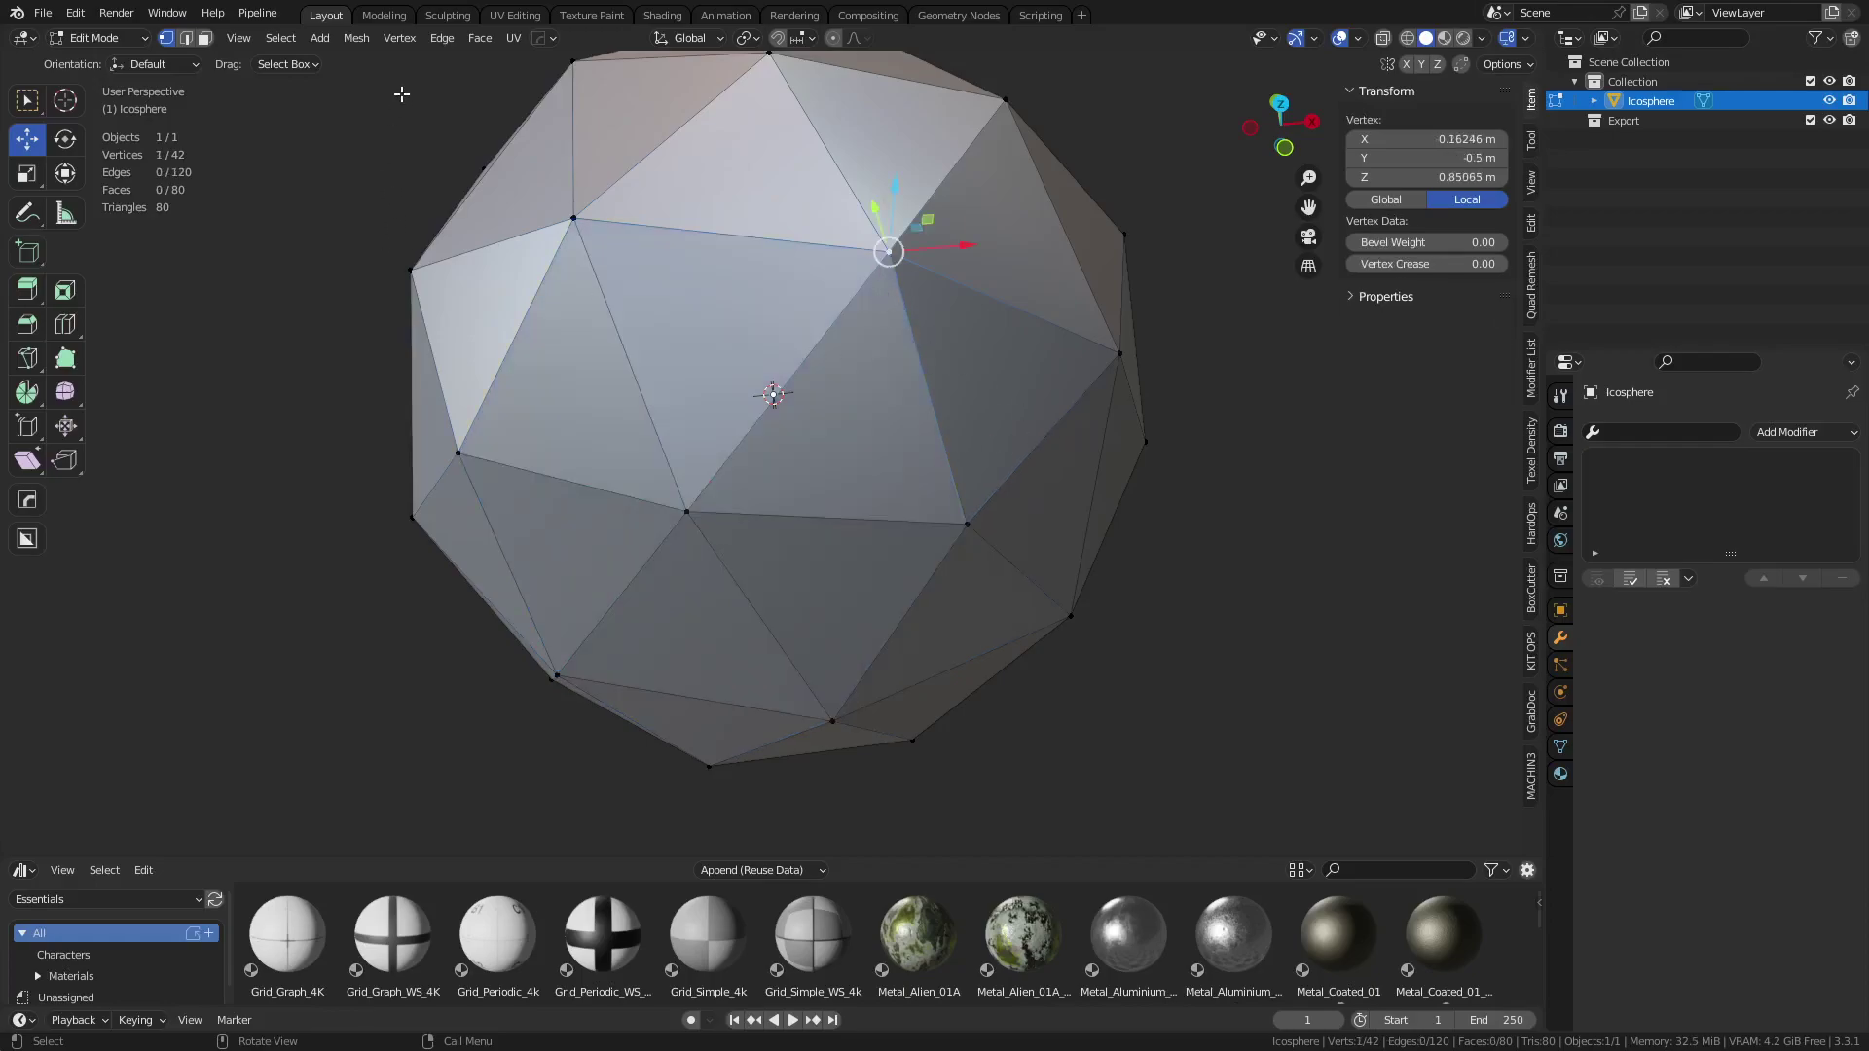
click(279, 38)
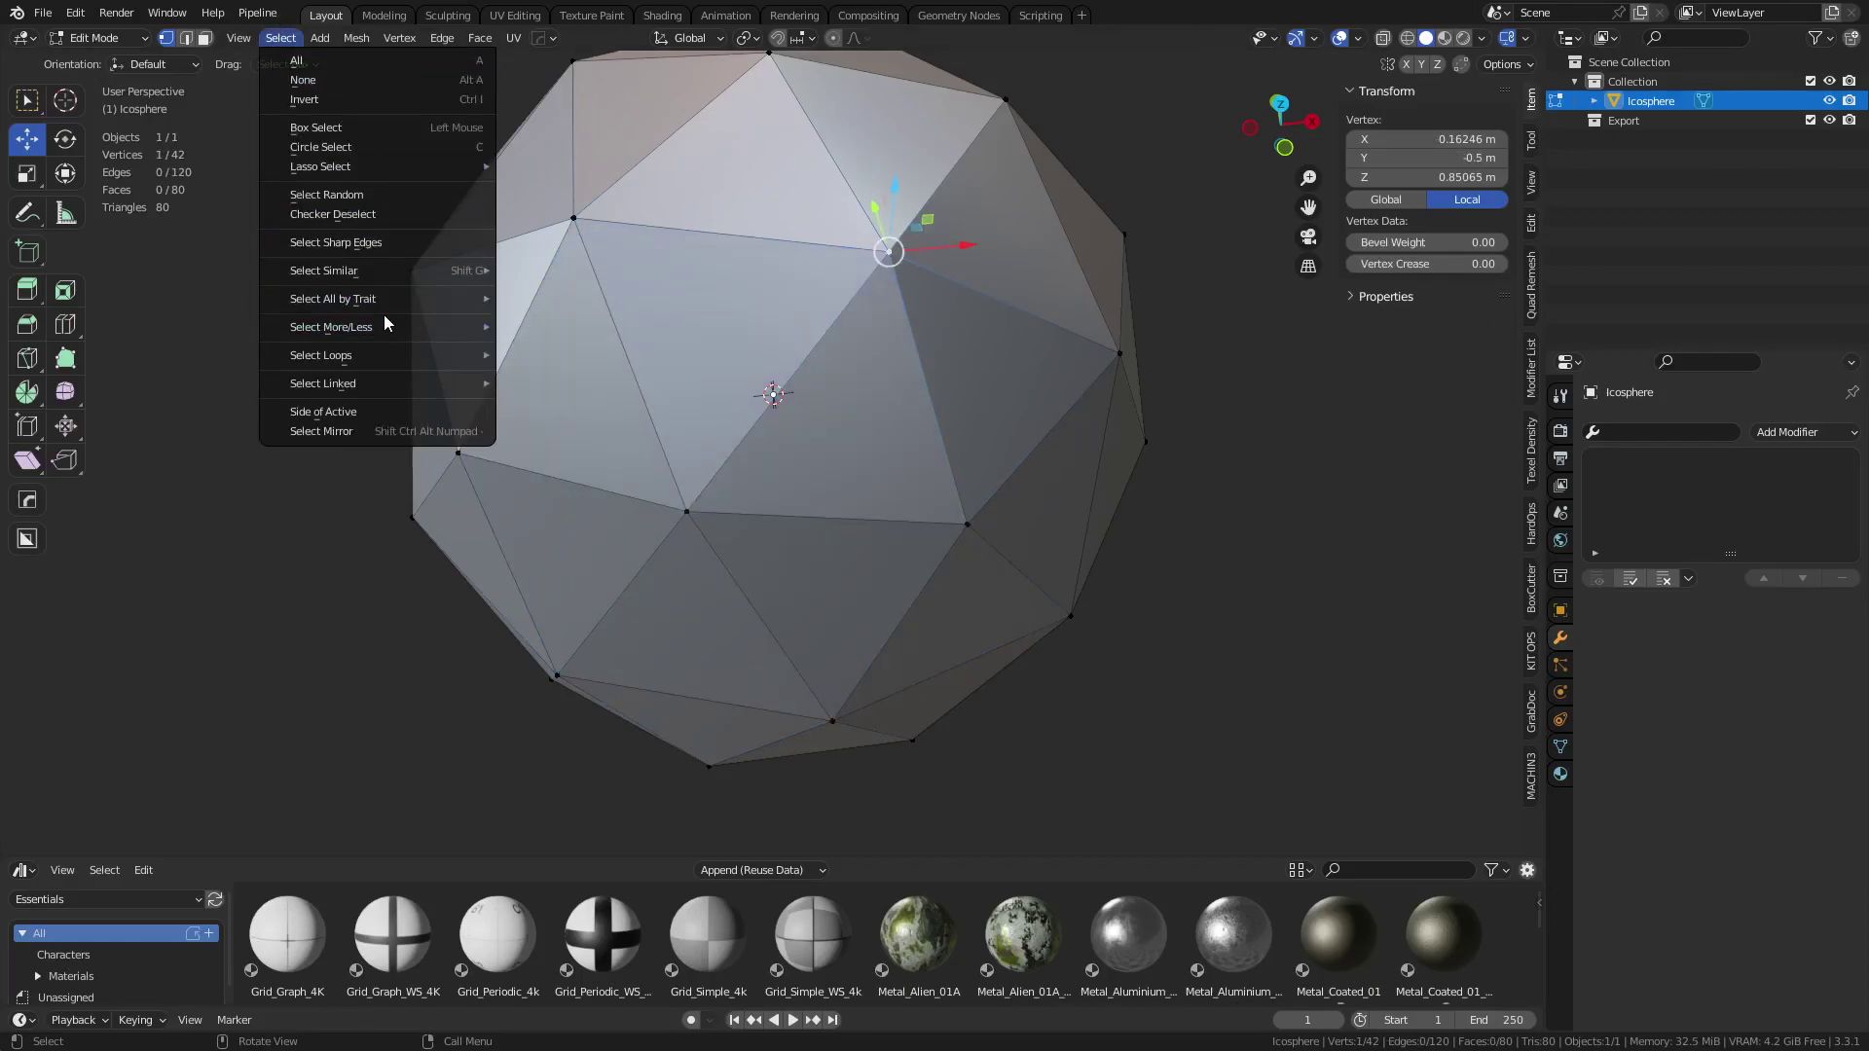
click(280, 38)
mouse_move(356, 328)
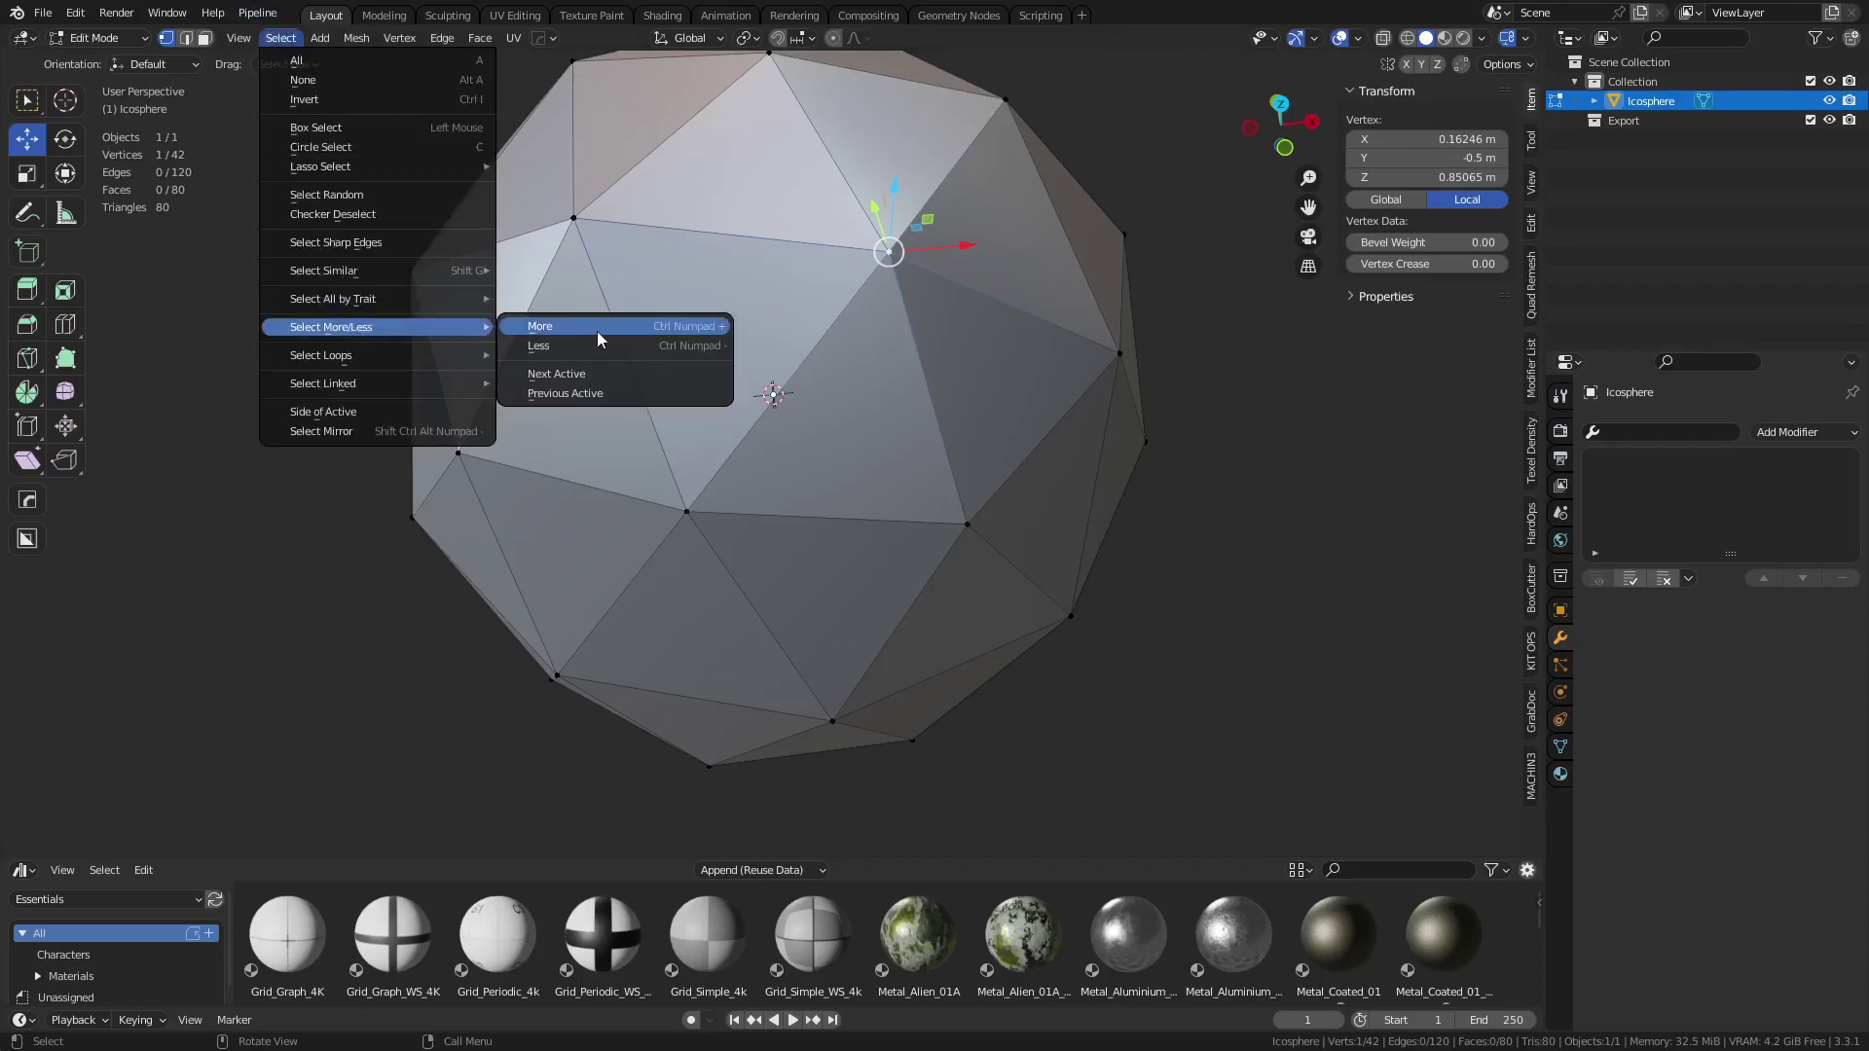
mouse_move(445, 356)
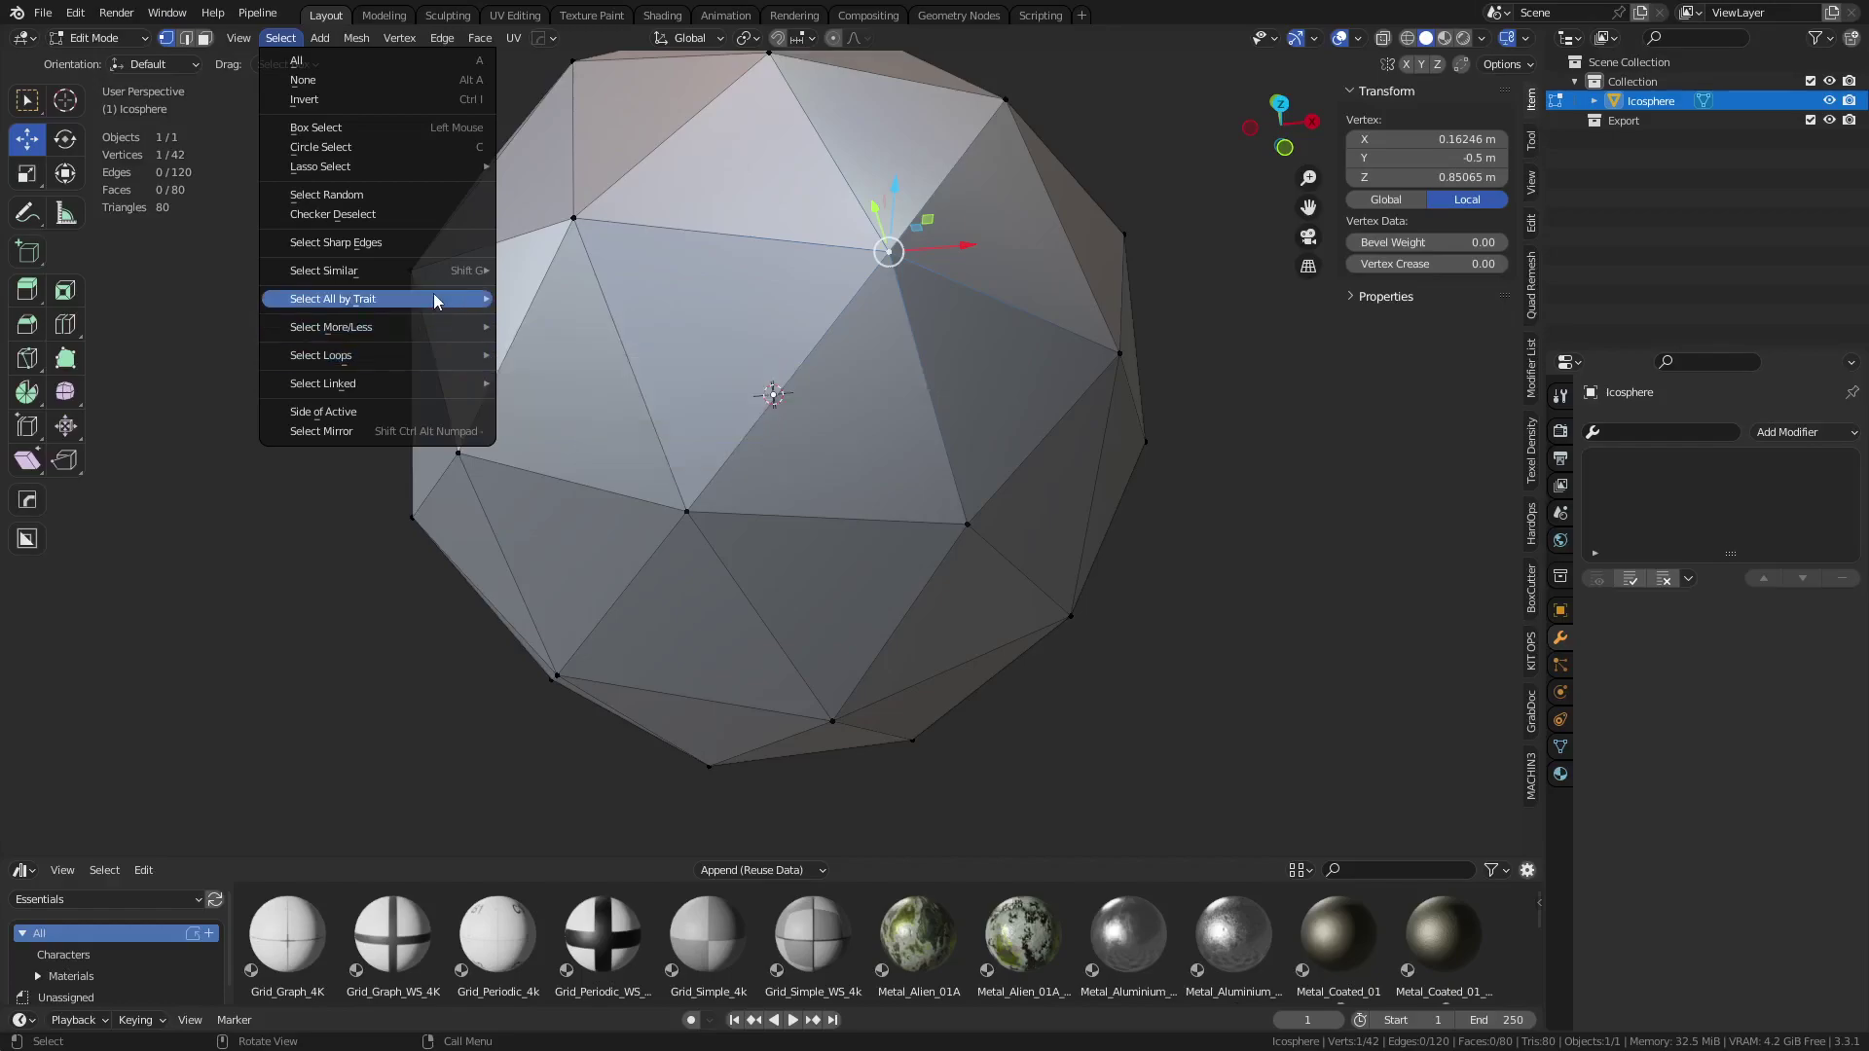
mouse_move(435, 294)
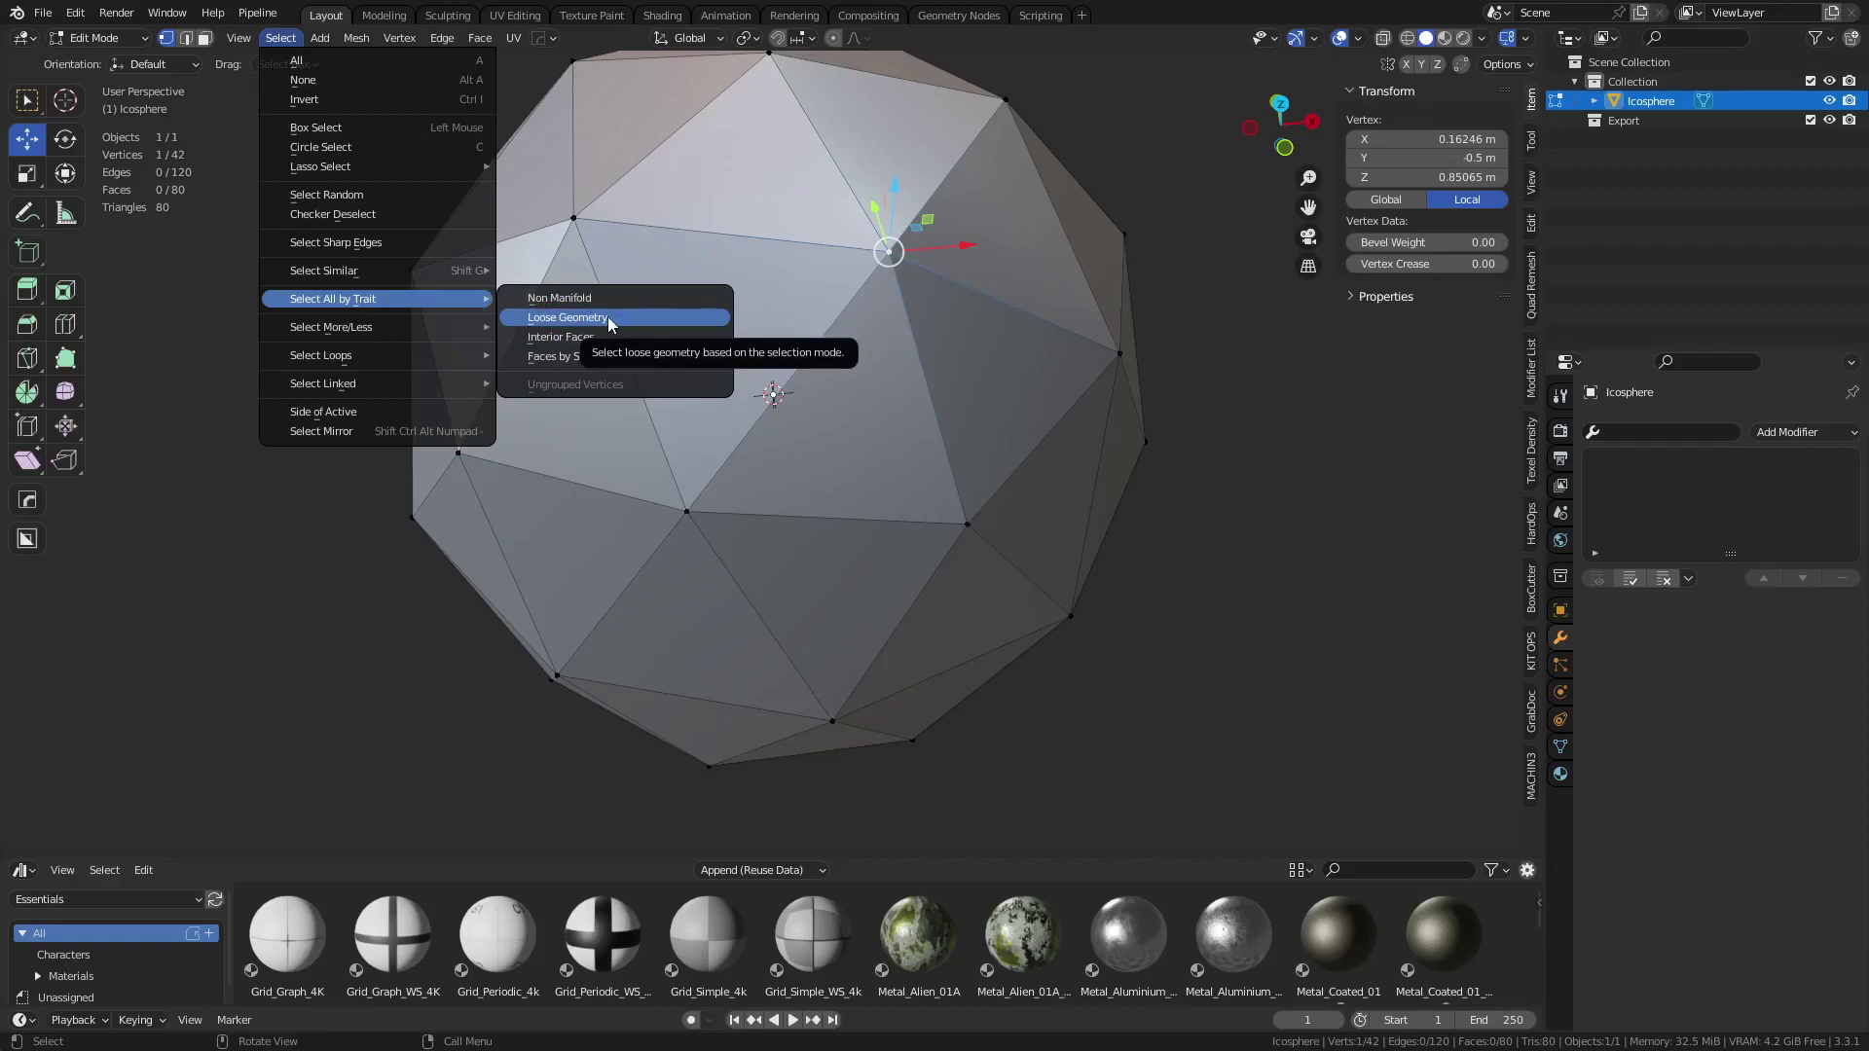
click(281, 37)
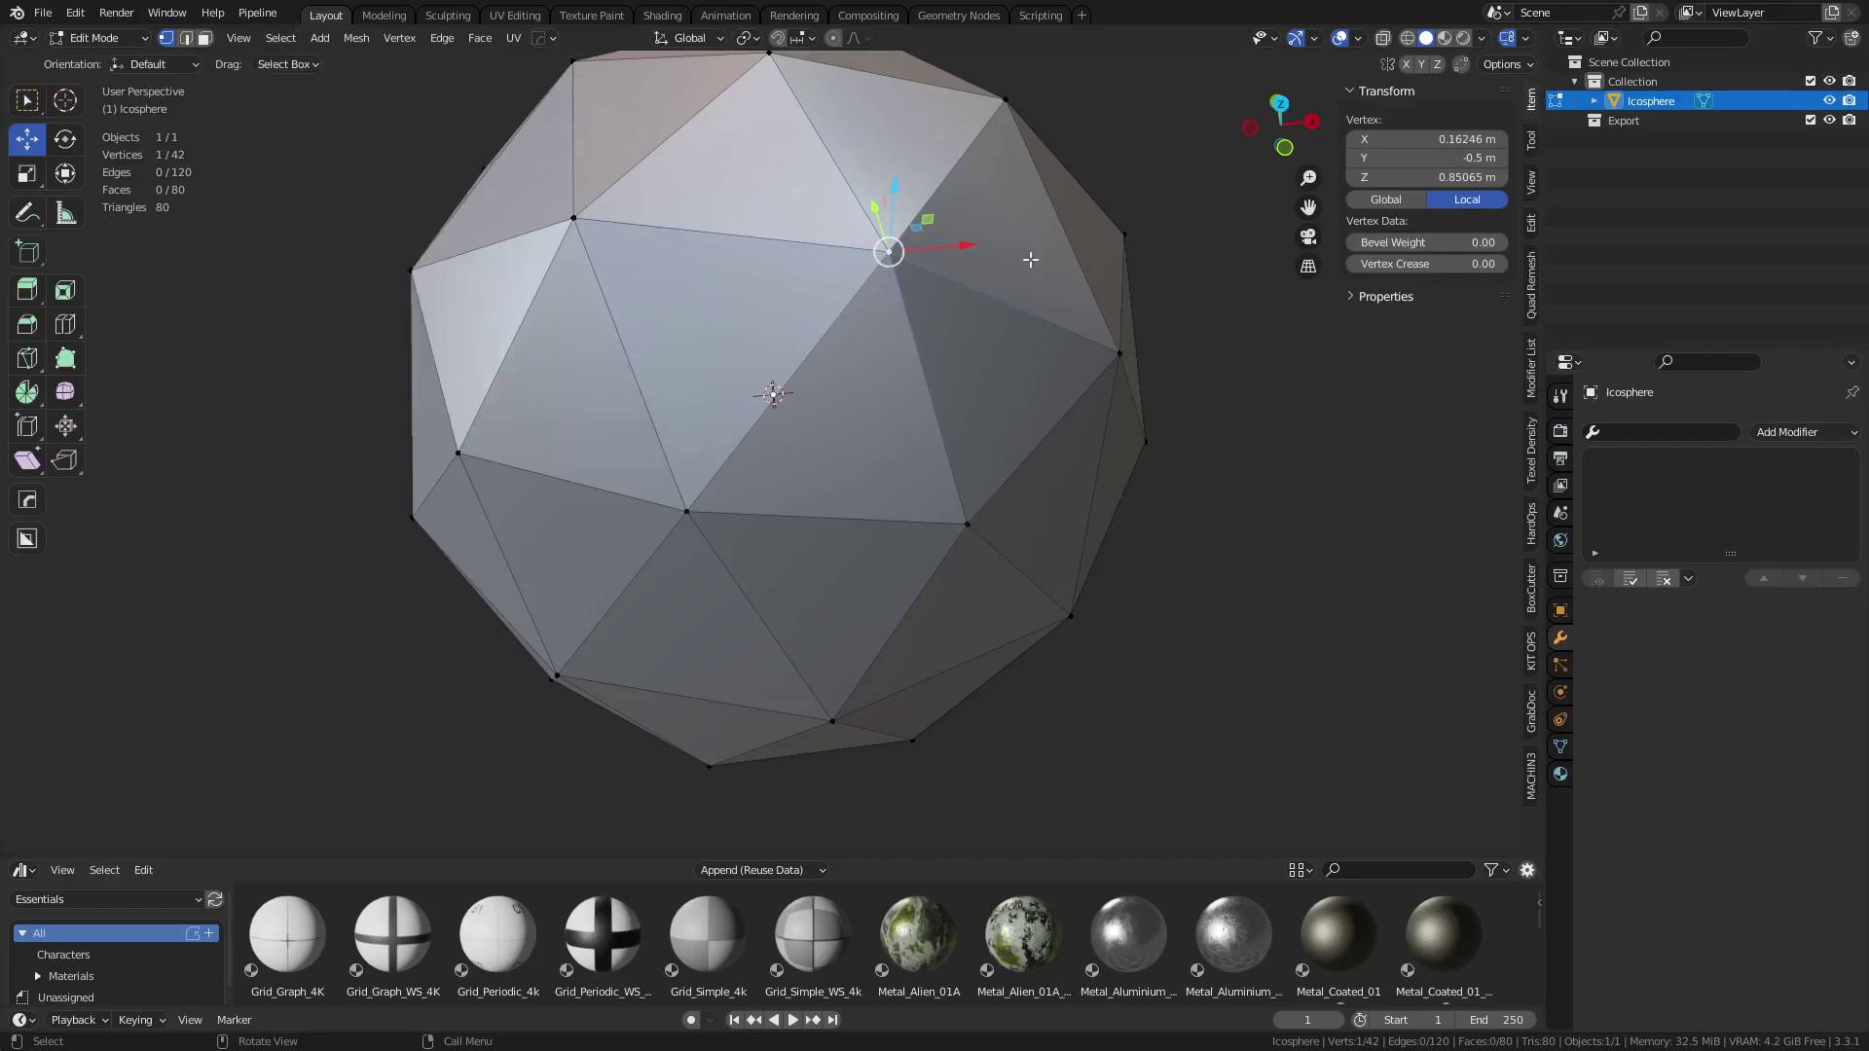
Select the six triangles around the upper front vertex, then reduce the selection to their outer boundary edges
key(3)
click(742, 297)
shift+click(763, 203)
shift+click(919, 180)
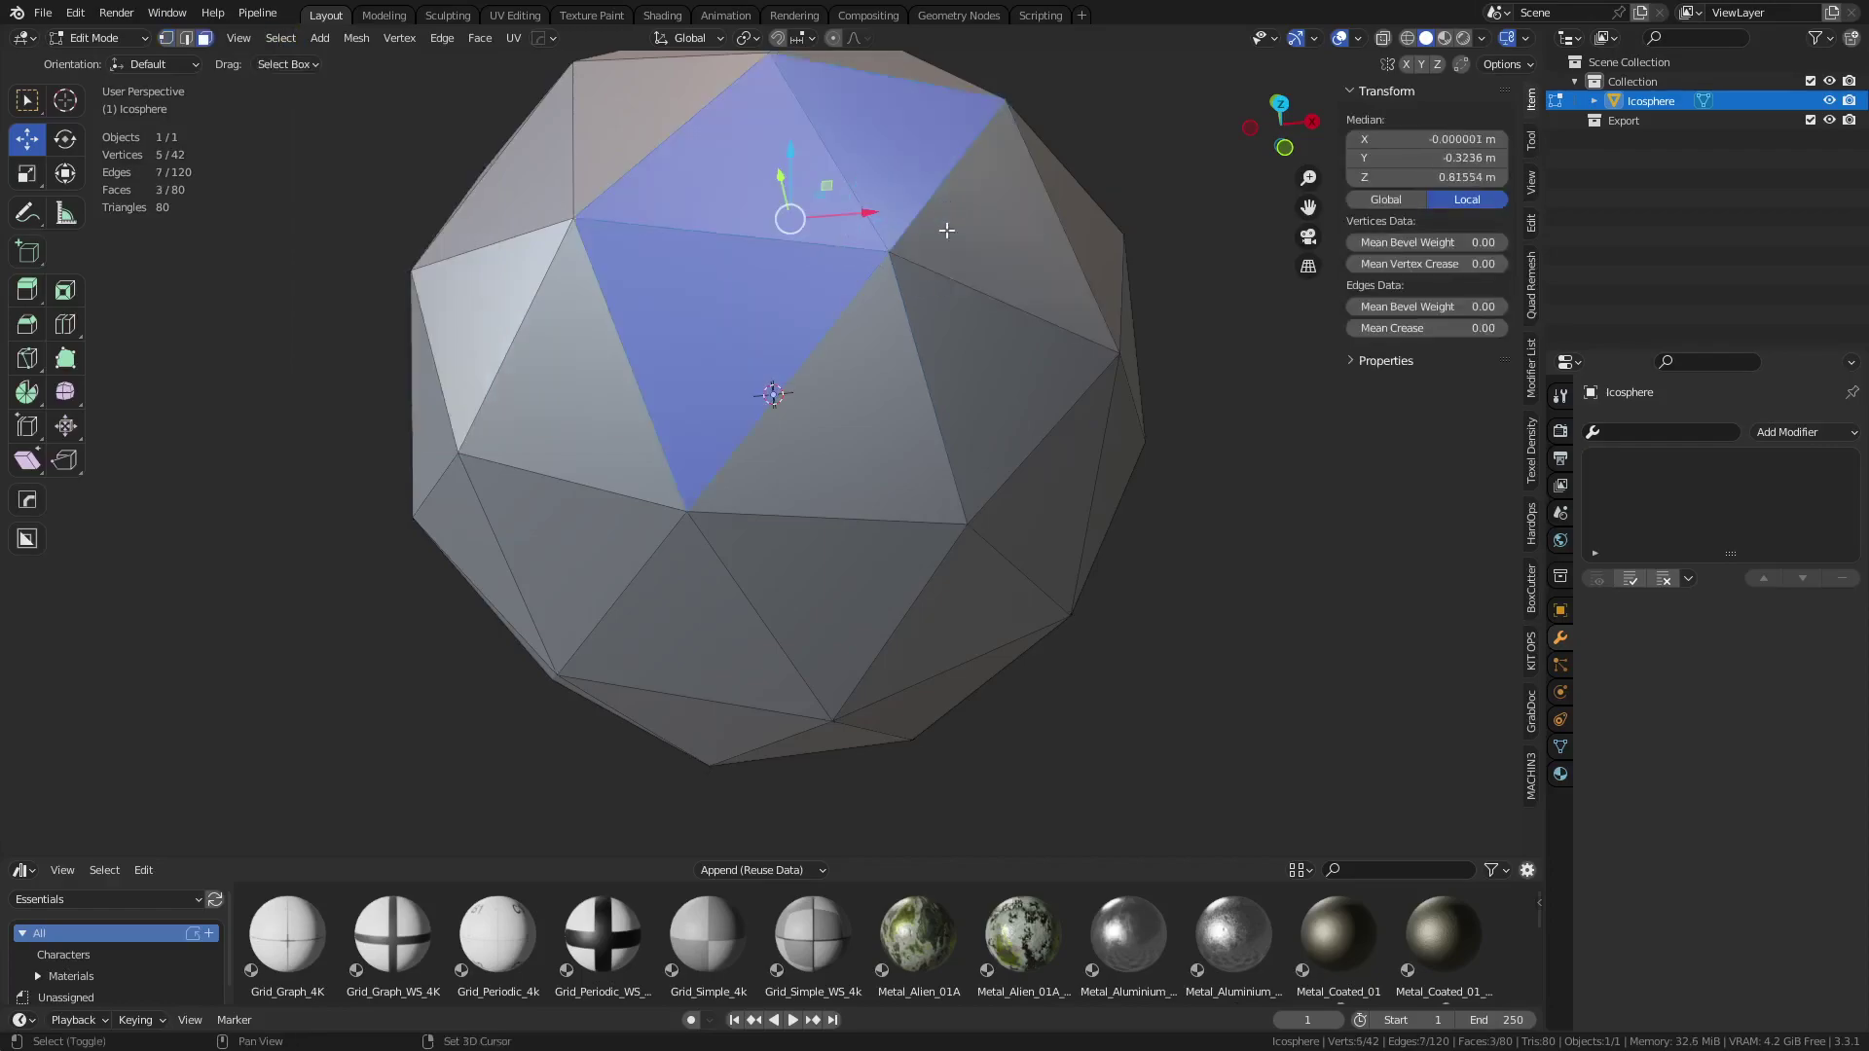
shift+click(943, 321)
shift+click(1013, 233)
shift+click(878, 356)
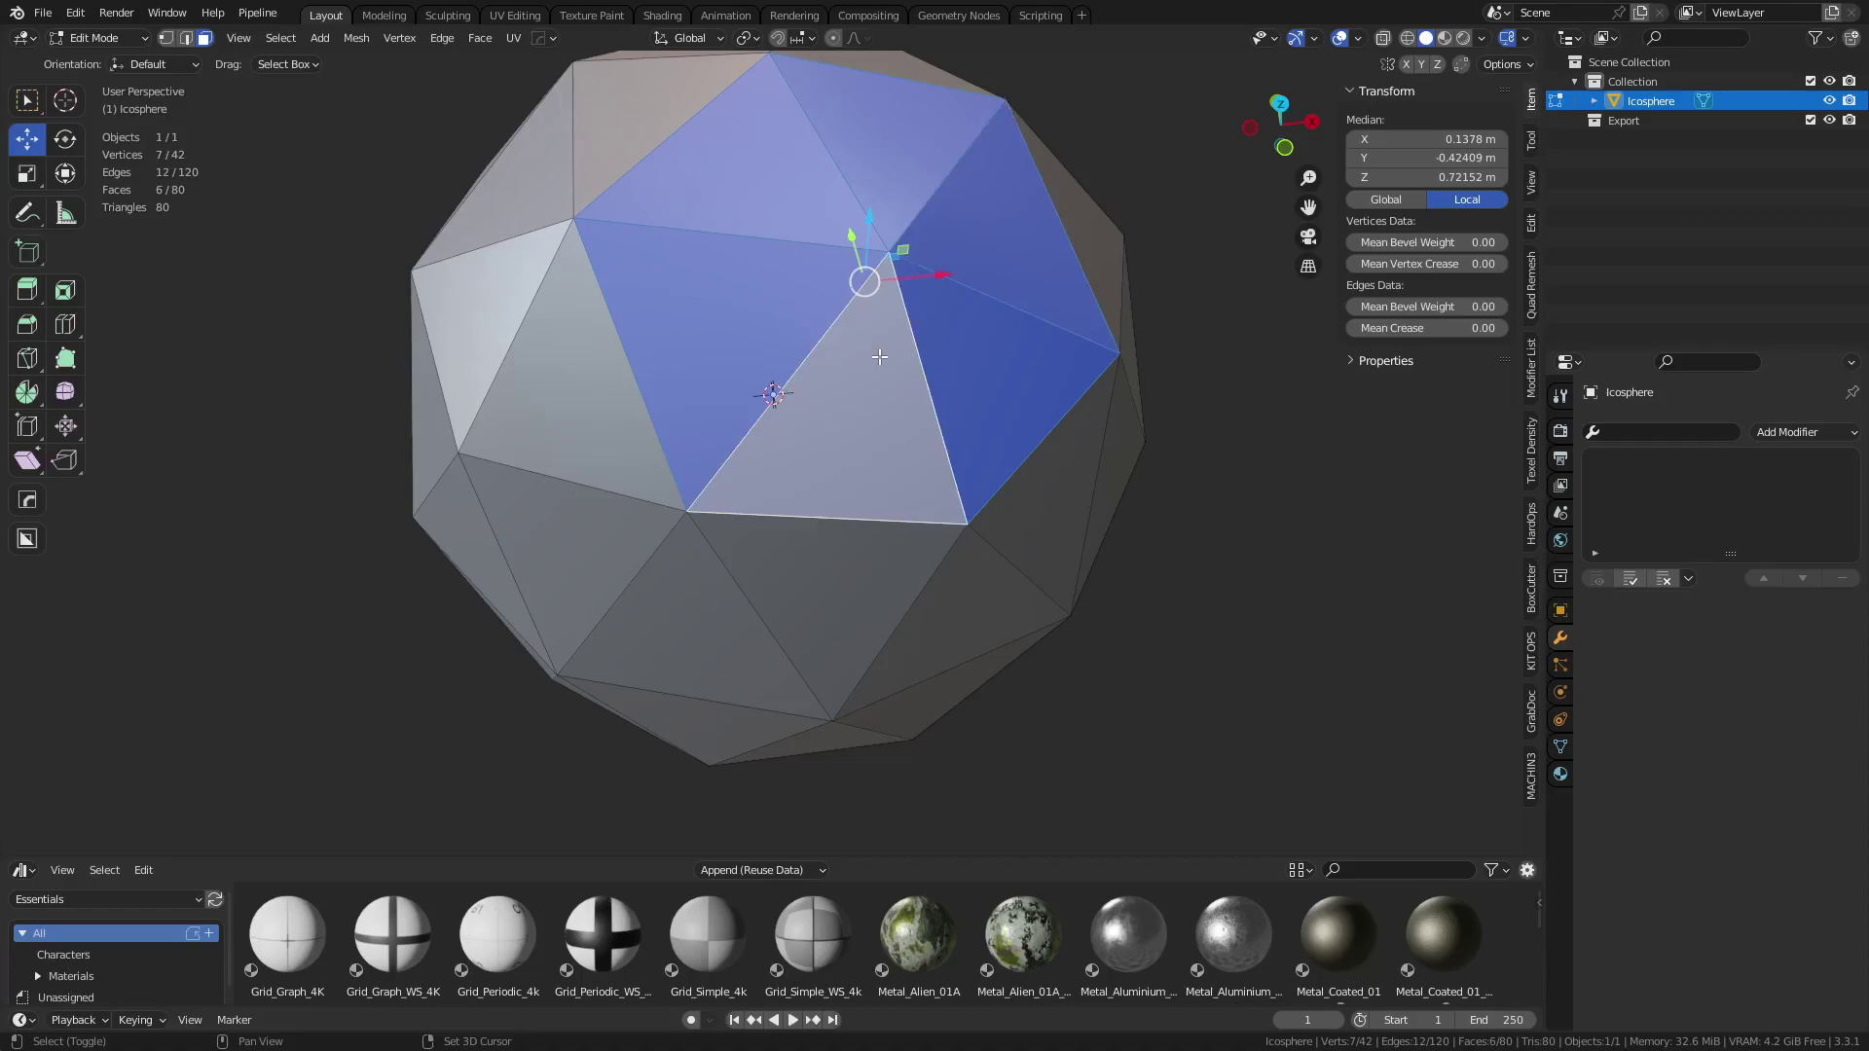
key(2)
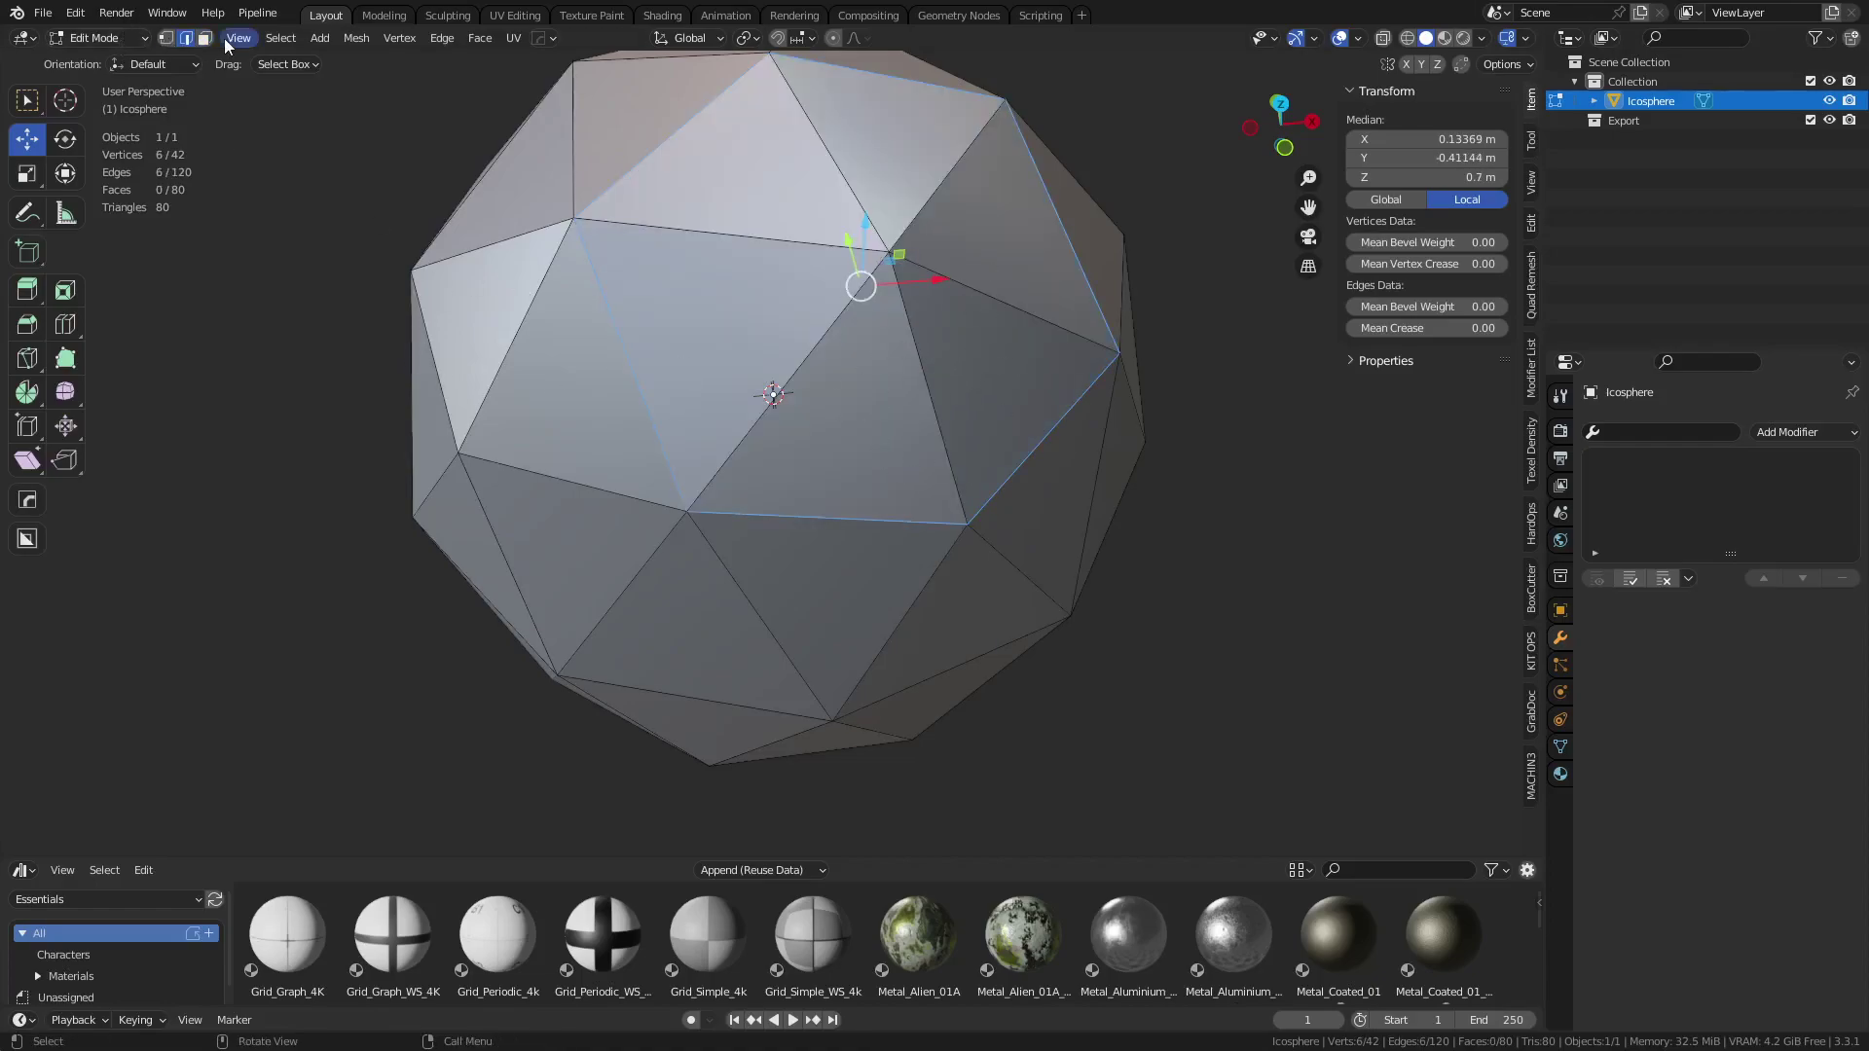
Review the Select Similar criteria available for the selected edges
click(281, 38)
mouse_move(415, 358)
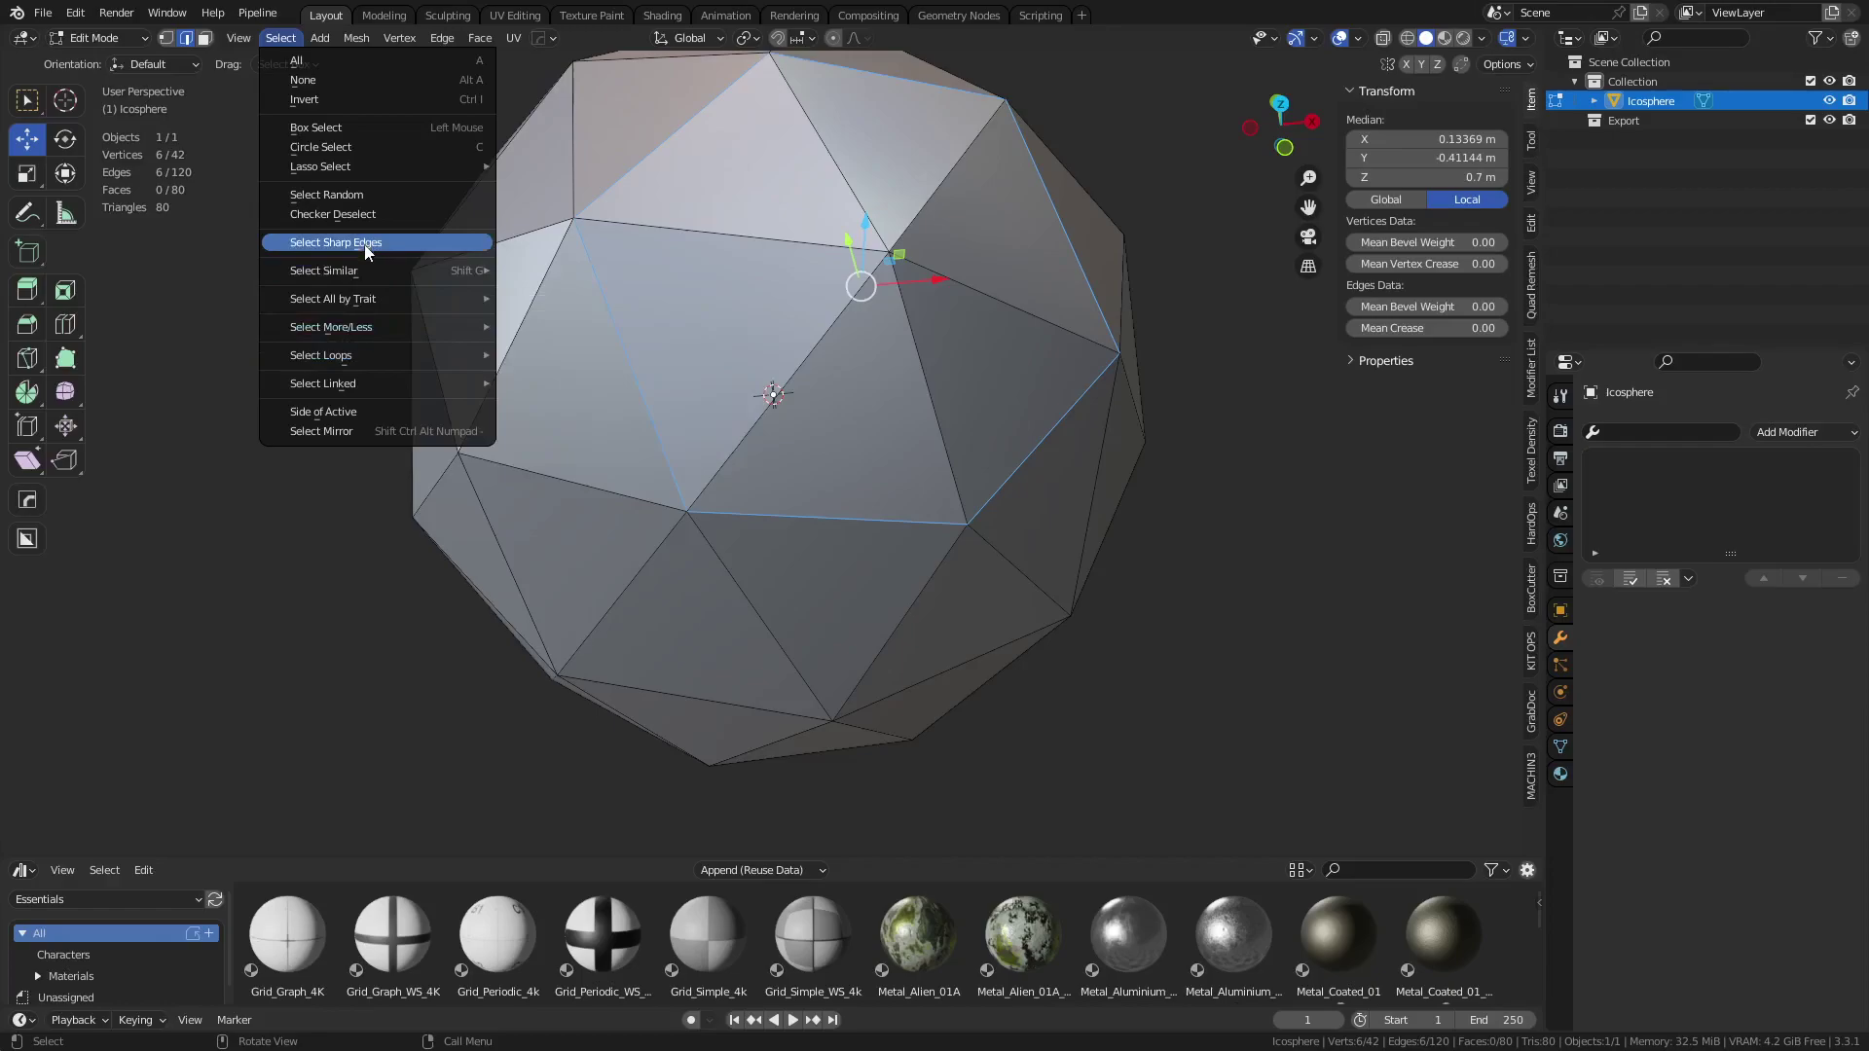
mouse_move(372, 274)
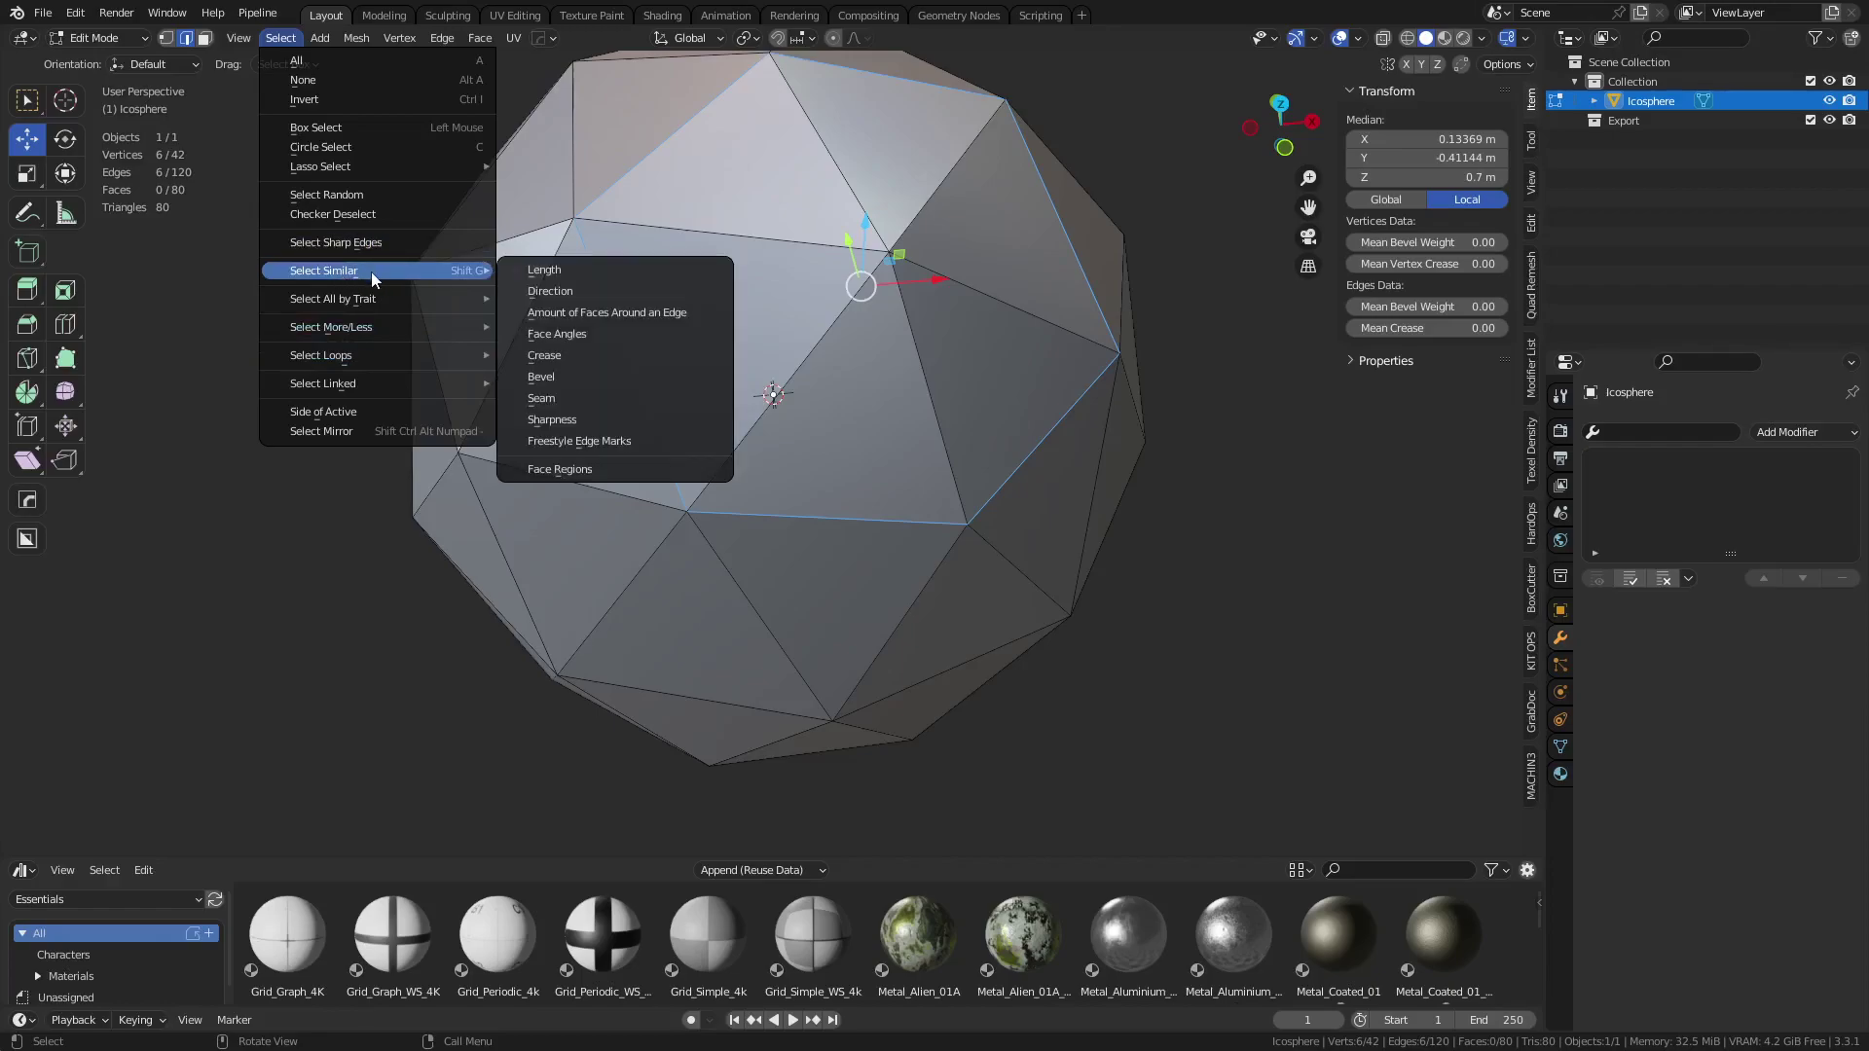
shift+drag(1036, 362, 976, 447)
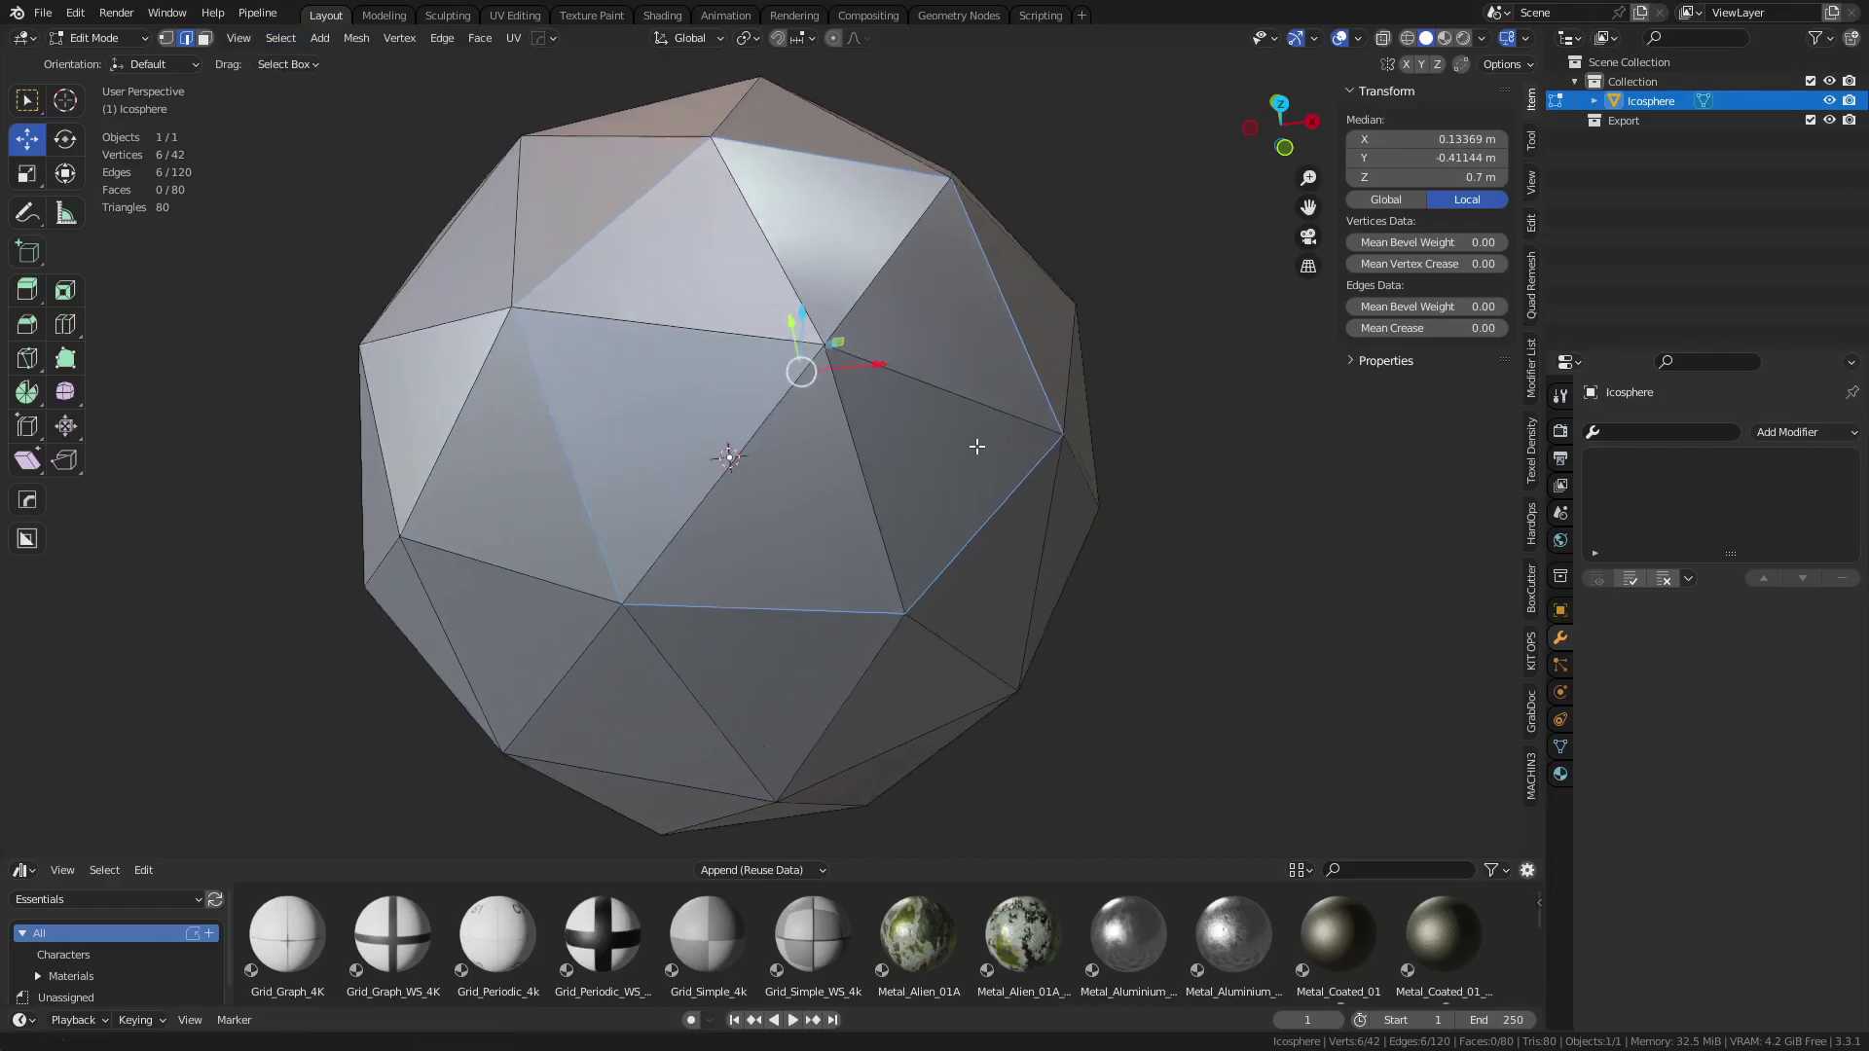
Select the upper front vertex and review the Select Similar criteria available for vertices
key(1)
click(820, 352)
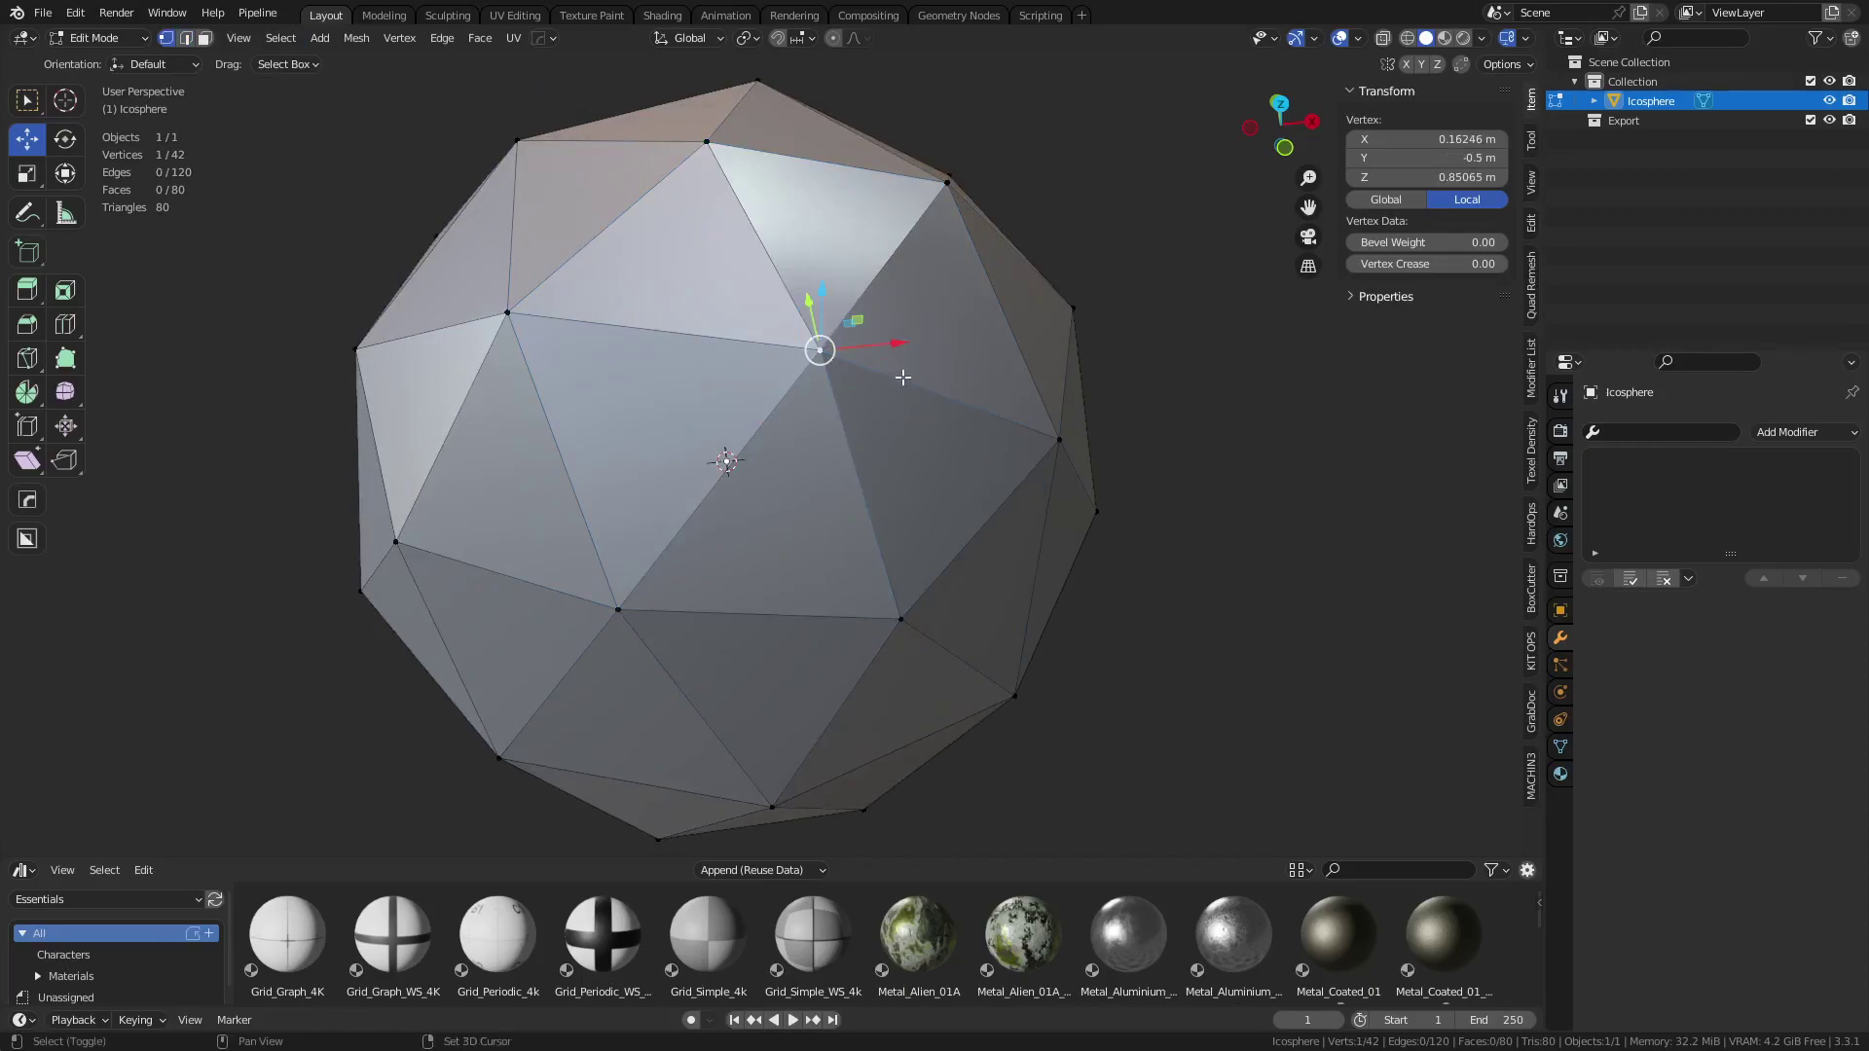
key(shift+g)
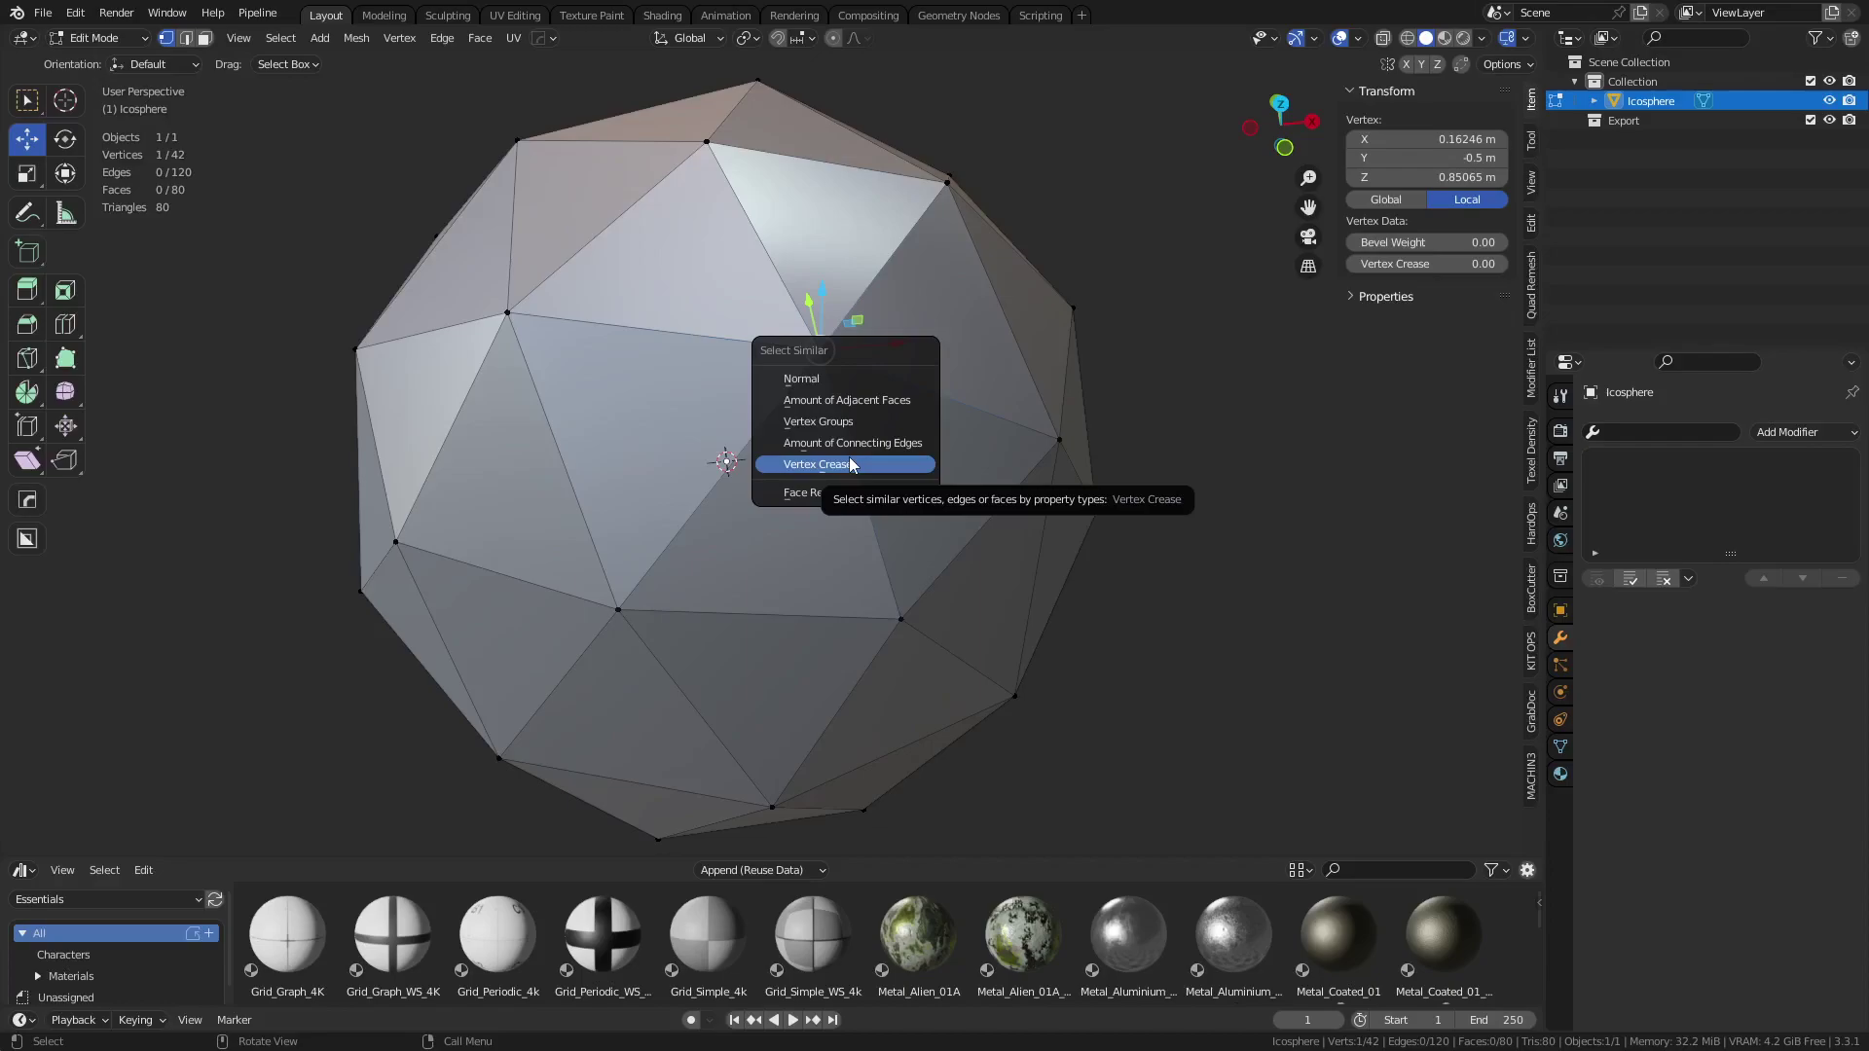
key(Escape)
Select the six faces around the upper front vertex and review the Select Similar criteria available for faces
key(3)
click(753, 324)
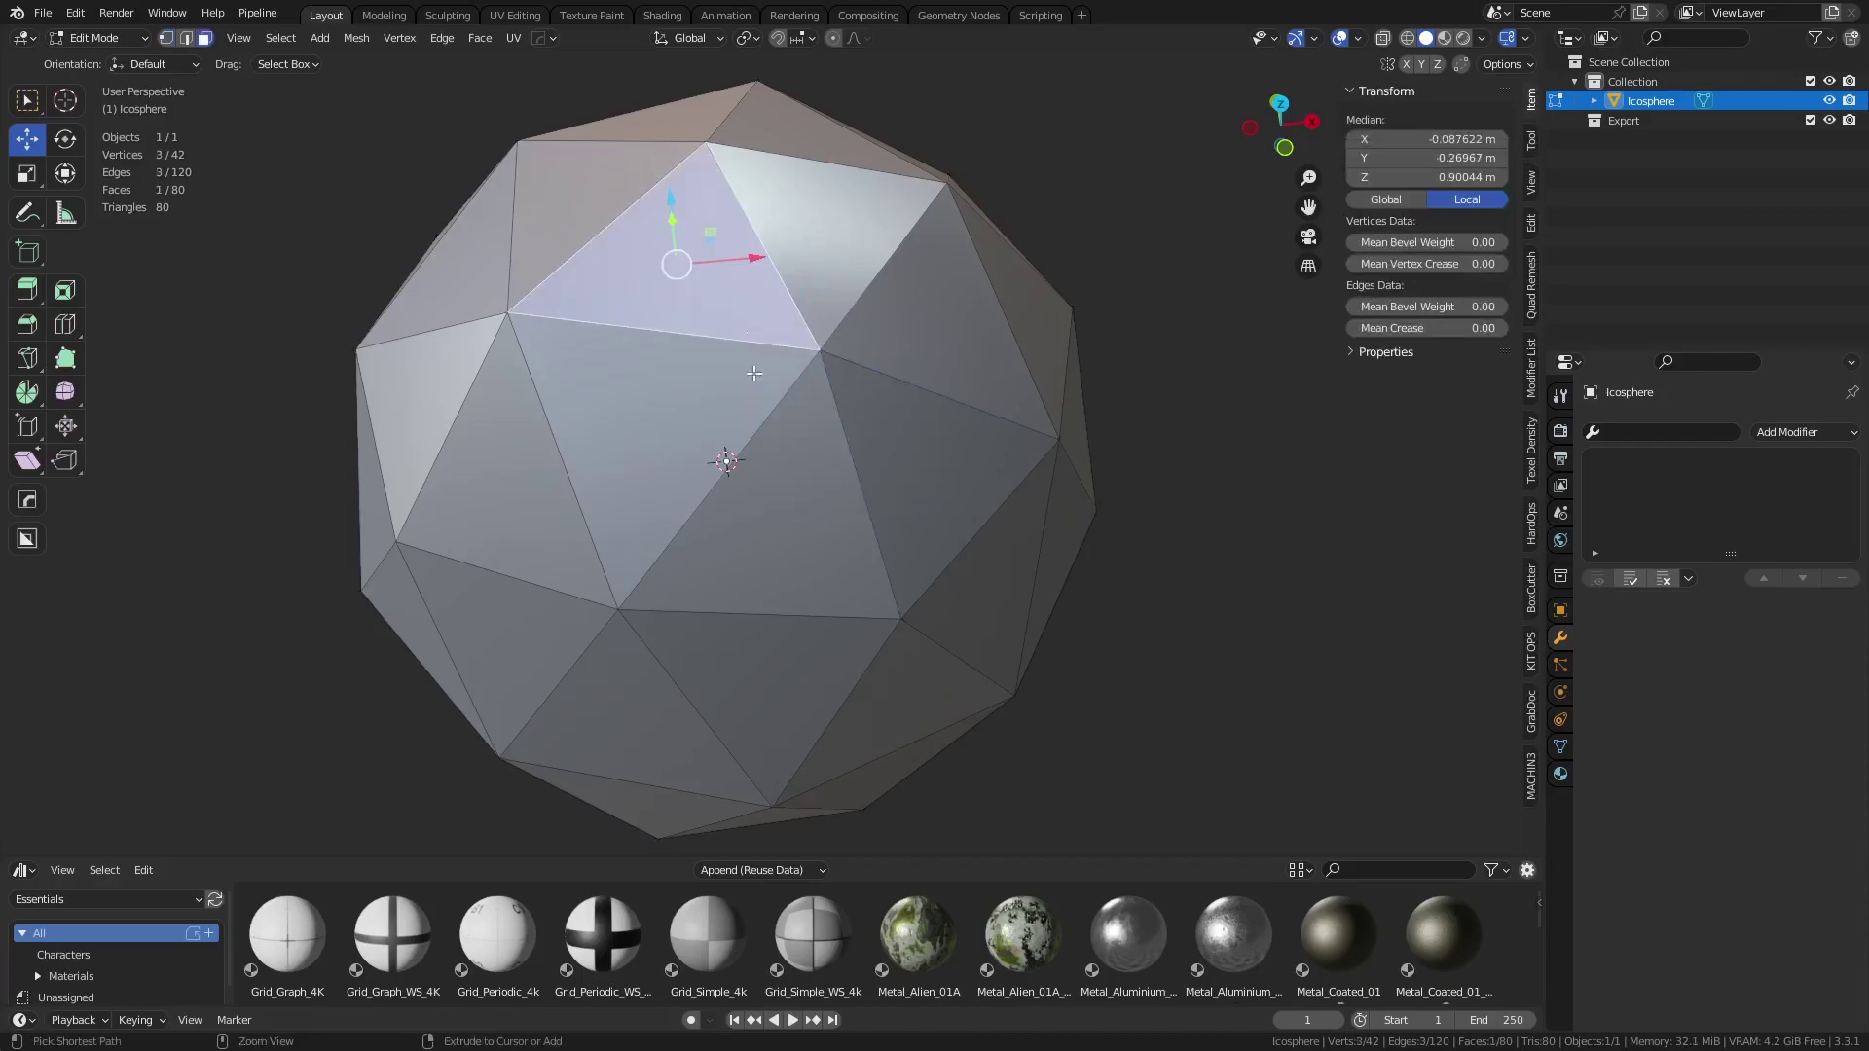
ctrl+click(779, 490)
ctrl+click(900, 387)
ctrl+click(1001, 387)
key(shift+g)
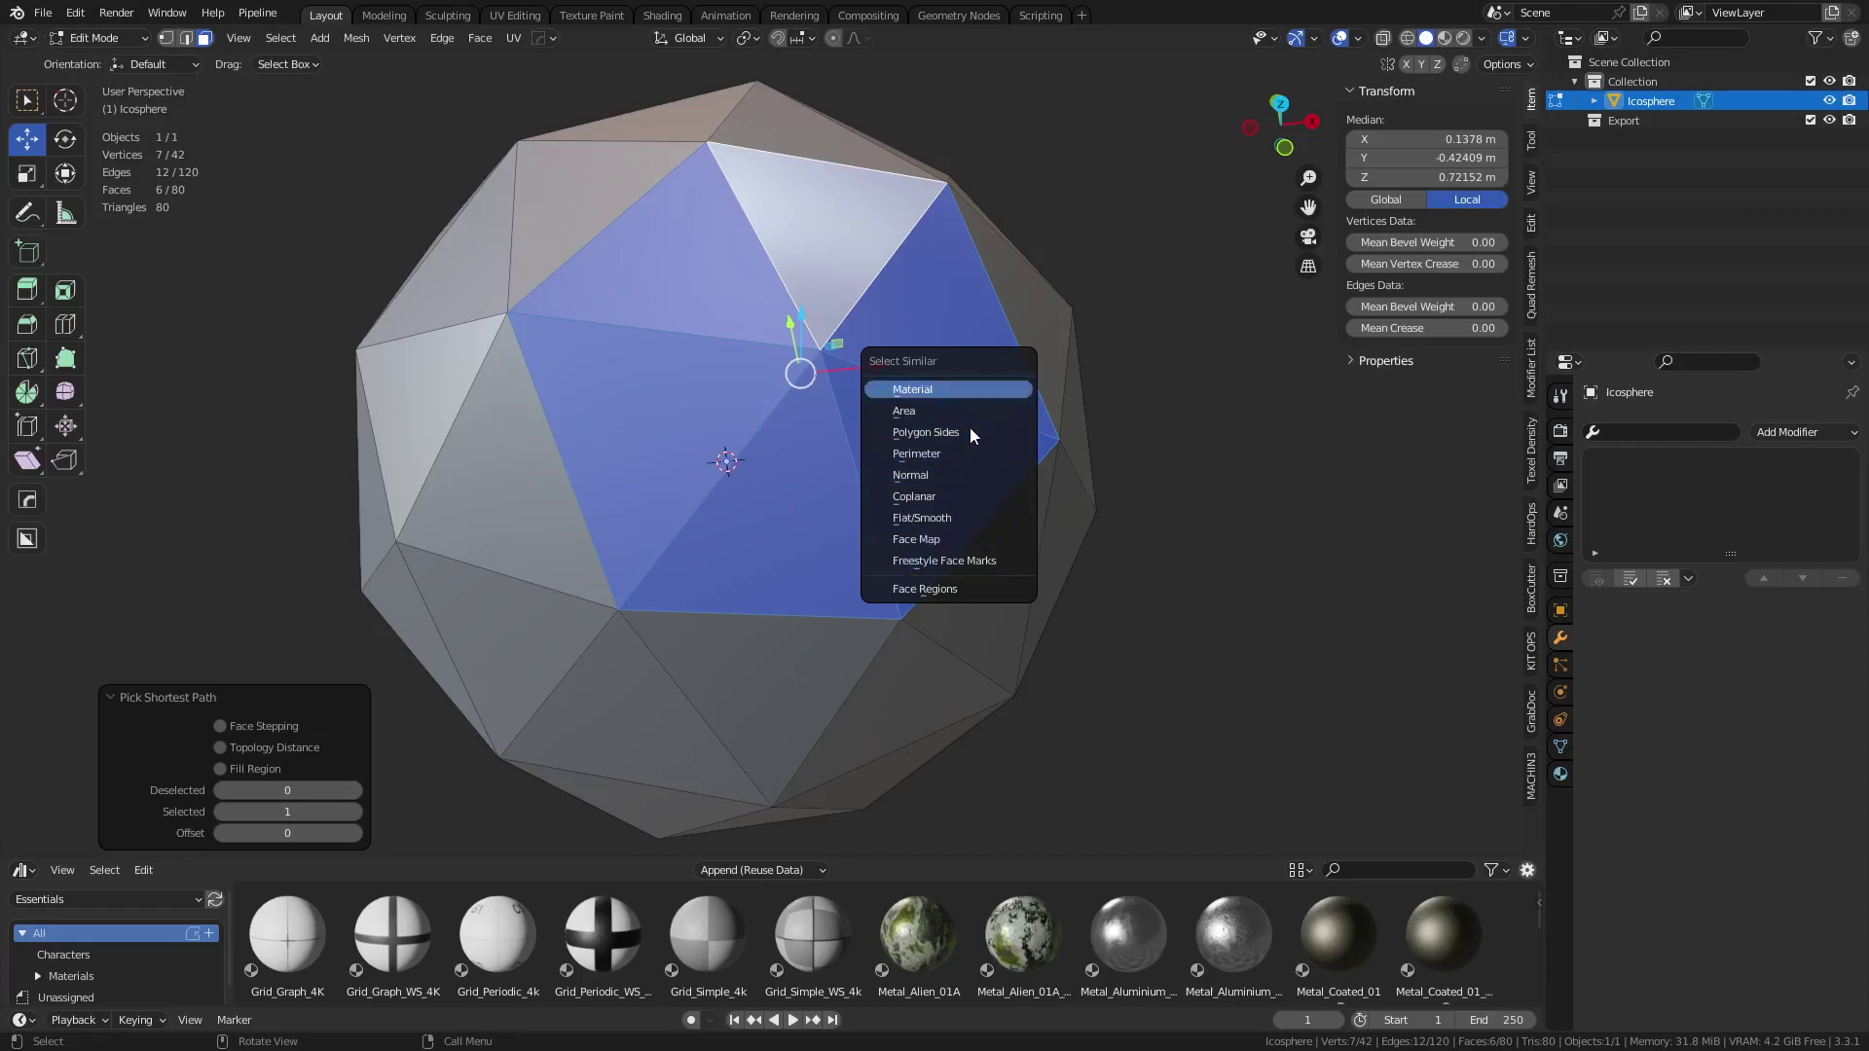
click(168, 34)
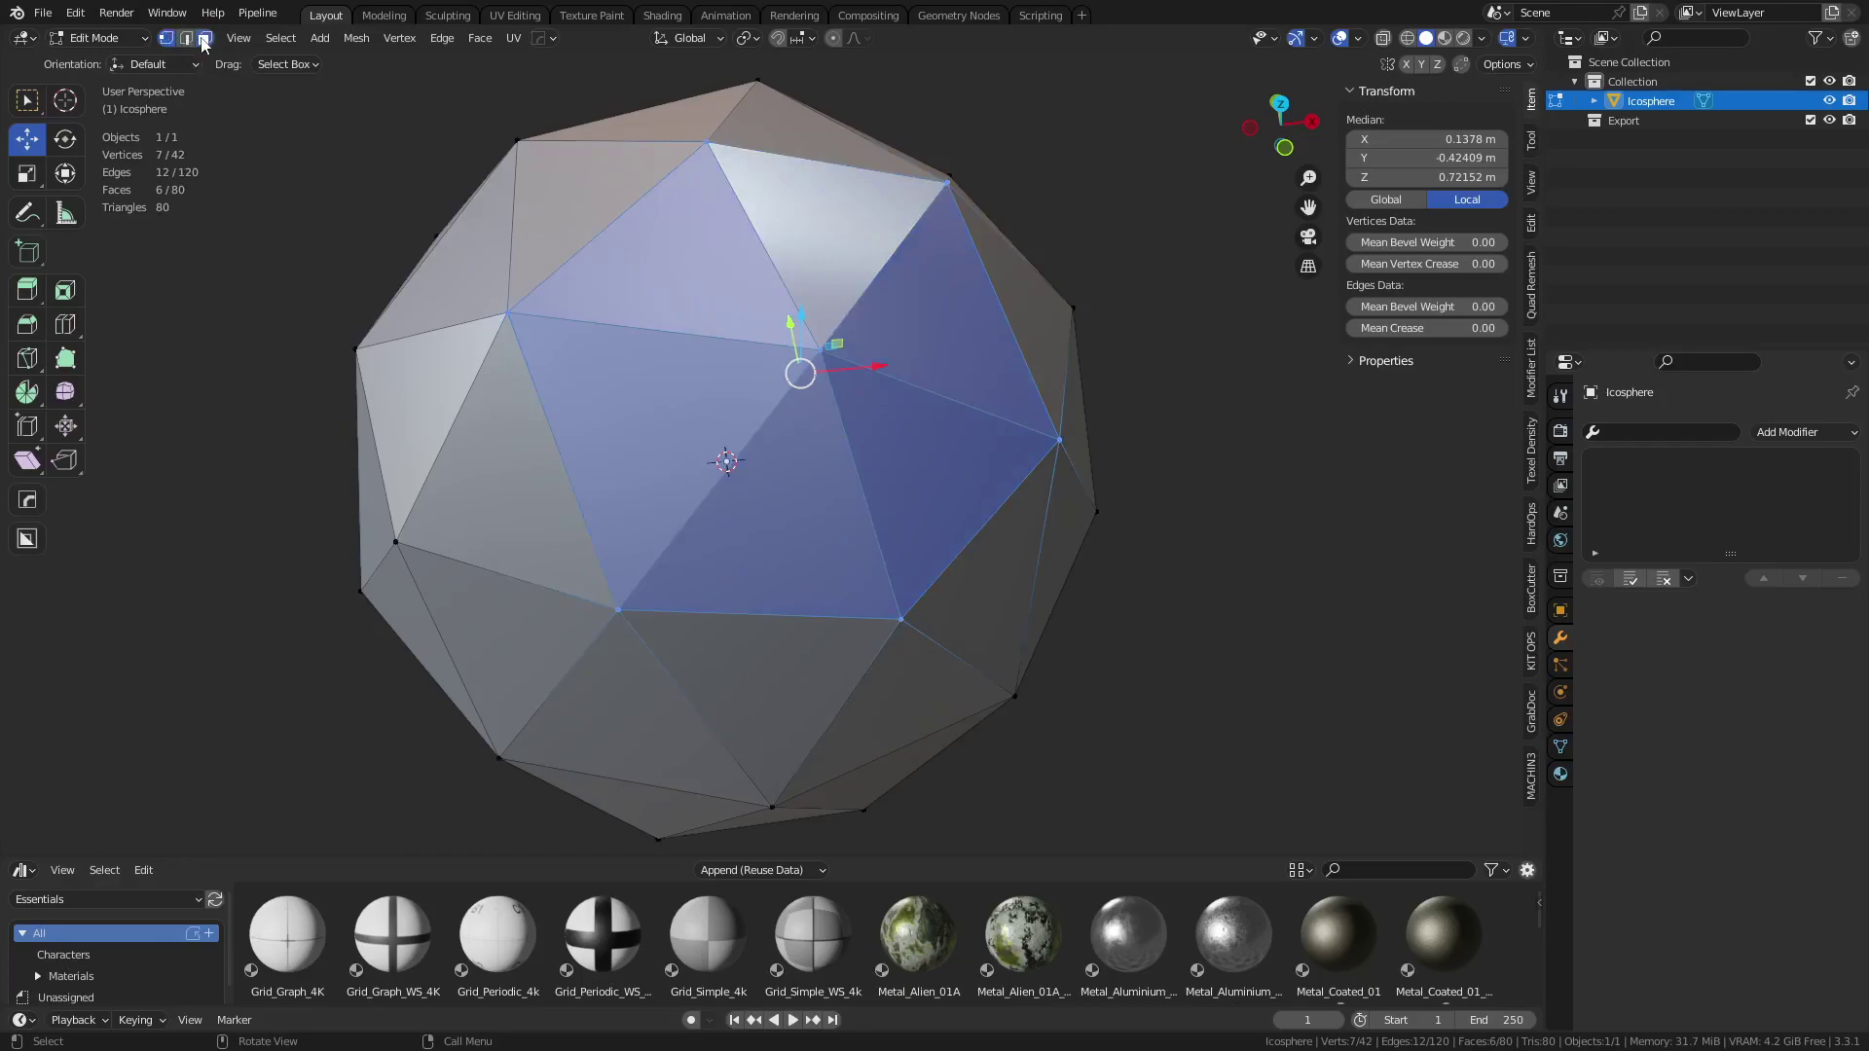
click(201, 38)
Select the upper front vertex and extend the selection to all vertices with an equal Amount of Adjacent Faces
key(1)
key(grave)
key(Escape)
click(819, 352)
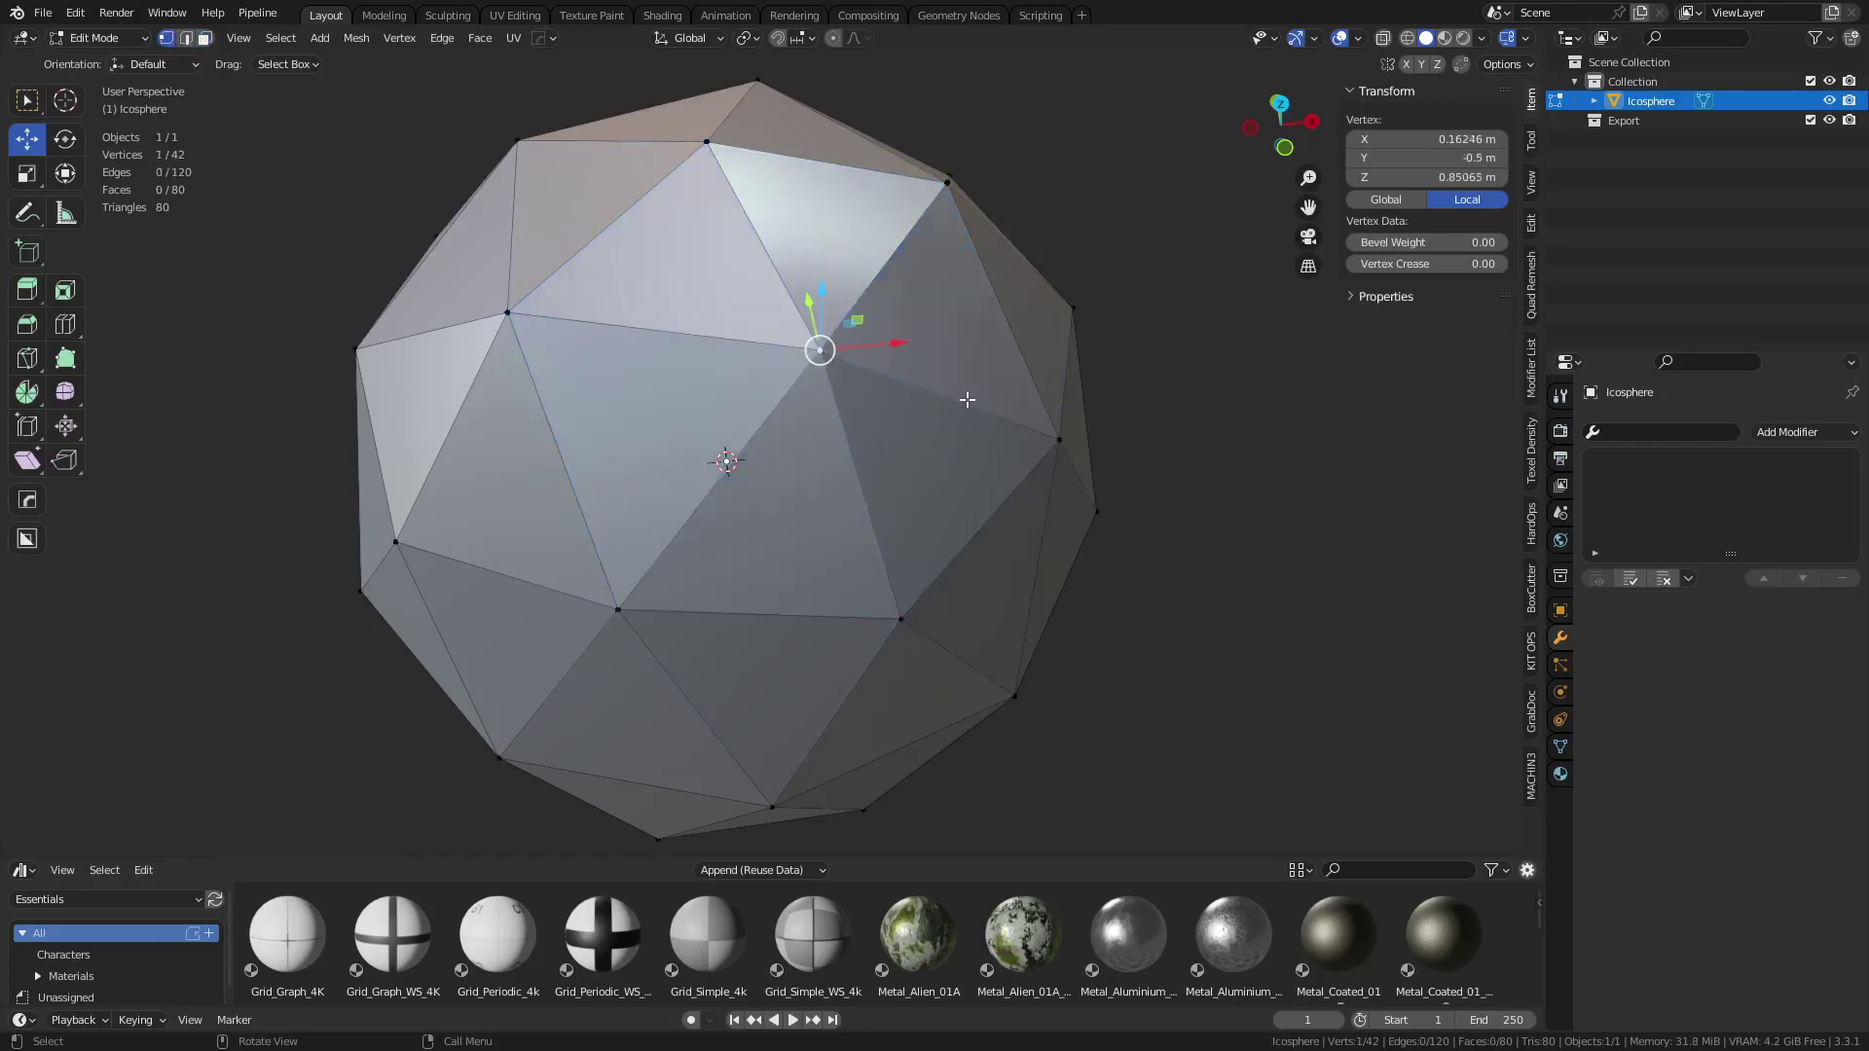
shift+middle_drag(967, 400, 900, 386)
middle_drag(787, 367, 815, 378)
key(shift+g)
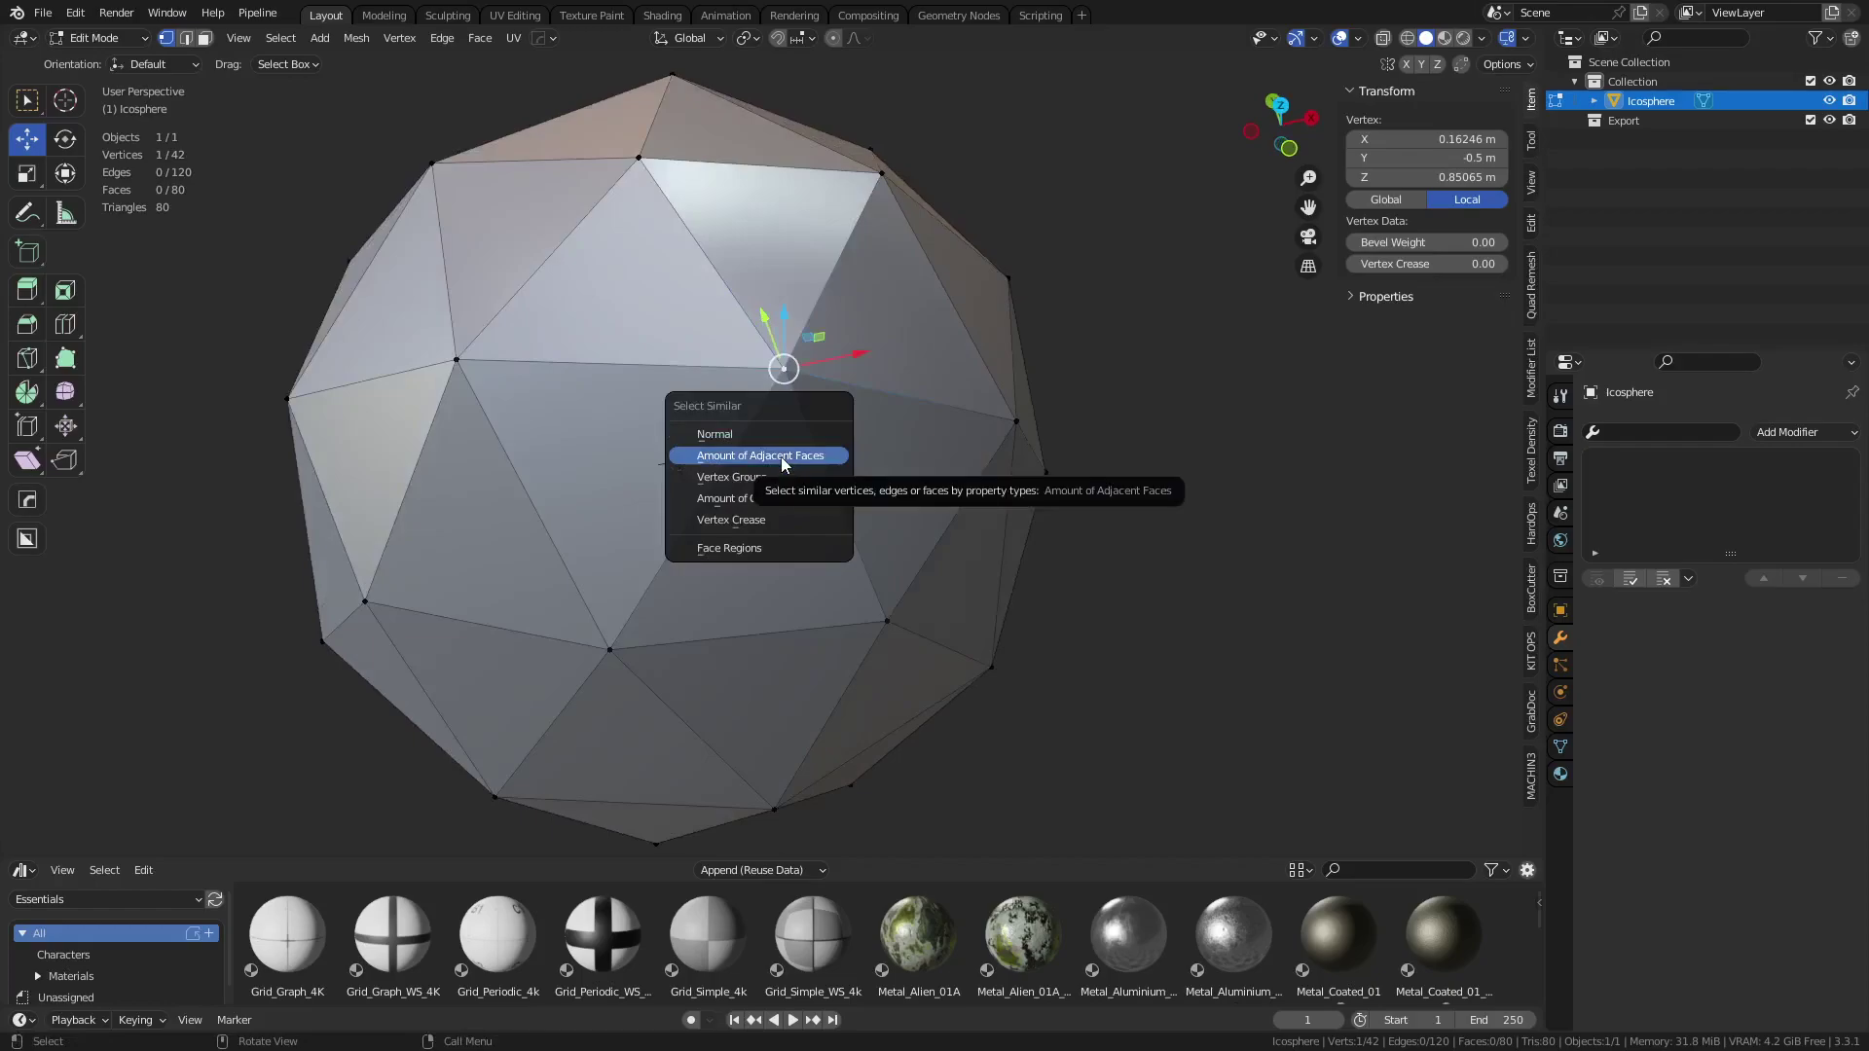
click(781, 458)
scroll(827, 492, down, 3)
middle_drag(837, 506, 694, 378)
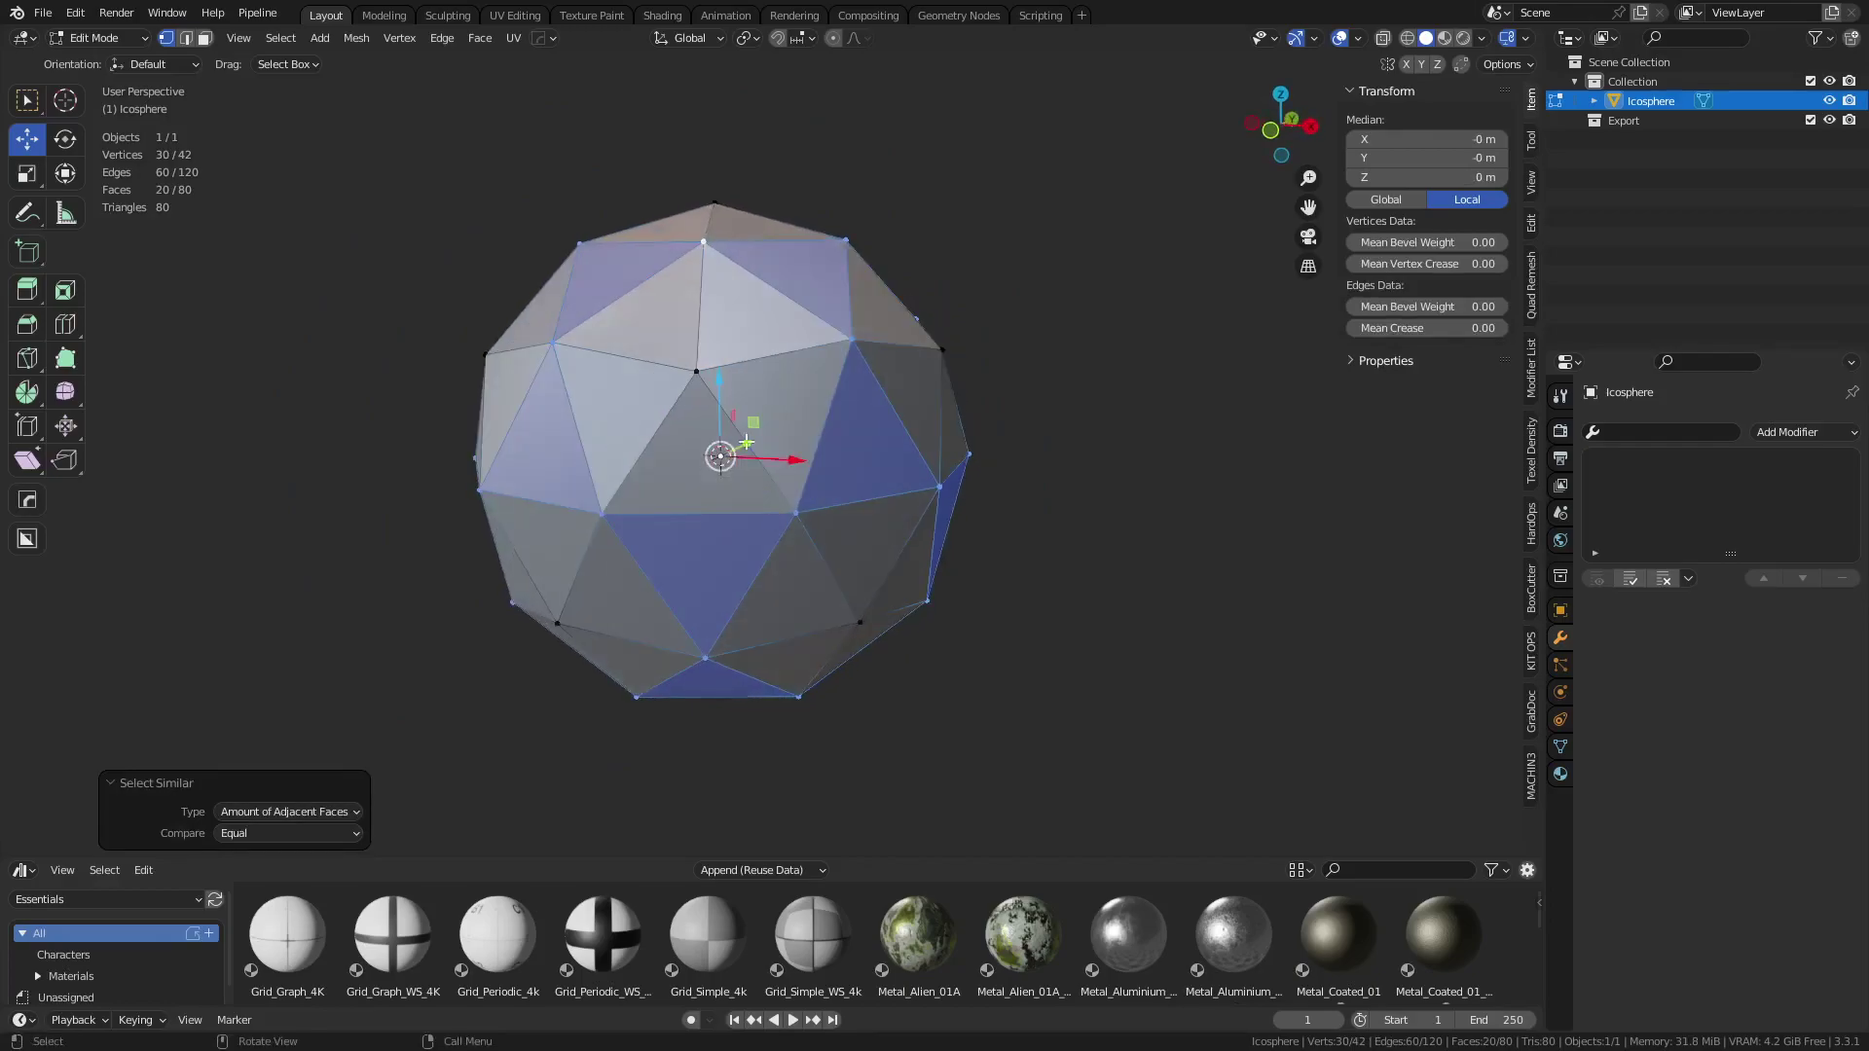
Select a vertex where five triangles meet and select all similar vertices by Amount of Adjacent Faces
click(693, 374)
key(shift+g)
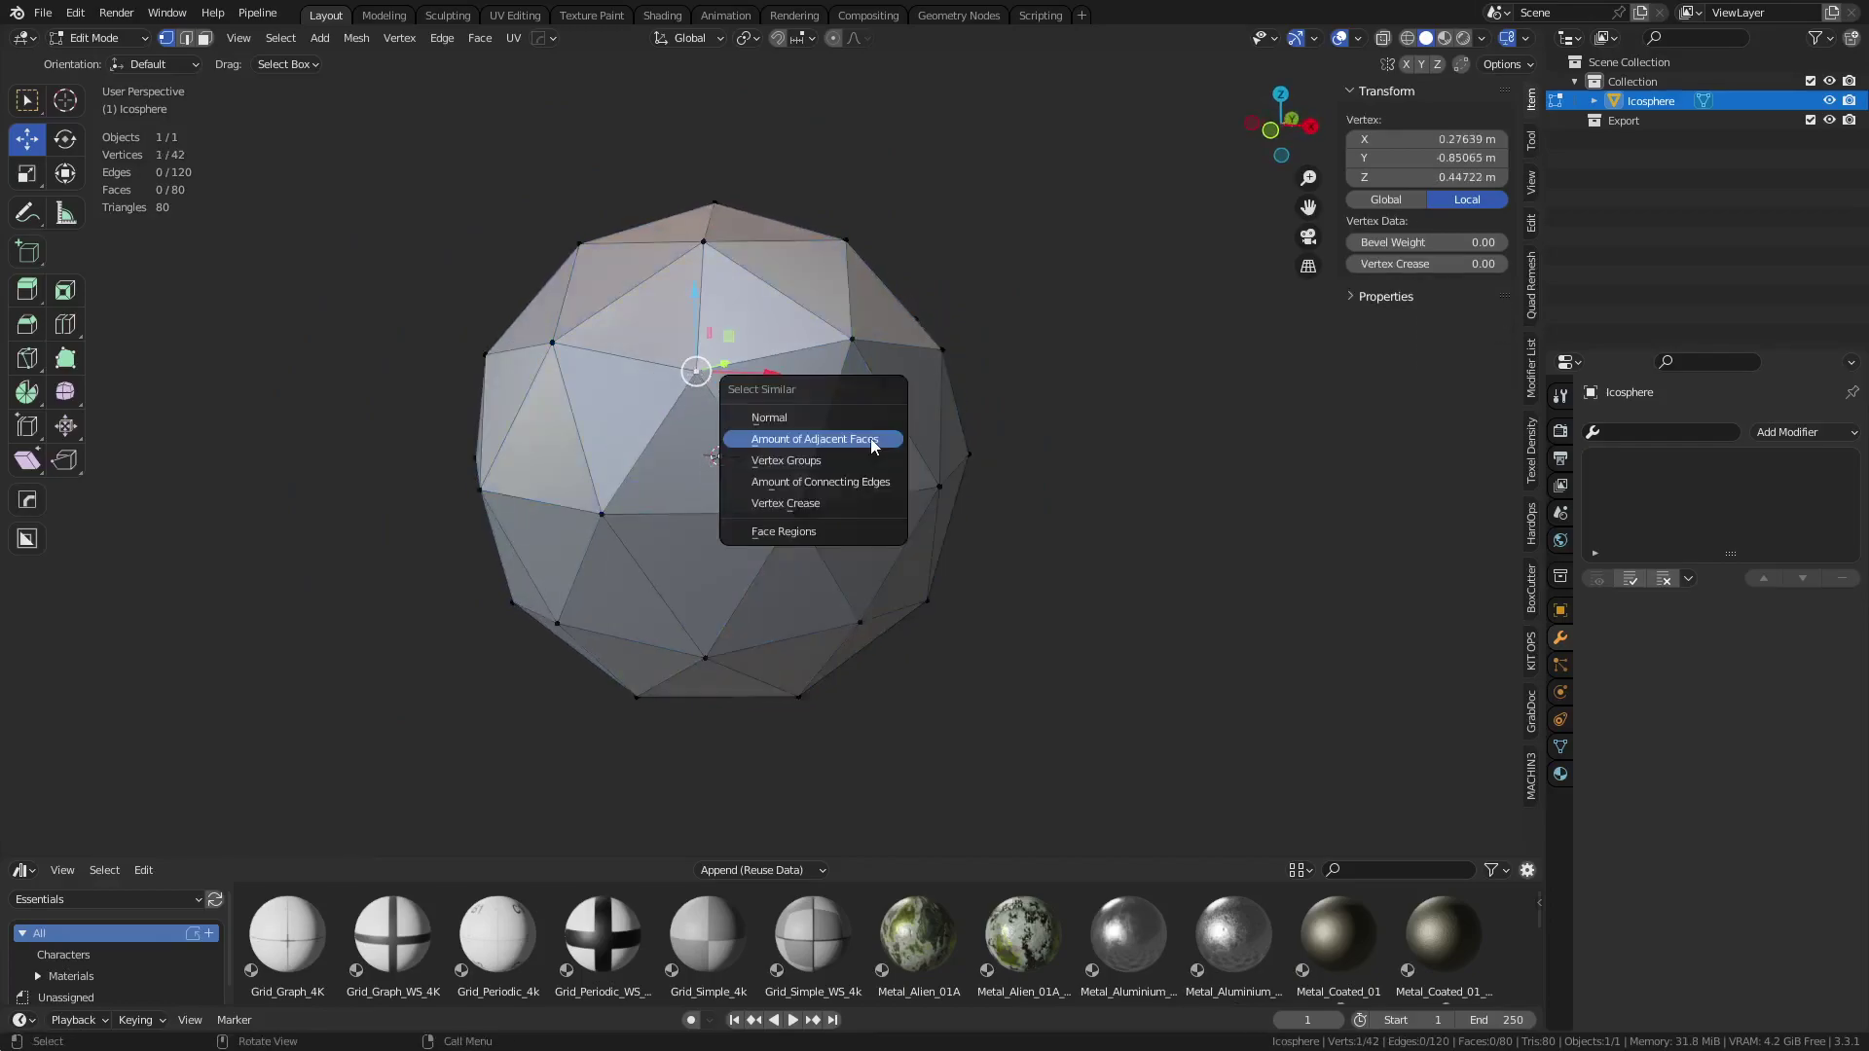
click(870, 438)
middle_drag(870, 438, 930, 488)
scroll(903, 526, up, 2)
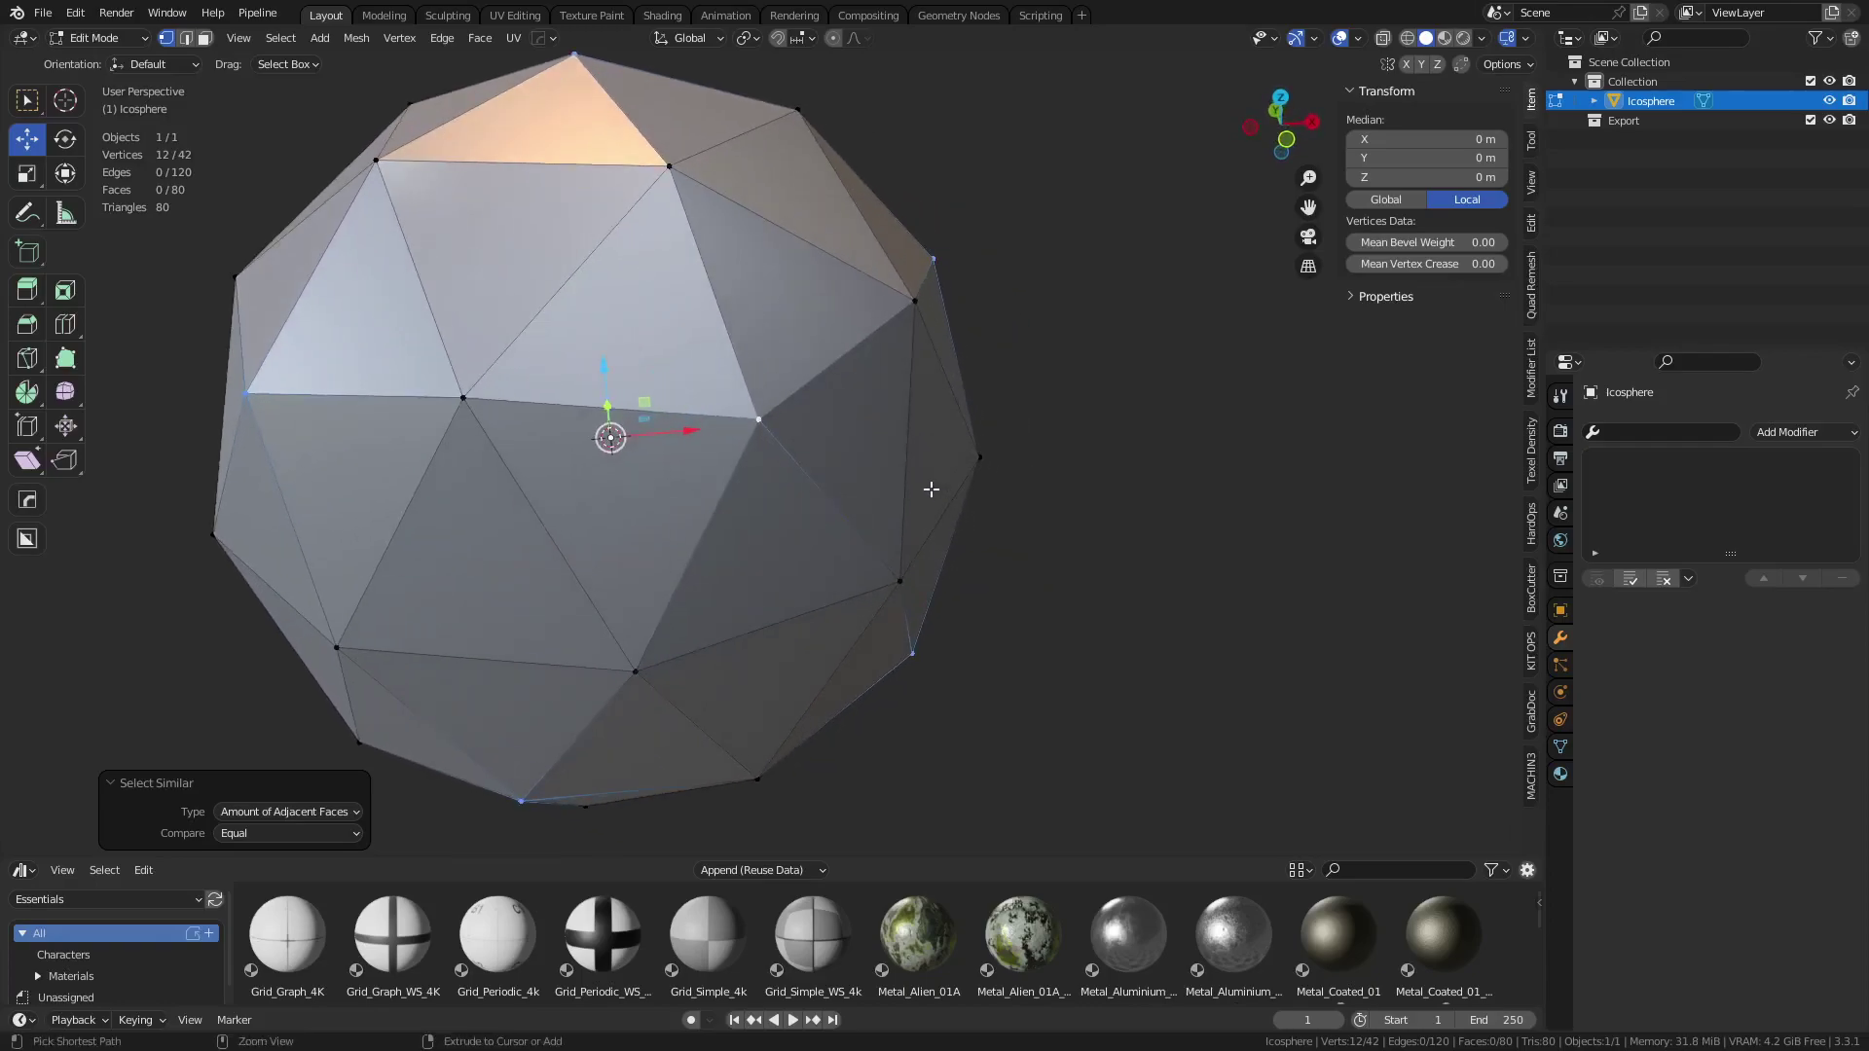
Bevel the selected vertices into pentagons about 0.2 m wide with one segment, then deselect everything in face selection
key(ctrl+b)
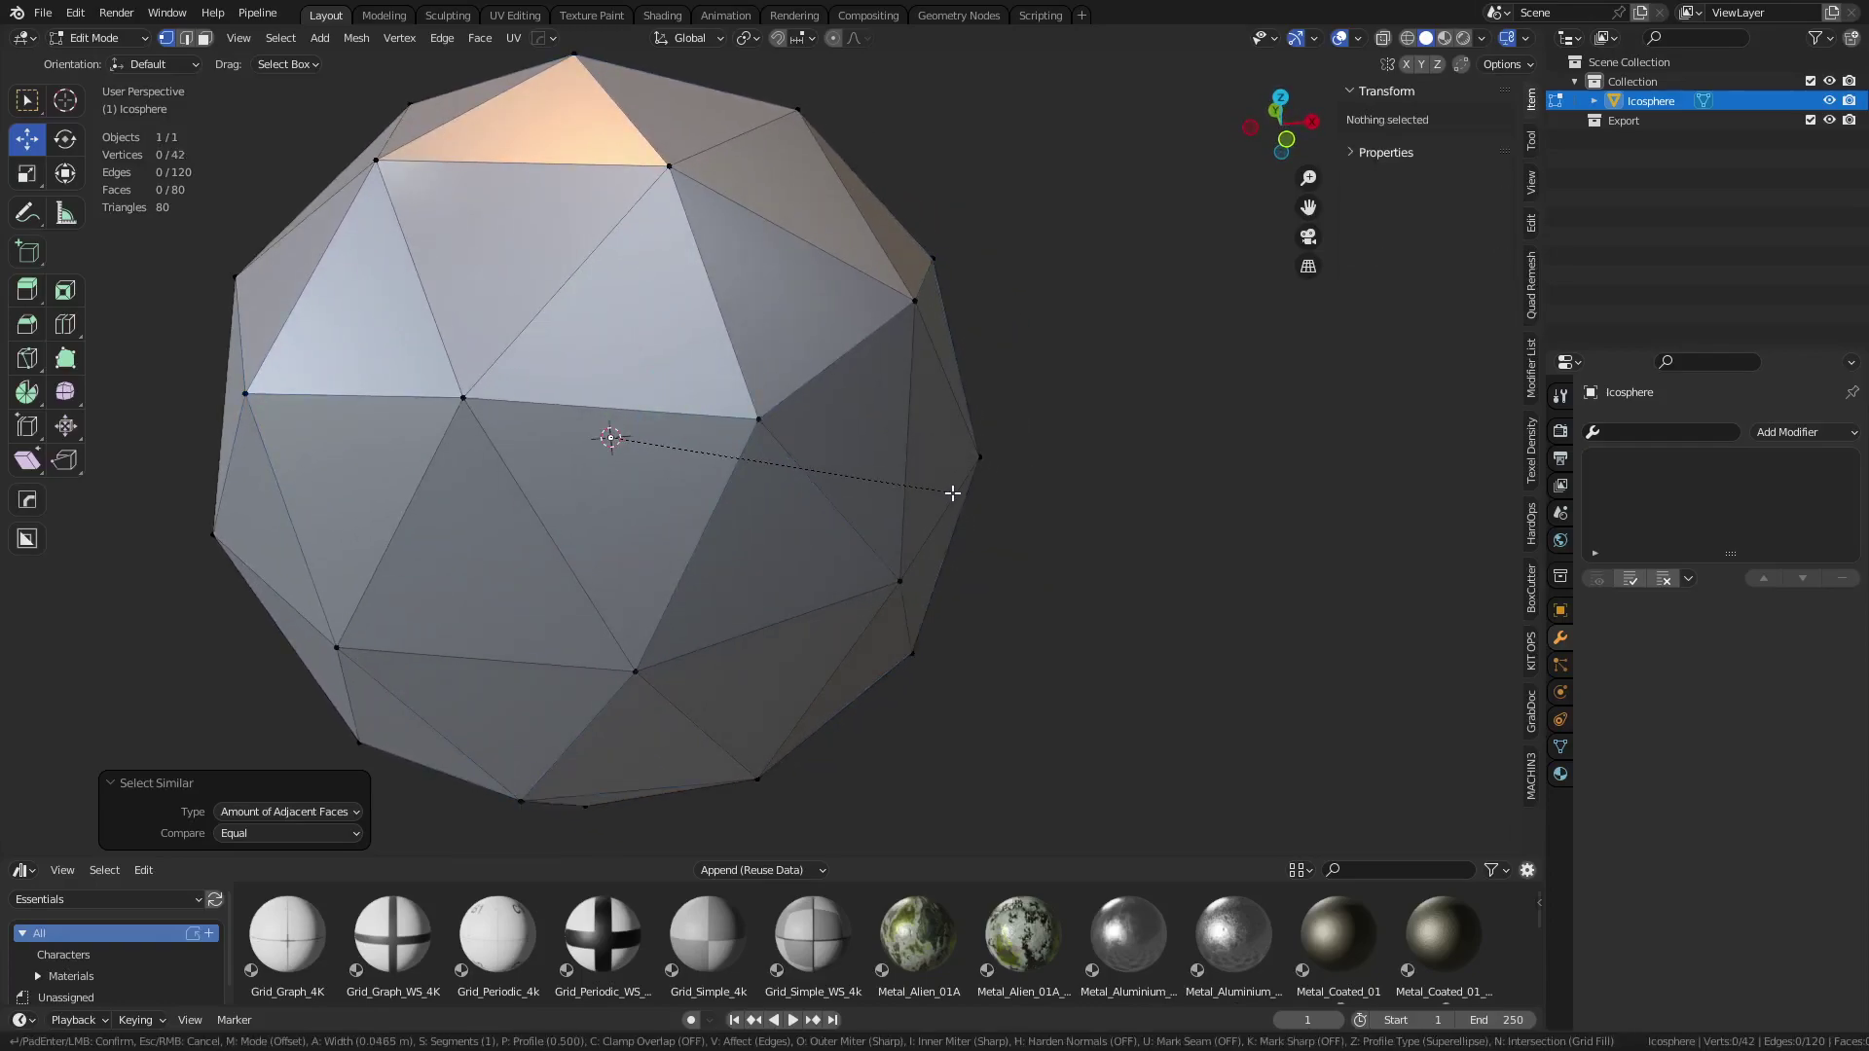
key(v)
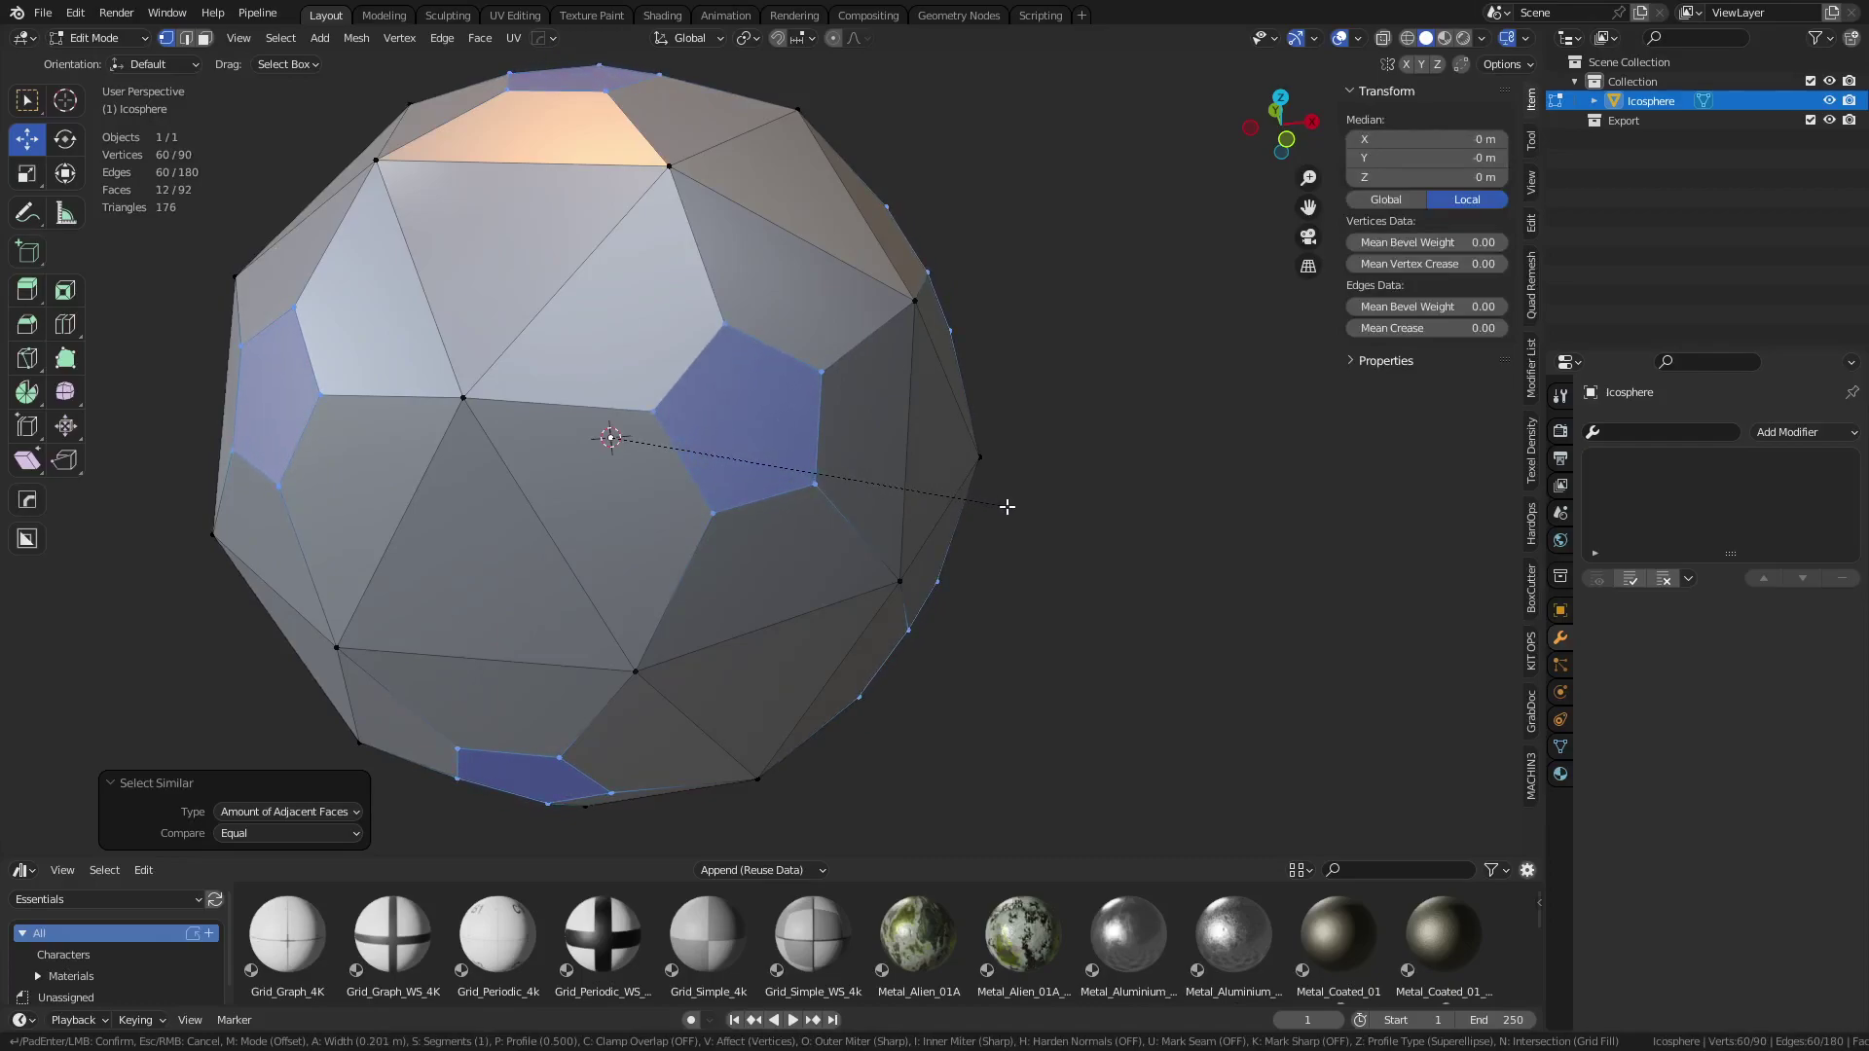
click(1002, 508)
click(1081, 492)
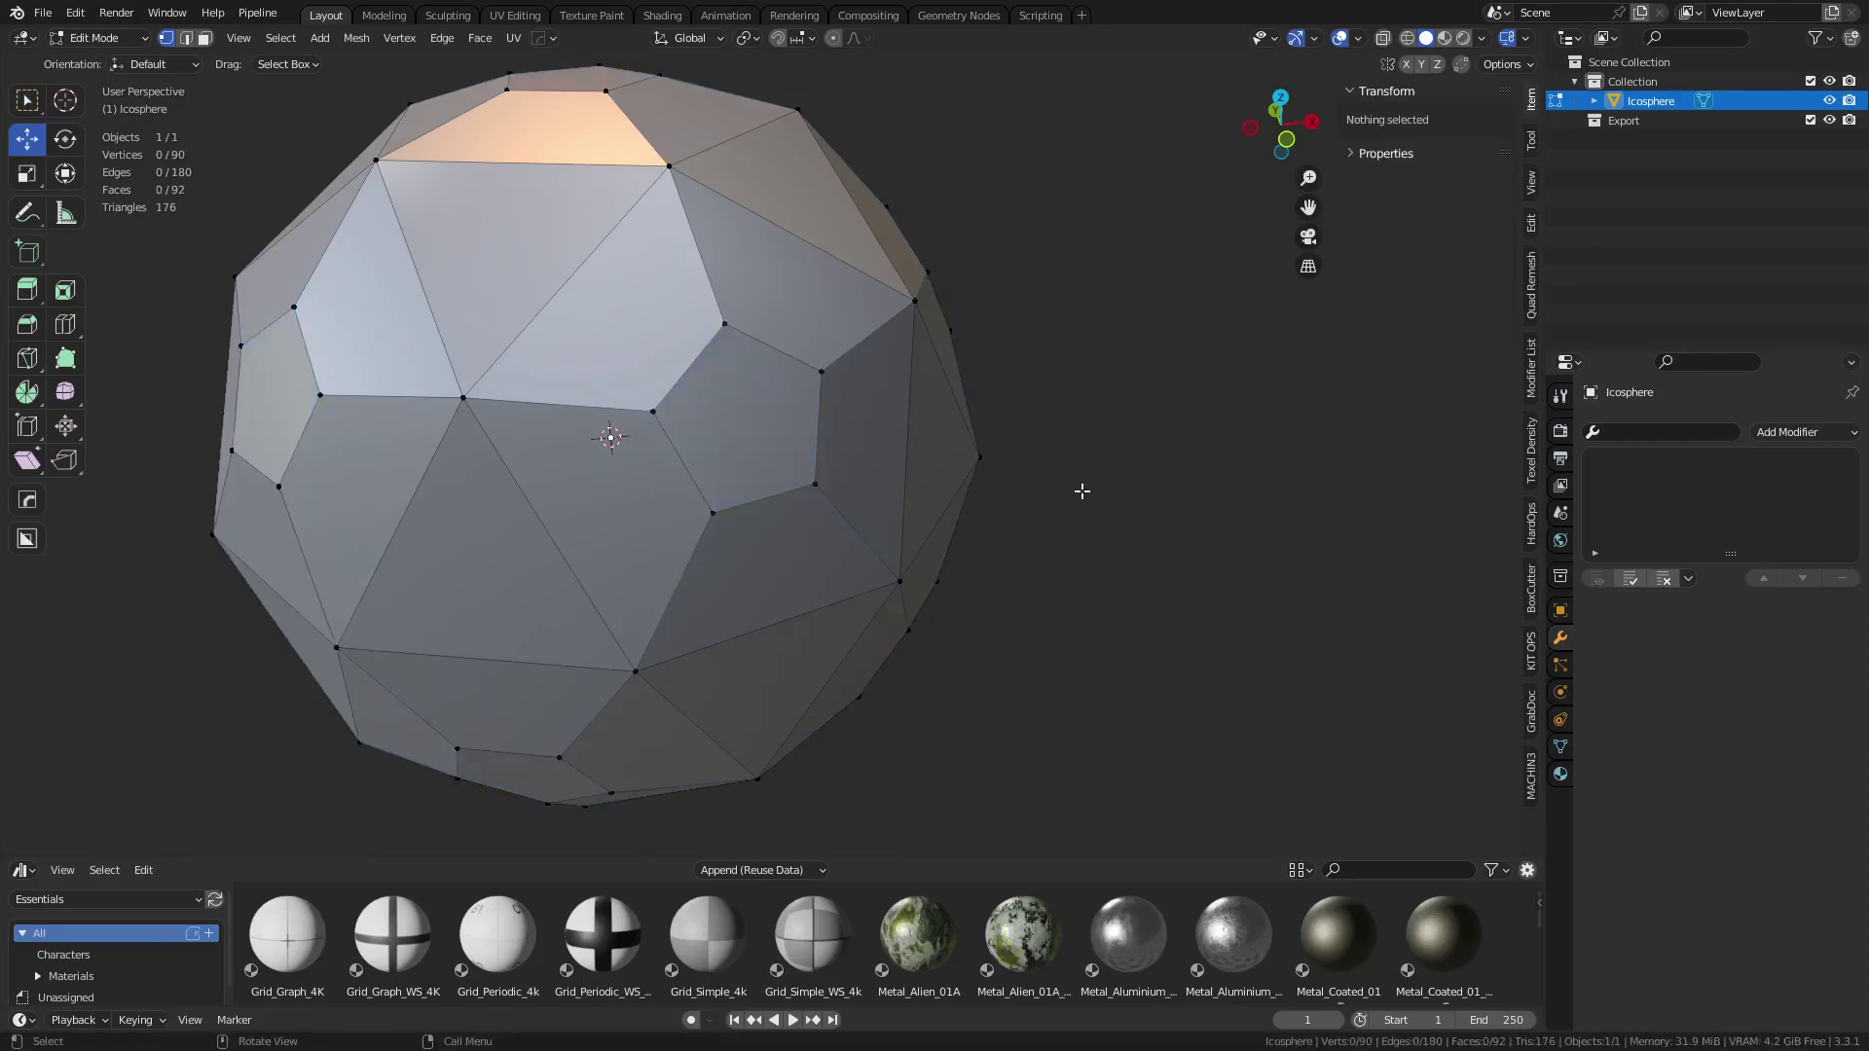
Select one pentagonal face and extend the selection to all faces of similar Area
click(737, 426)
middle_drag(882, 512, 838, 464)
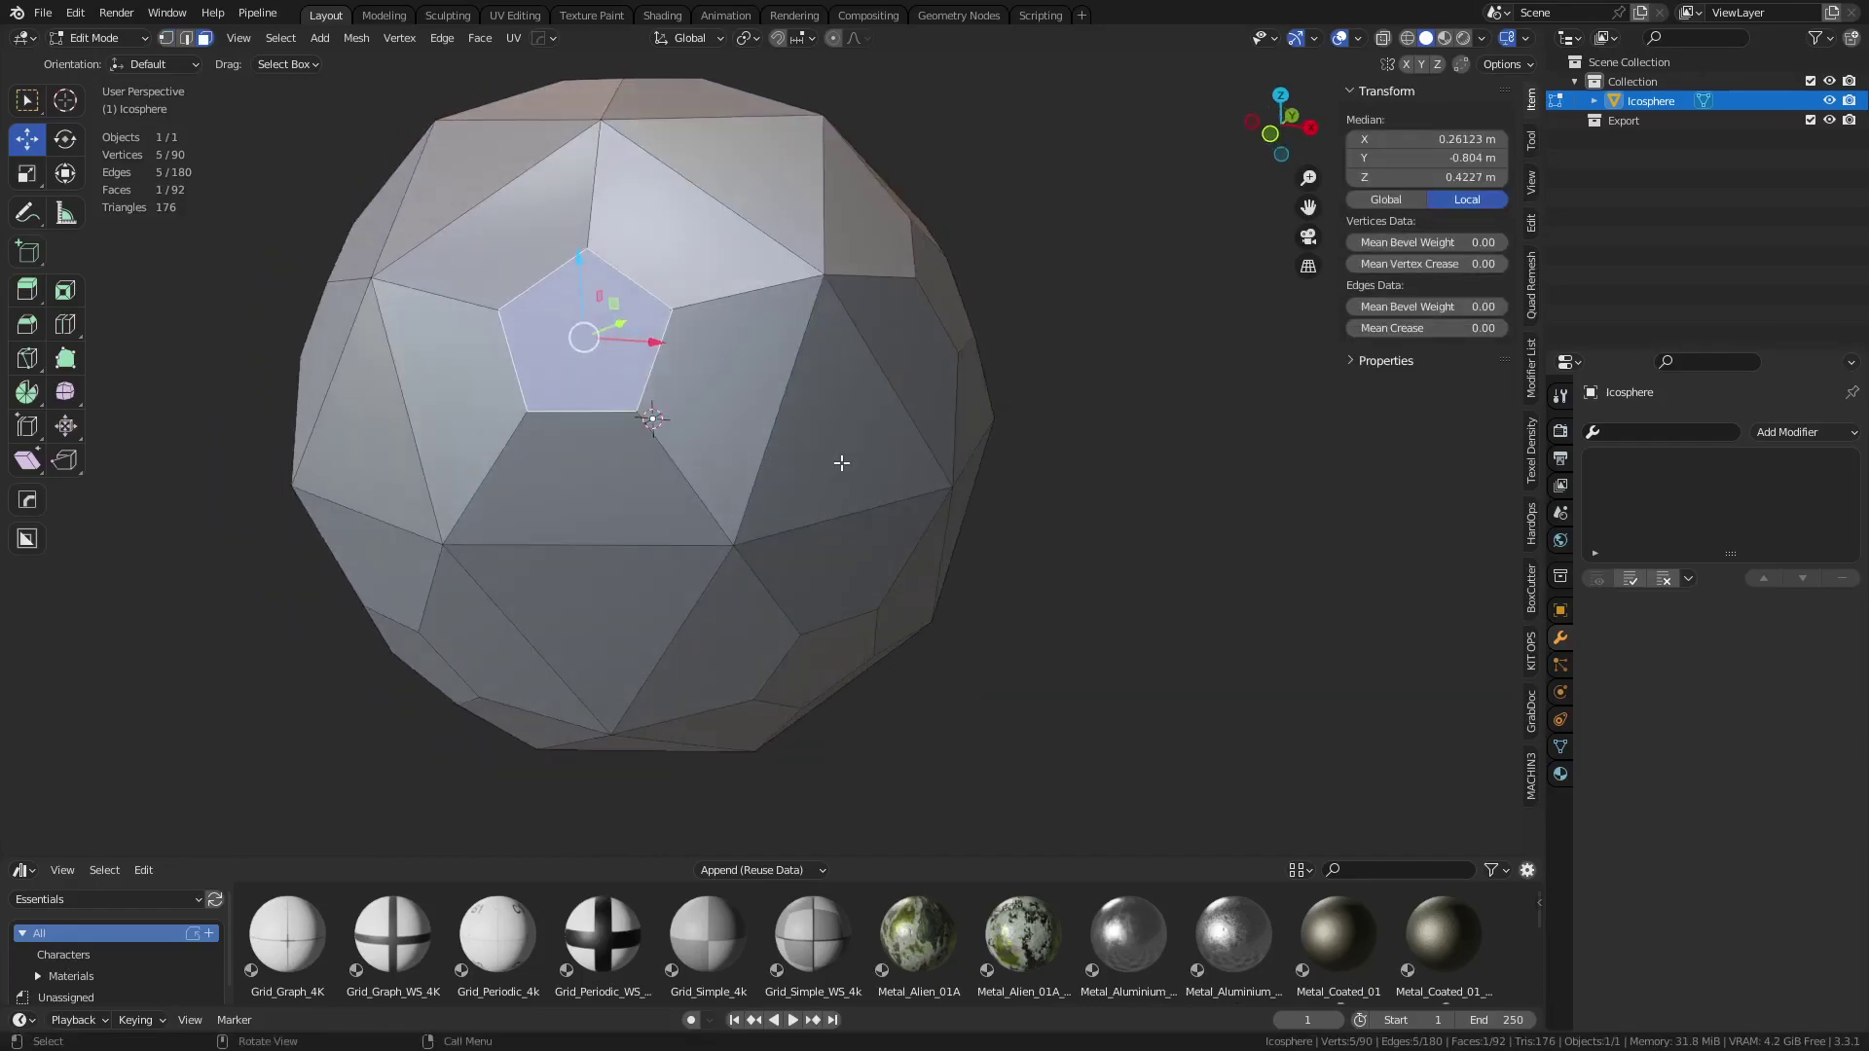
key(shift+g)
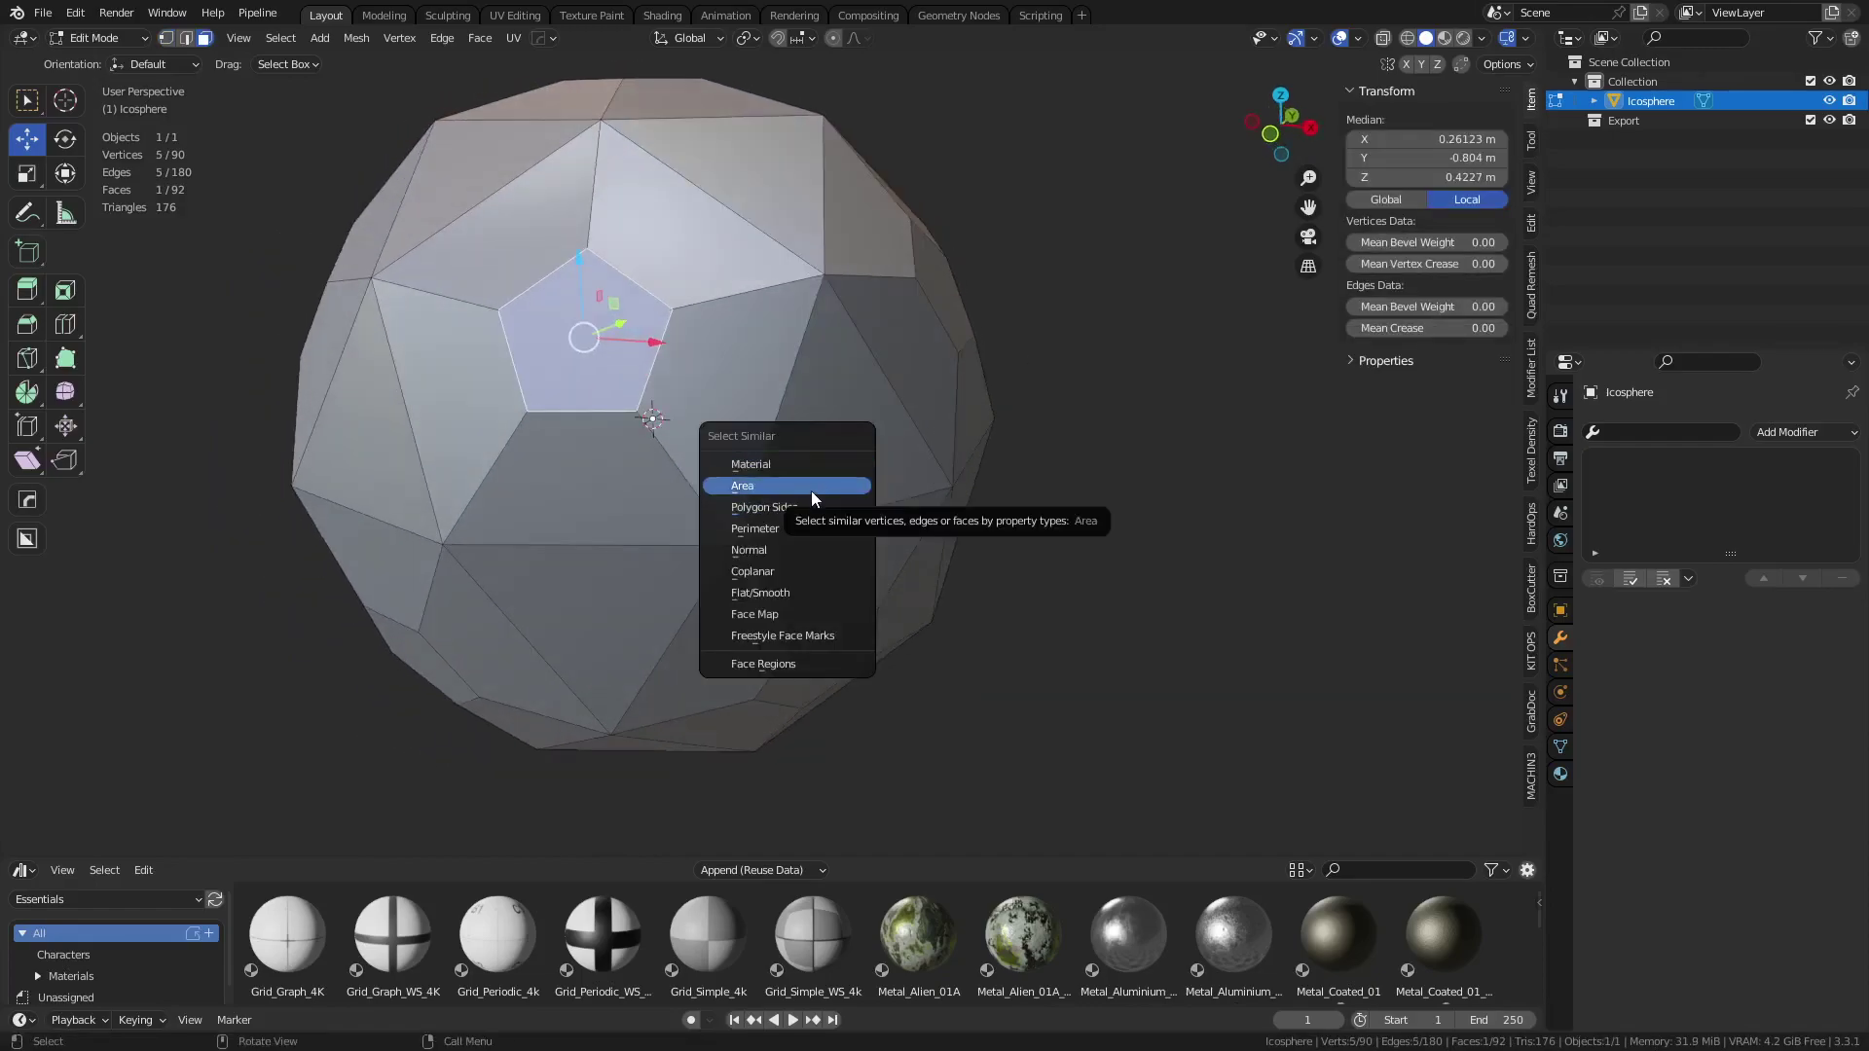
click(810, 488)
middle_drag(883, 507, 1001, 517)
Try Shrink/Fatten inward on the pentagonal faces, then apply it outward to form spikes, making the model about 3.5 m tall
key(alt+s)
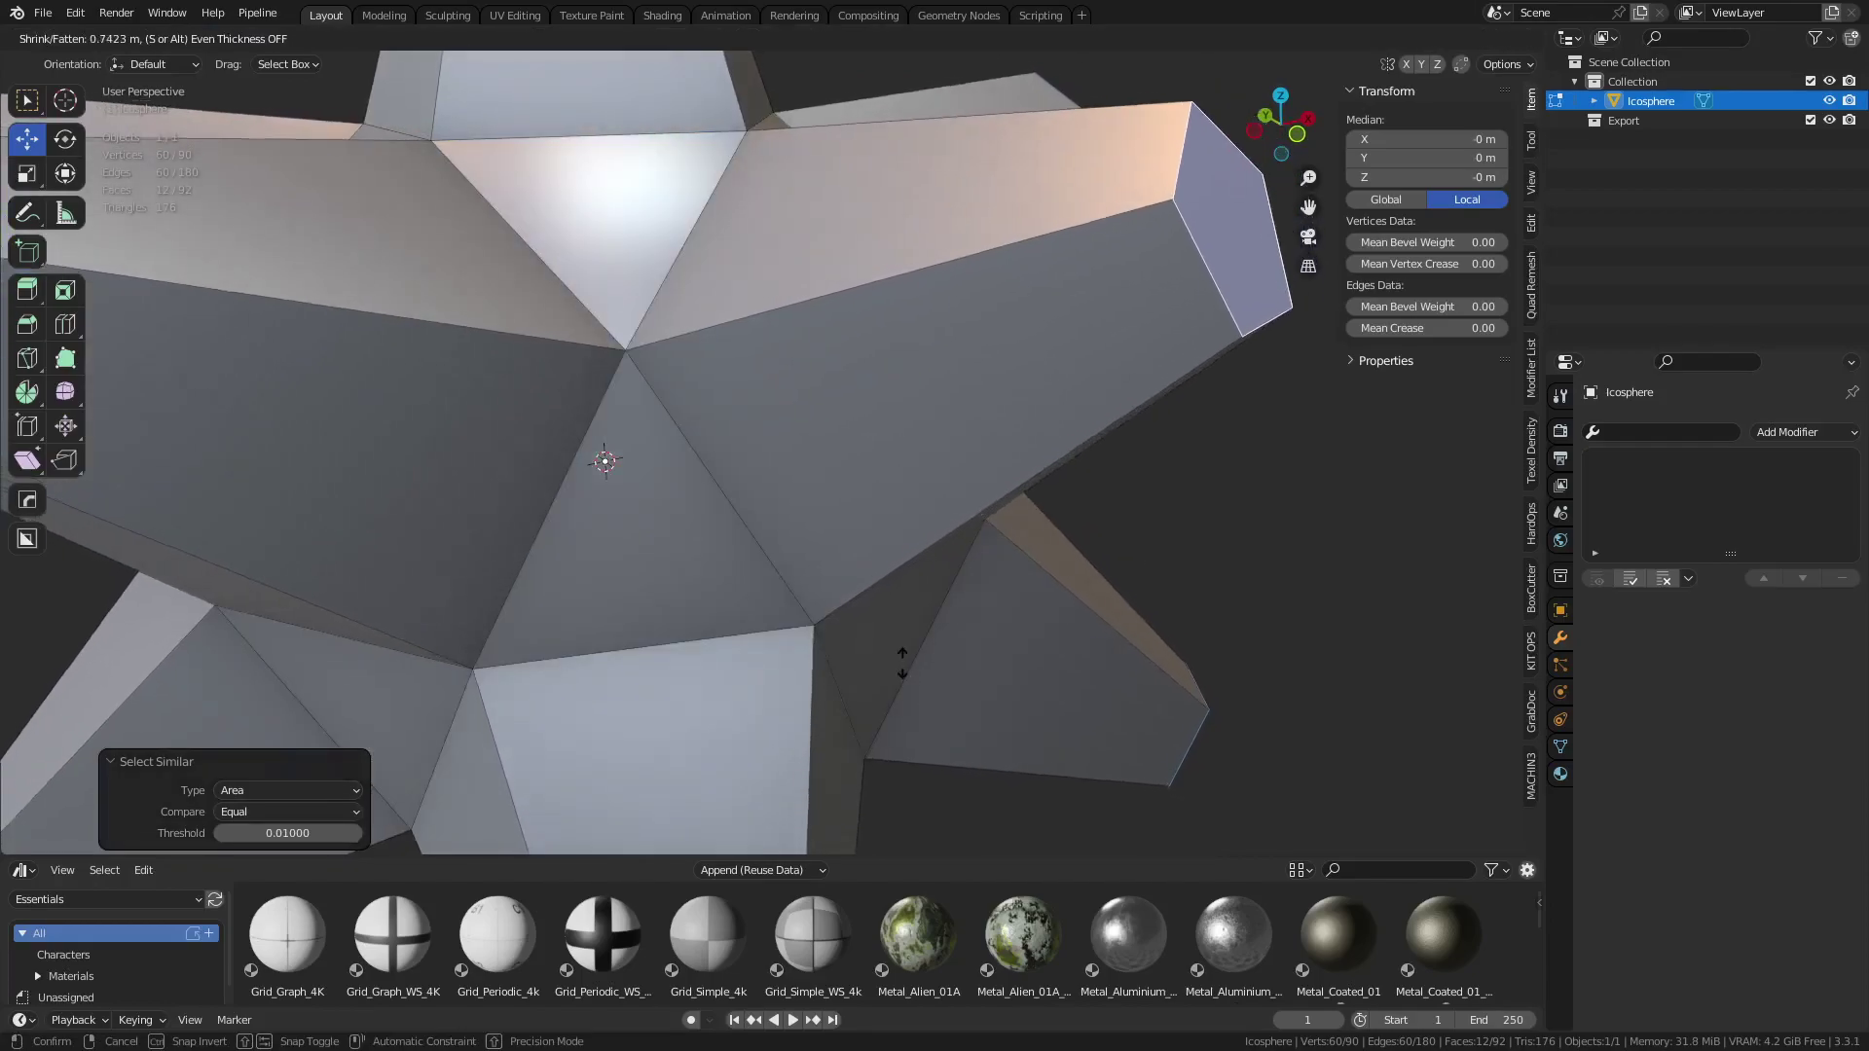
right_click(901, 662)
scroll(894, 642, down, 3)
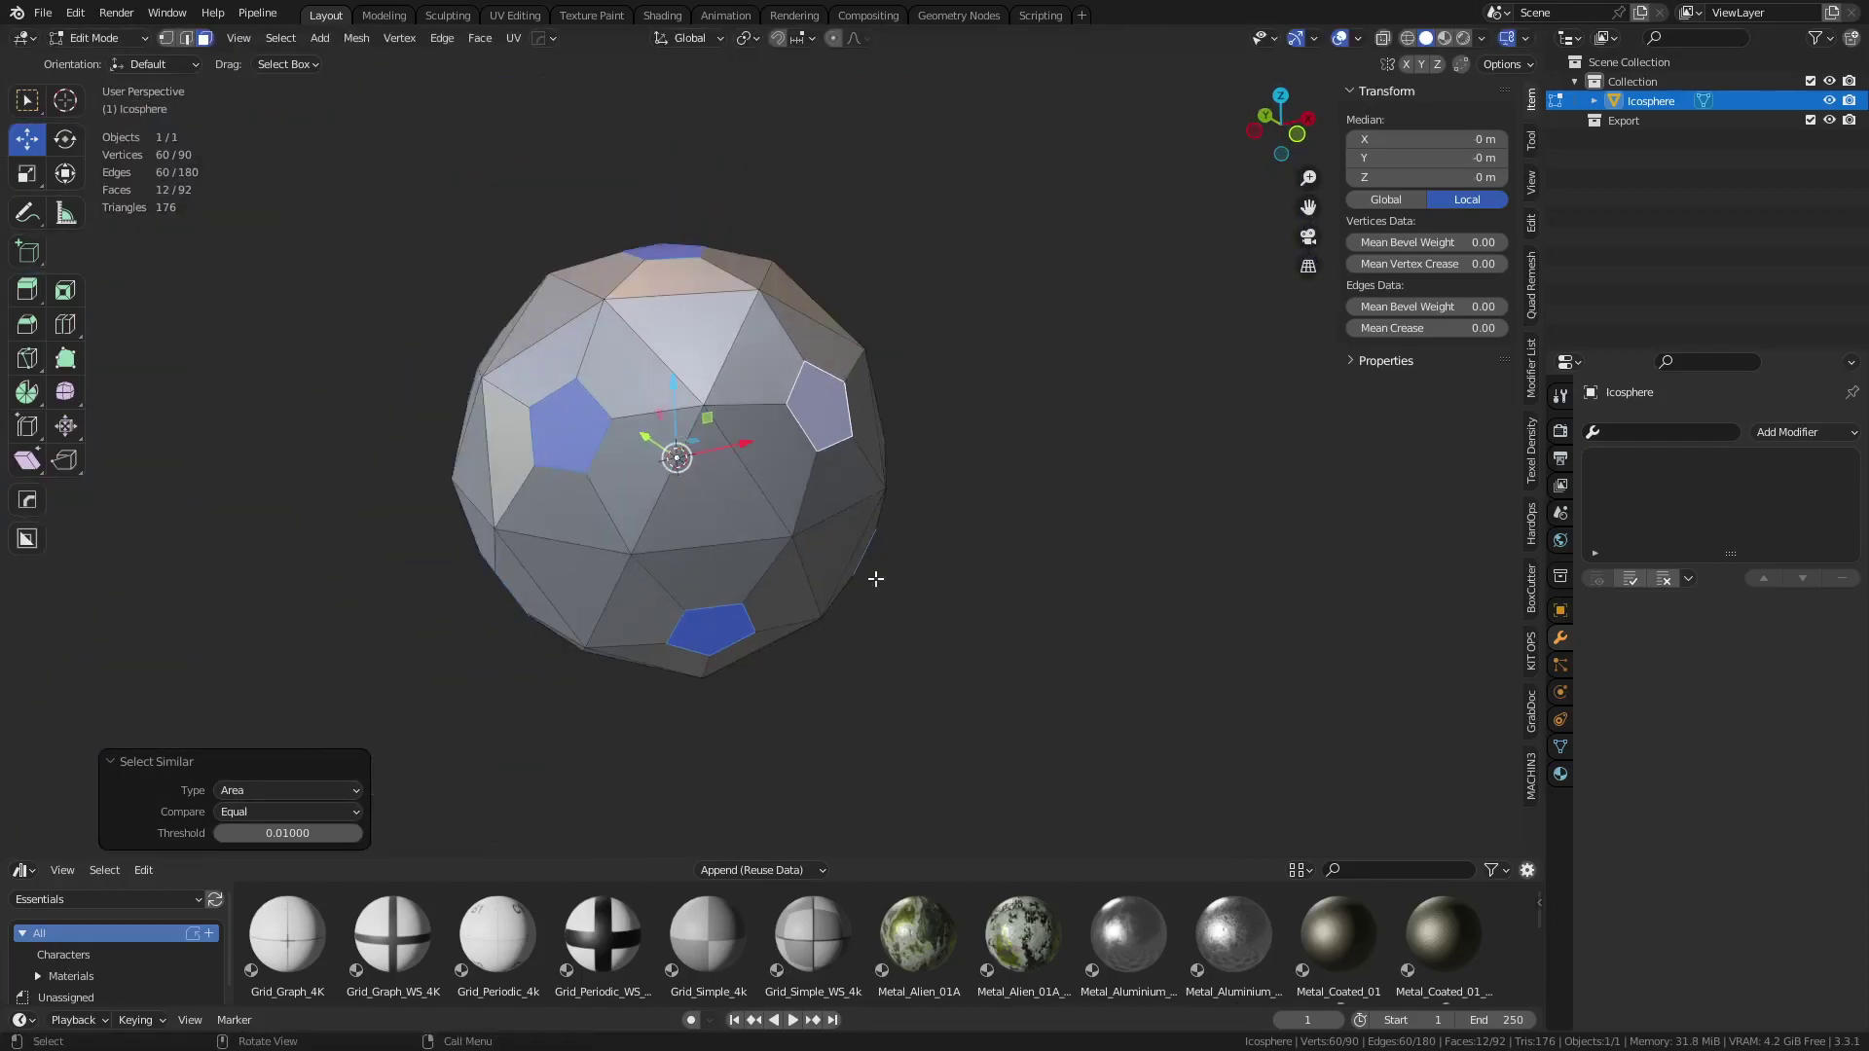
key(alt+s)
click(865, 492)
Switch to Object Mode and examine the spiked ico sphere as a whole
middle_drag(1065, 524, 841, 402)
key(ctrl+Tab)
click(1022, 530)
click(1078, 499)
click(841, 402)
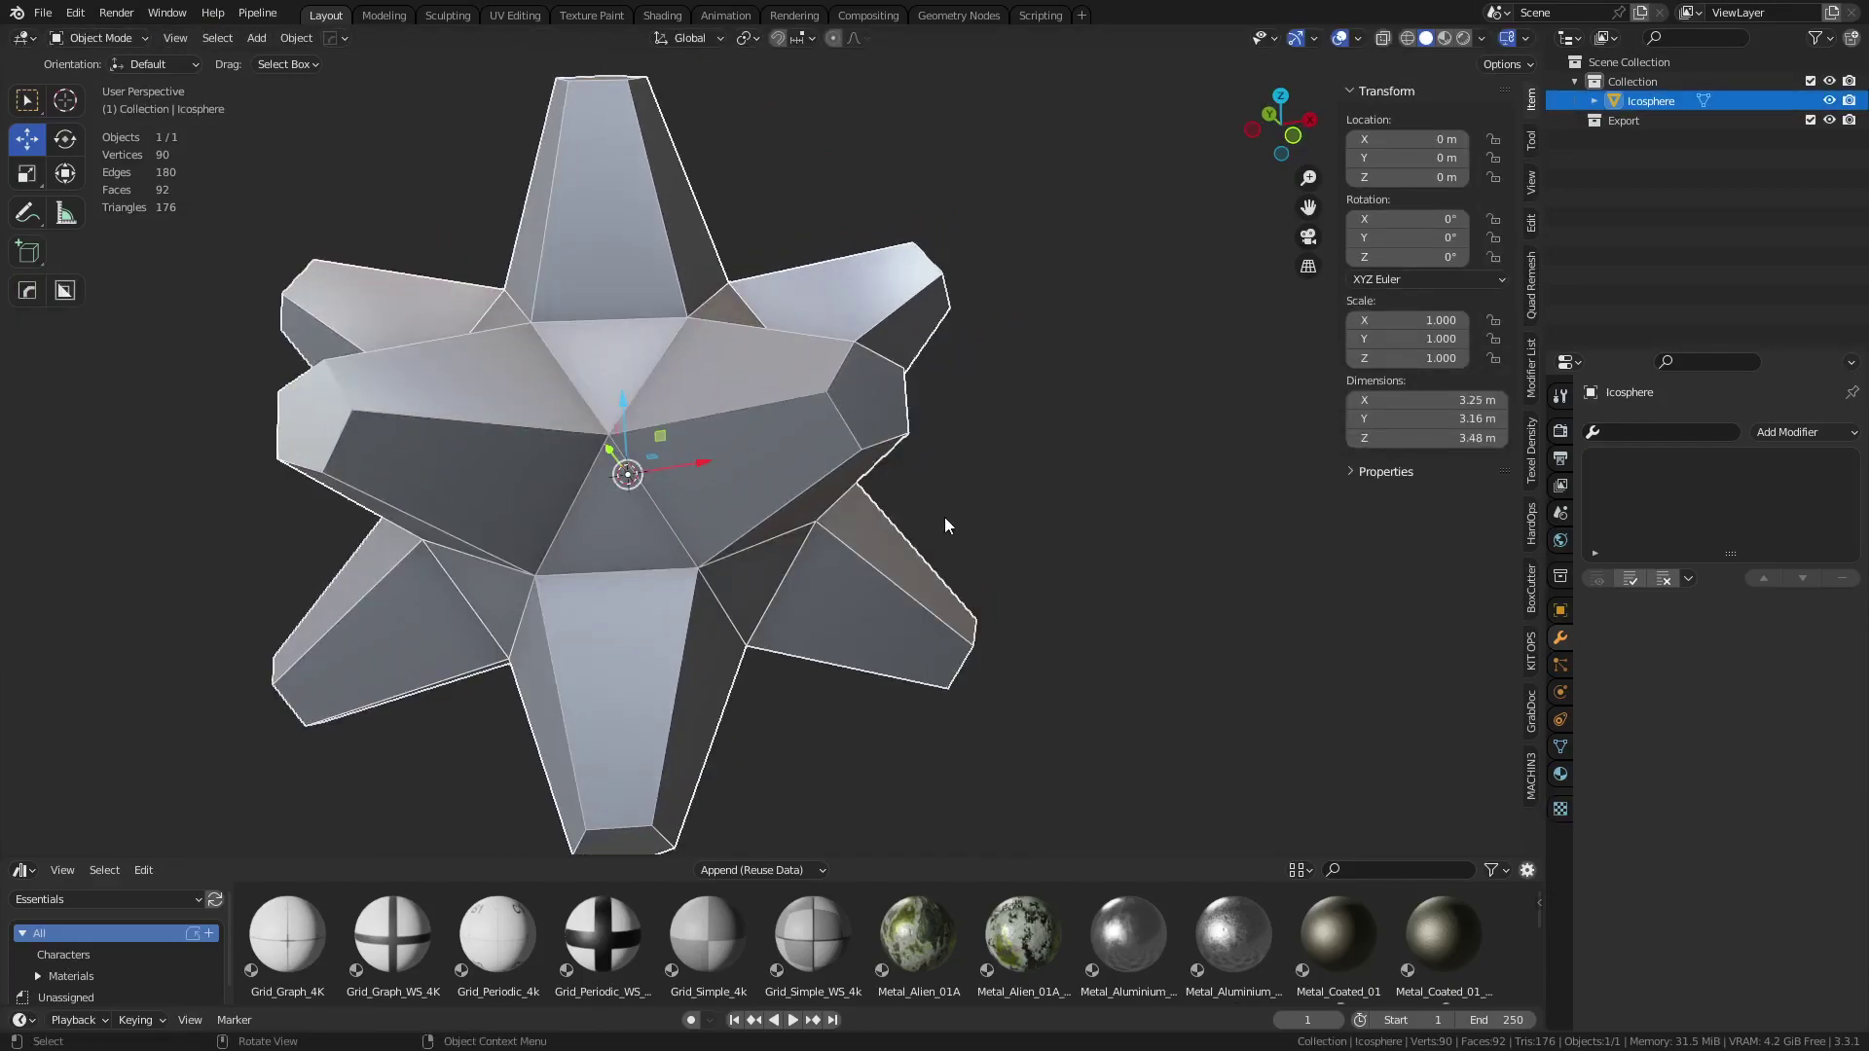
Enter Edit Mode and select only the pentagonal face at the tip of one spike
mouse_move(940, 525)
middle_down()
mouse_move(876, 594)
mouse_move(915, 552)
middle_up()
scroll(857, 579, up, 5)
key(Tab)
click(896, 557)
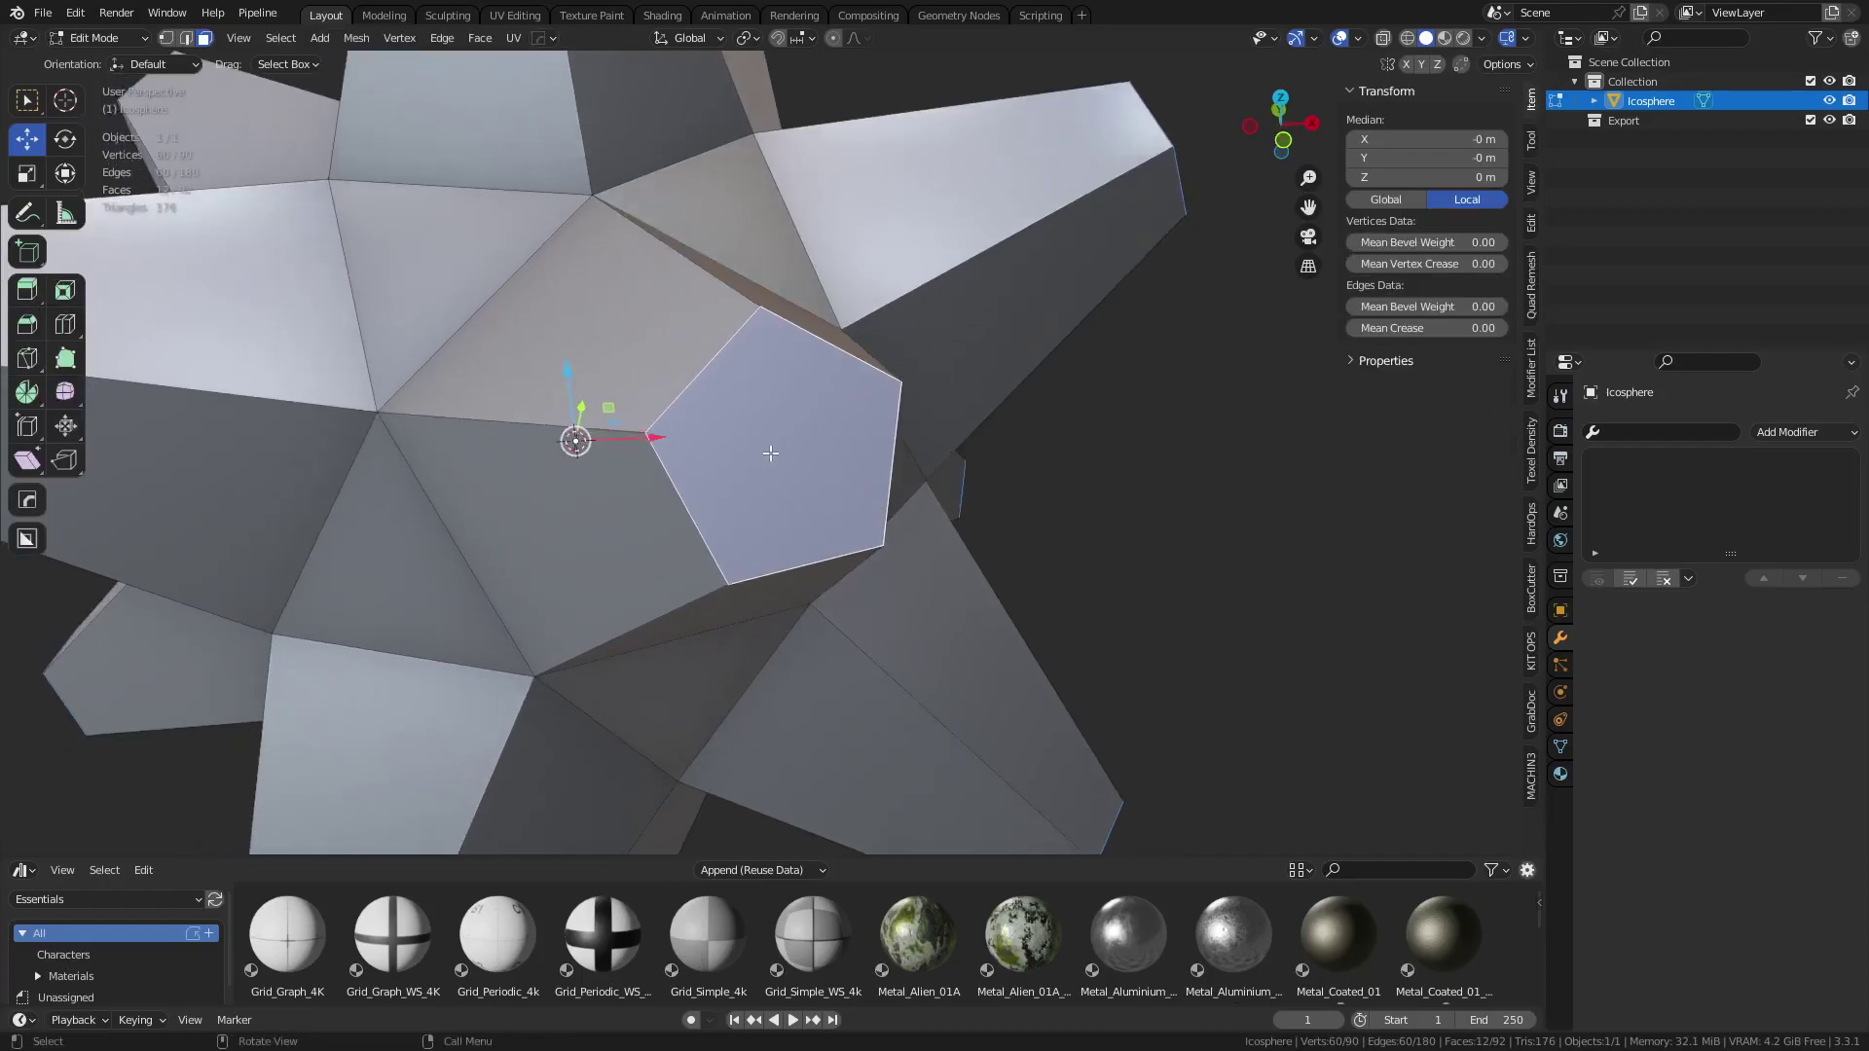
click(767, 451)
middle_drag(1005, 492, 1060, 475)
scroll(869, 395, down, 3)
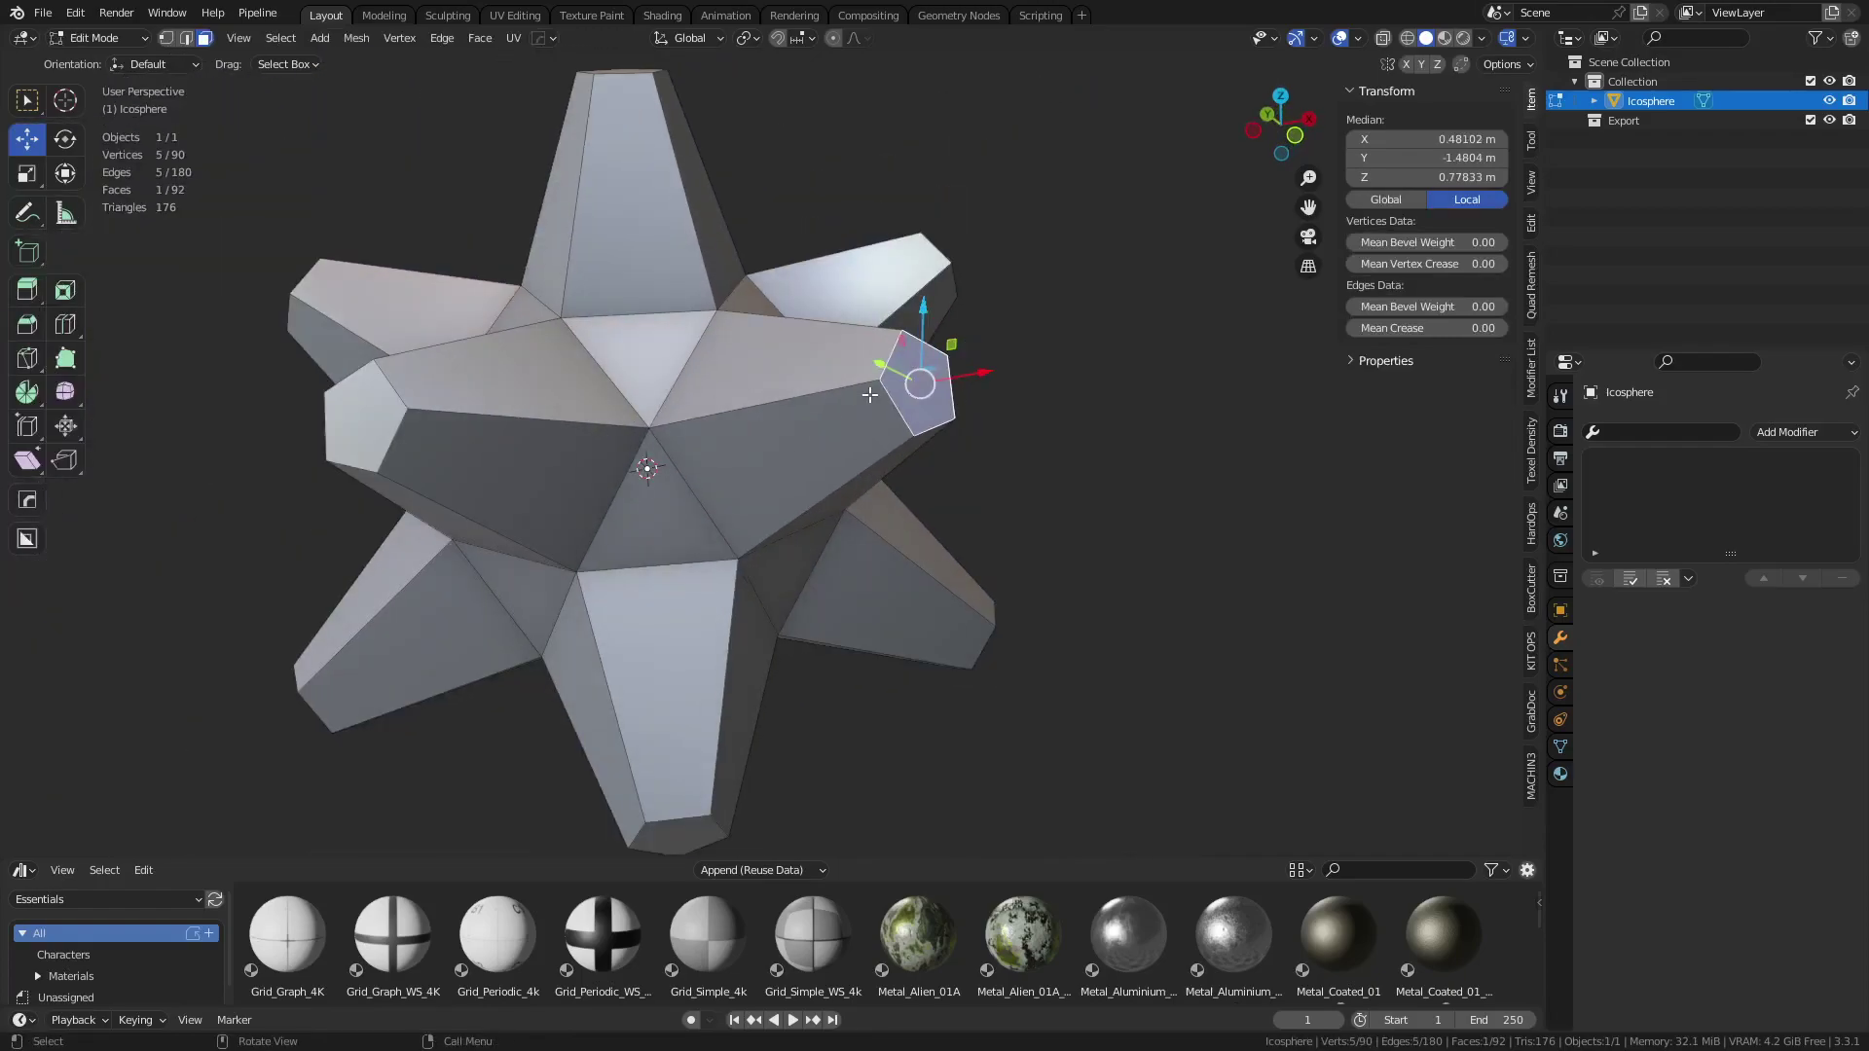
Try rotating the selected tip face about the global Z, X and Y axes
key(r)
key(z)
key(x)
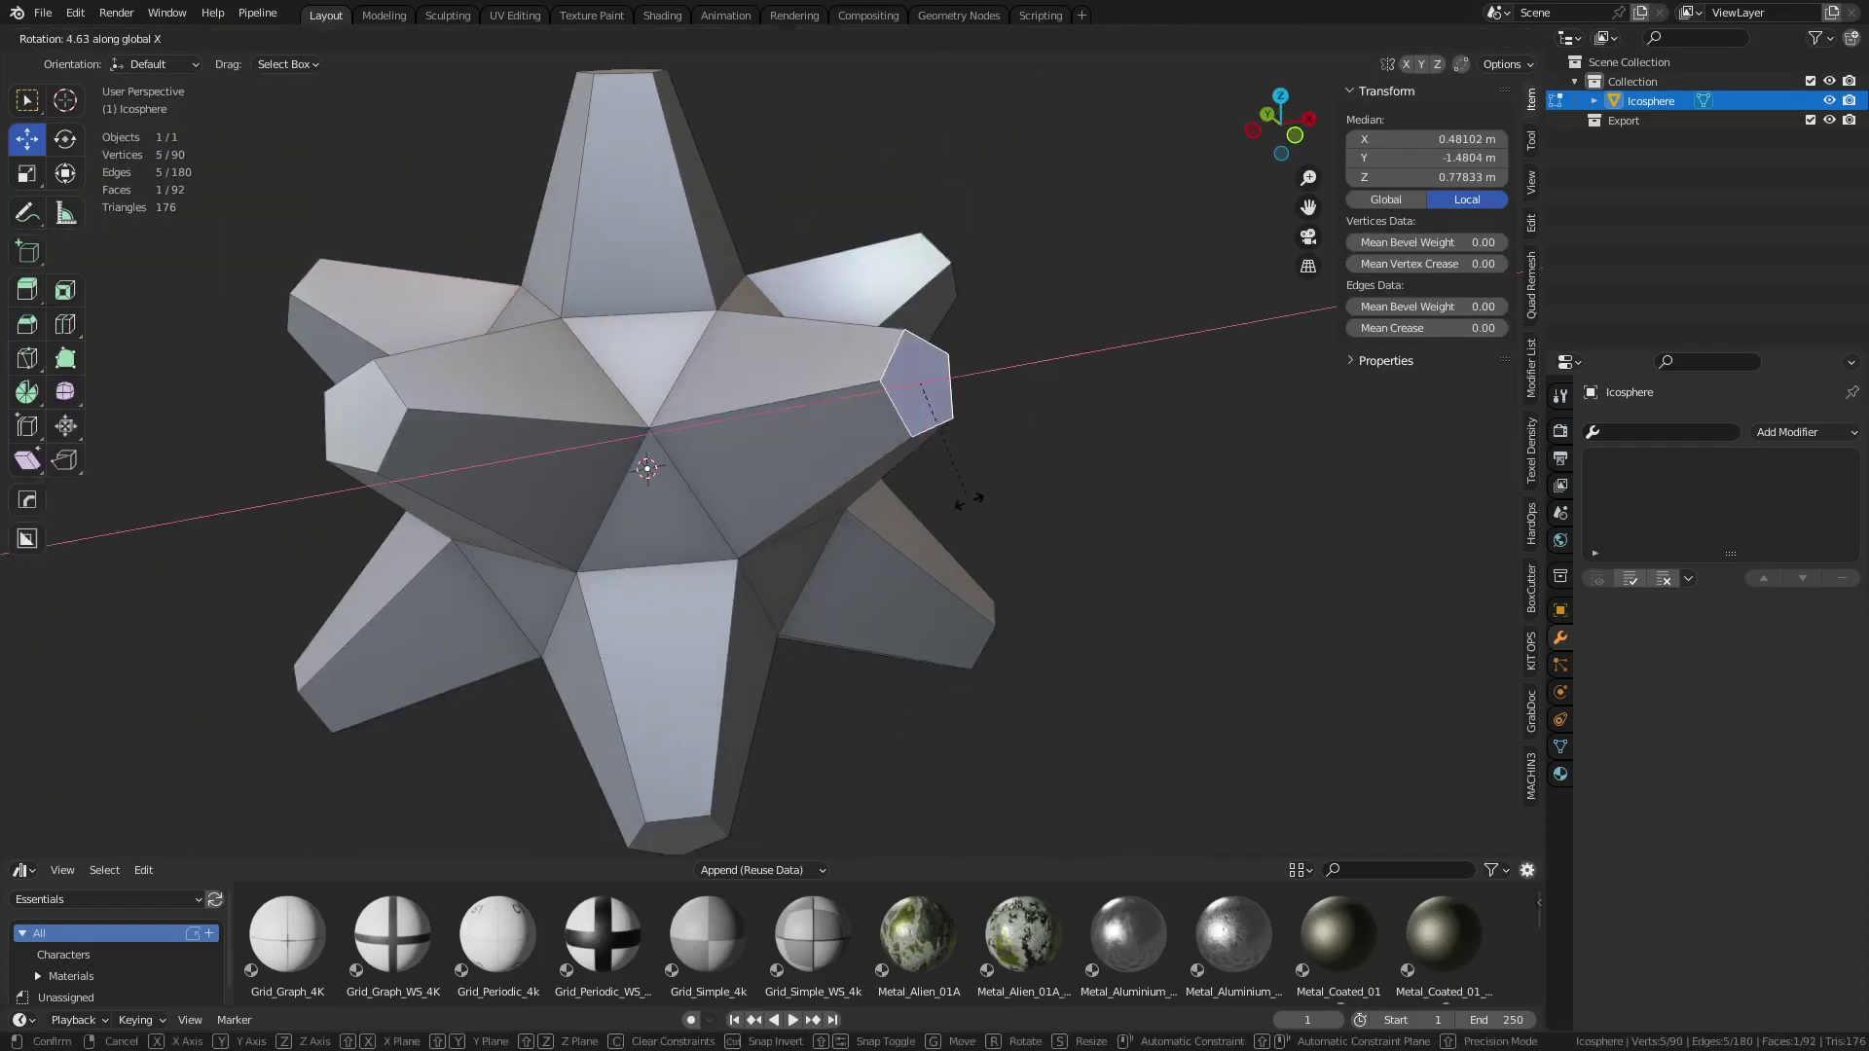
click(1042, 500)
Set the transform orientation to Normal and try rotating the tip face about its normal Z axis
click(687, 38)
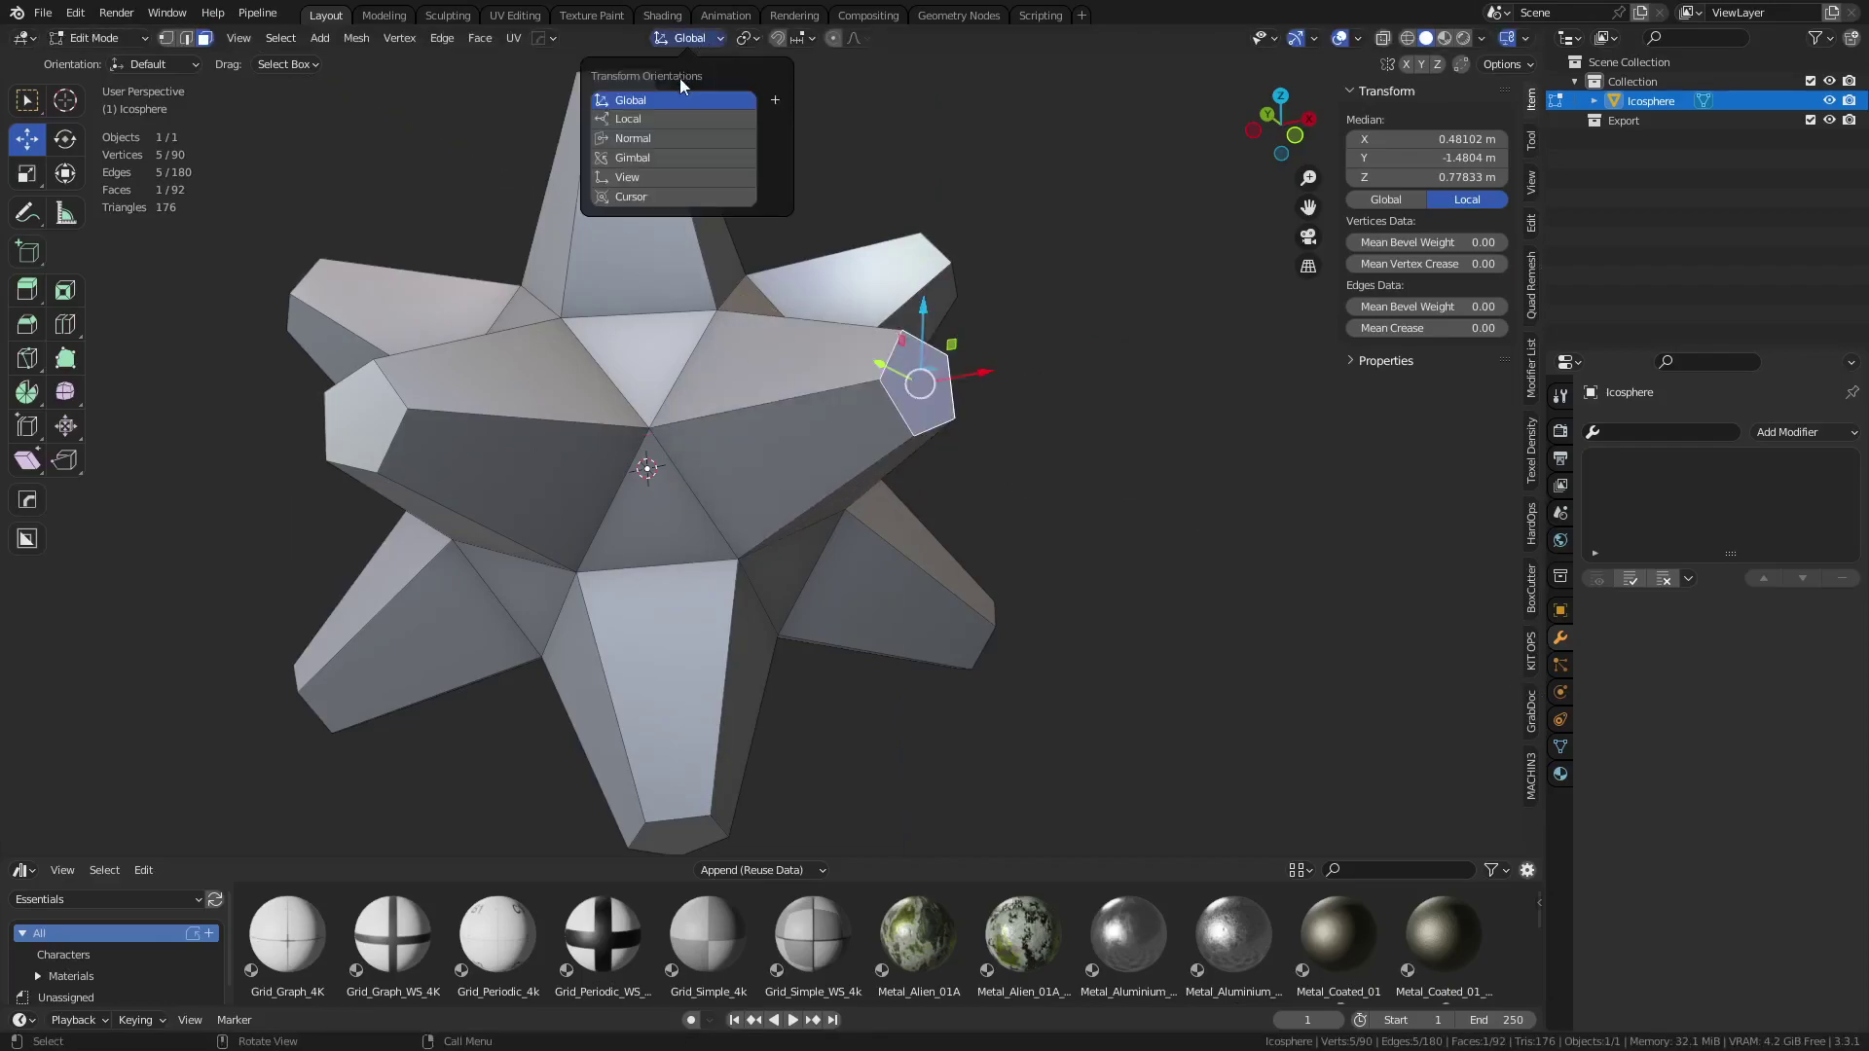
click(667, 137)
middle_drag(1089, 394, 917, 296)
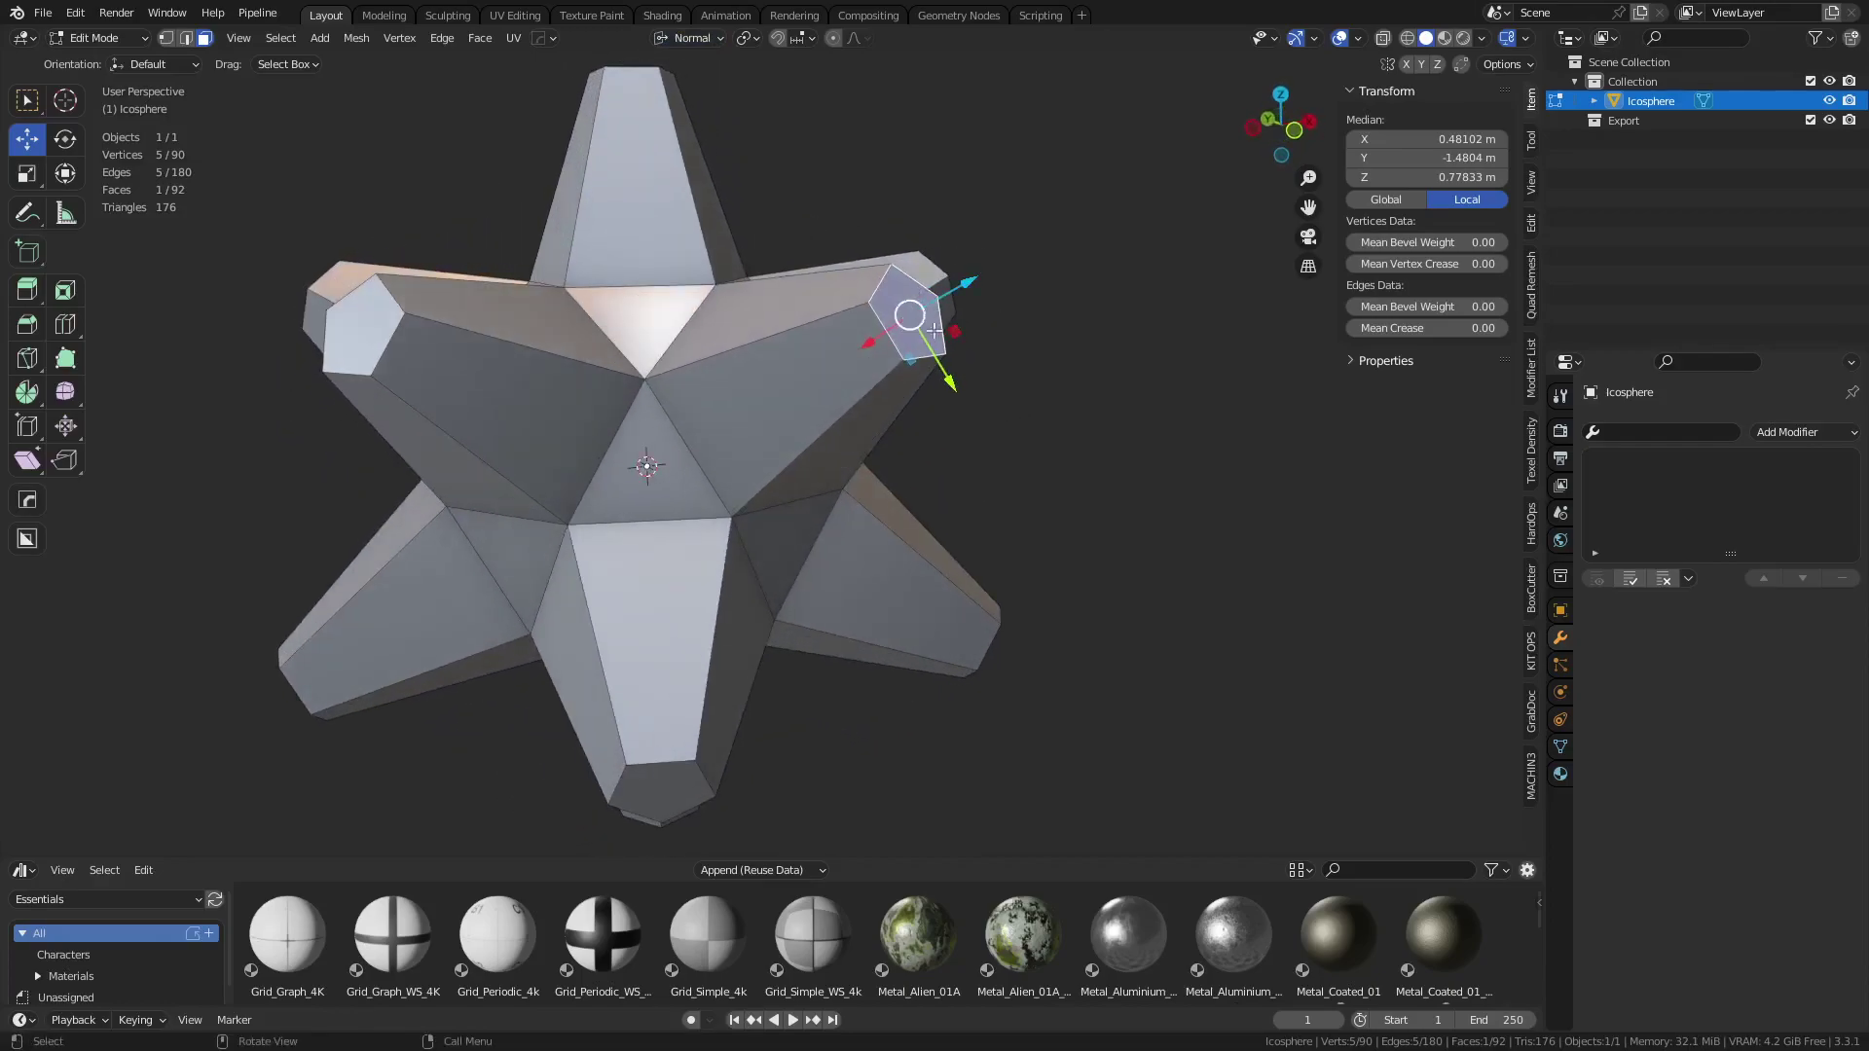
key(r)
key(z)
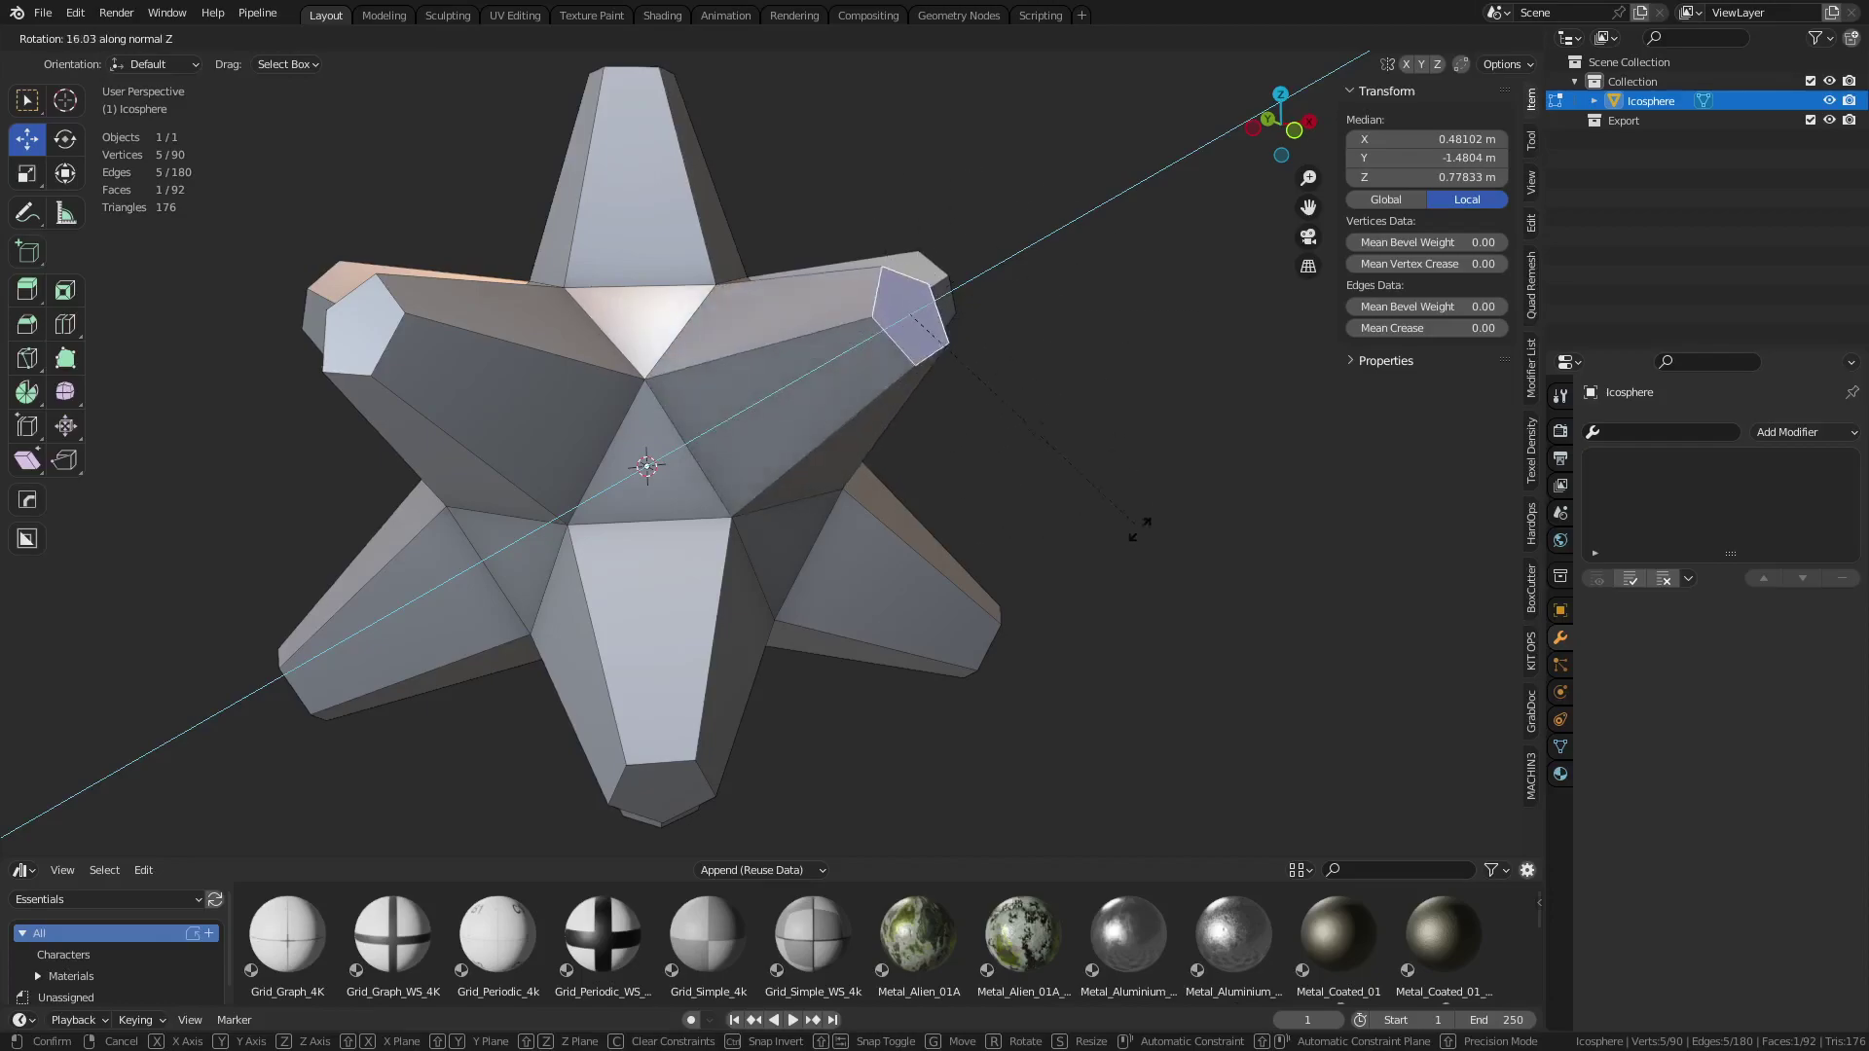
right_click(1037, 549)
Try rotating the tip face about its normal X and Y axes
middle_drag(1011, 401, 951, 493)
key(r)
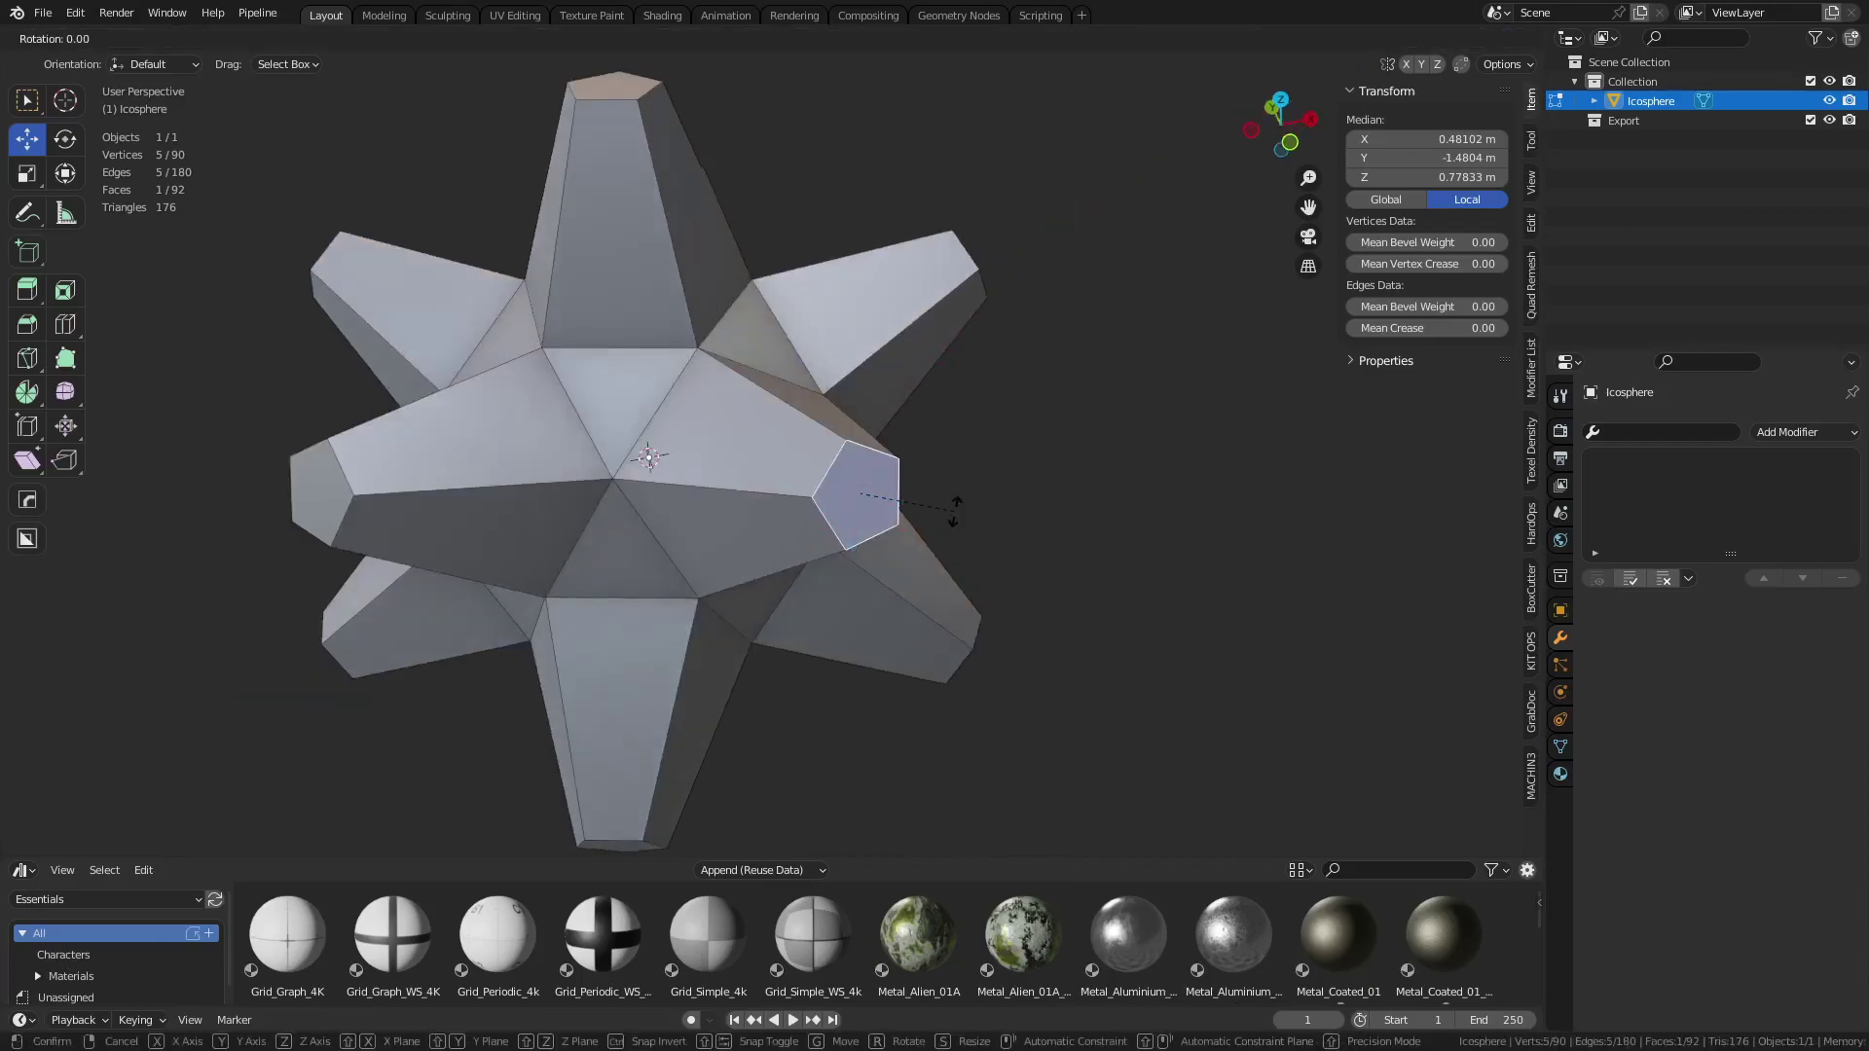
key(x)
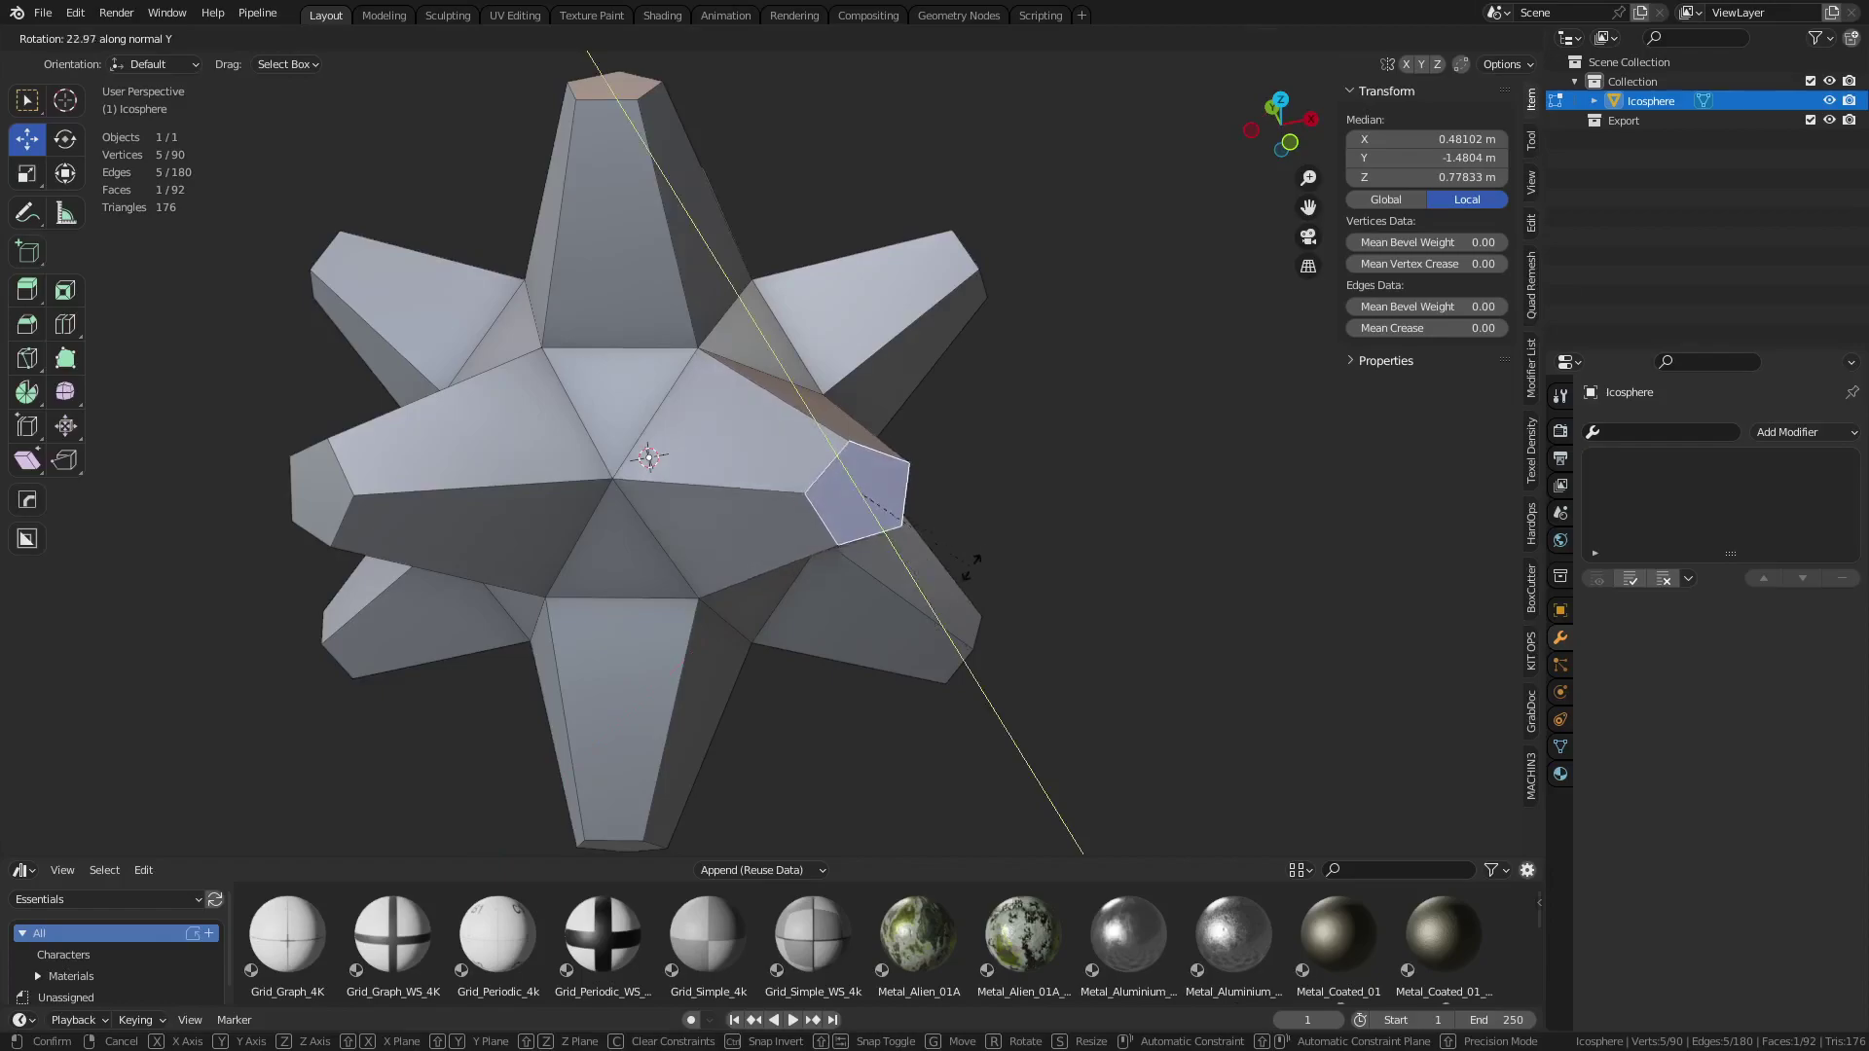
right_click(944, 500)
Reselect the pentagonal tip face and extend the selection to all faces of similar Area
middle_drag(944, 500, 756, 420)
click(367, 391)
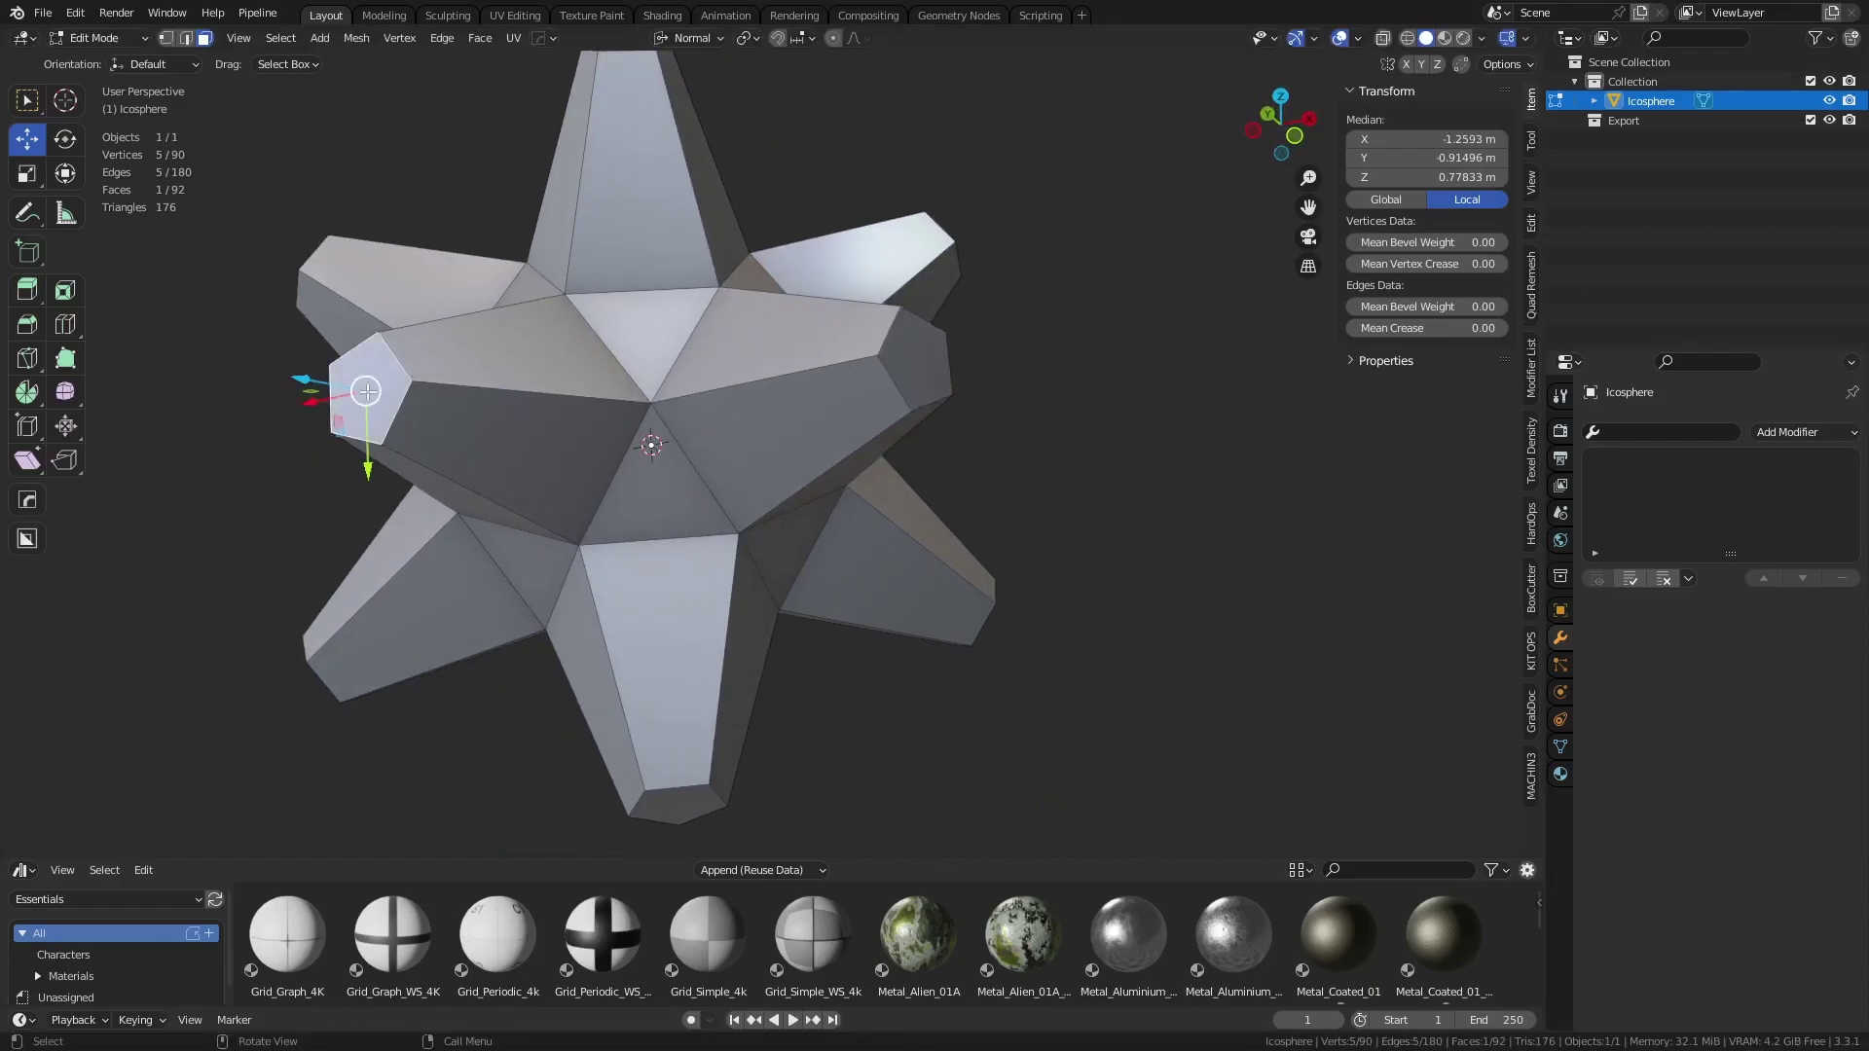
click(889, 352)
key(shift+g)
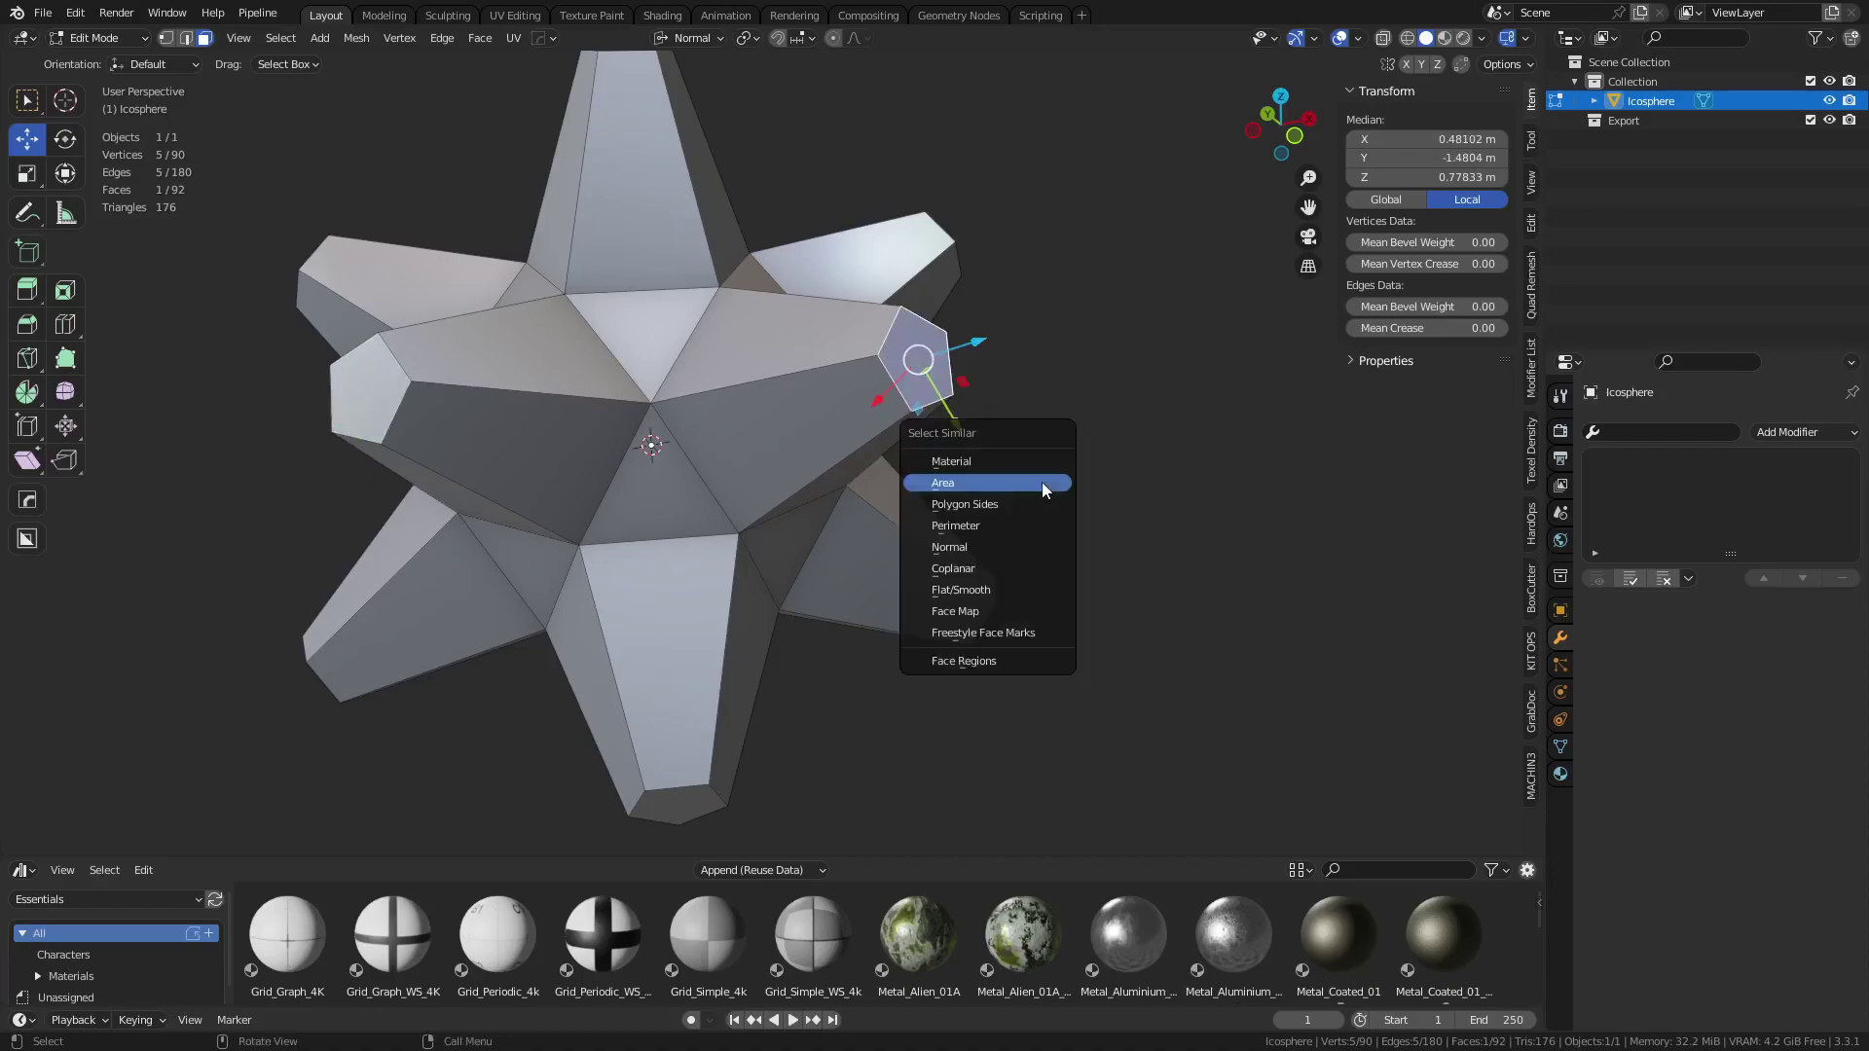
click(1042, 482)
Try rotating all the pentagonal tips together about the normal Z axis around their shared median point
key(r)
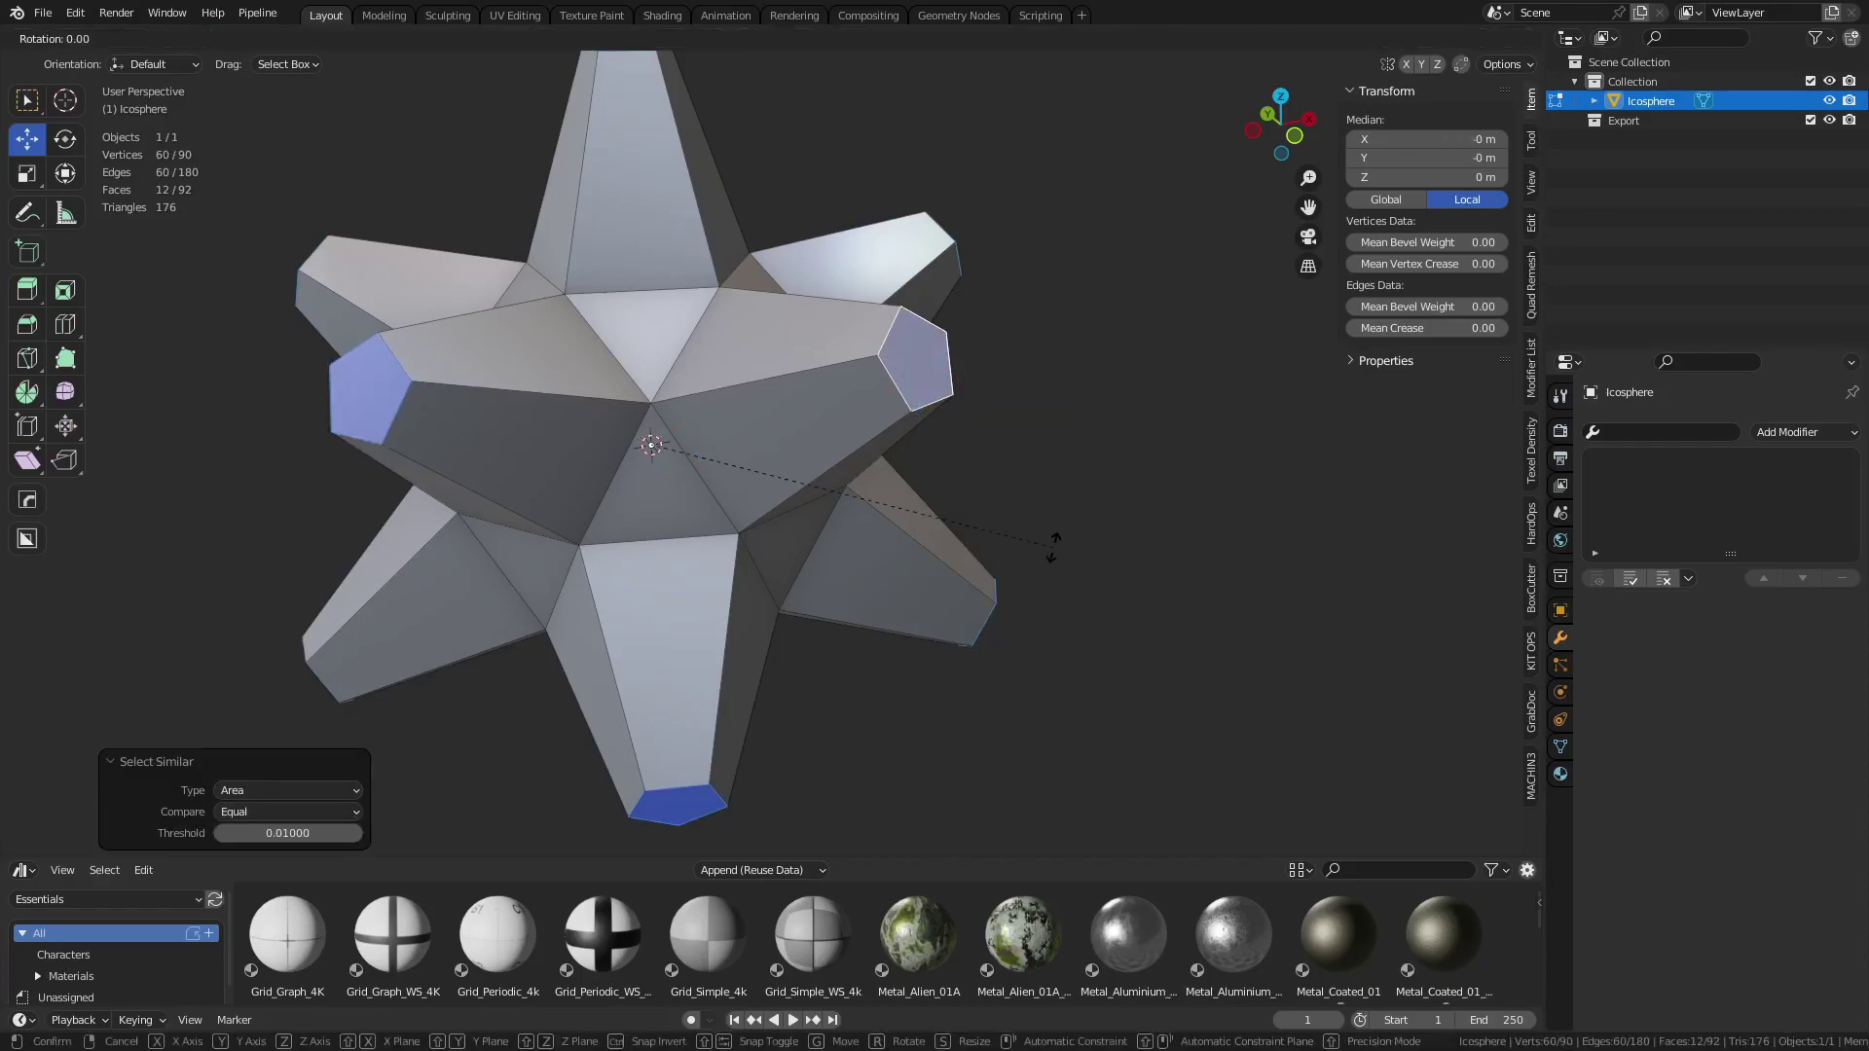
key(z)
key(z)
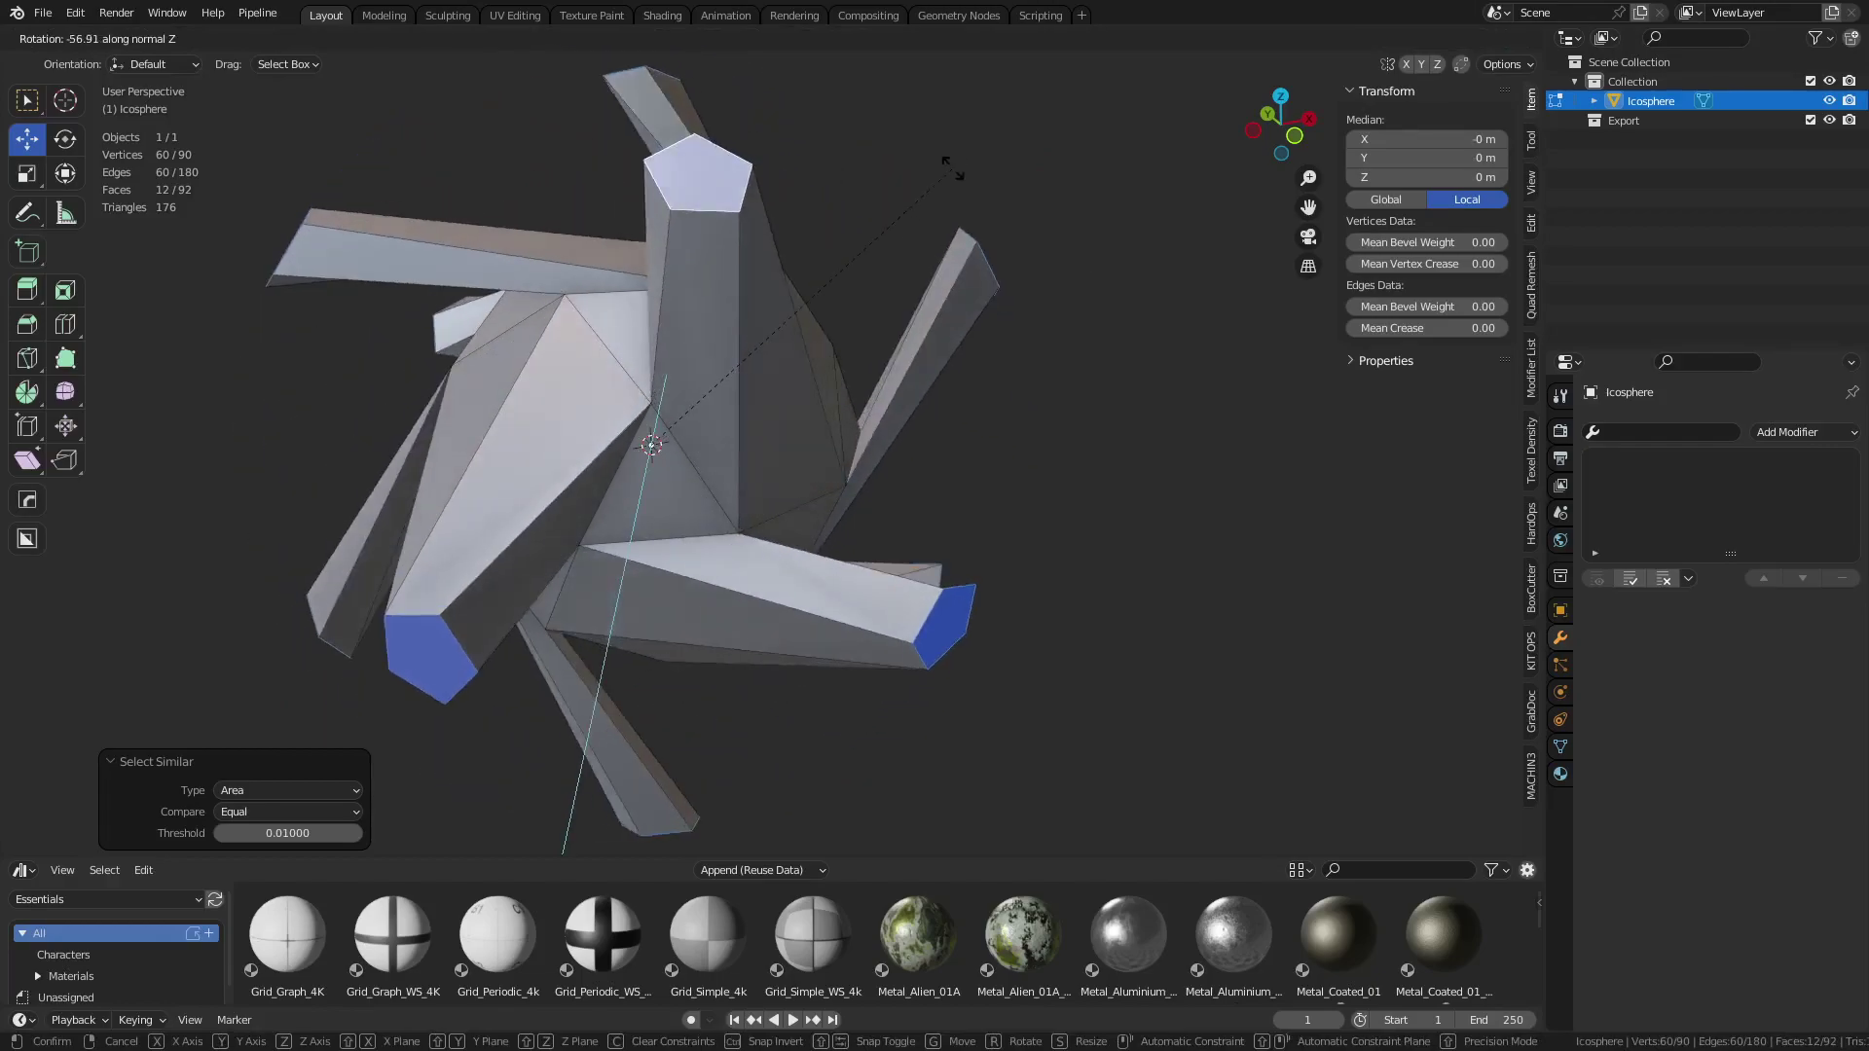
right_click(952, 169)
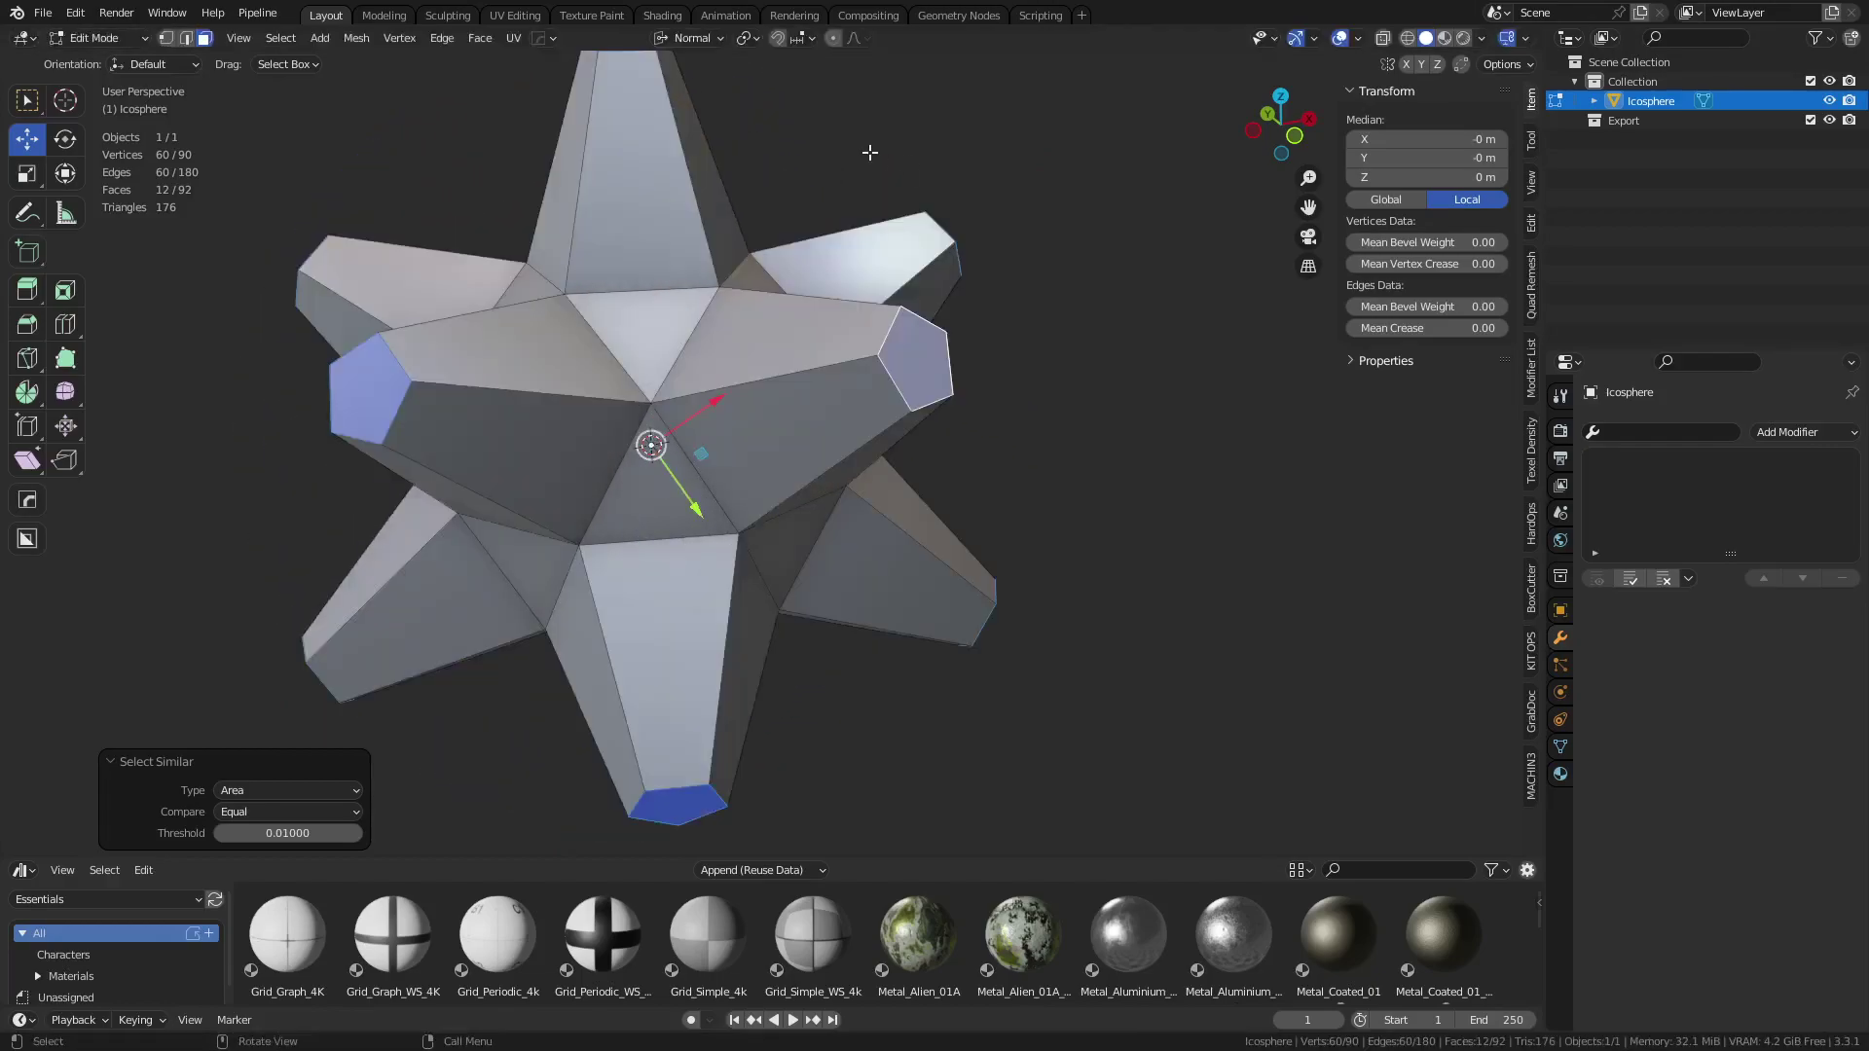
Set the pivot point to Individual Origins and rotate all pentagonal tips -50.8° about their own normal Z axes
click(749, 39)
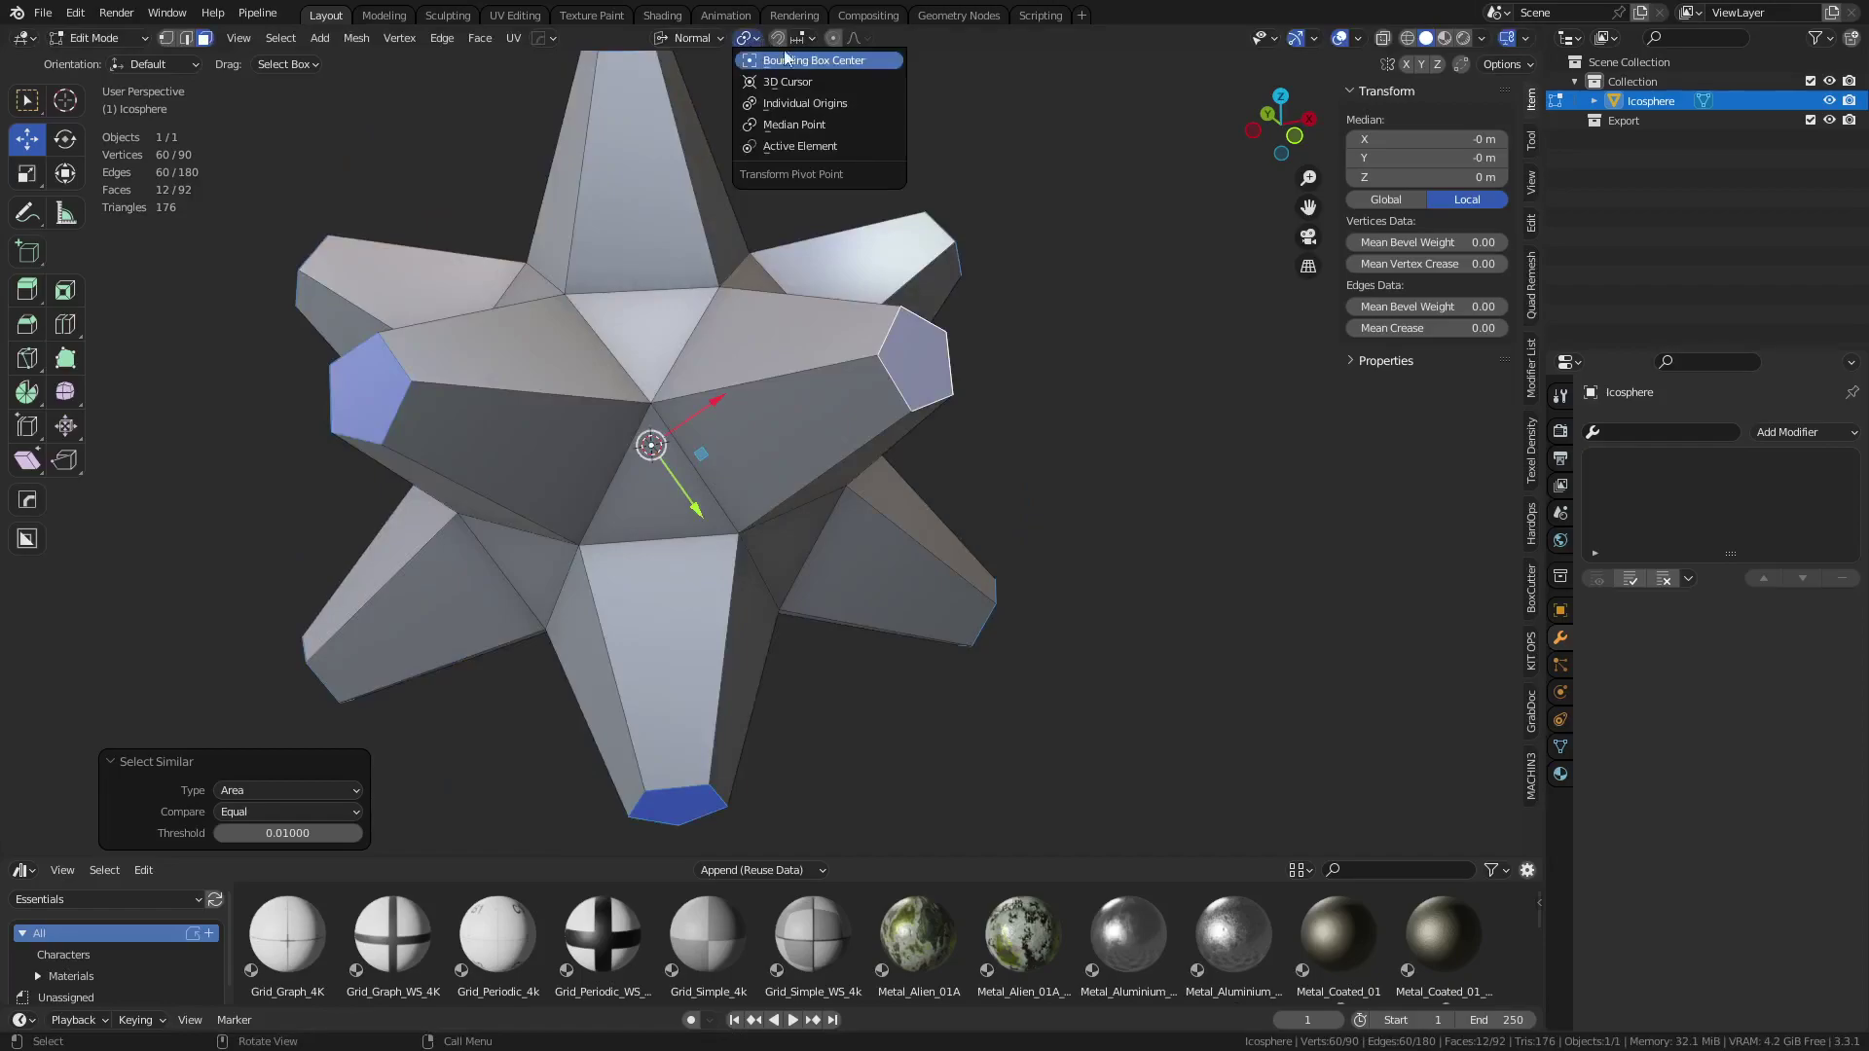
click(834, 101)
key(r)
key(z)
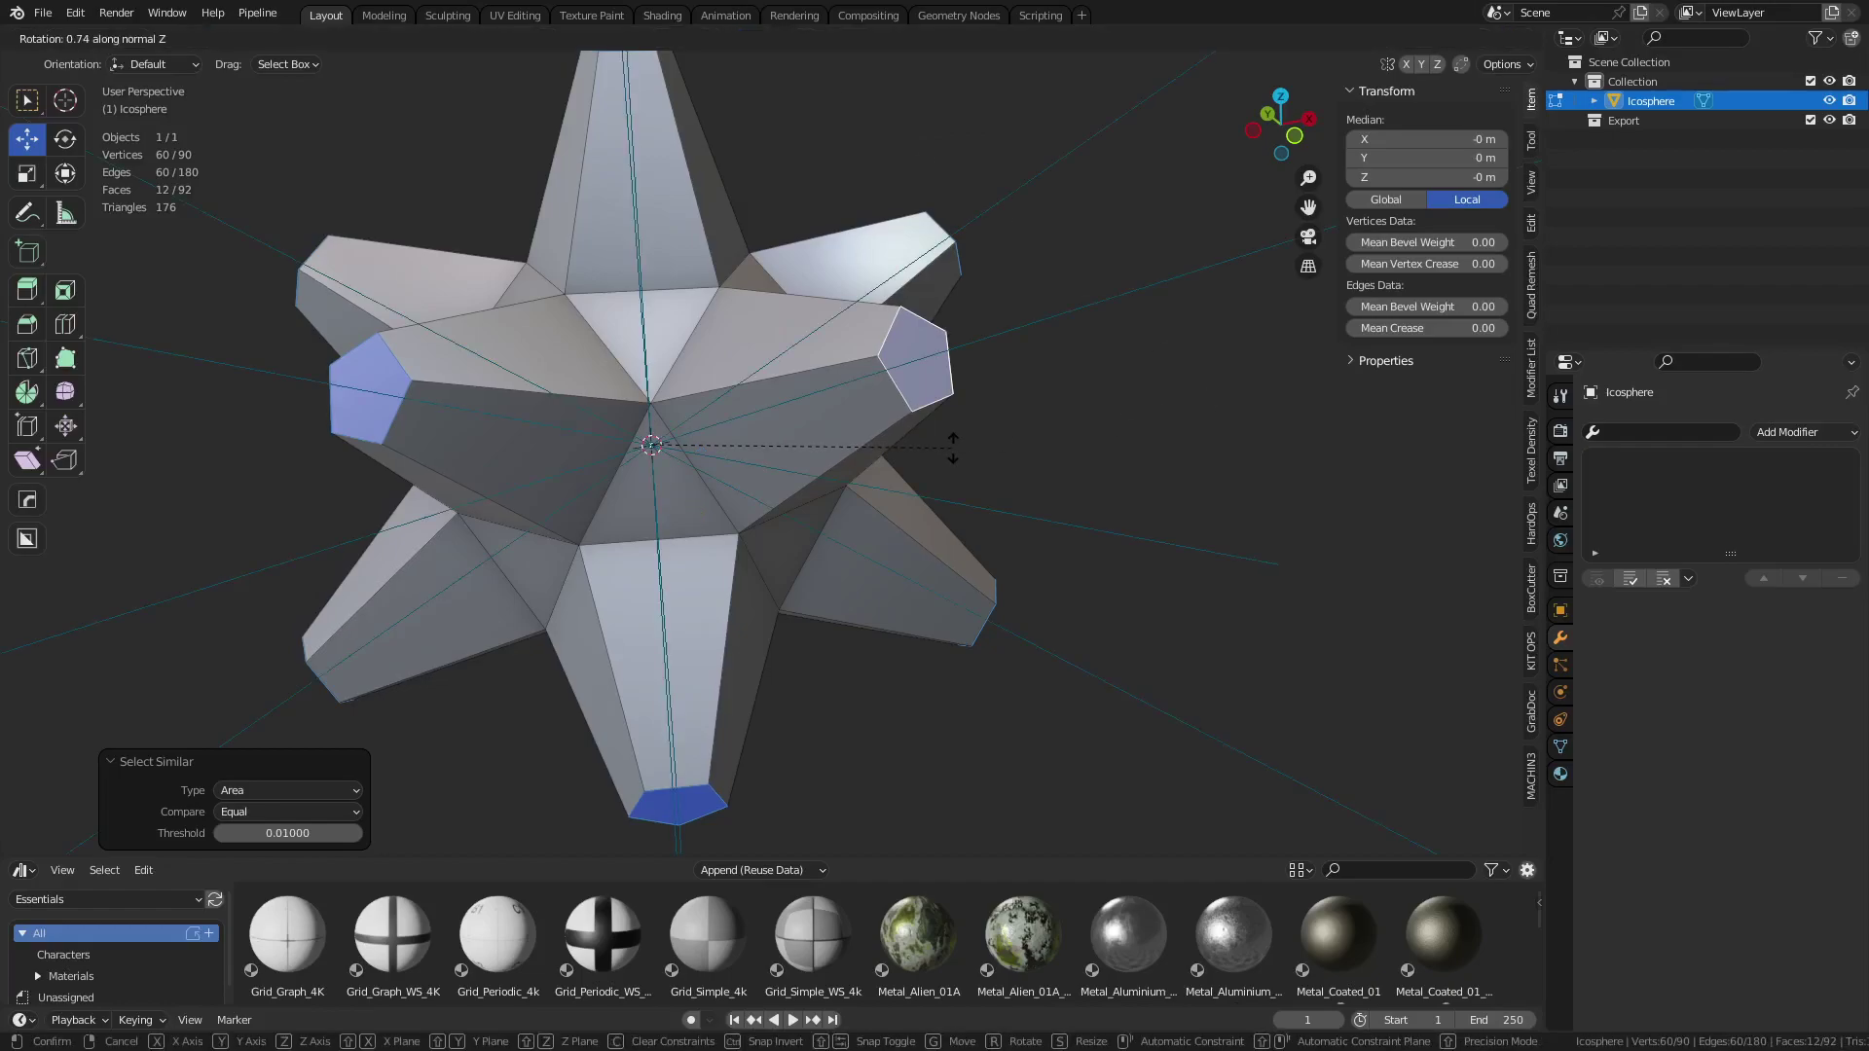
key(shift+x)
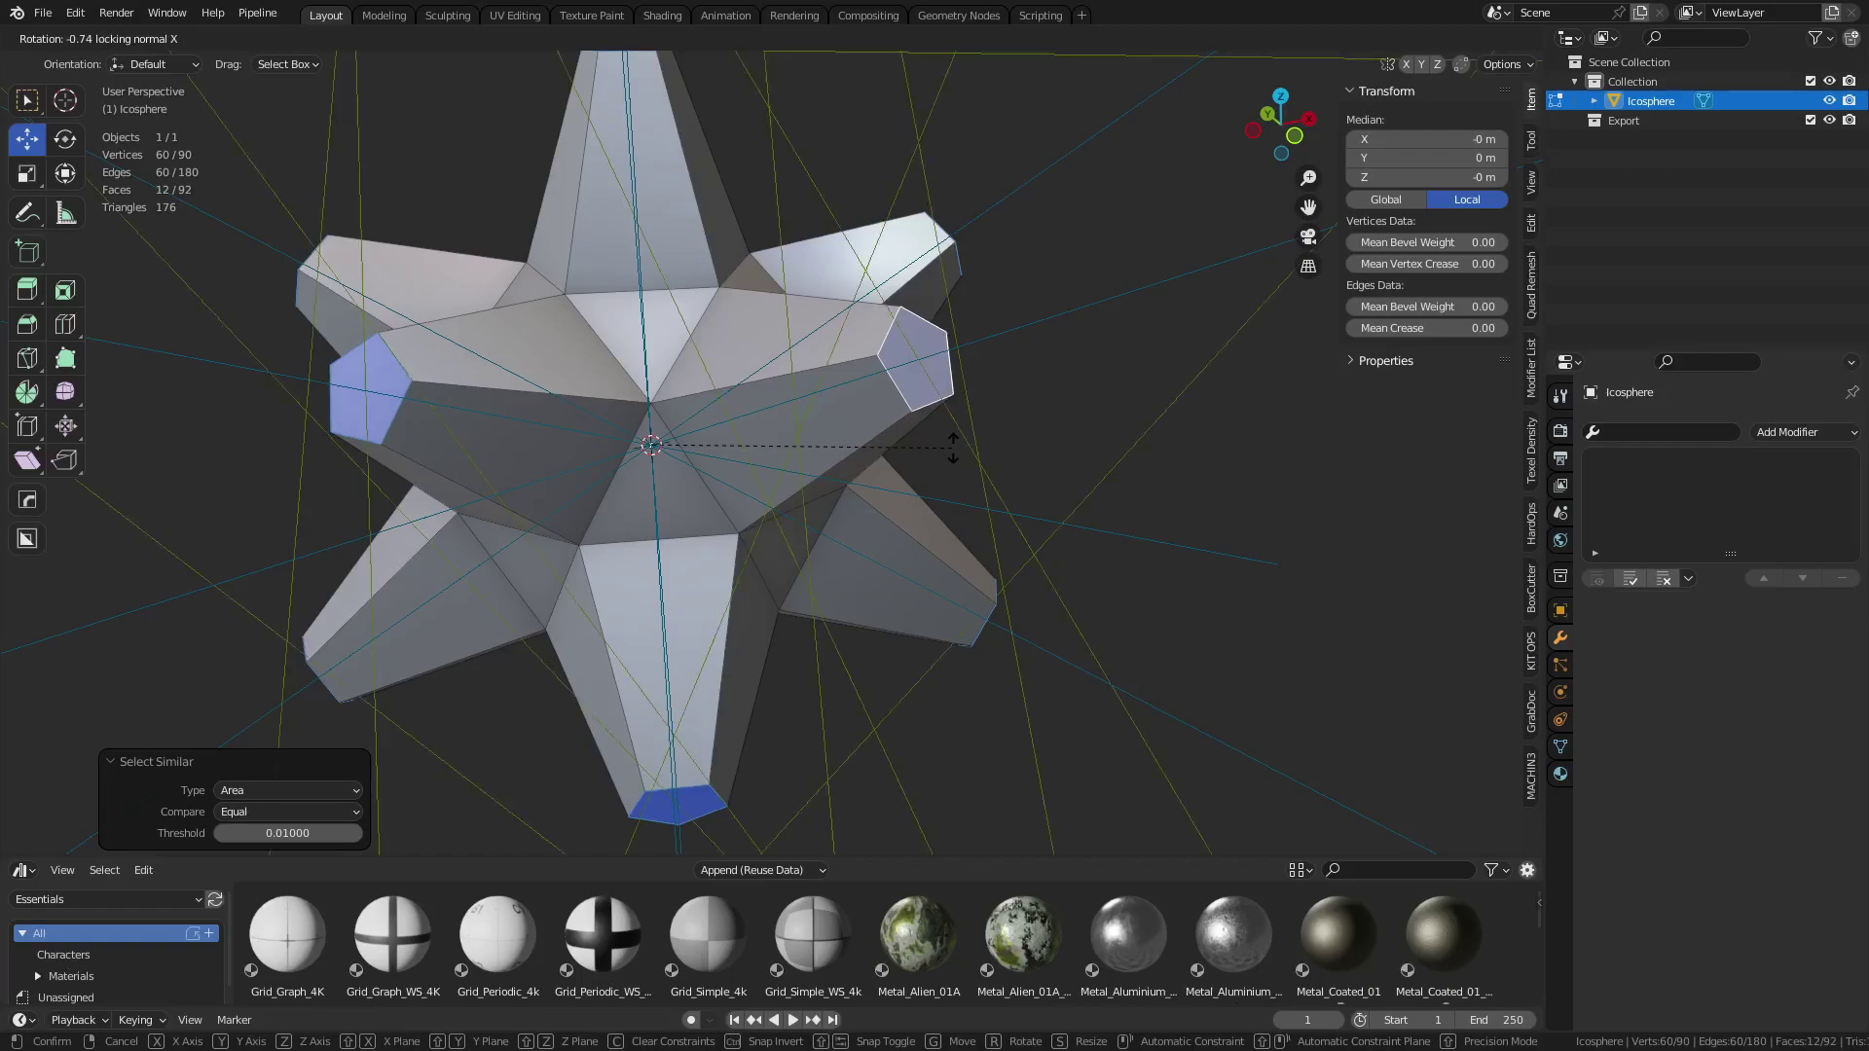
key(shift+z)
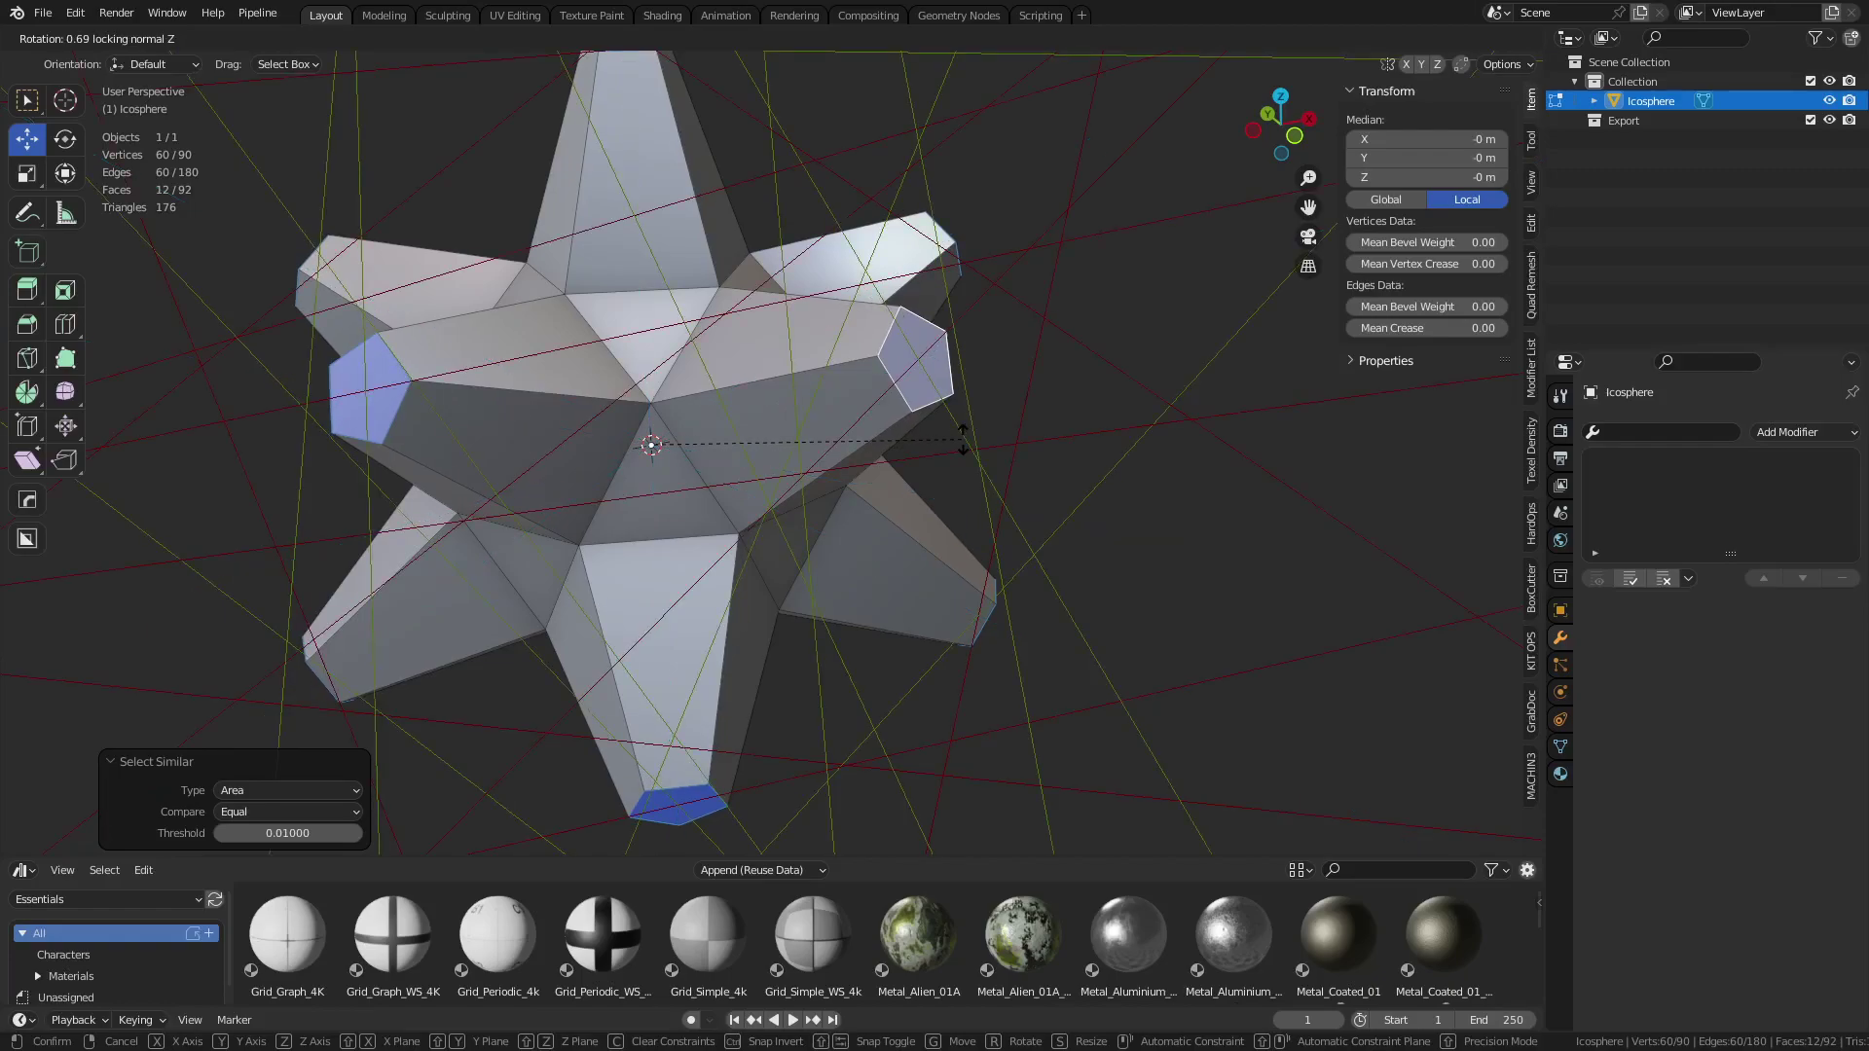
key(z)
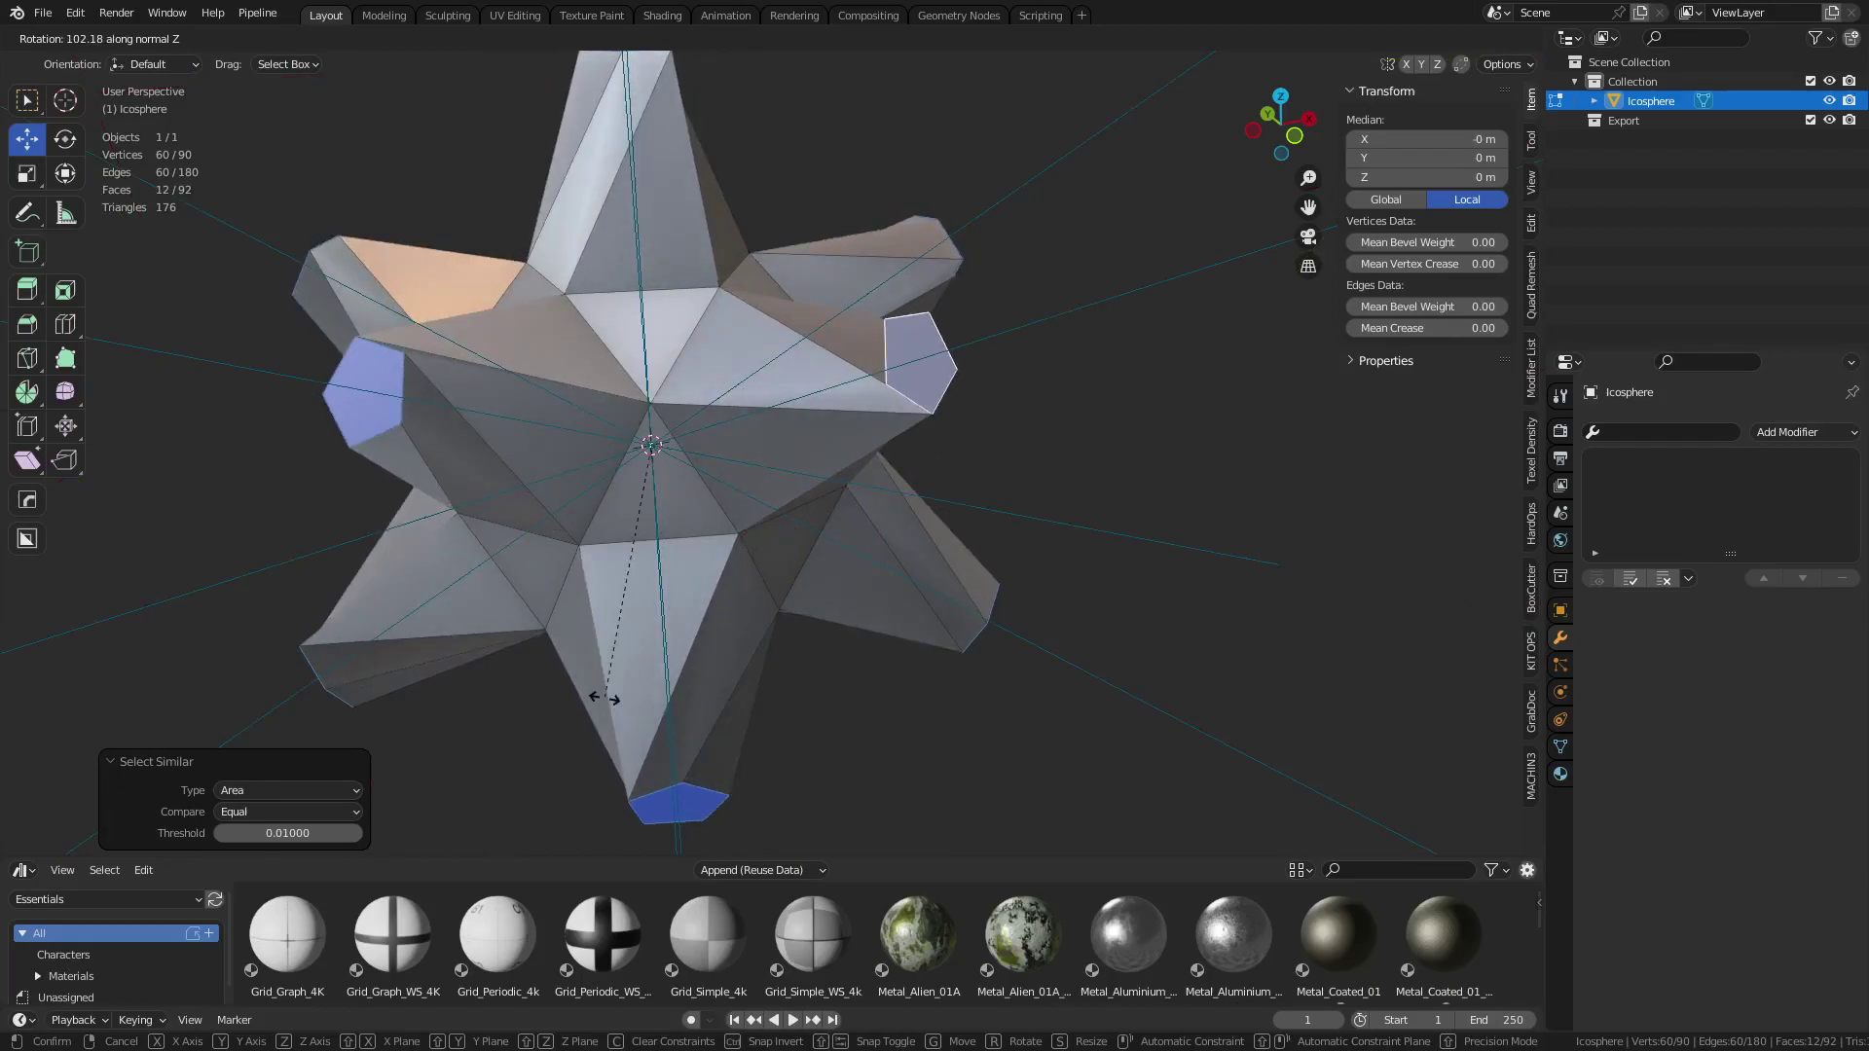
mouse_move(1158, 292)
click(864, 169)
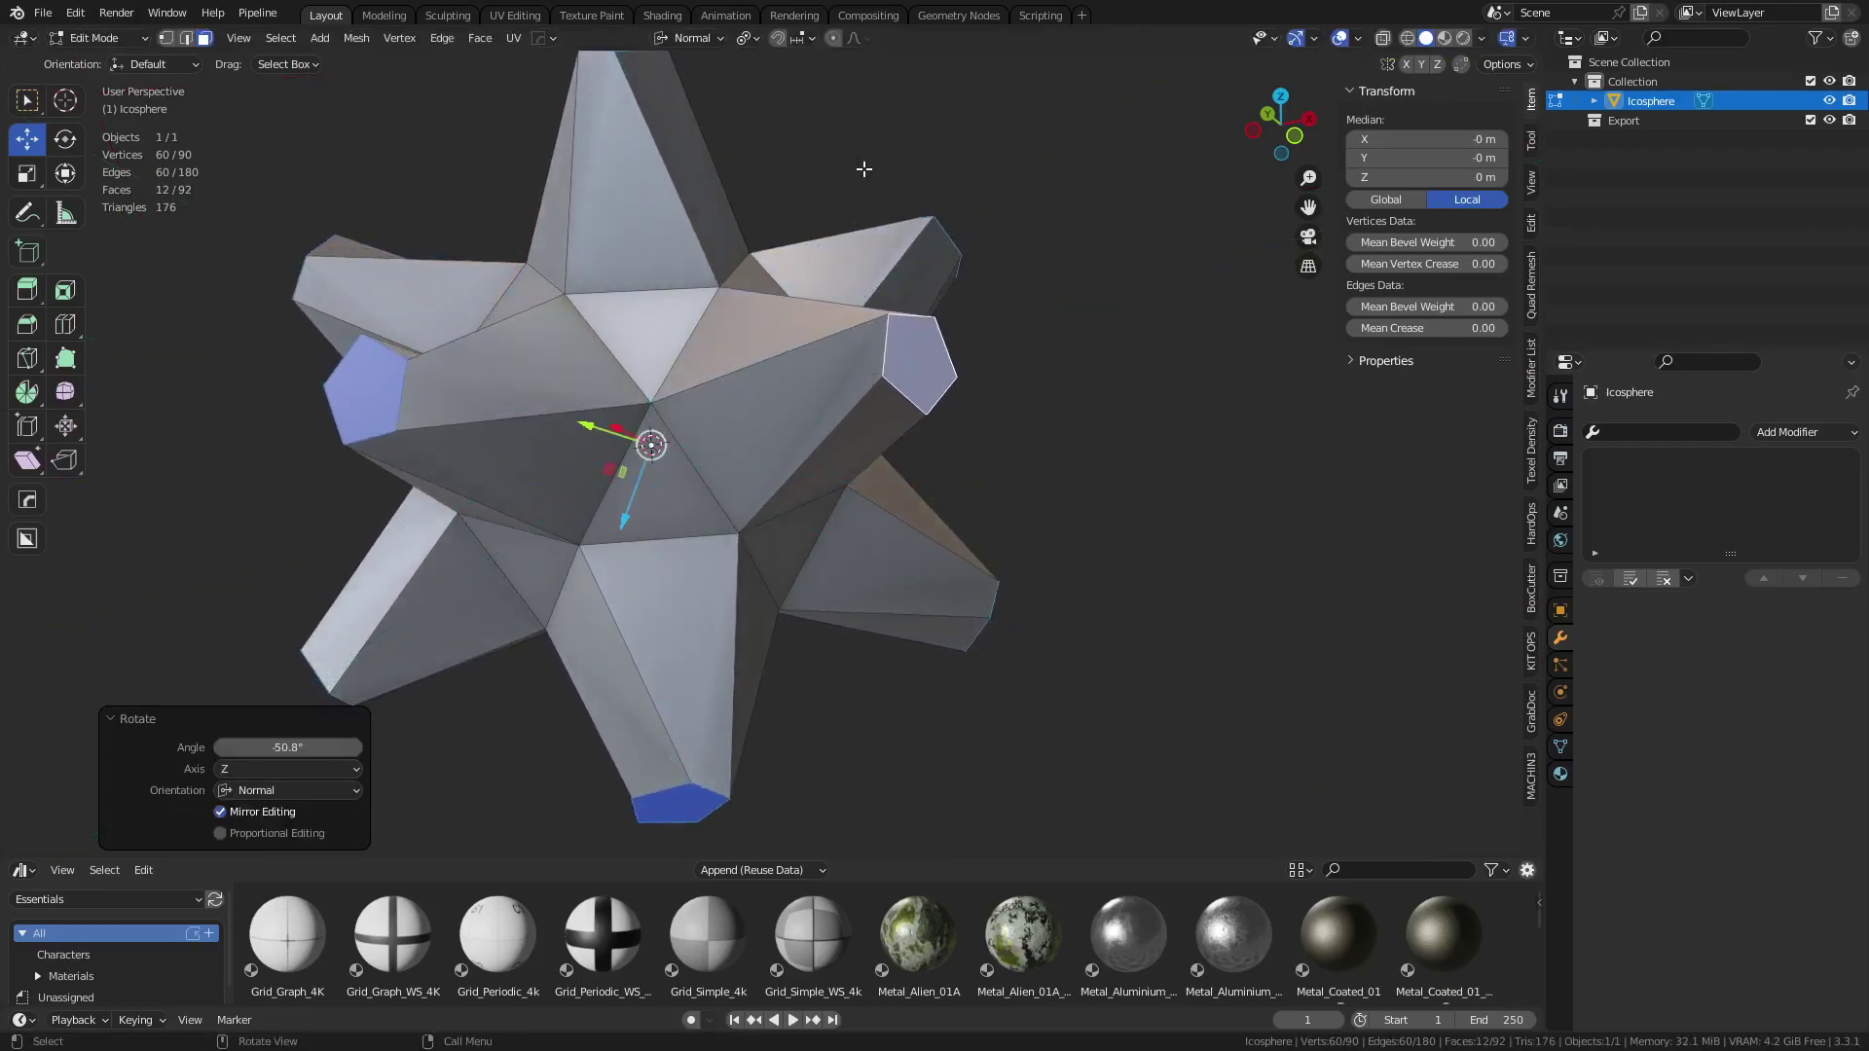
Return to Object Mode, add a cube and move it about 5.77 m along X, clear of the spiked ico sphere
key(Tab)
scroll(930, 259, down, 4)
middle_drag(931, 259, 843, 450)
key(shift+a)
mouse_move(876, 434)
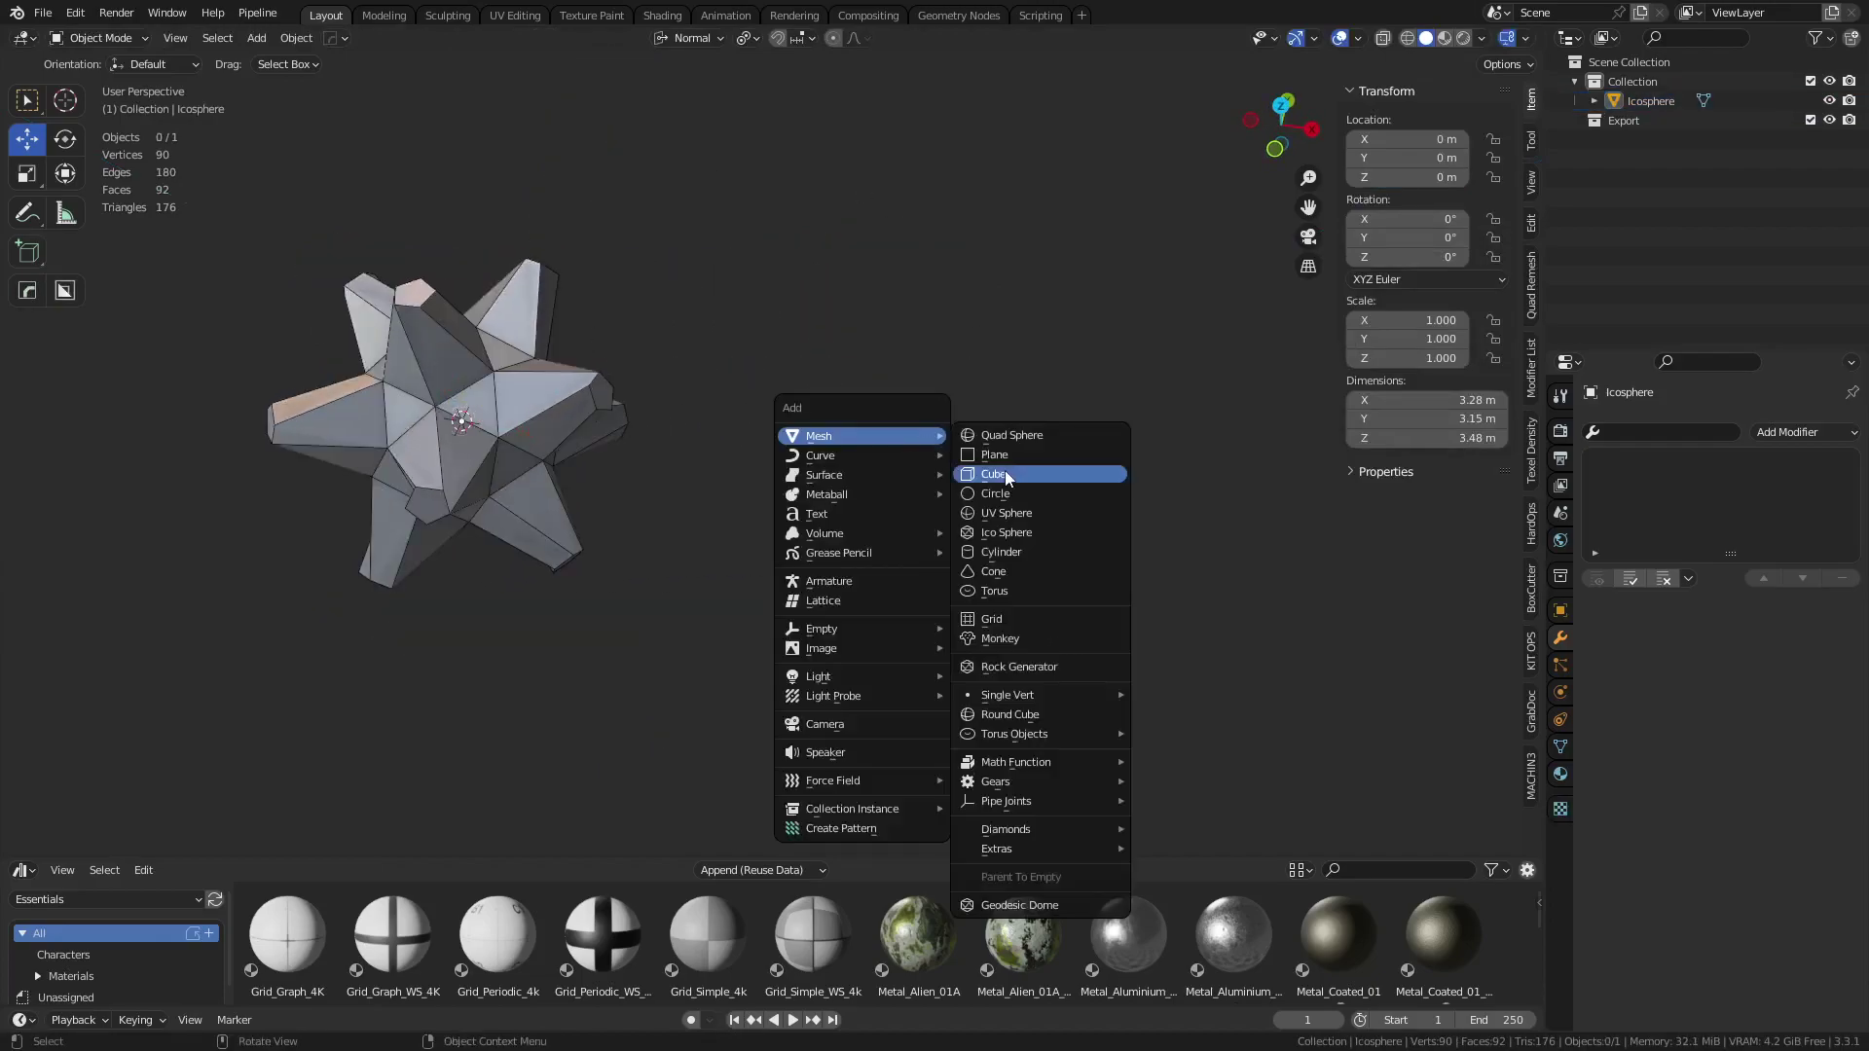
click(1003, 472)
drag(538, 432, 1134, 530)
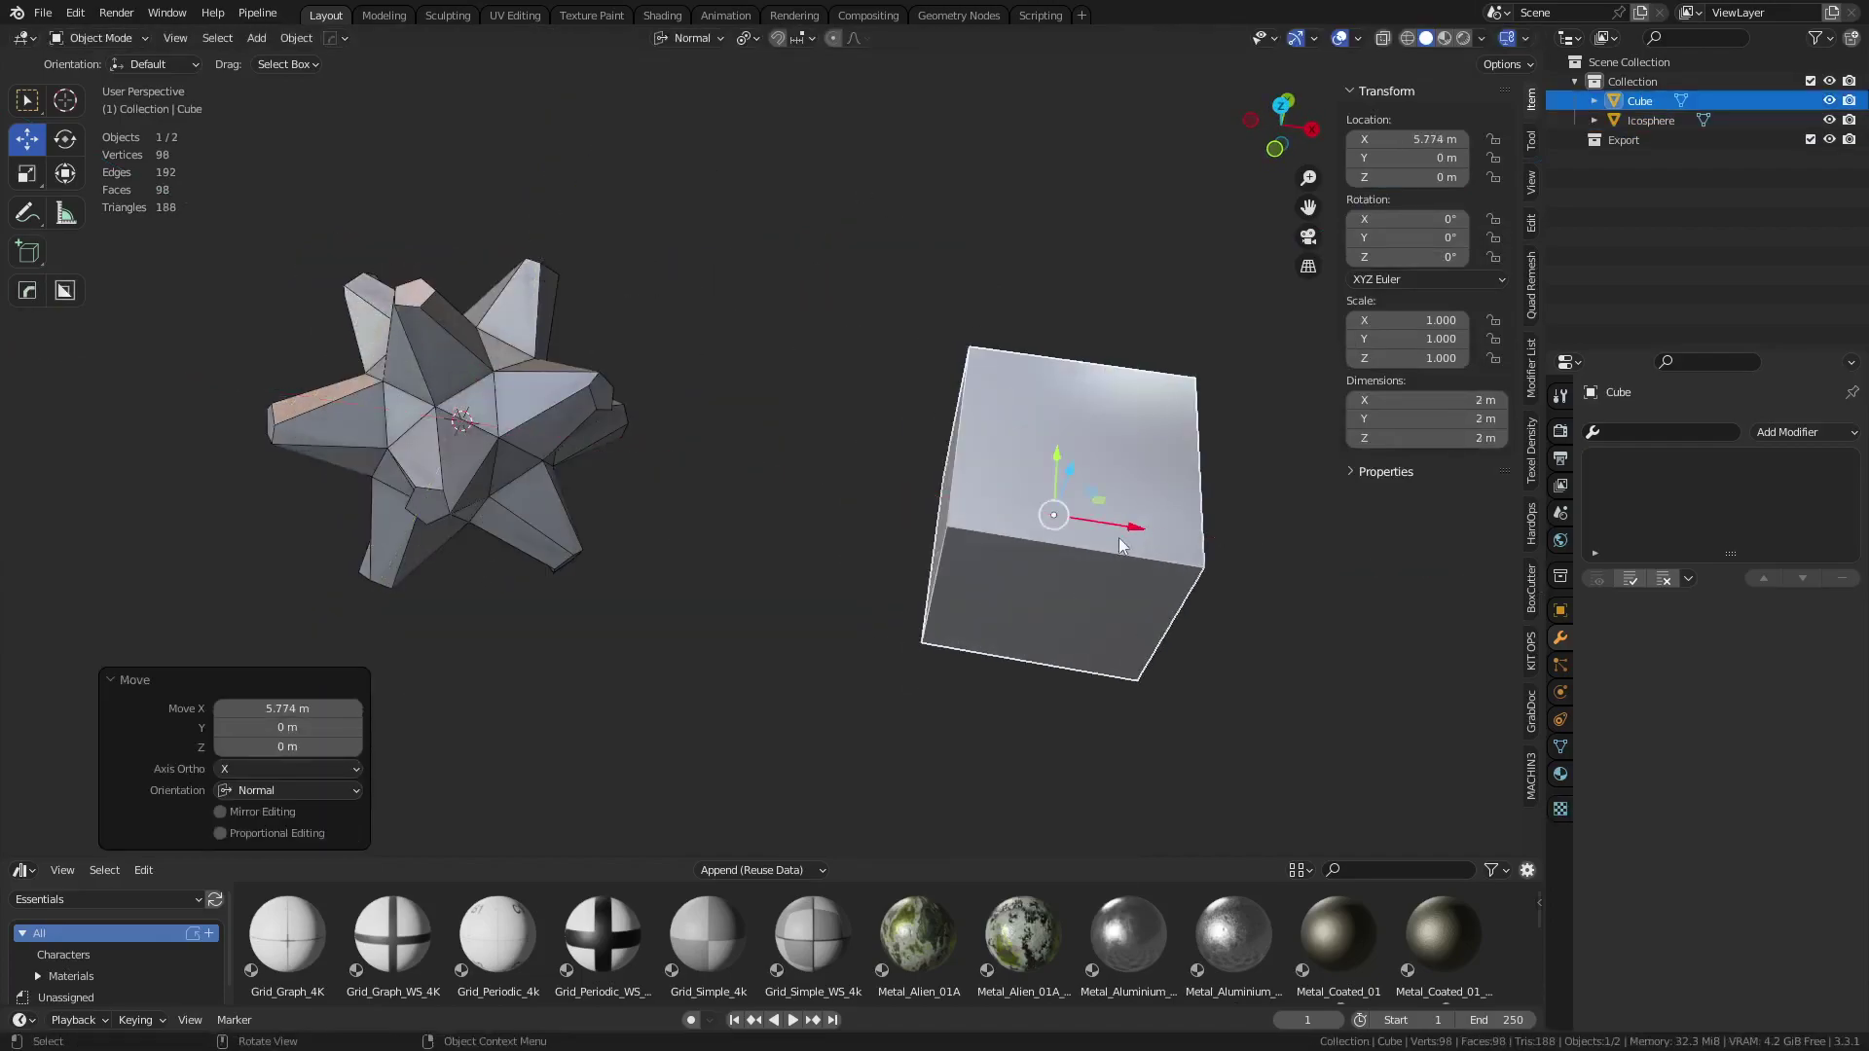
Duplicate the cube about 3.13 m along X and repeat the duplication twice to make a row of four cubes
scroll(1071, 533, down, 3)
middle_drag(993, 539, 773, 470)
scroll(1006, 599, up, 3)
key(shift+d)
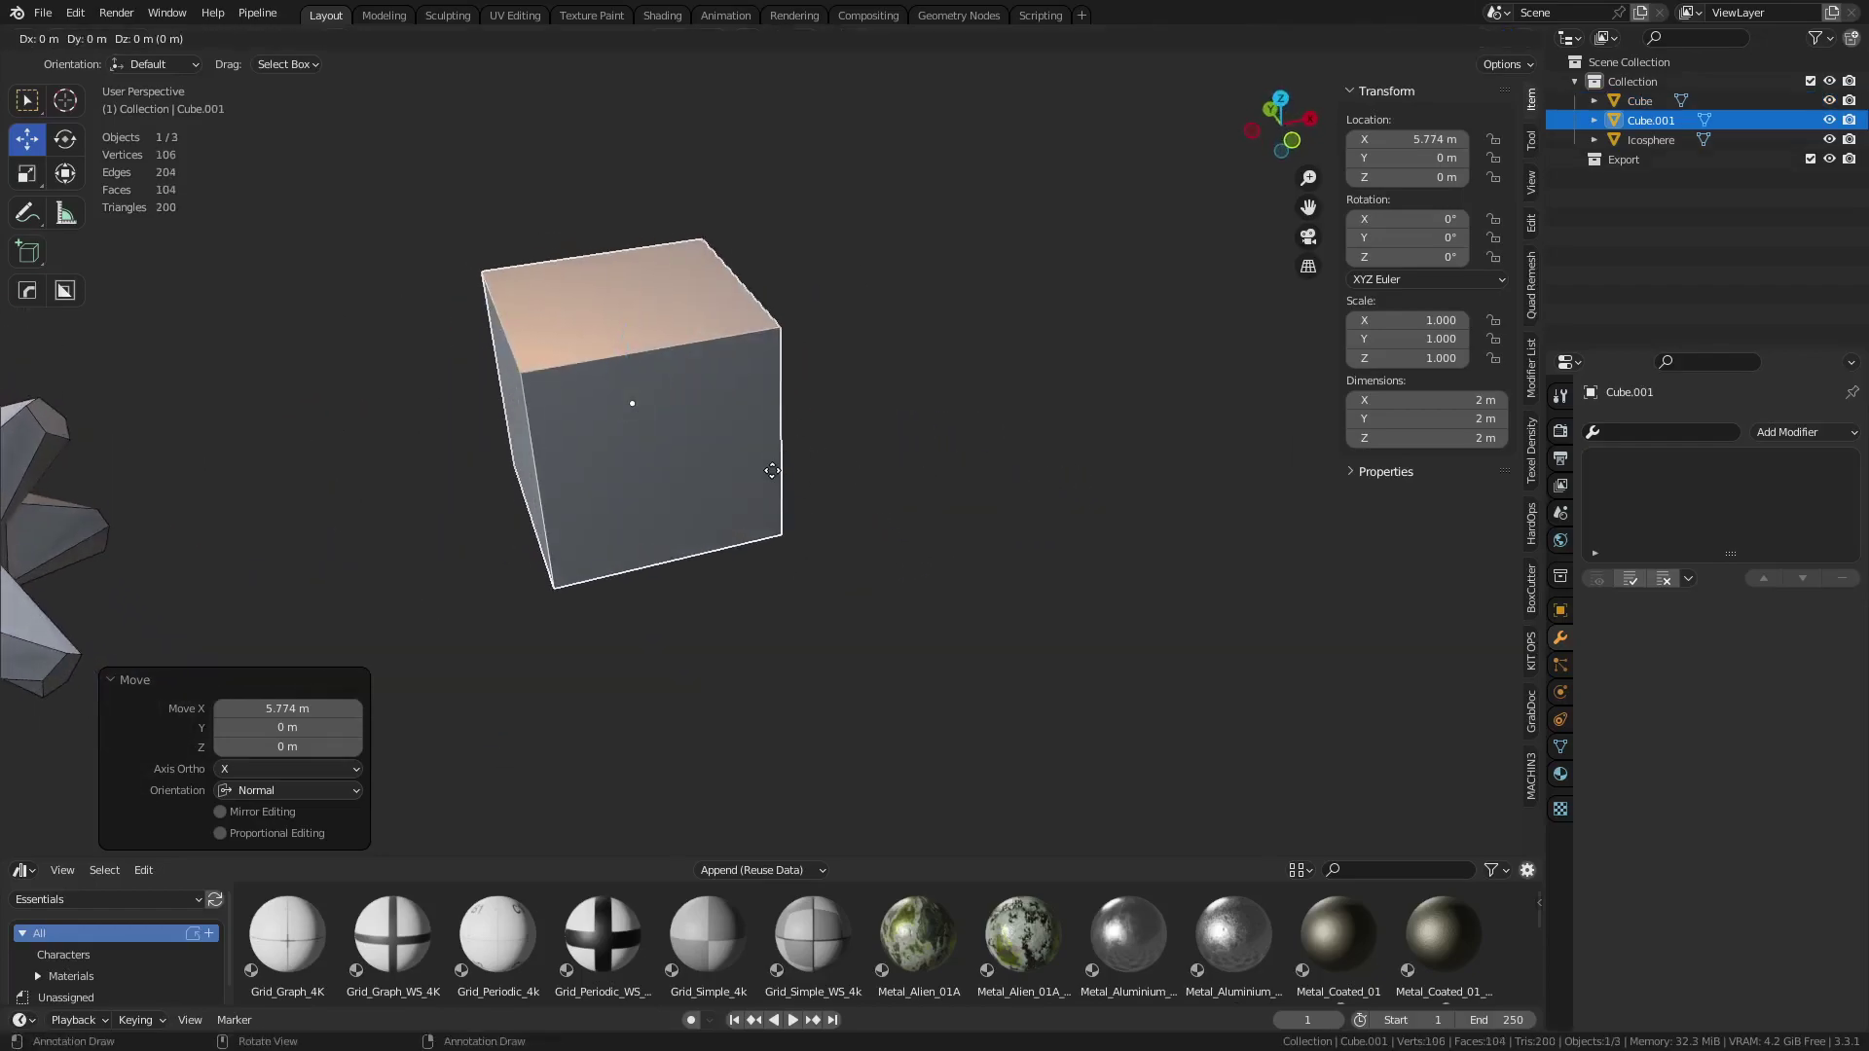
key(y)
key(x)
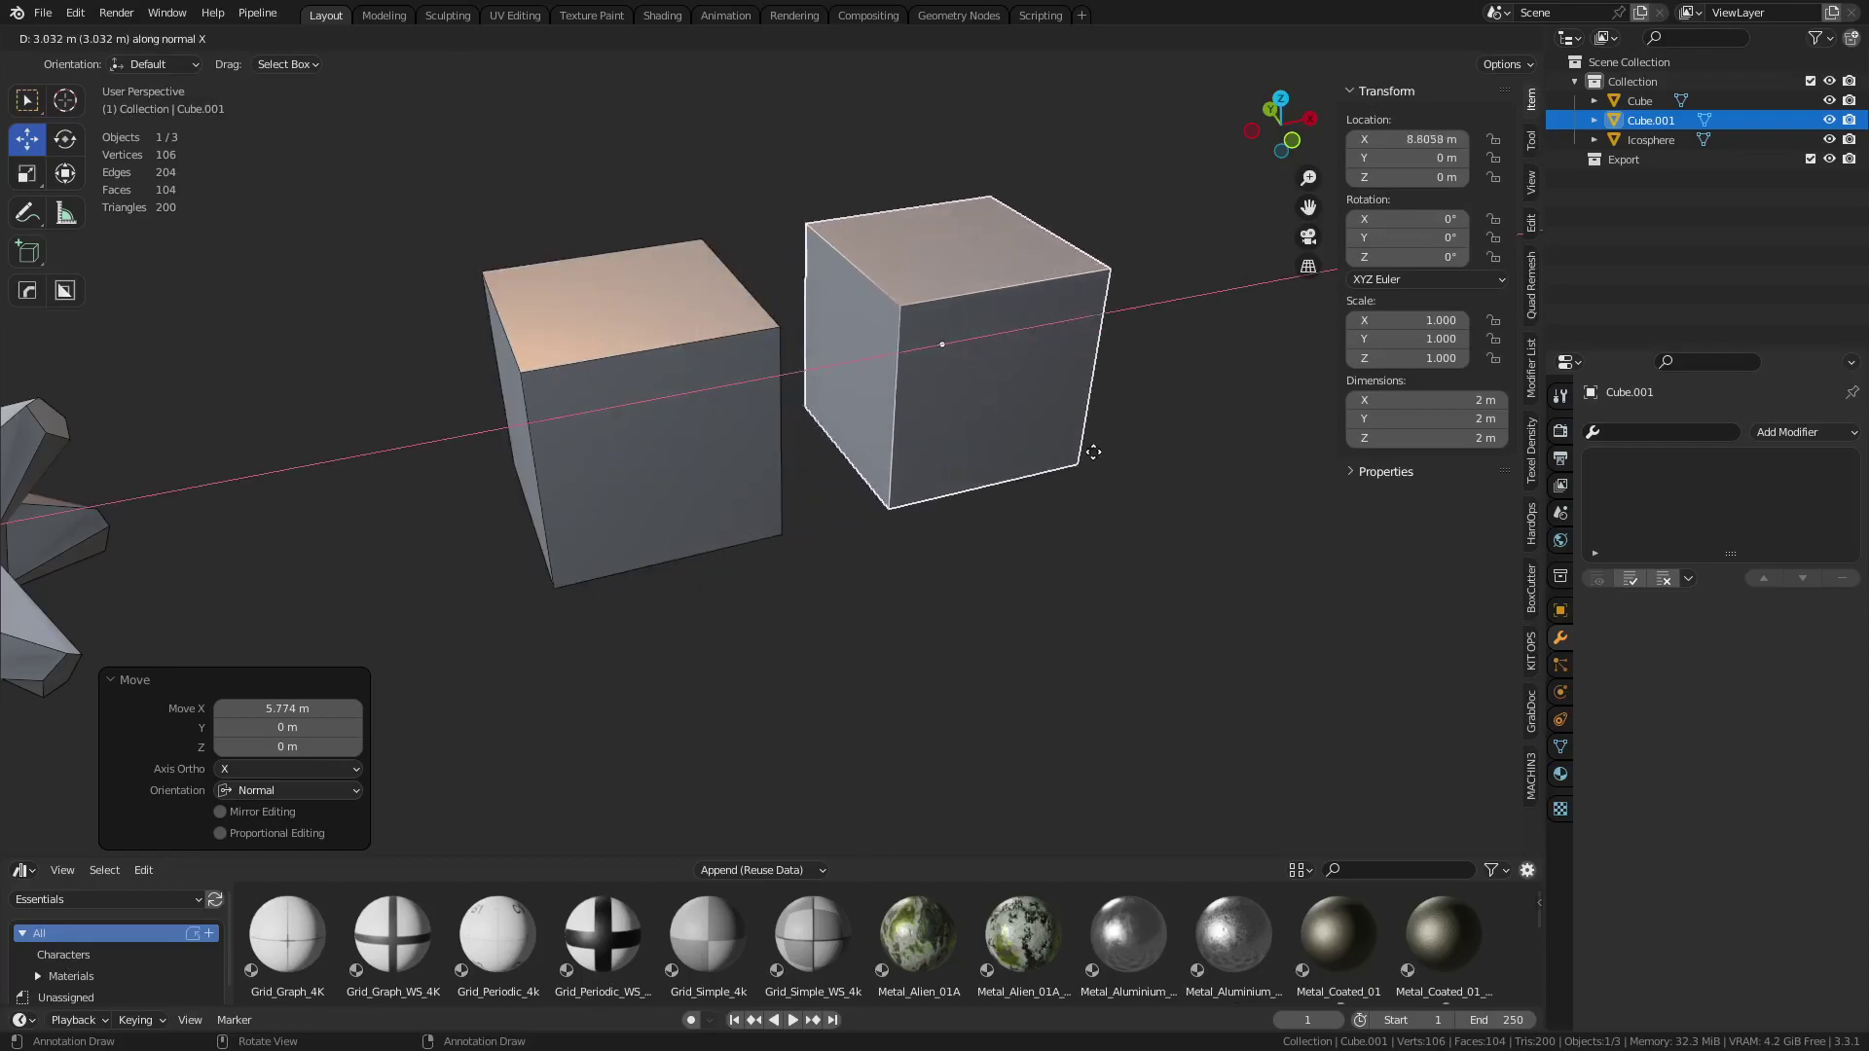
click(1098, 450)
key(shift+r)
key(shift+r)
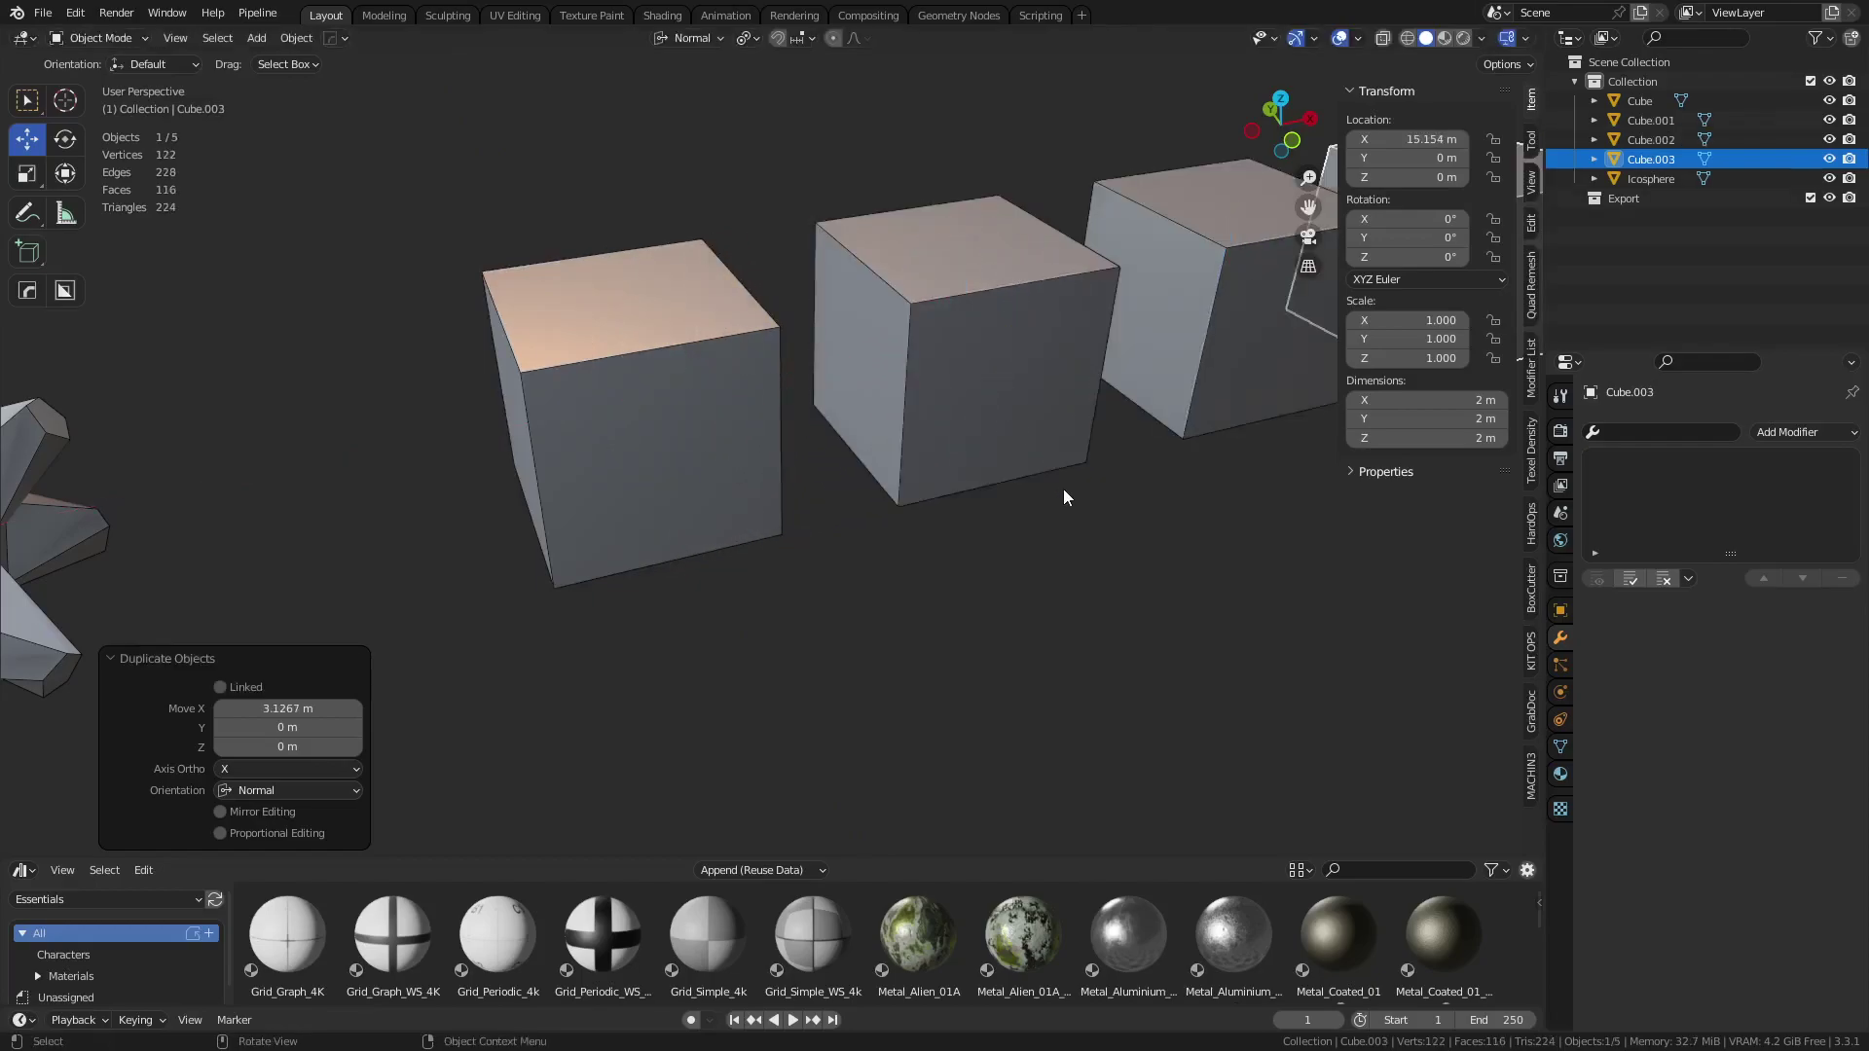
Select all four cubes in the row, making the third one the active object
scroll(1063, 489, down, 2)
shift+middle_drag(887, 518, 805, 522)
click(501, 453)
shift+middle_drag(655, 430, 734, 432)
shift+click(734, 432)
shift+click(954, 355)
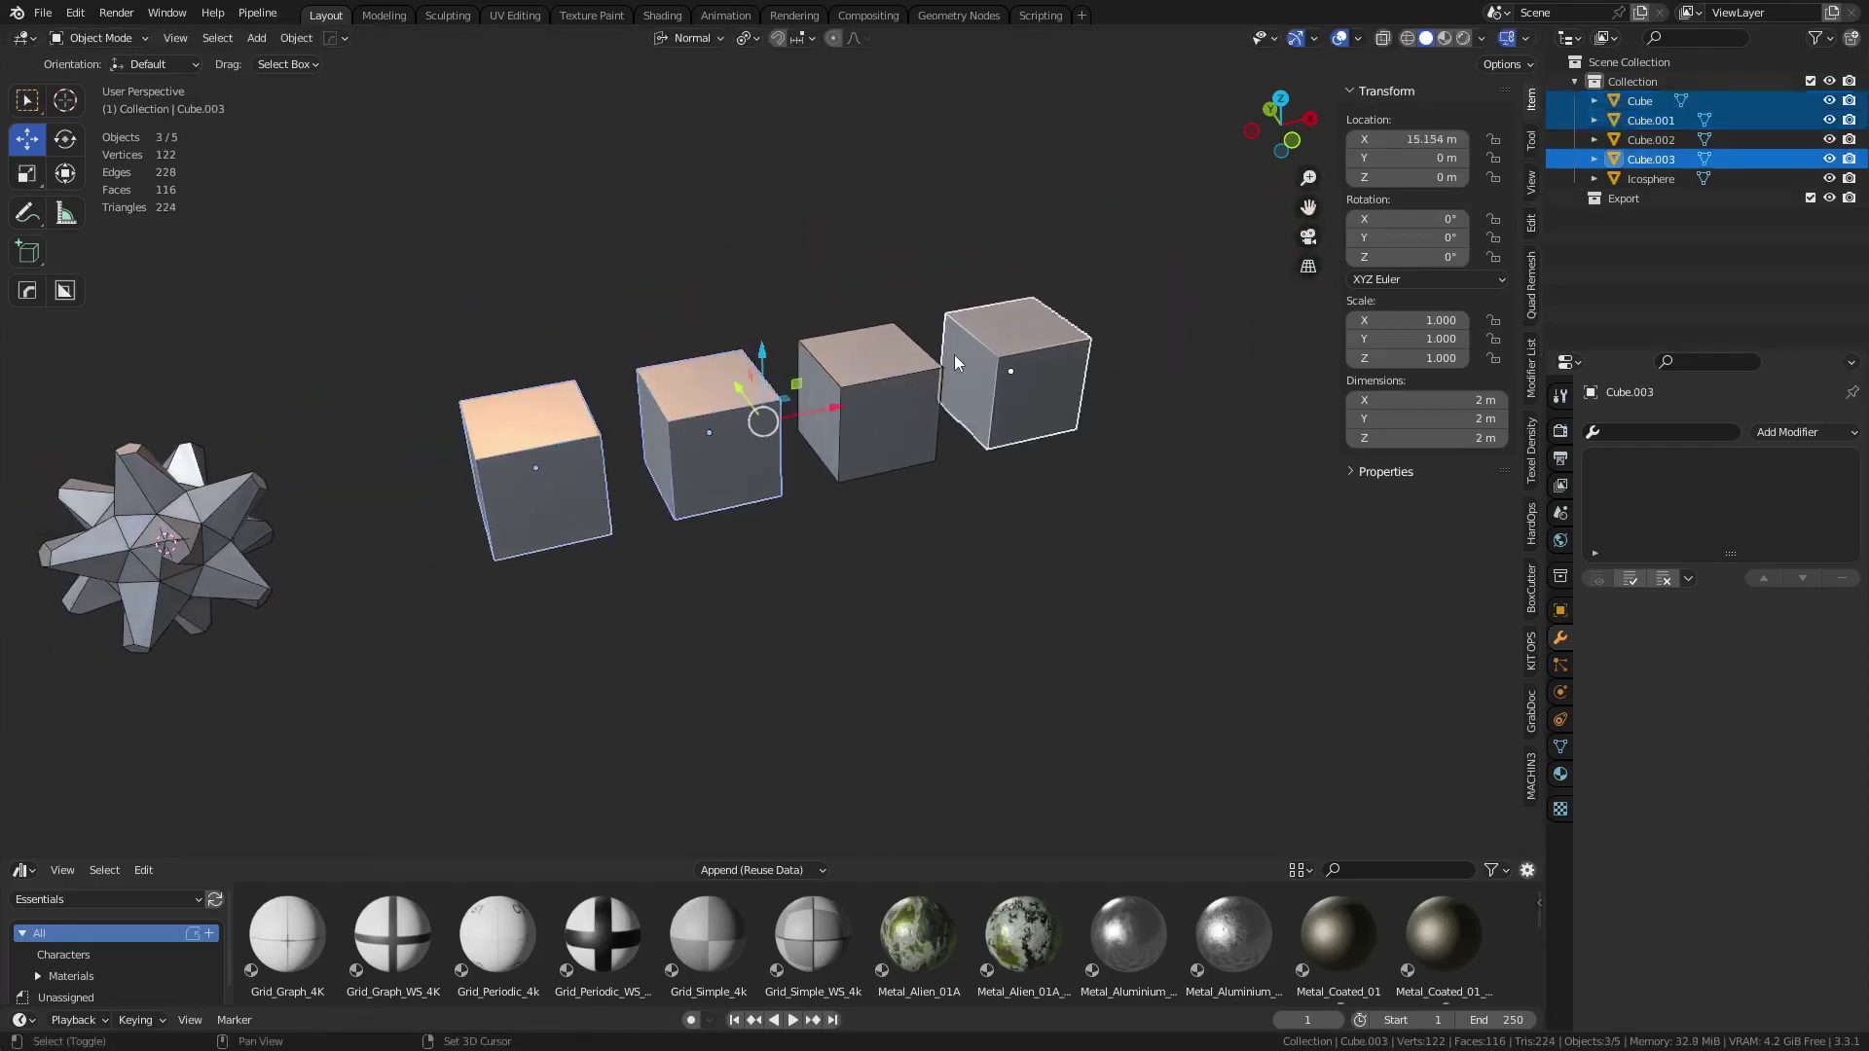
shift+click(865, 391)
Set the transform orientation to Local with Individual Origins as the pivot point
scroll(864, 396, up, 2)
click(690, 38)
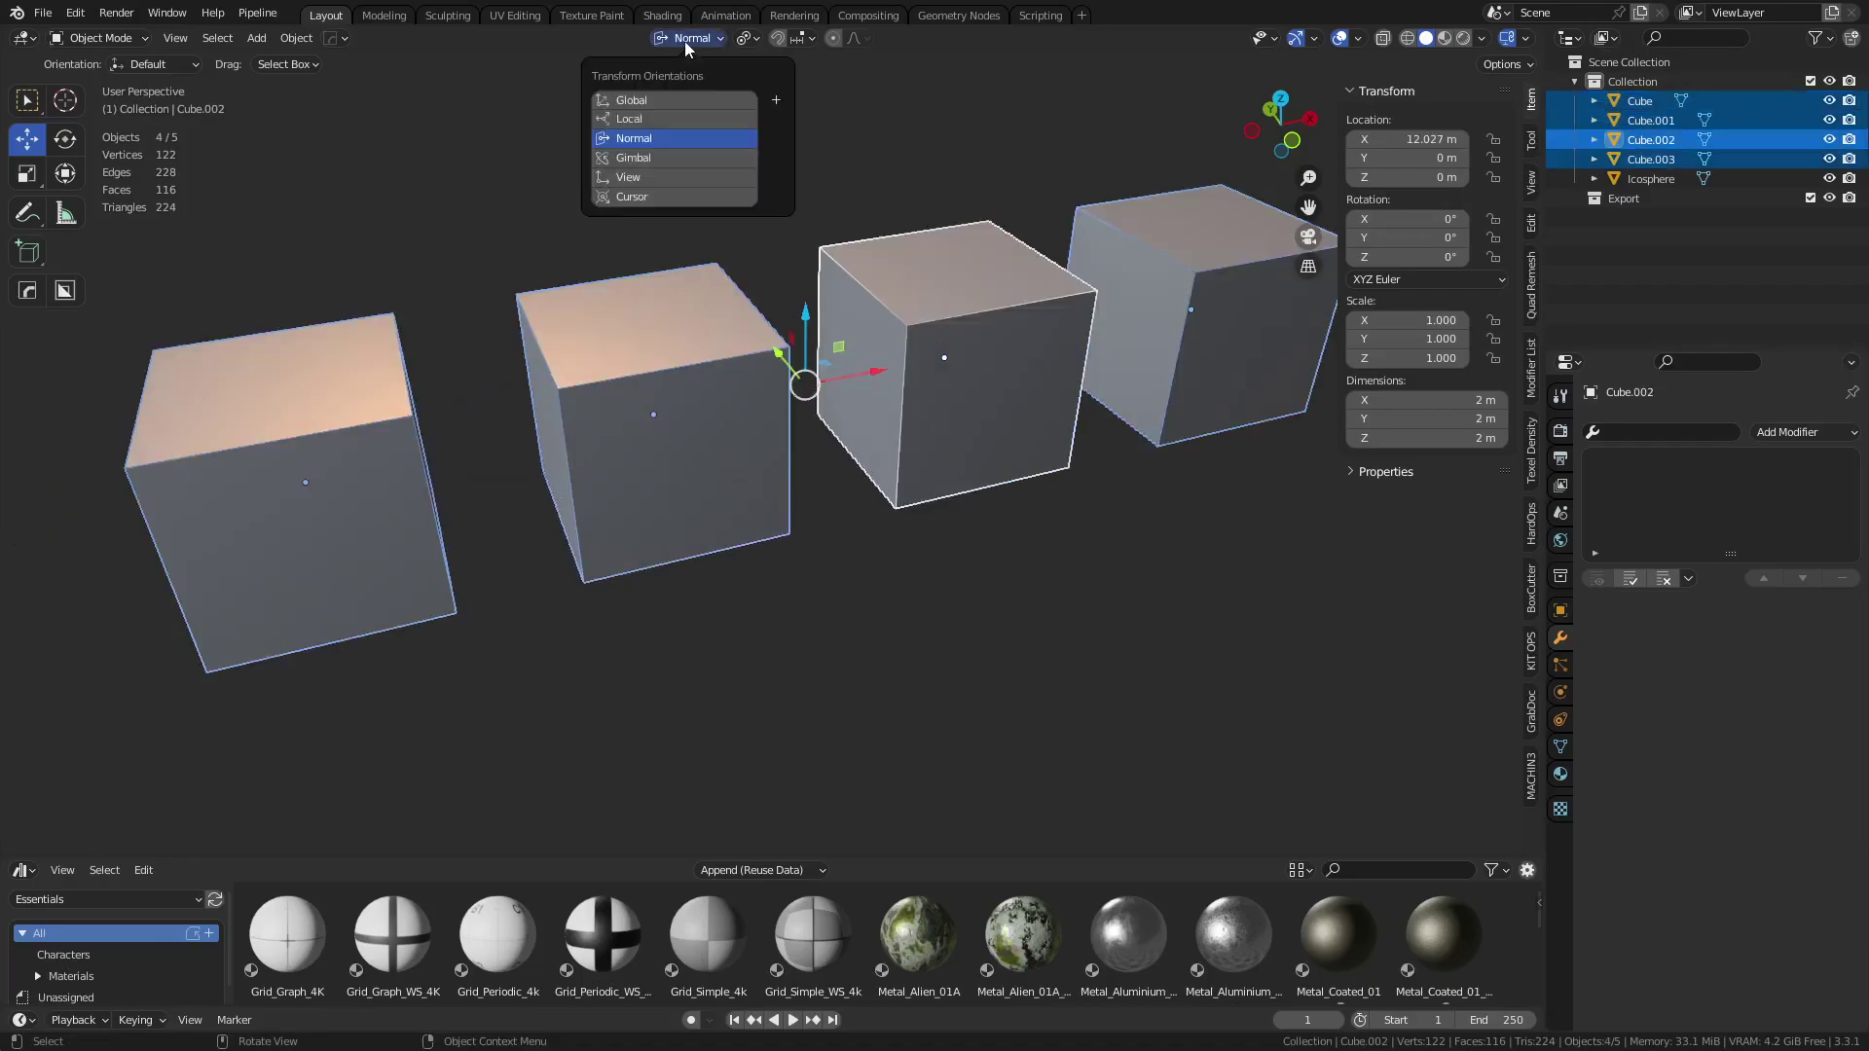
click(638, 121)
click(746, 38)
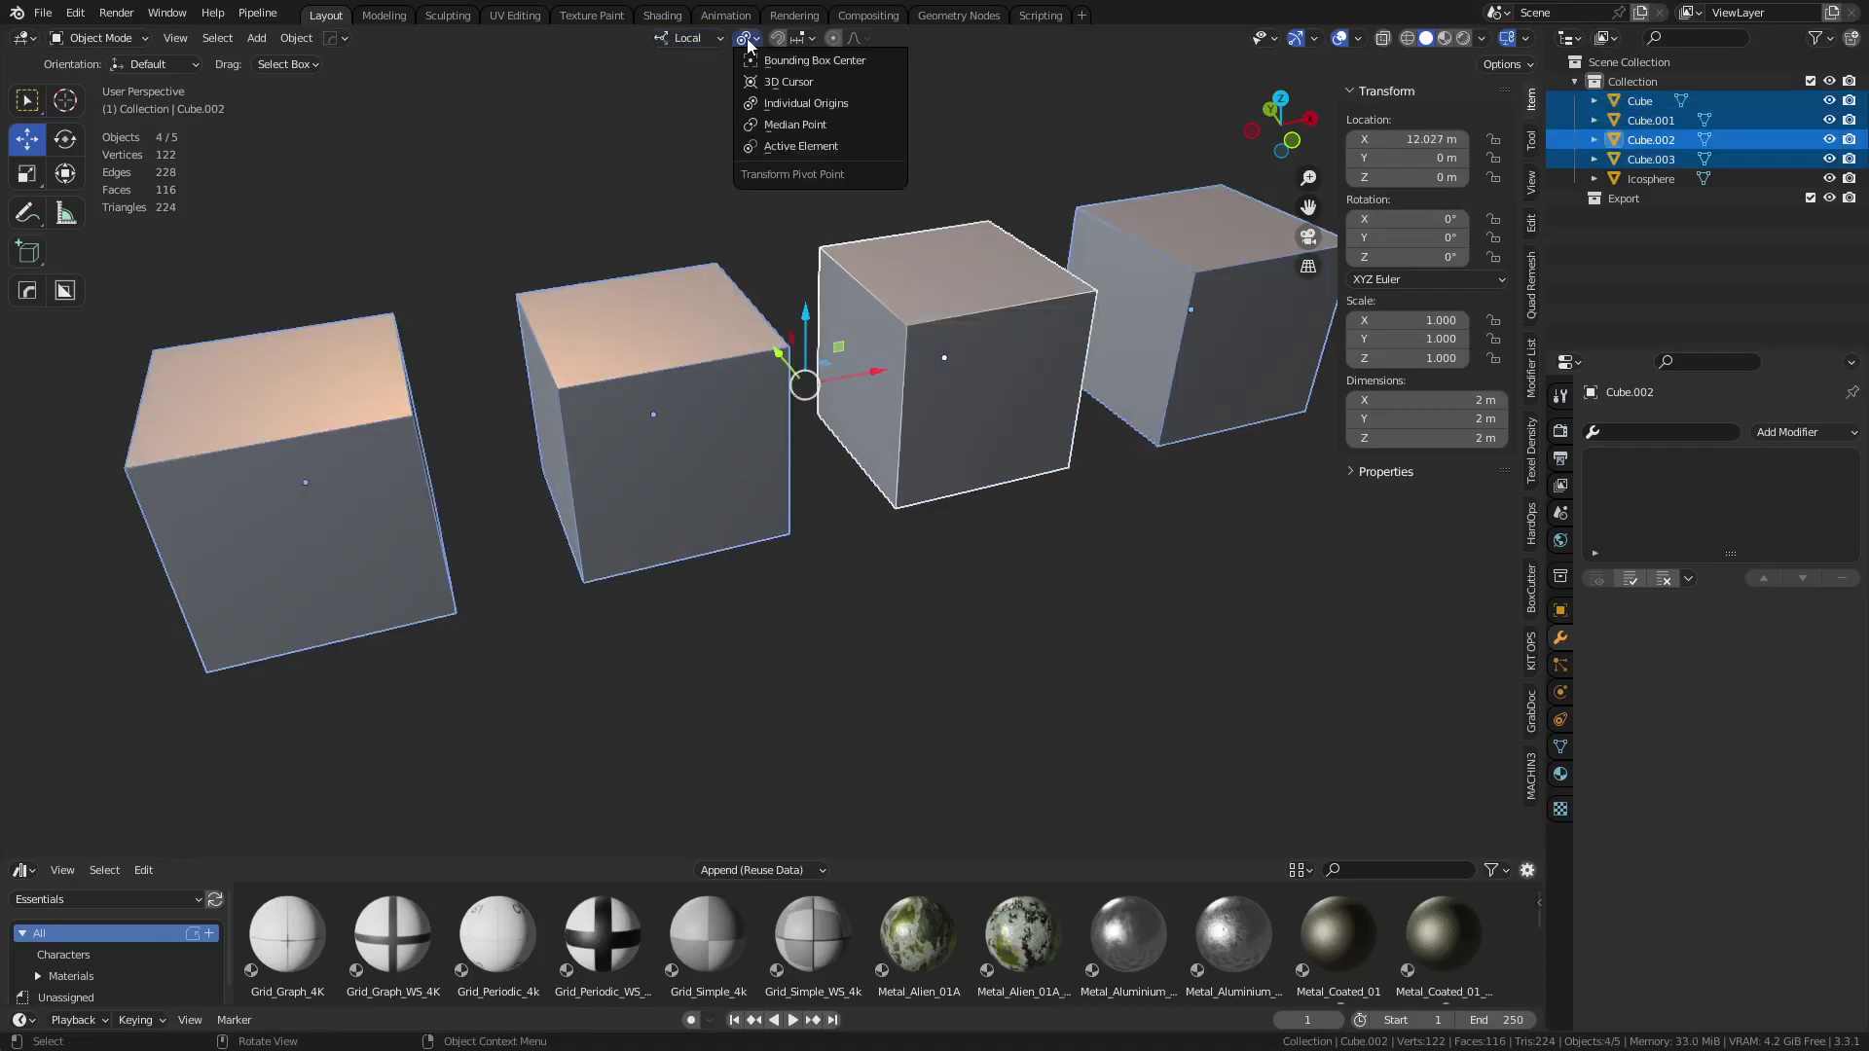
click(801, 104)
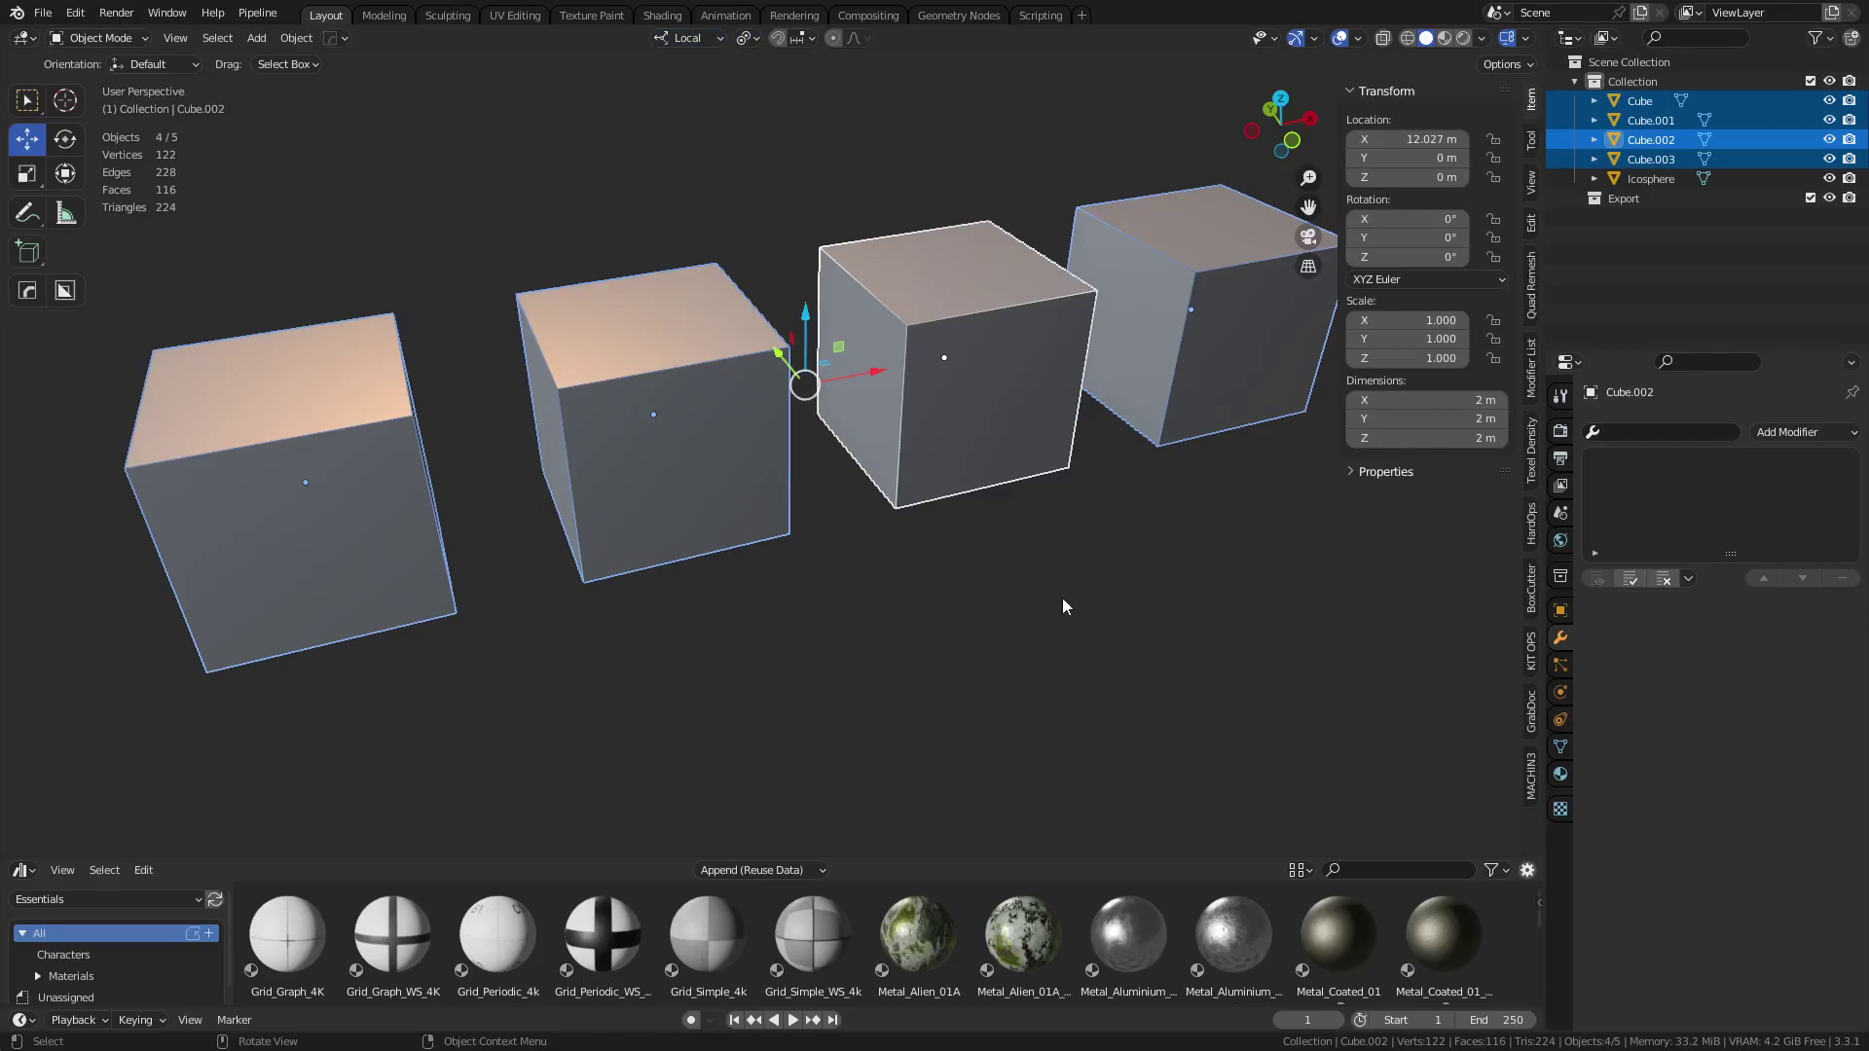
Try rotating the four cubes about their local X, Y and Z axes
key(r)
key(x)
key(y)
key(z)
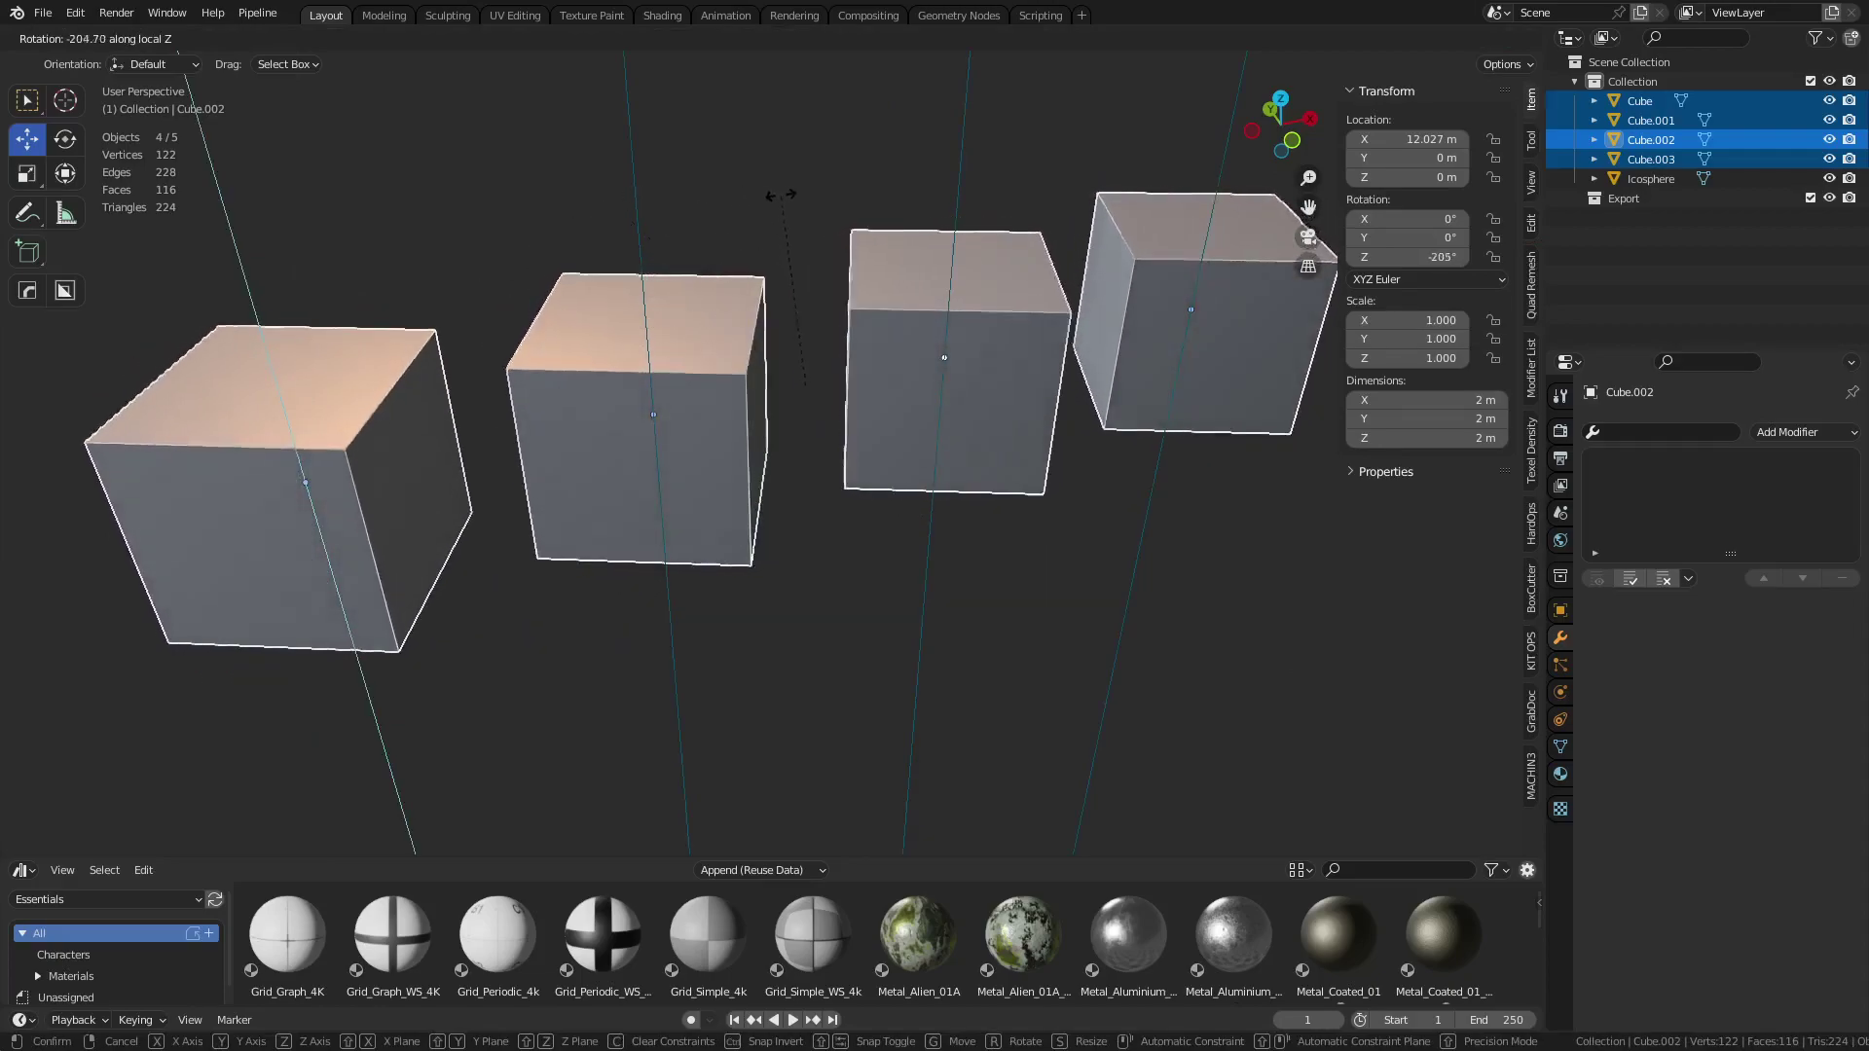
key(Escape)
Select the spiked ico sphere and all four cubes and delete them from the scene
key(ctrl+Tab)
click(819, 626)
scroll(716, 574, down, 6)
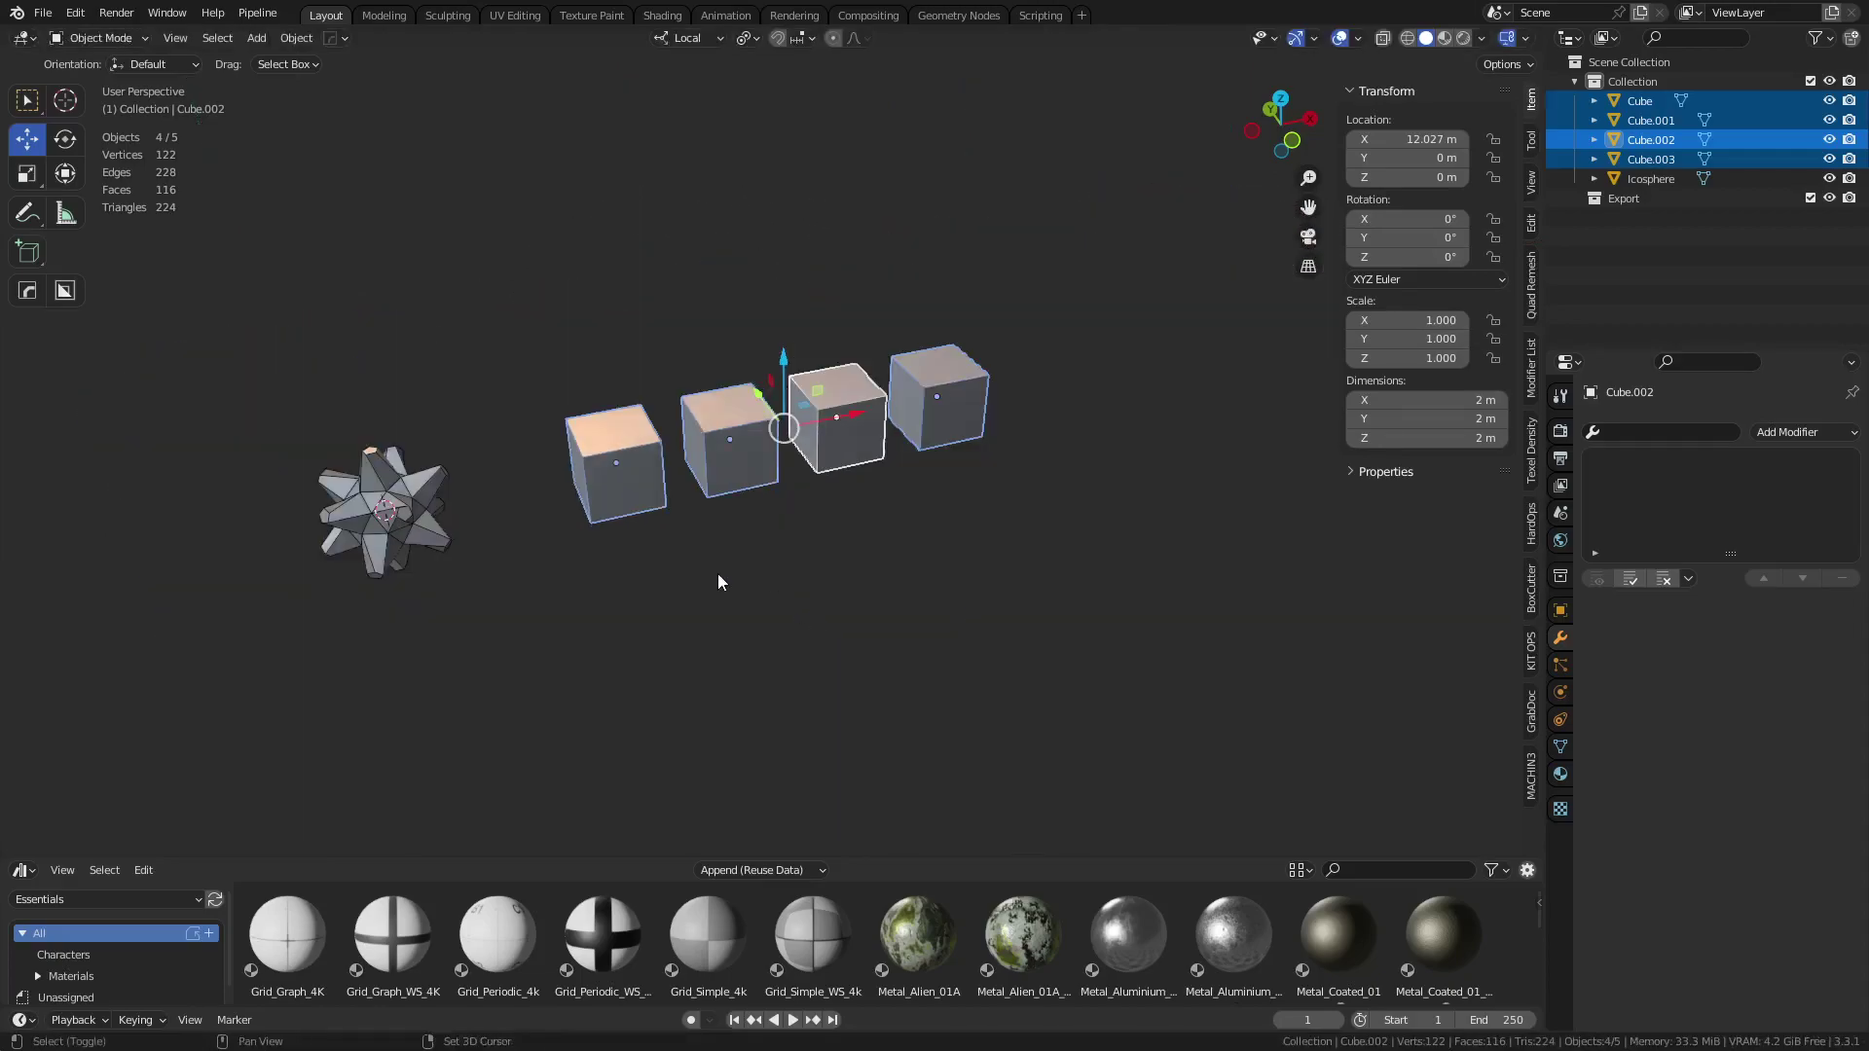
shift+middle_drag(716, 574, 928, 570)
shift+middle_drag(824, 600, 822, 564)
click(466, 626)
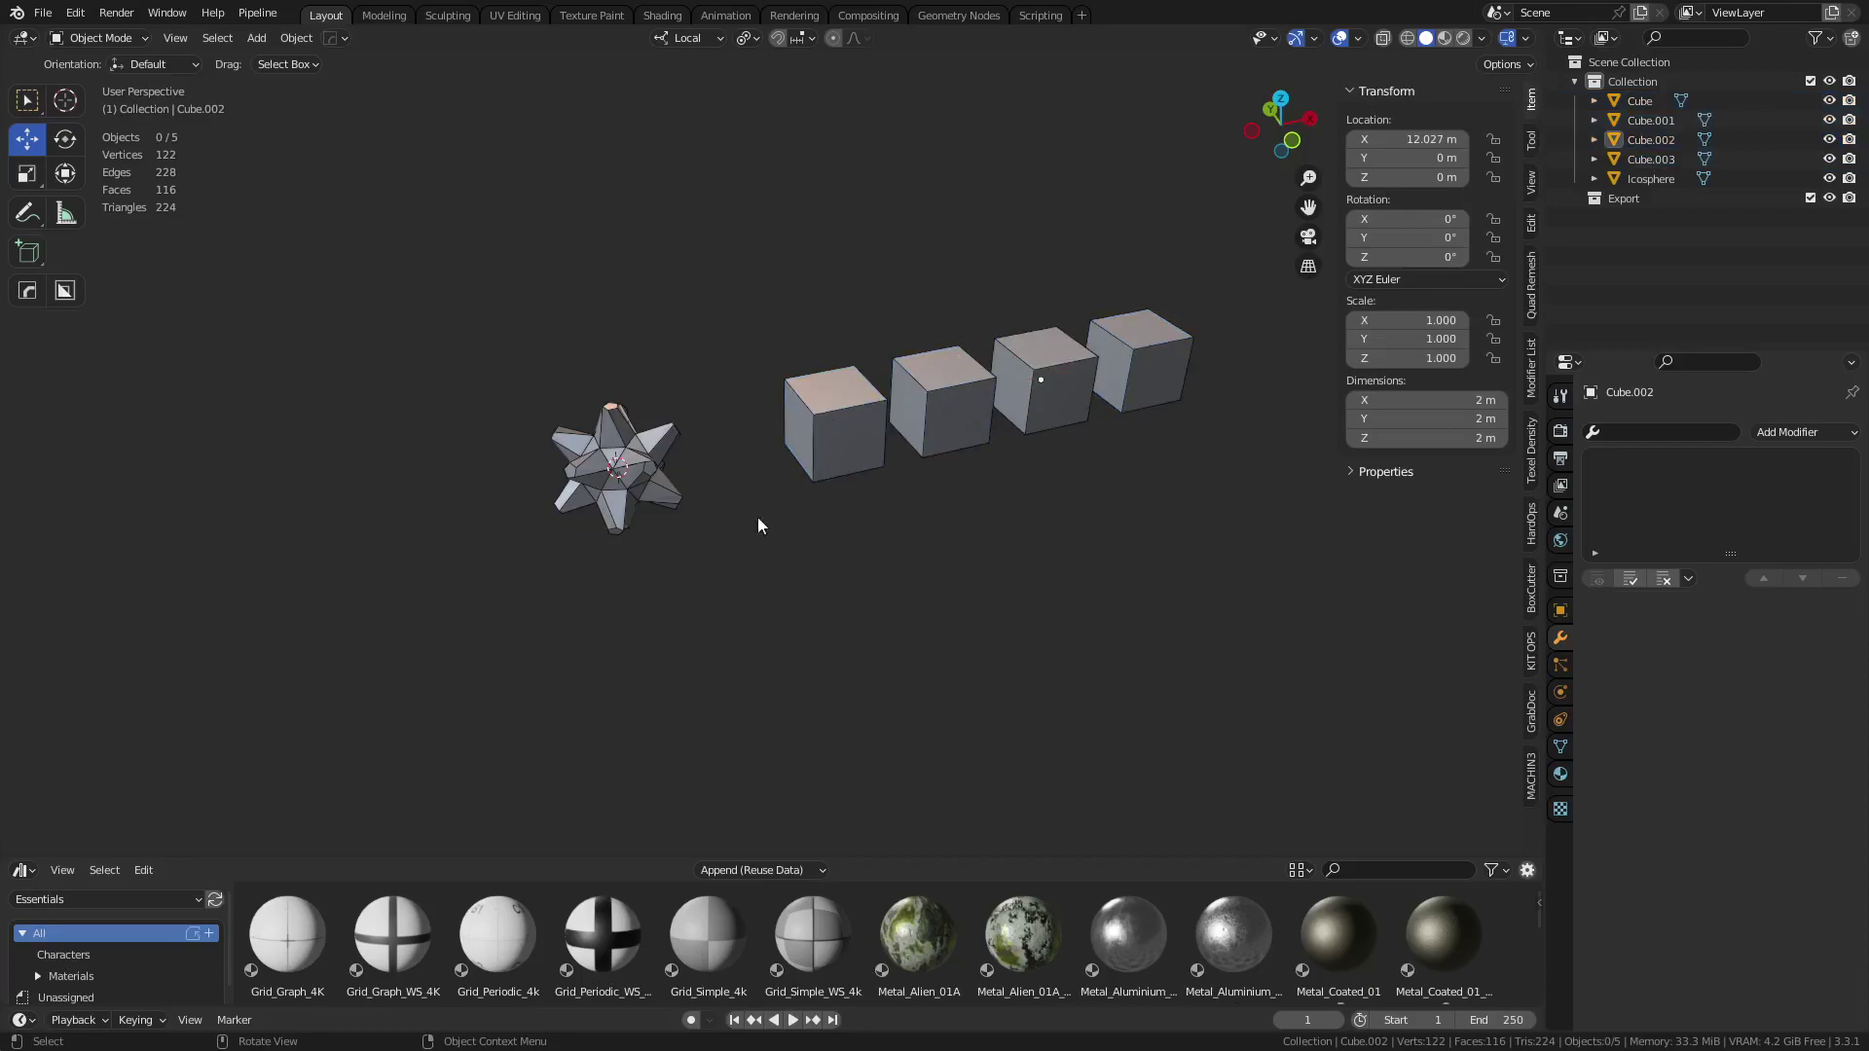
drag(472, 582, 1193, 291)
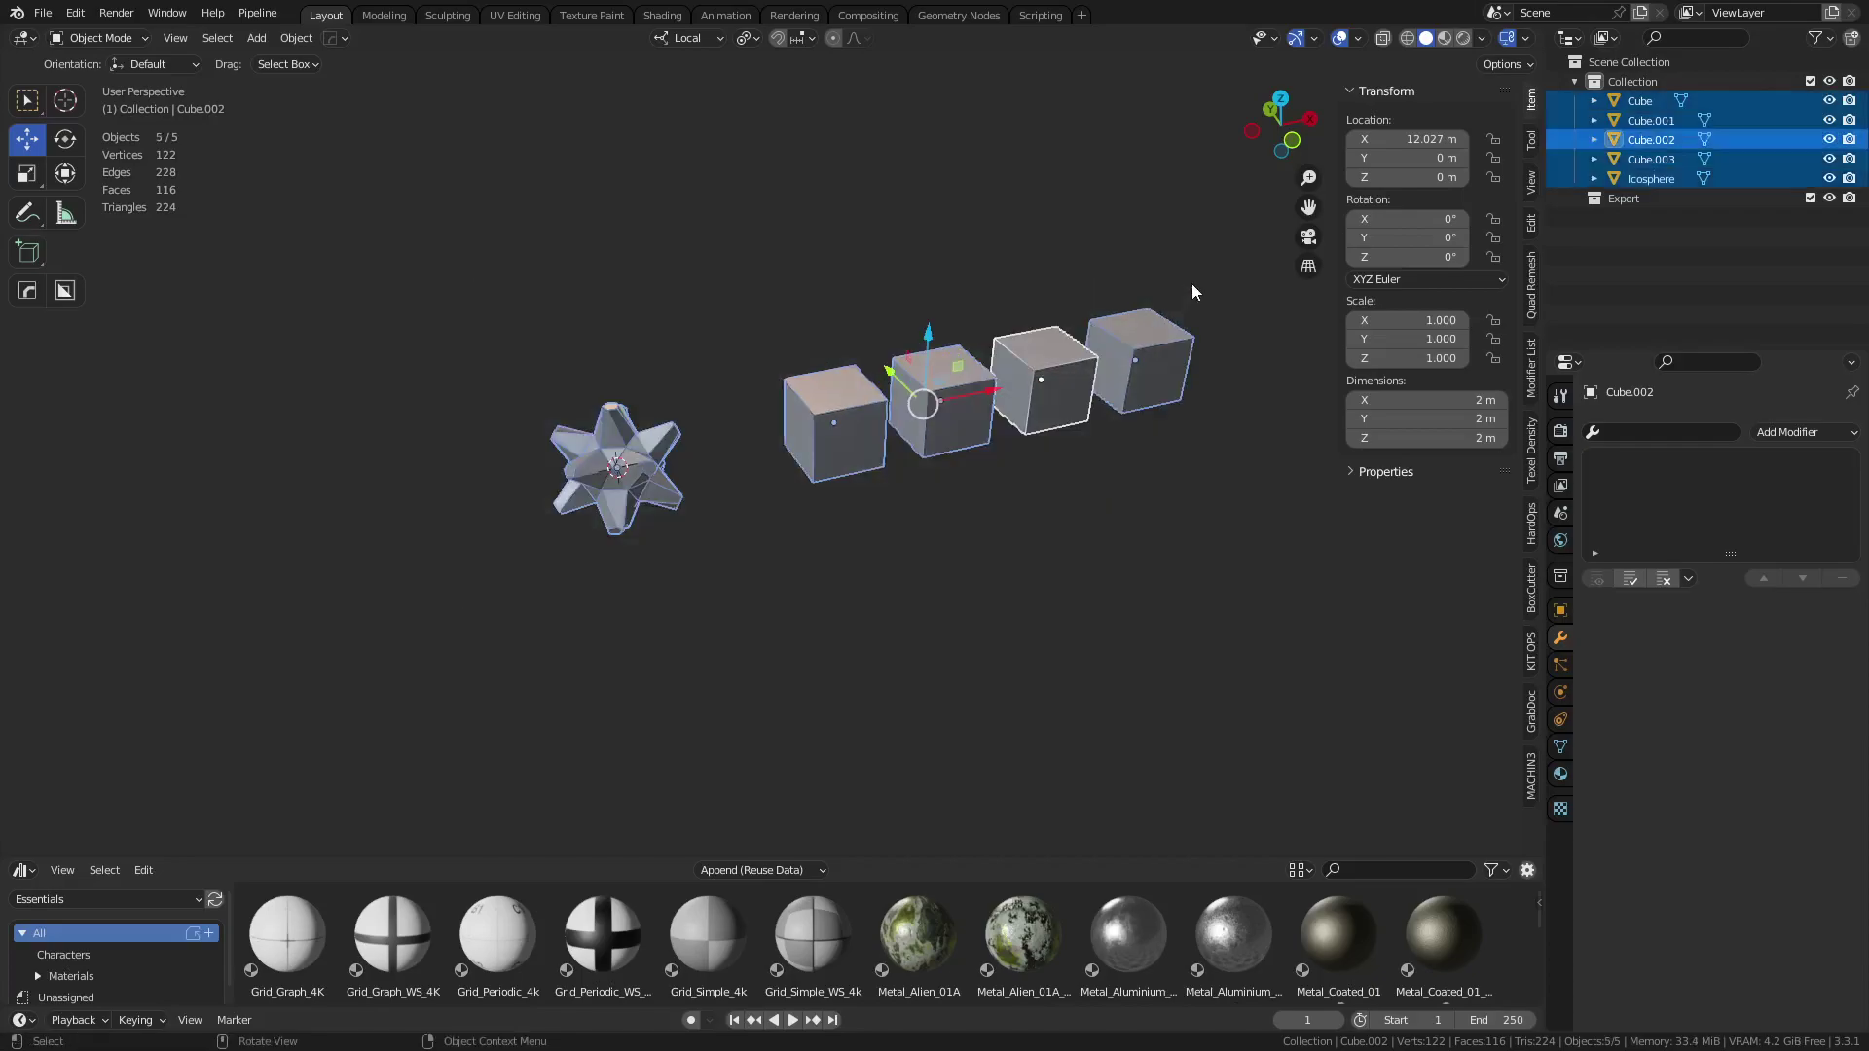
key(x)
click(977, 459)
Add a new 2 m cube at the world origin and frame it in the view
key(shift+a)
mouse_move(977, 459)
click(1067, 483)
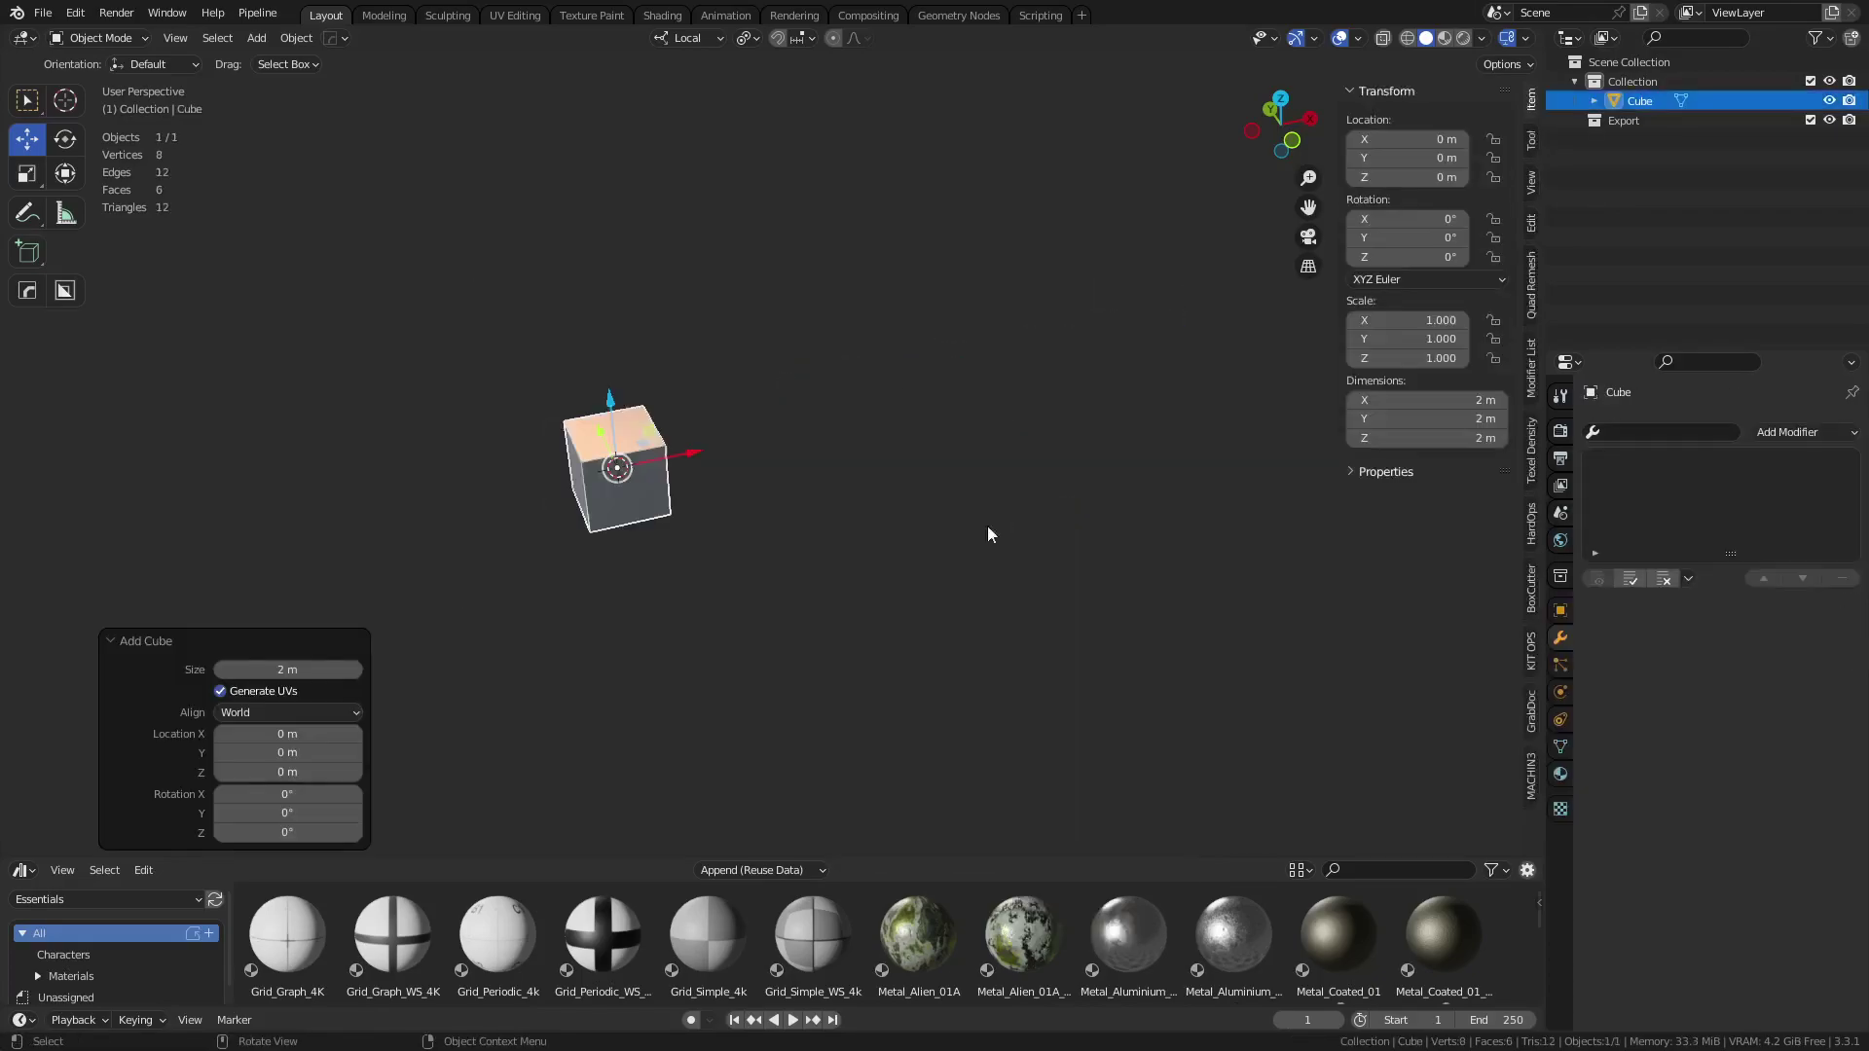
key(grave)
click(876, 542)
Set the transform orientation back to Global and change the transform pivot point
click(716, 46)
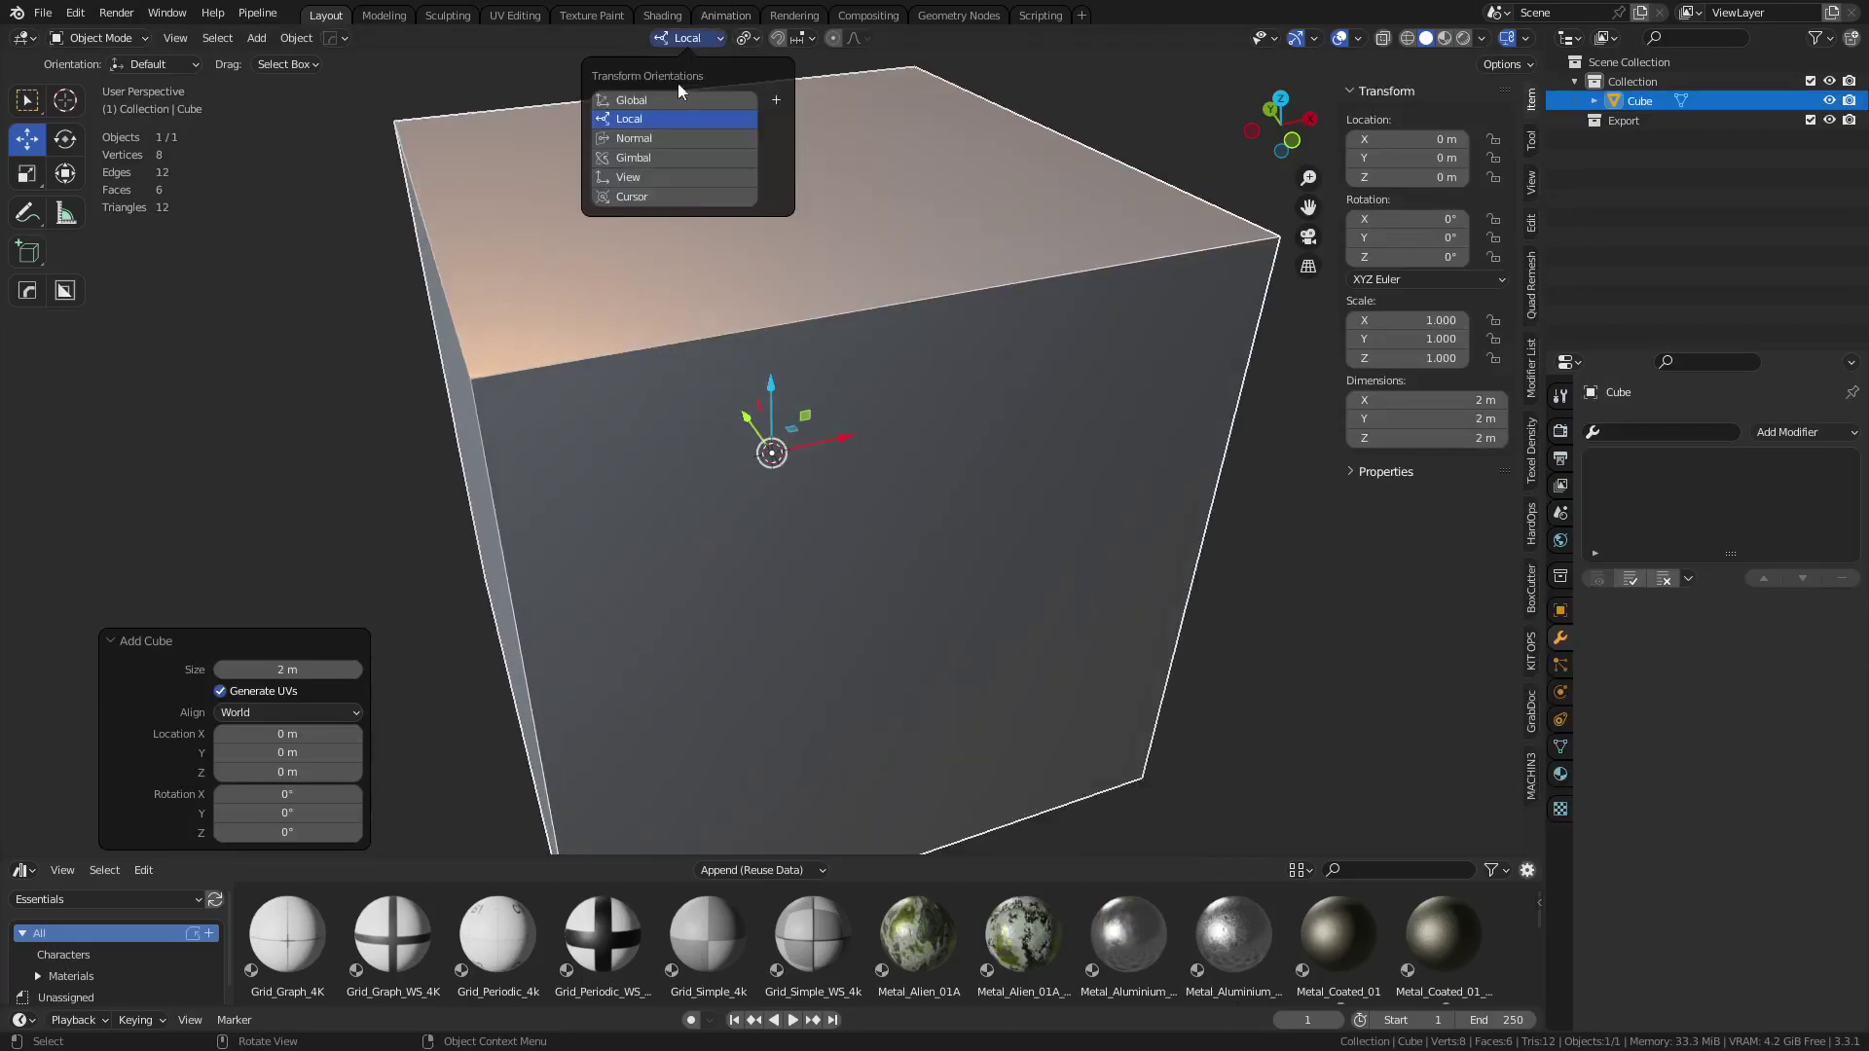
click(680, 83)
click(757, 41)
click(790, 148)
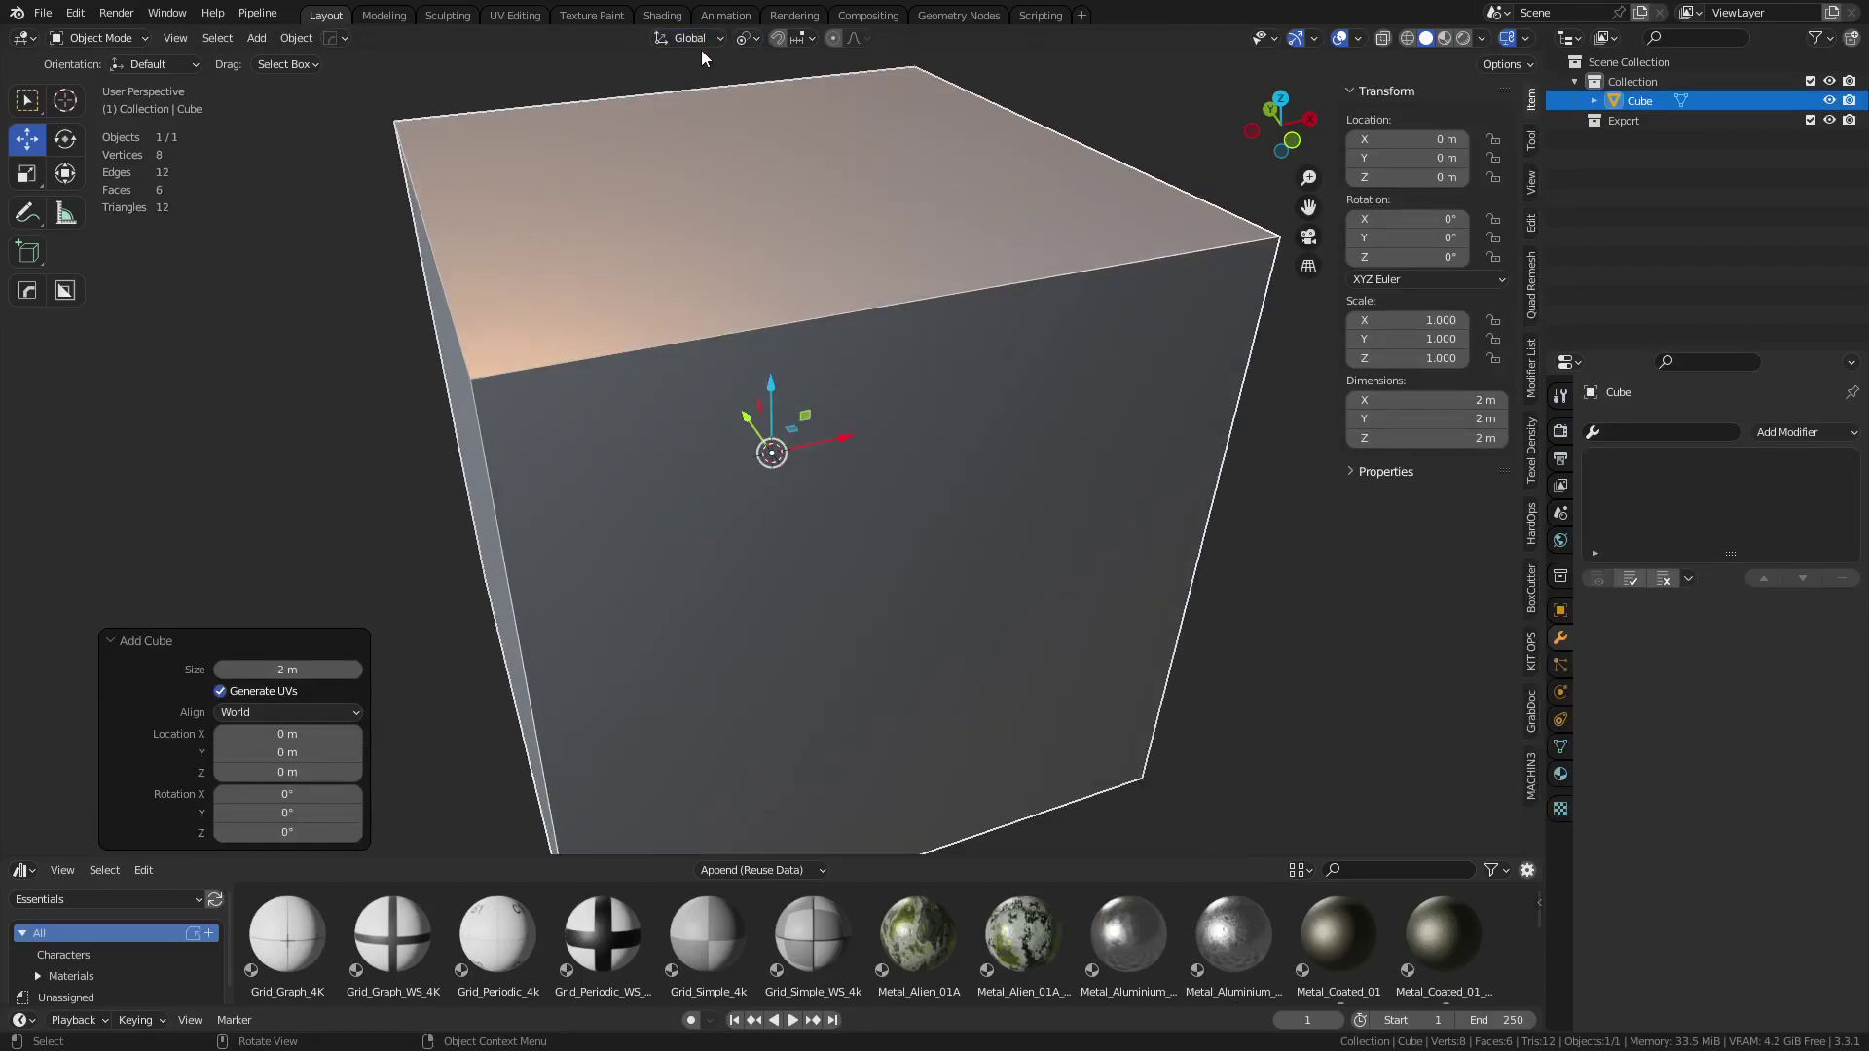
Set the transform pivot point to Active Element and look through the snapping options
click(697, 43)
click(756, 41)
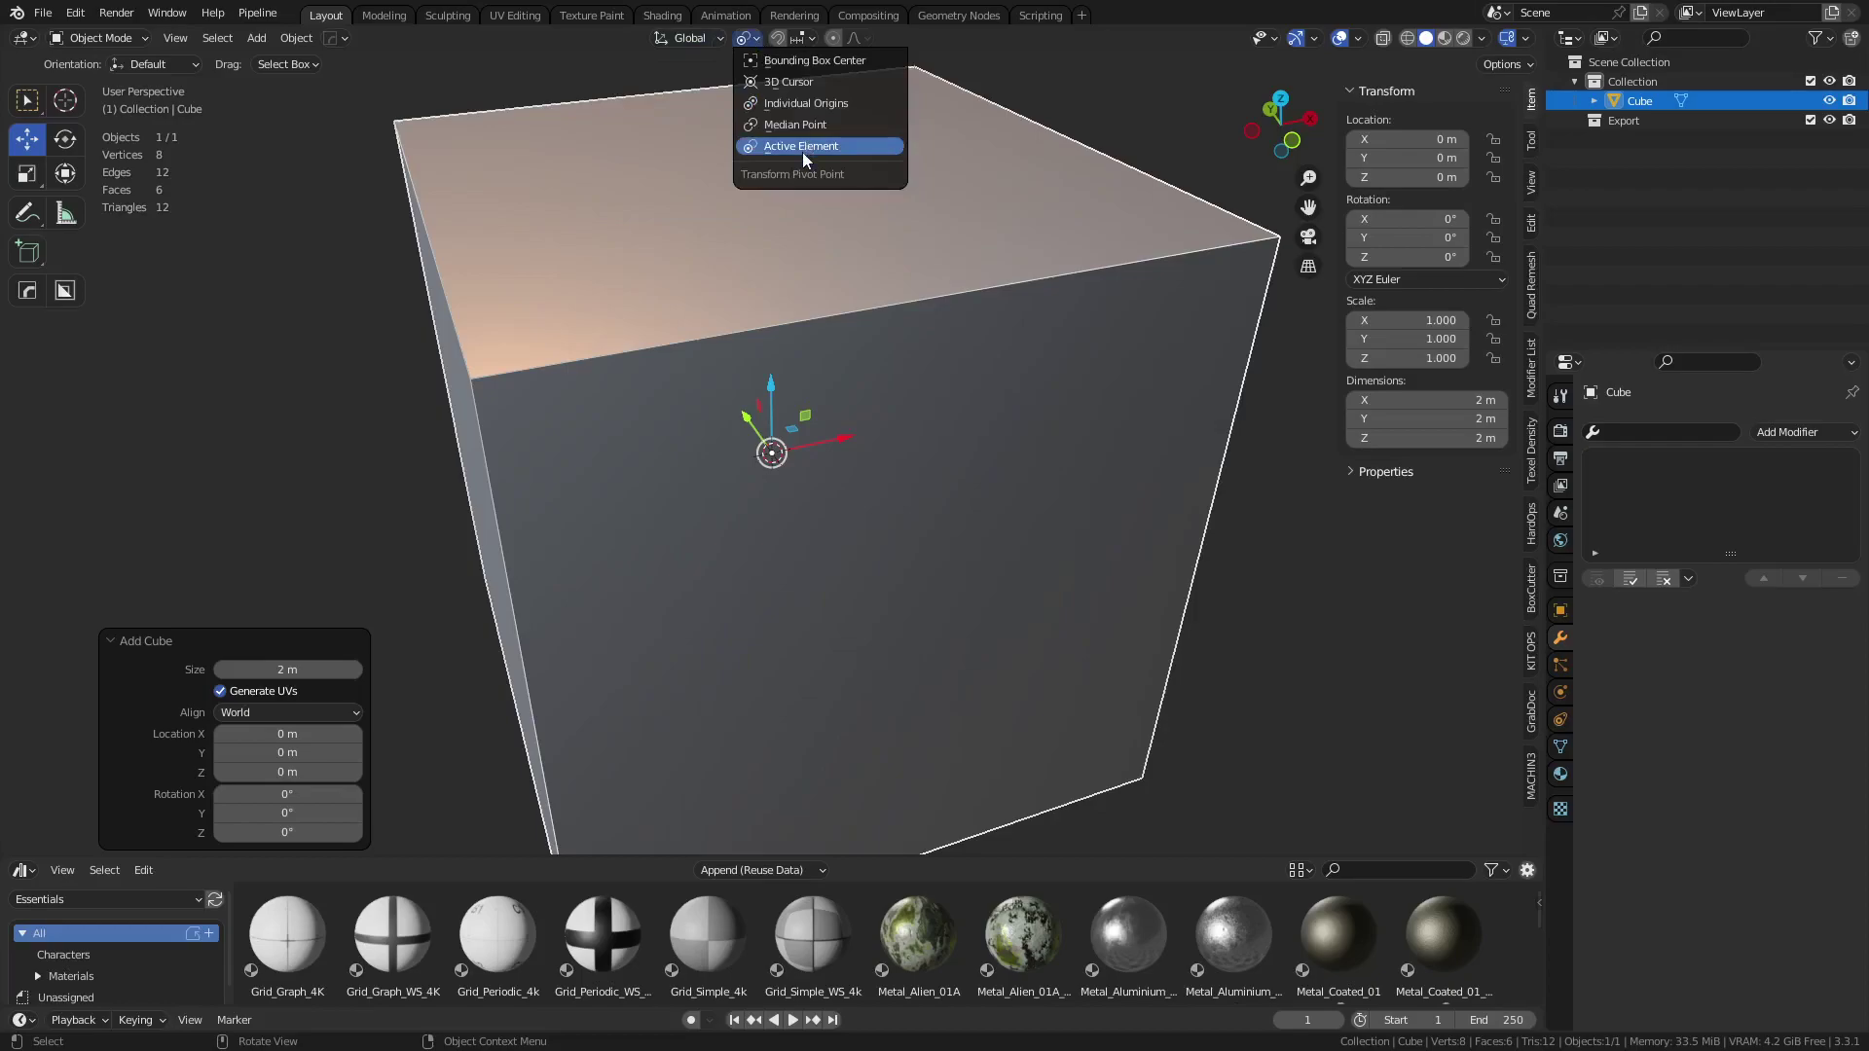
click(802, 148)
click(778, 39)
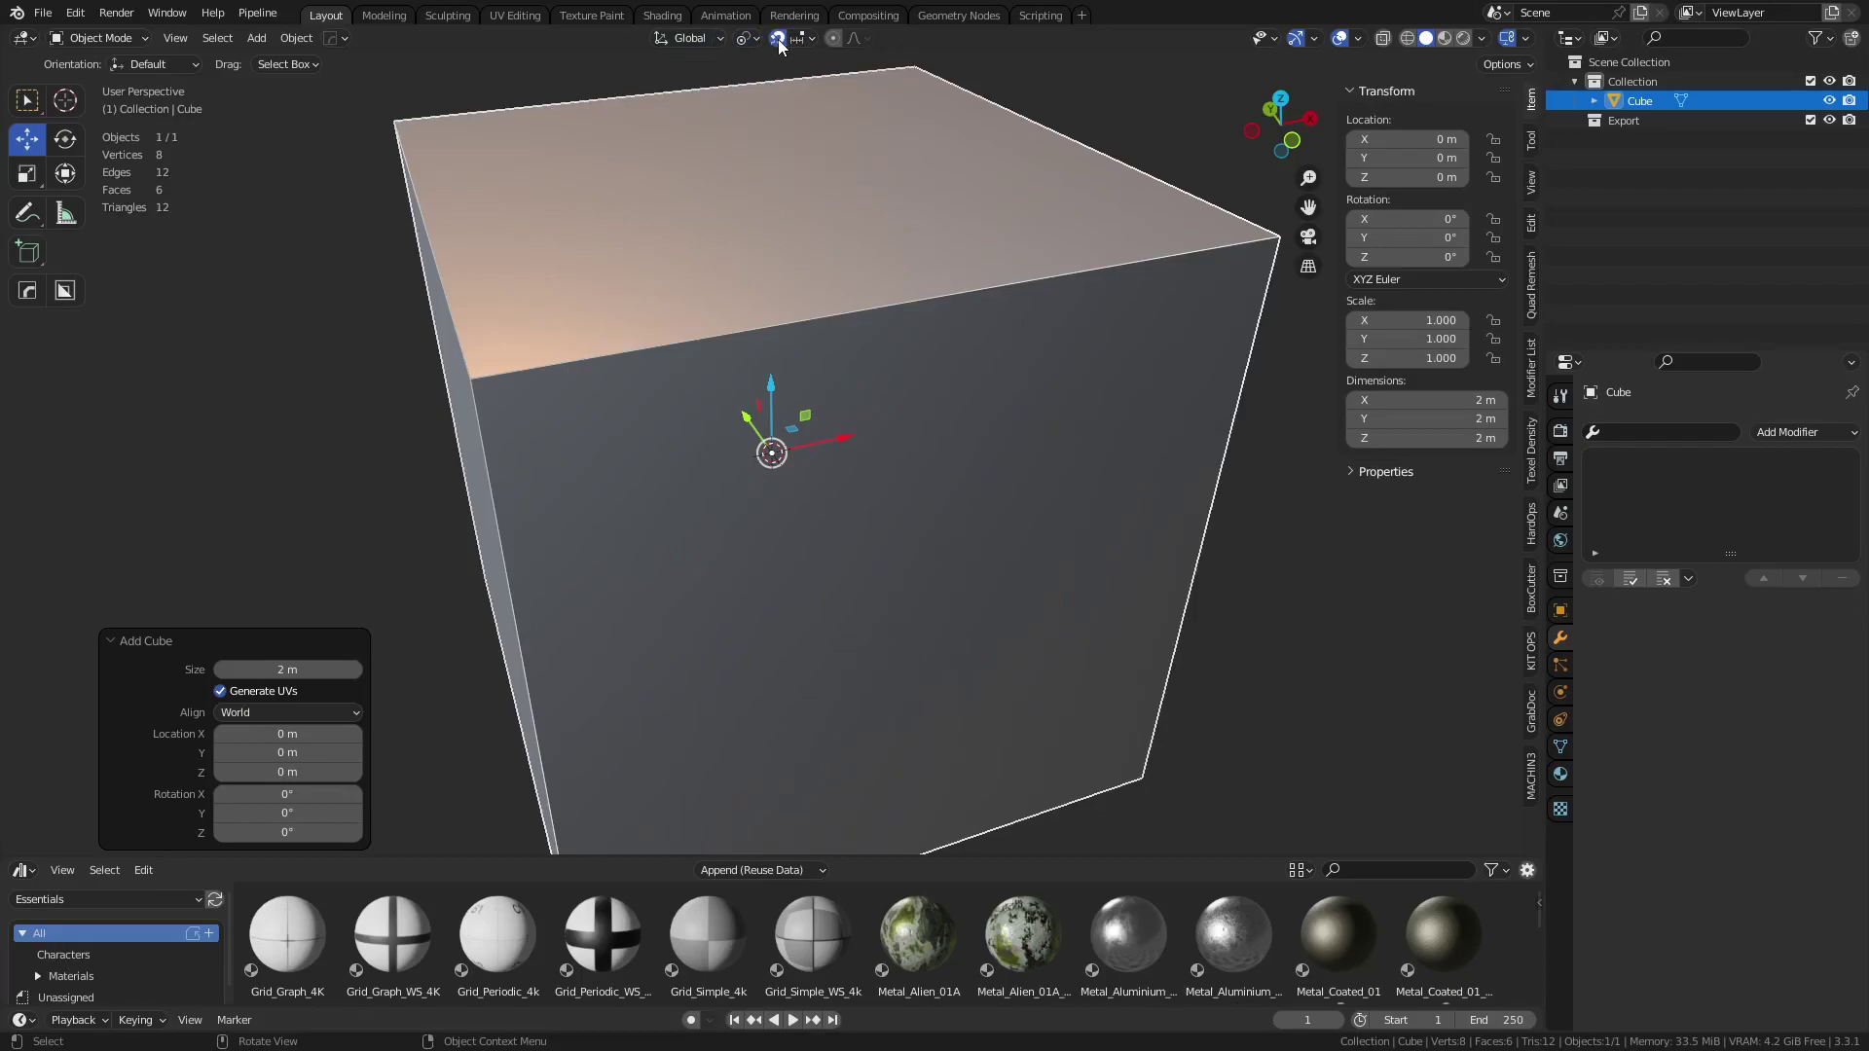
click(802, 47)
click(800, 39)
In front view Edit Mode, select the cube's top vertices through X-ray and move them down along Z to about 0.055 m
key(KP_1)
key(ctrl+Tab)
click(937, 567)
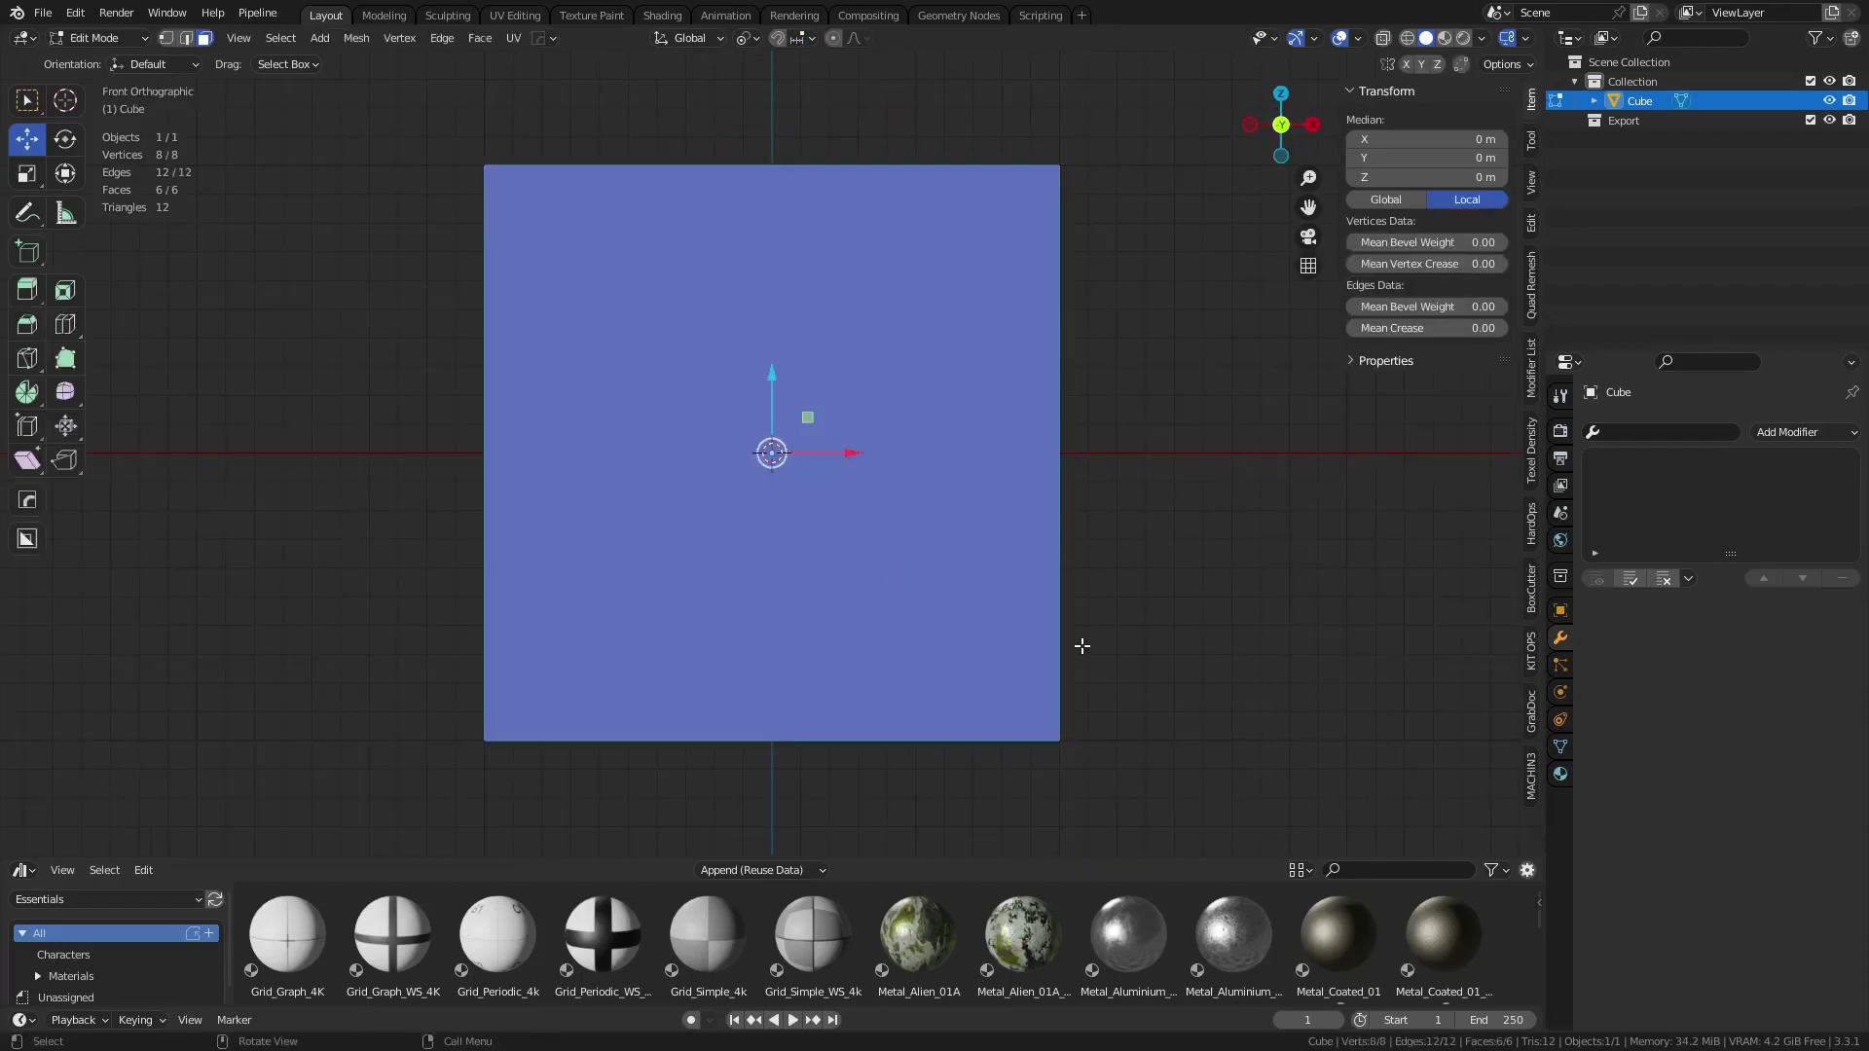
key(1)
key(alt+z)
drag(333, 276, 1176, 99)
key(g)
key(z)
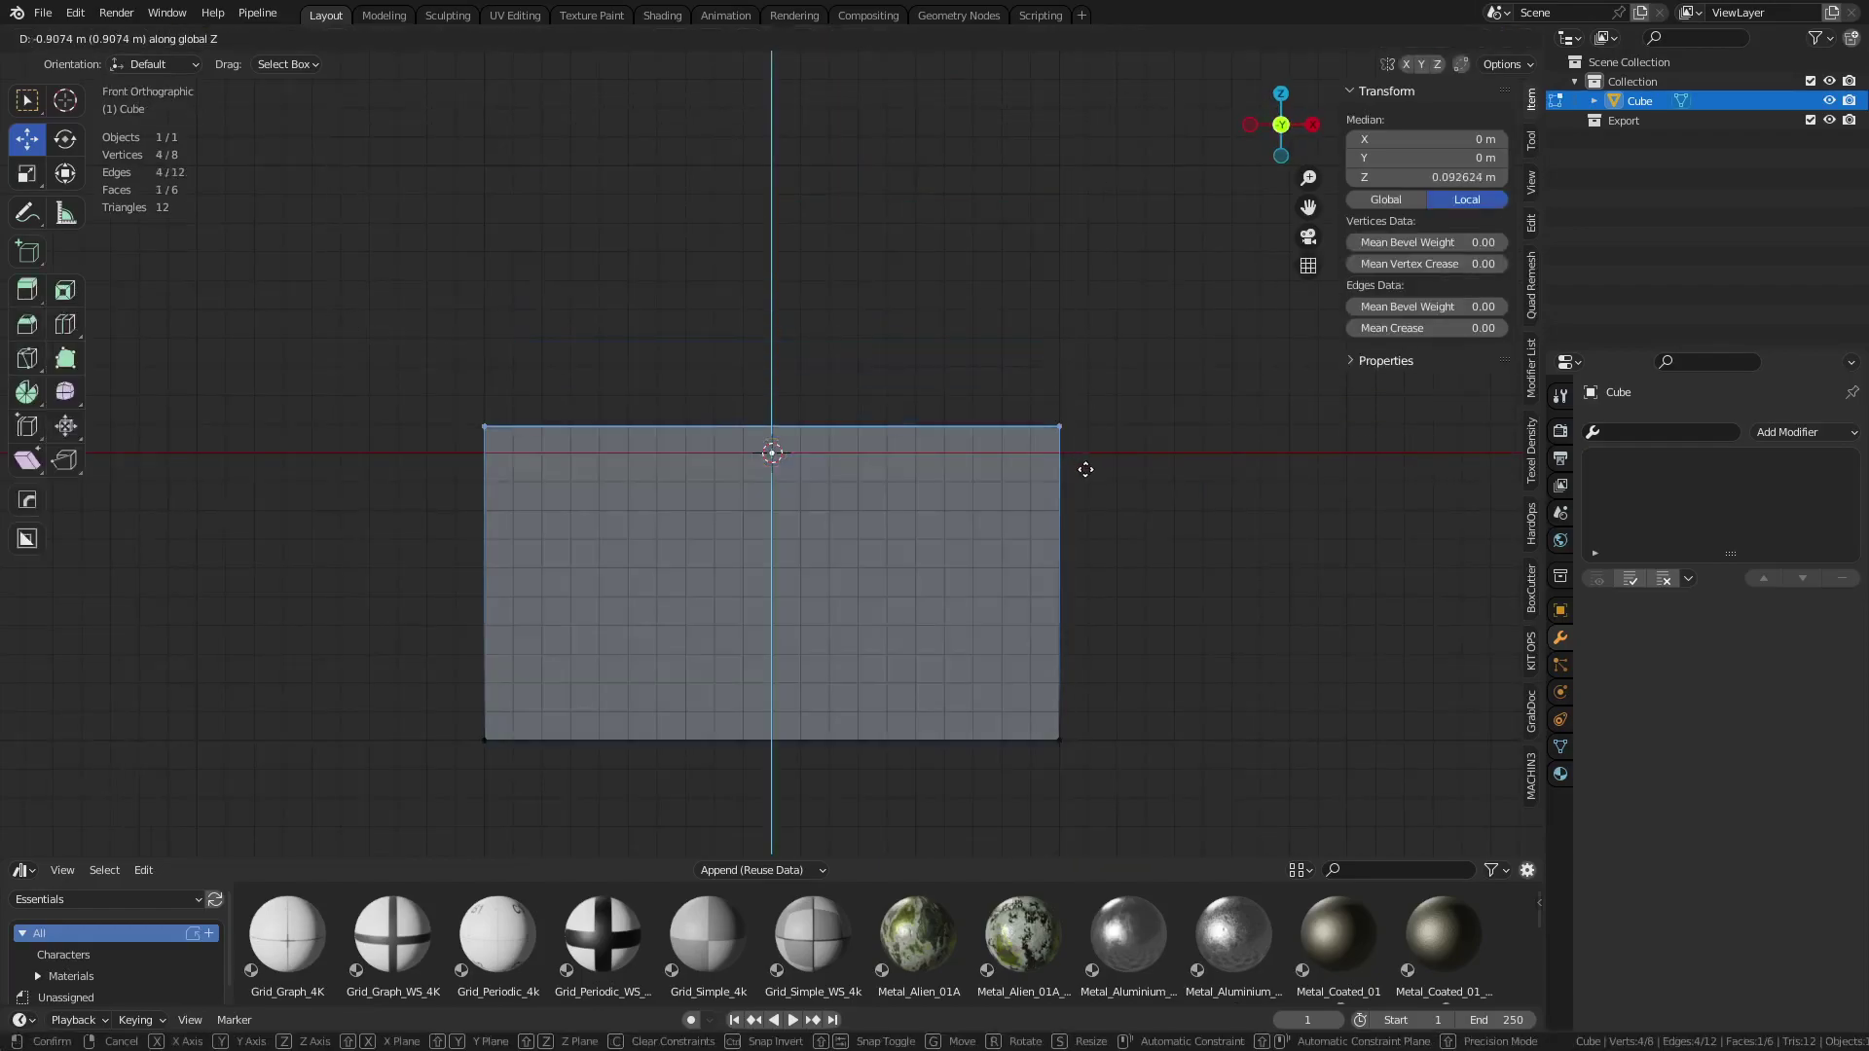
click(1080, 477)
Move the cube's bottom vertices up along Z to form a slab about 0.118 m thick, and clear the selection
drag(415, 777, 1072, 692)
key(g)
key(z)
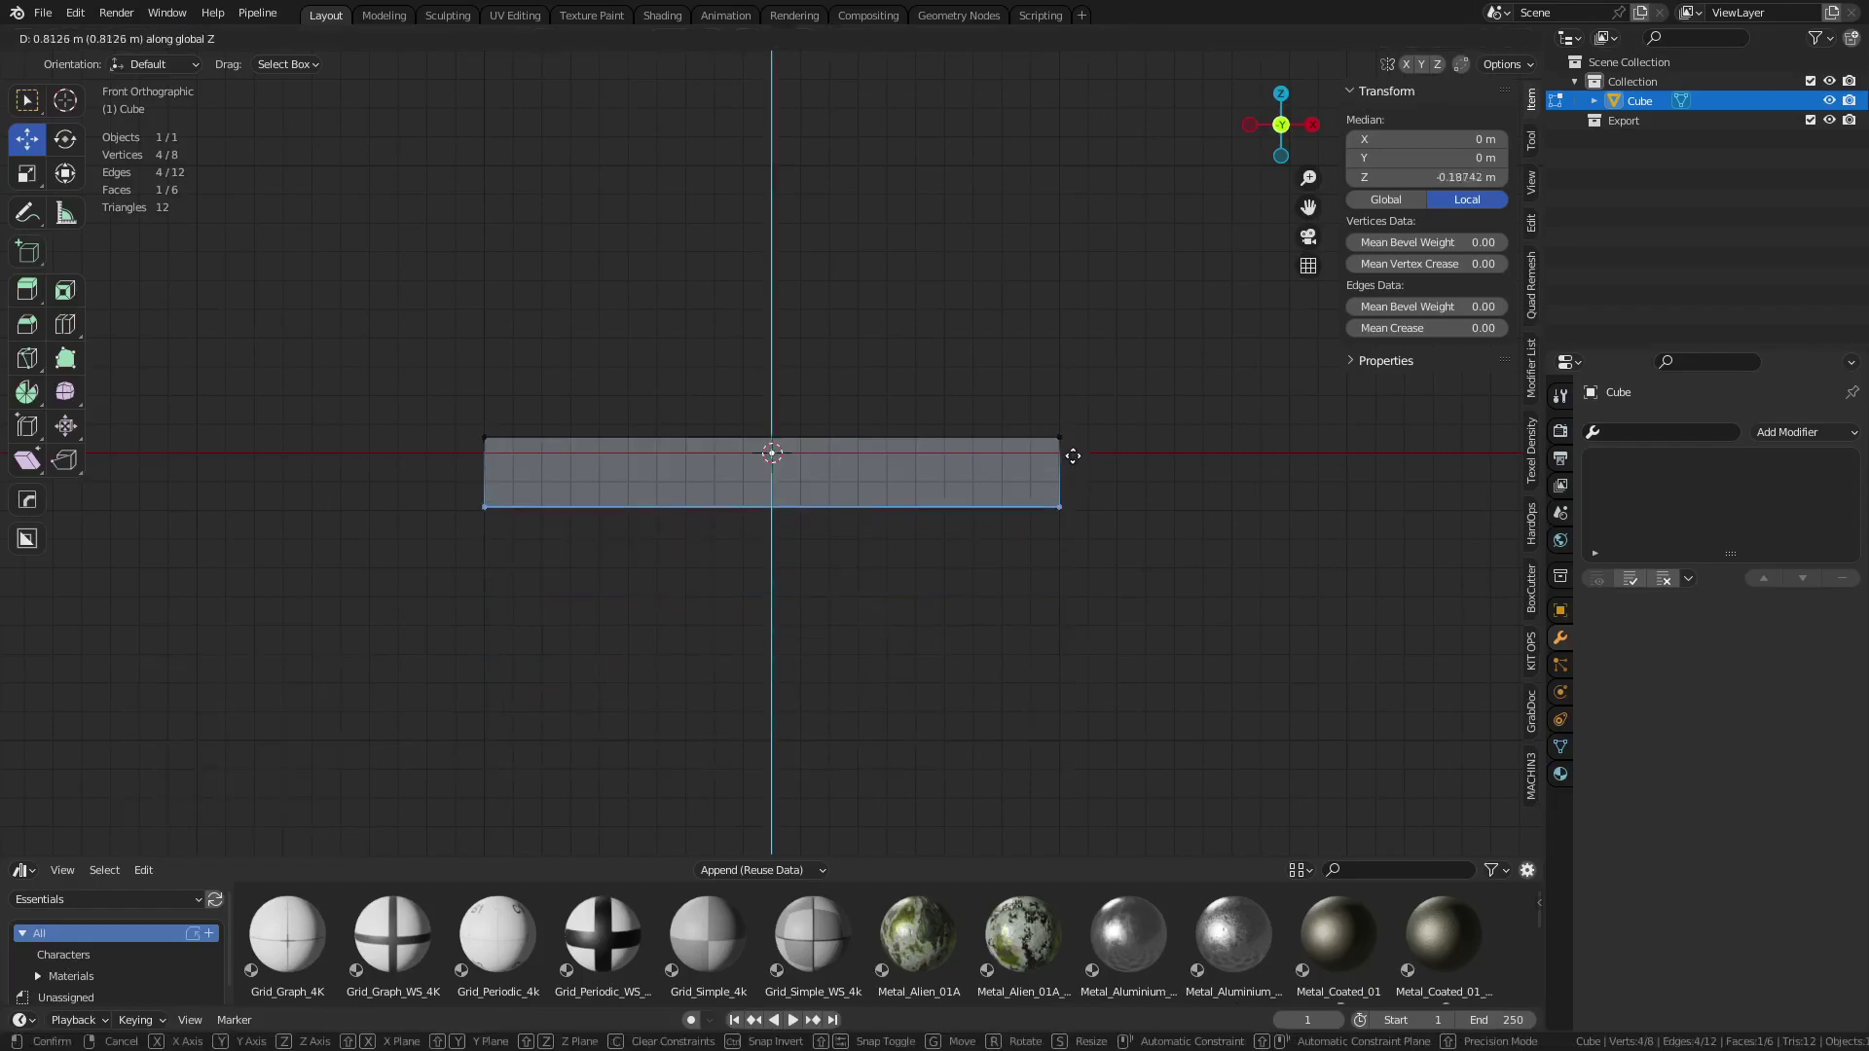
click(1076, 418)
middle_drag(1077, 417, 917, 575)
key(alt+z)
click(923, 619)
scroll(934, 628, up, 4)
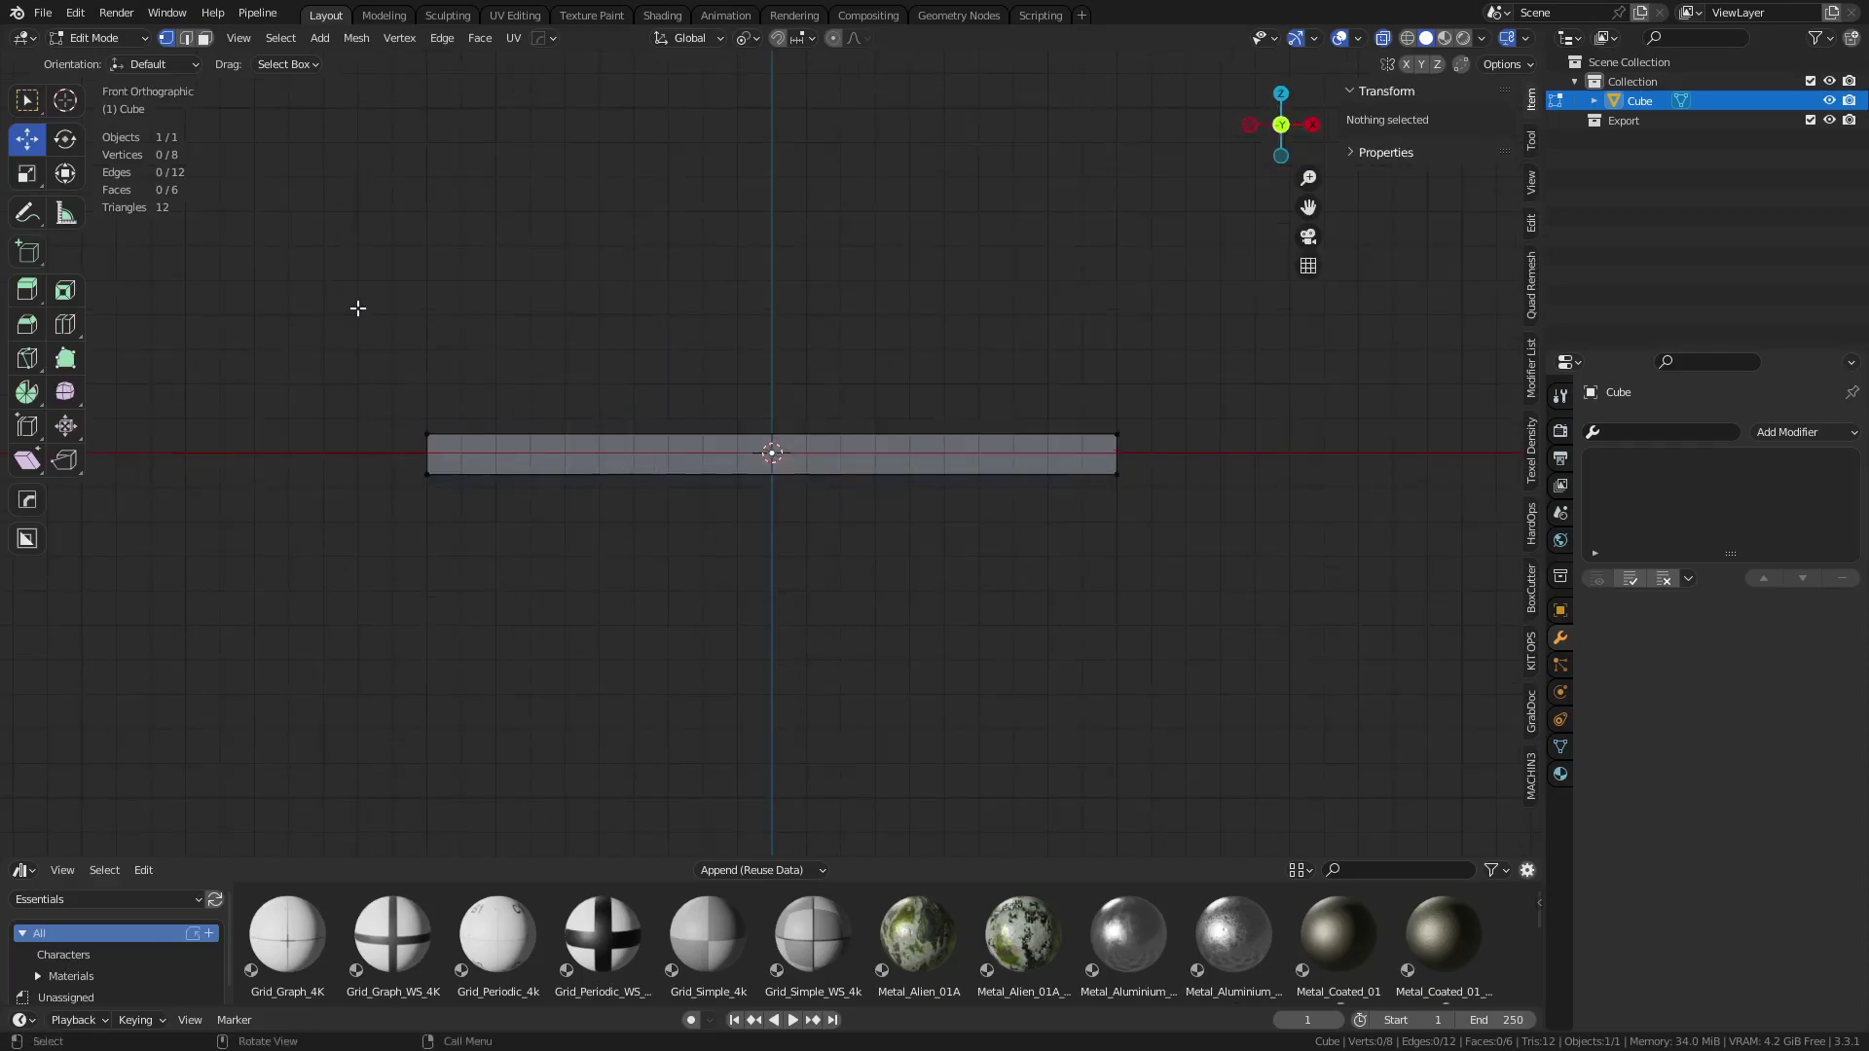
Select the slab's top vertices and switch back to Object Mode
drag(358, 308, 1218, 448)
shift+middle_drag(889, 471, 910, 538)
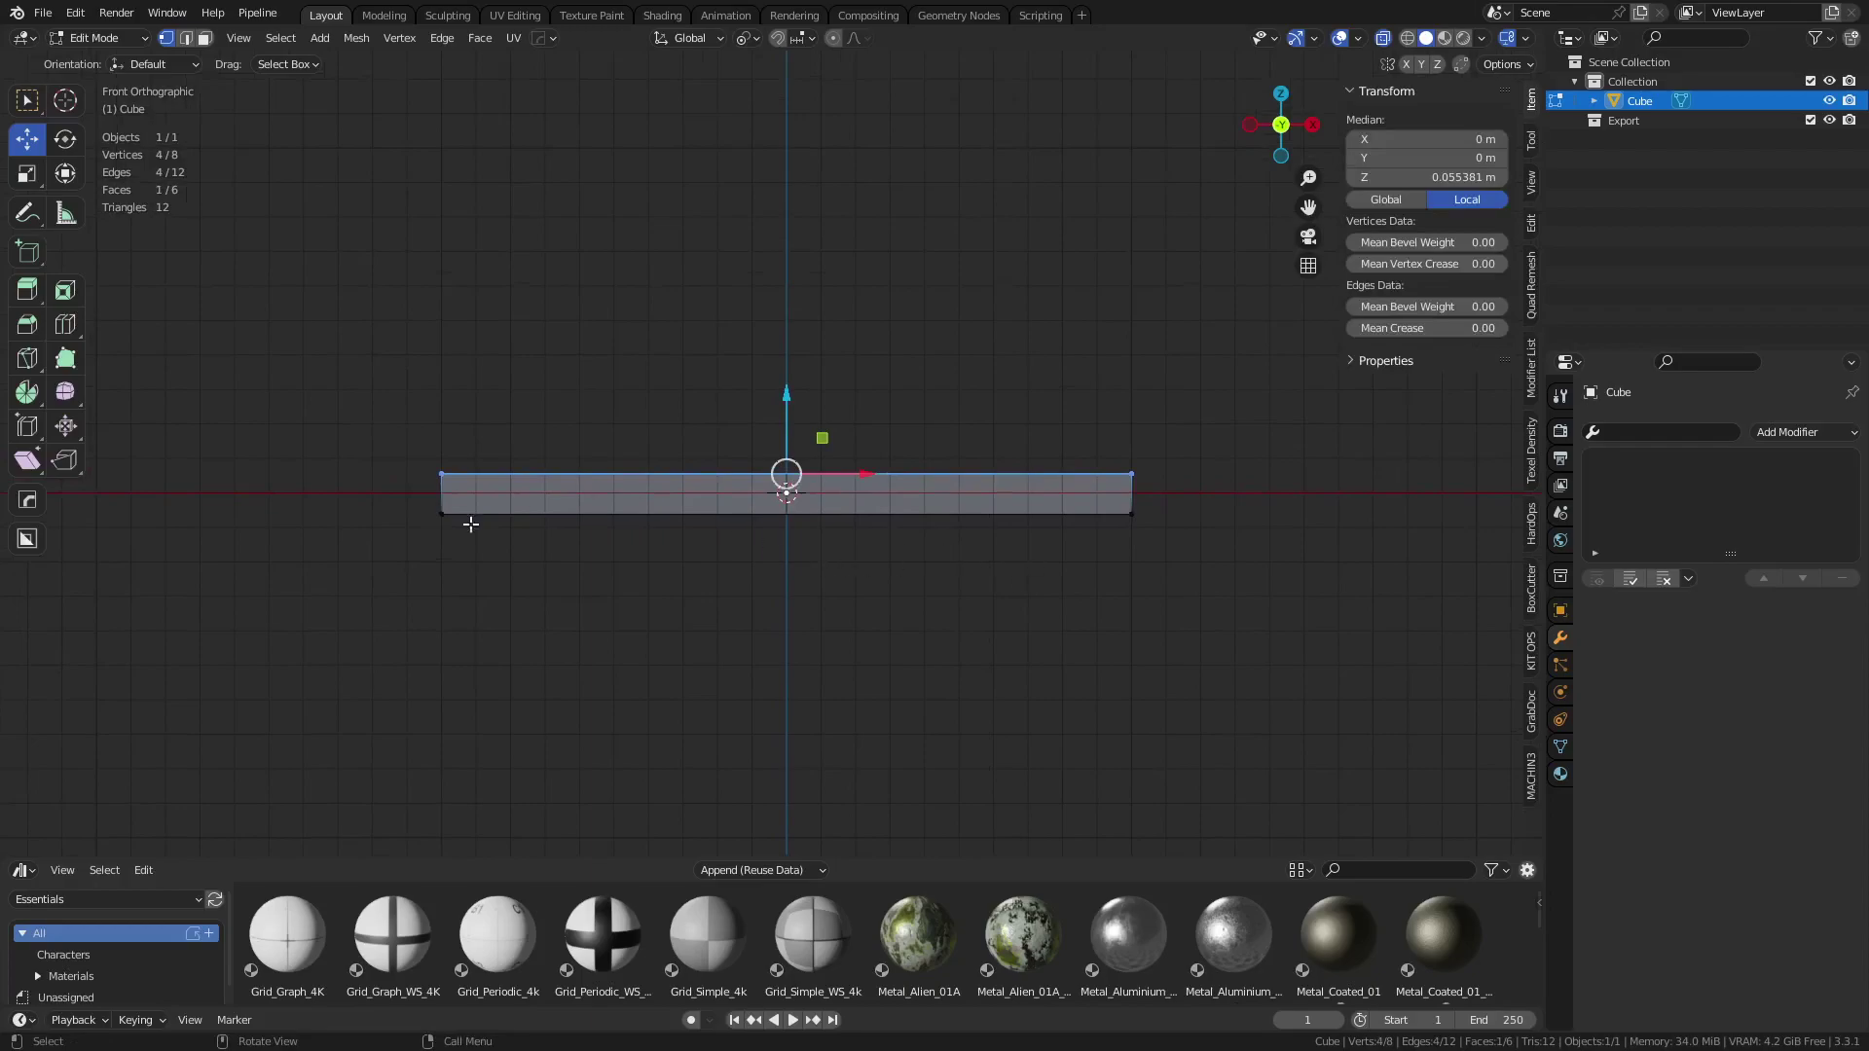
key(ctrl+Tab)
click(498, 498)
scroll(857, 533, up, 4)
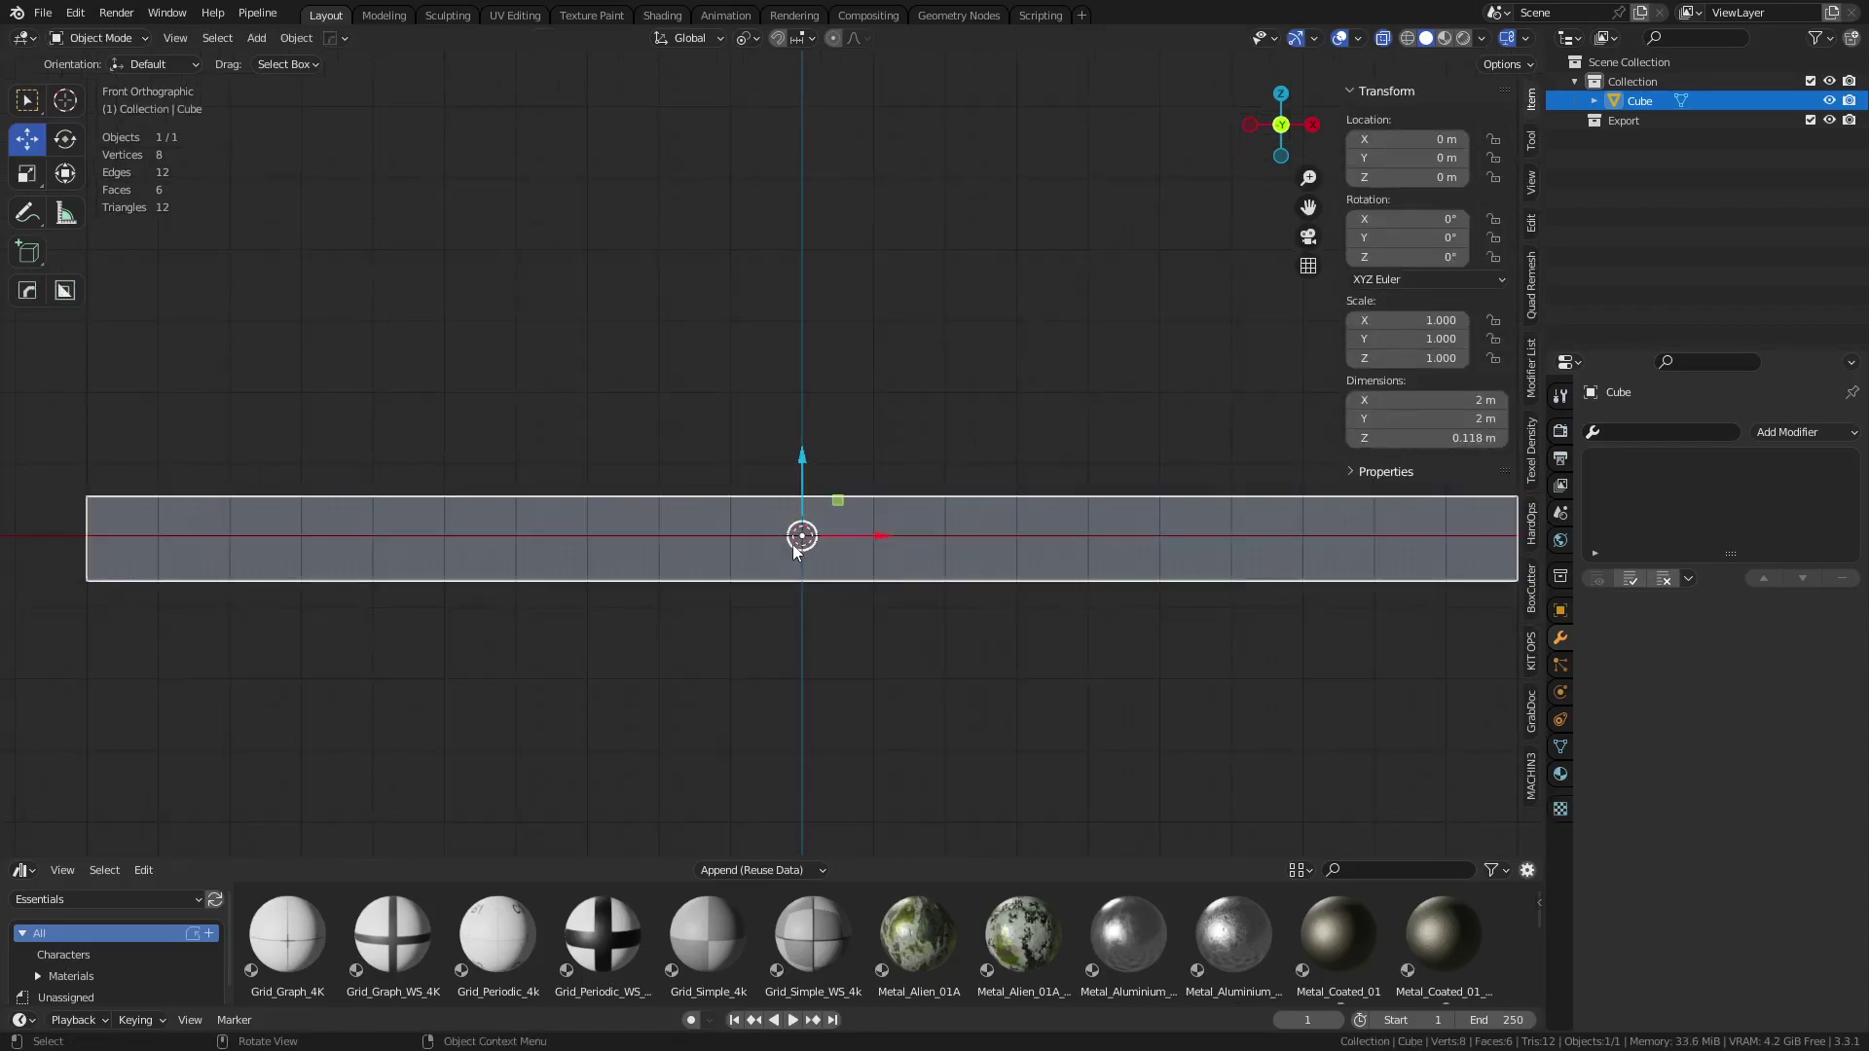
Move the slab freely by about -0.049 m in X and 0.027 m in Z
key(g)
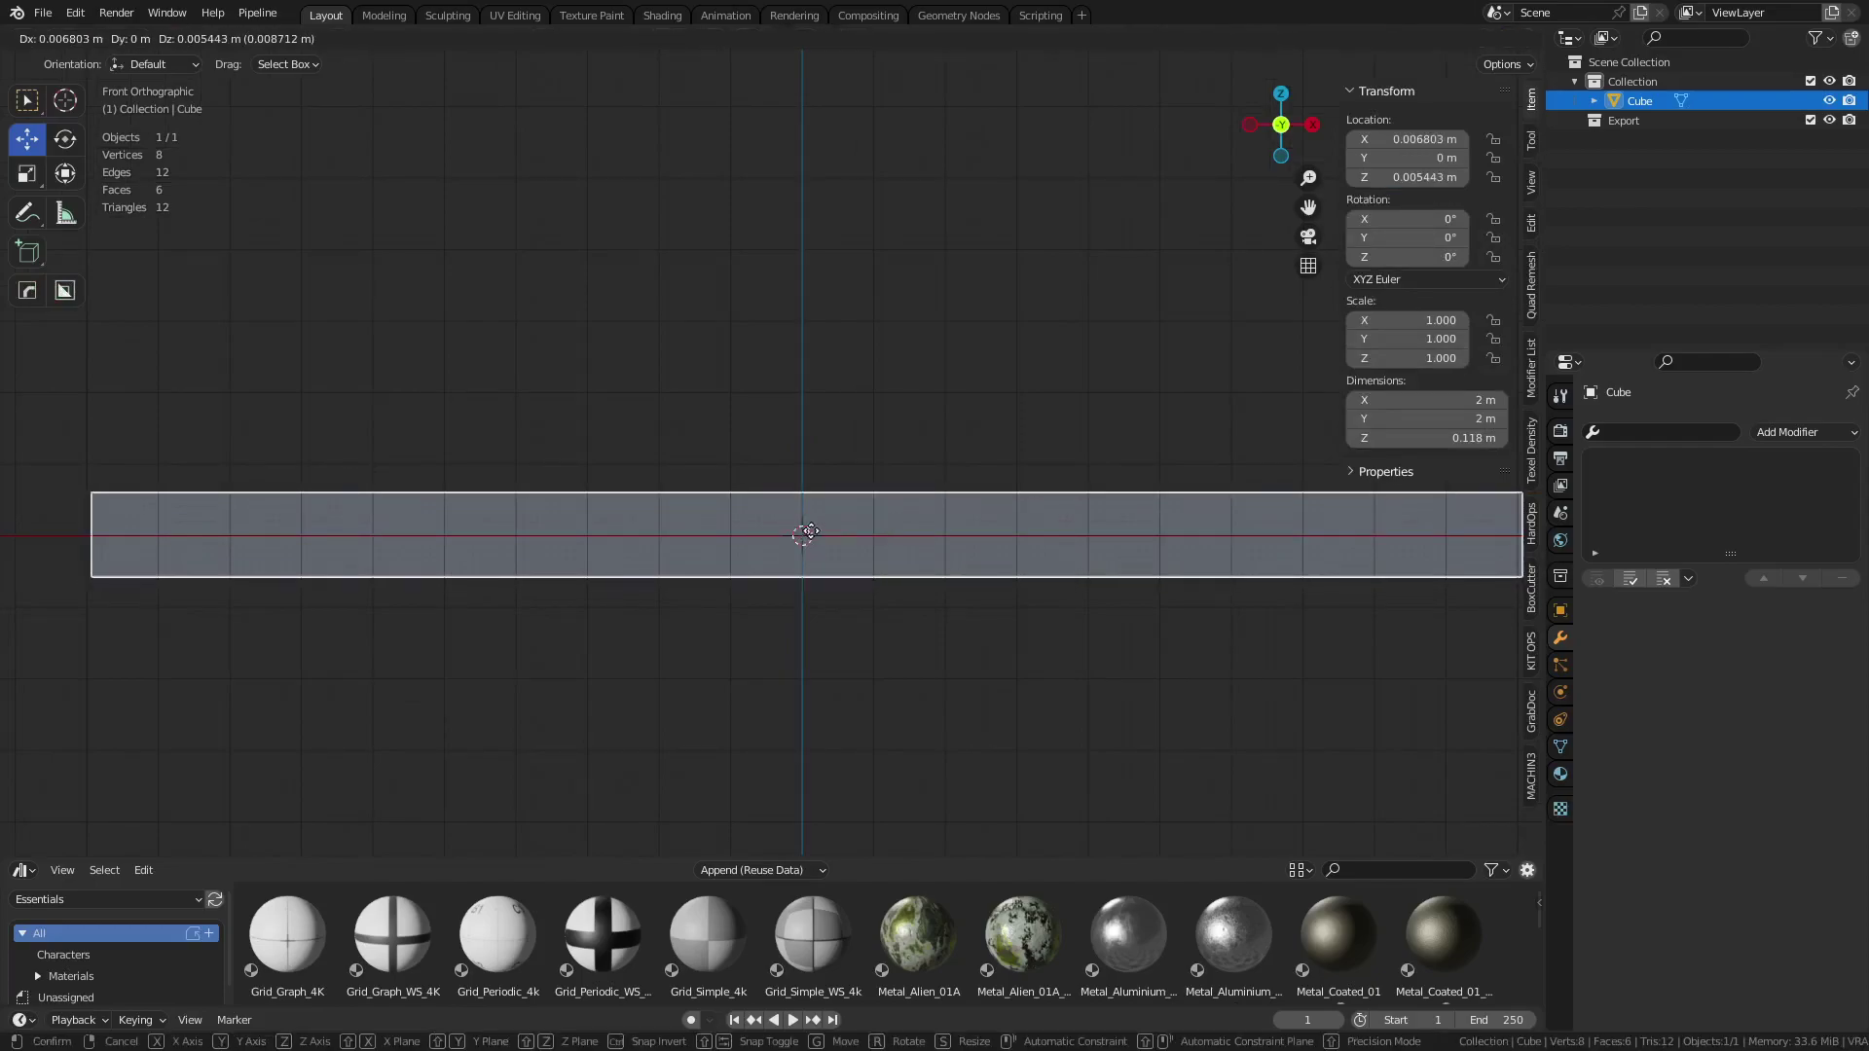
right_click(809, 524)
key(g)
drag(796, 516, 771, 515)
scroll(779, 530, down, 1)
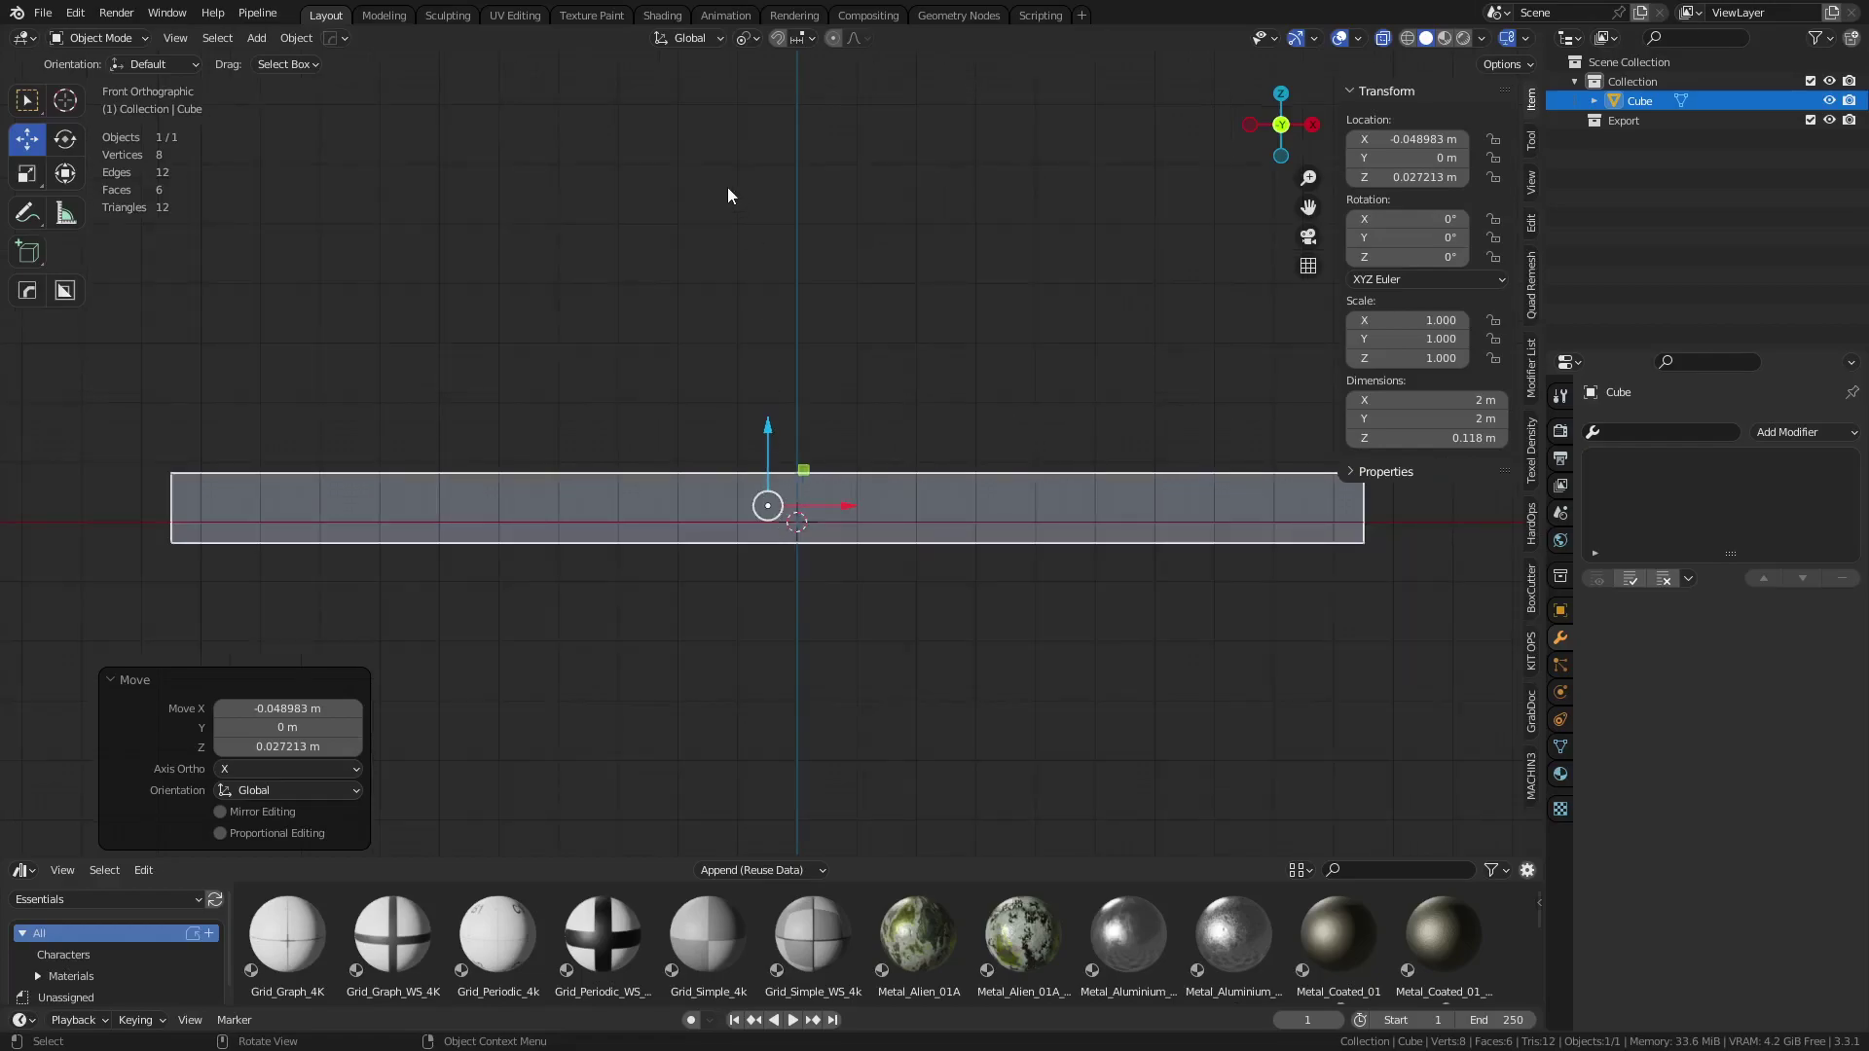
Try moving the slab up along global Z by about 0.06 m with increment snapping
click(802, 38)
key(g)
key(z)
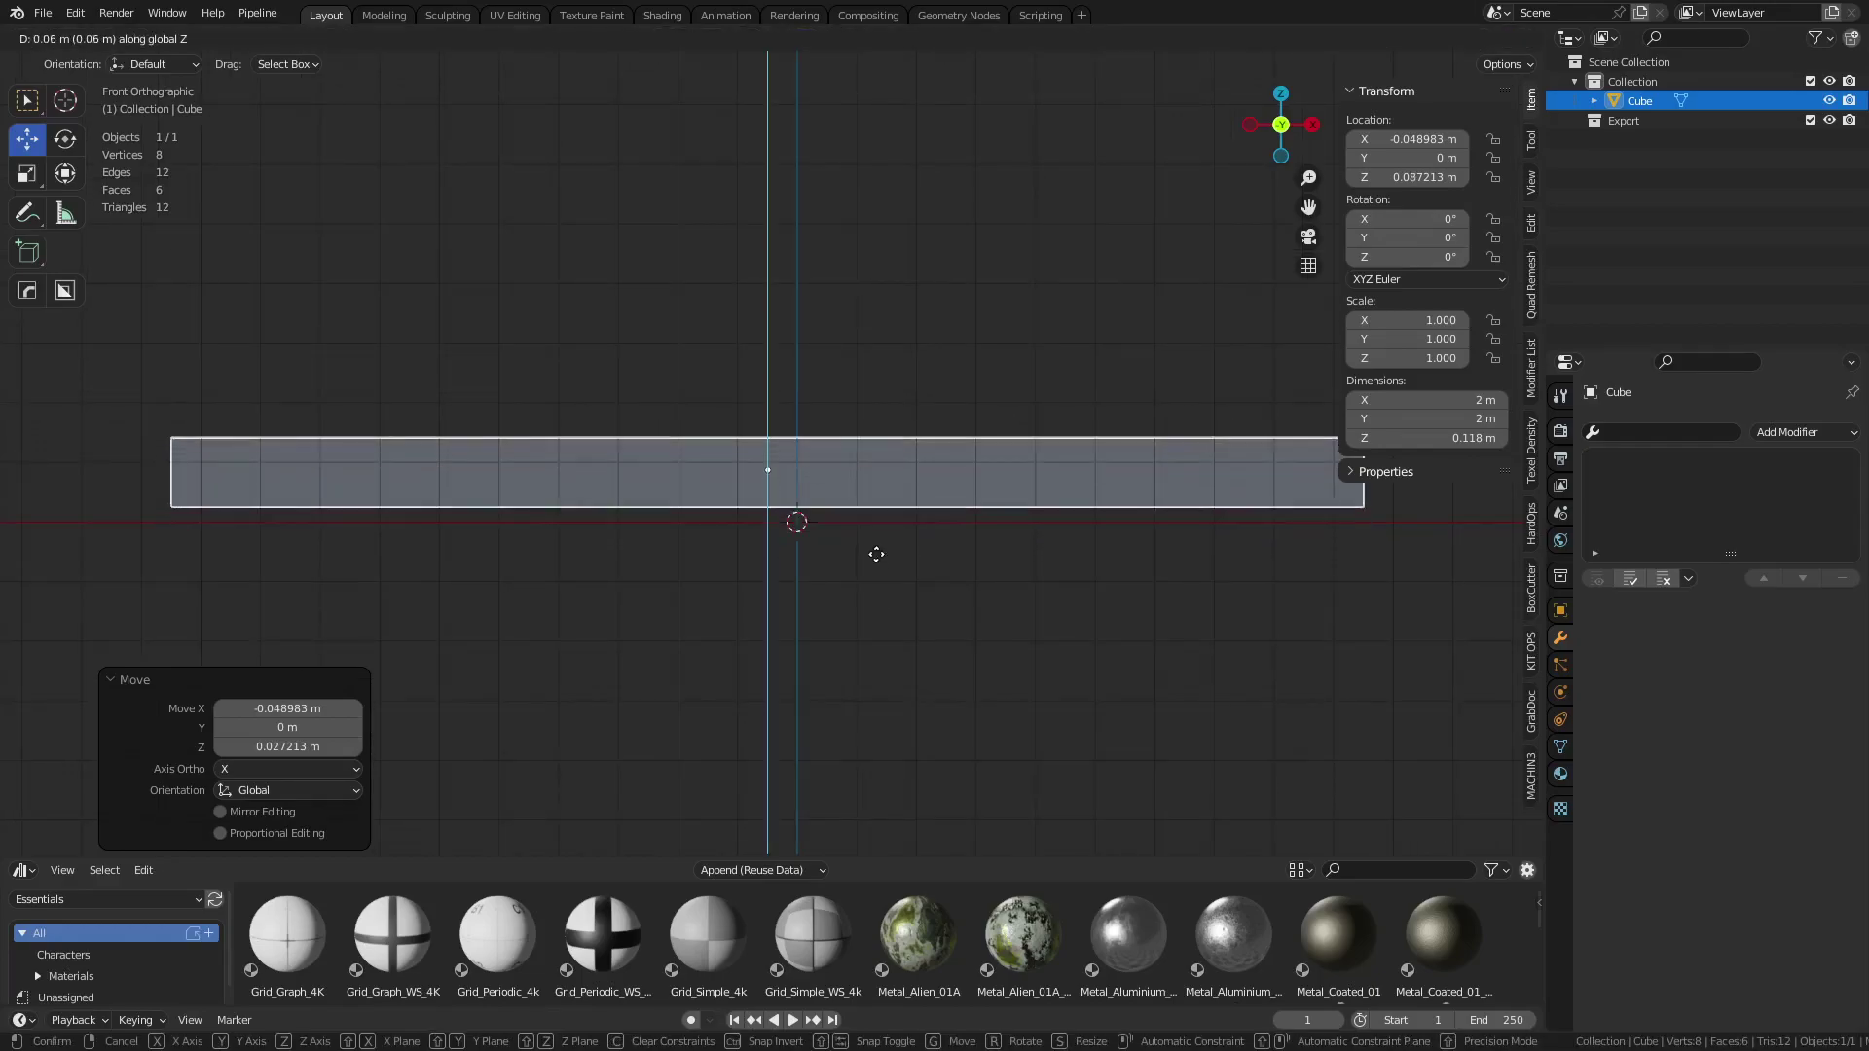
right_click(876, 536)
Move the slab up along global Z with increment snapping, first by 0.1 m and again by 0.3 m
scroll(888, 600, down, 4)
key(g)
key(z)
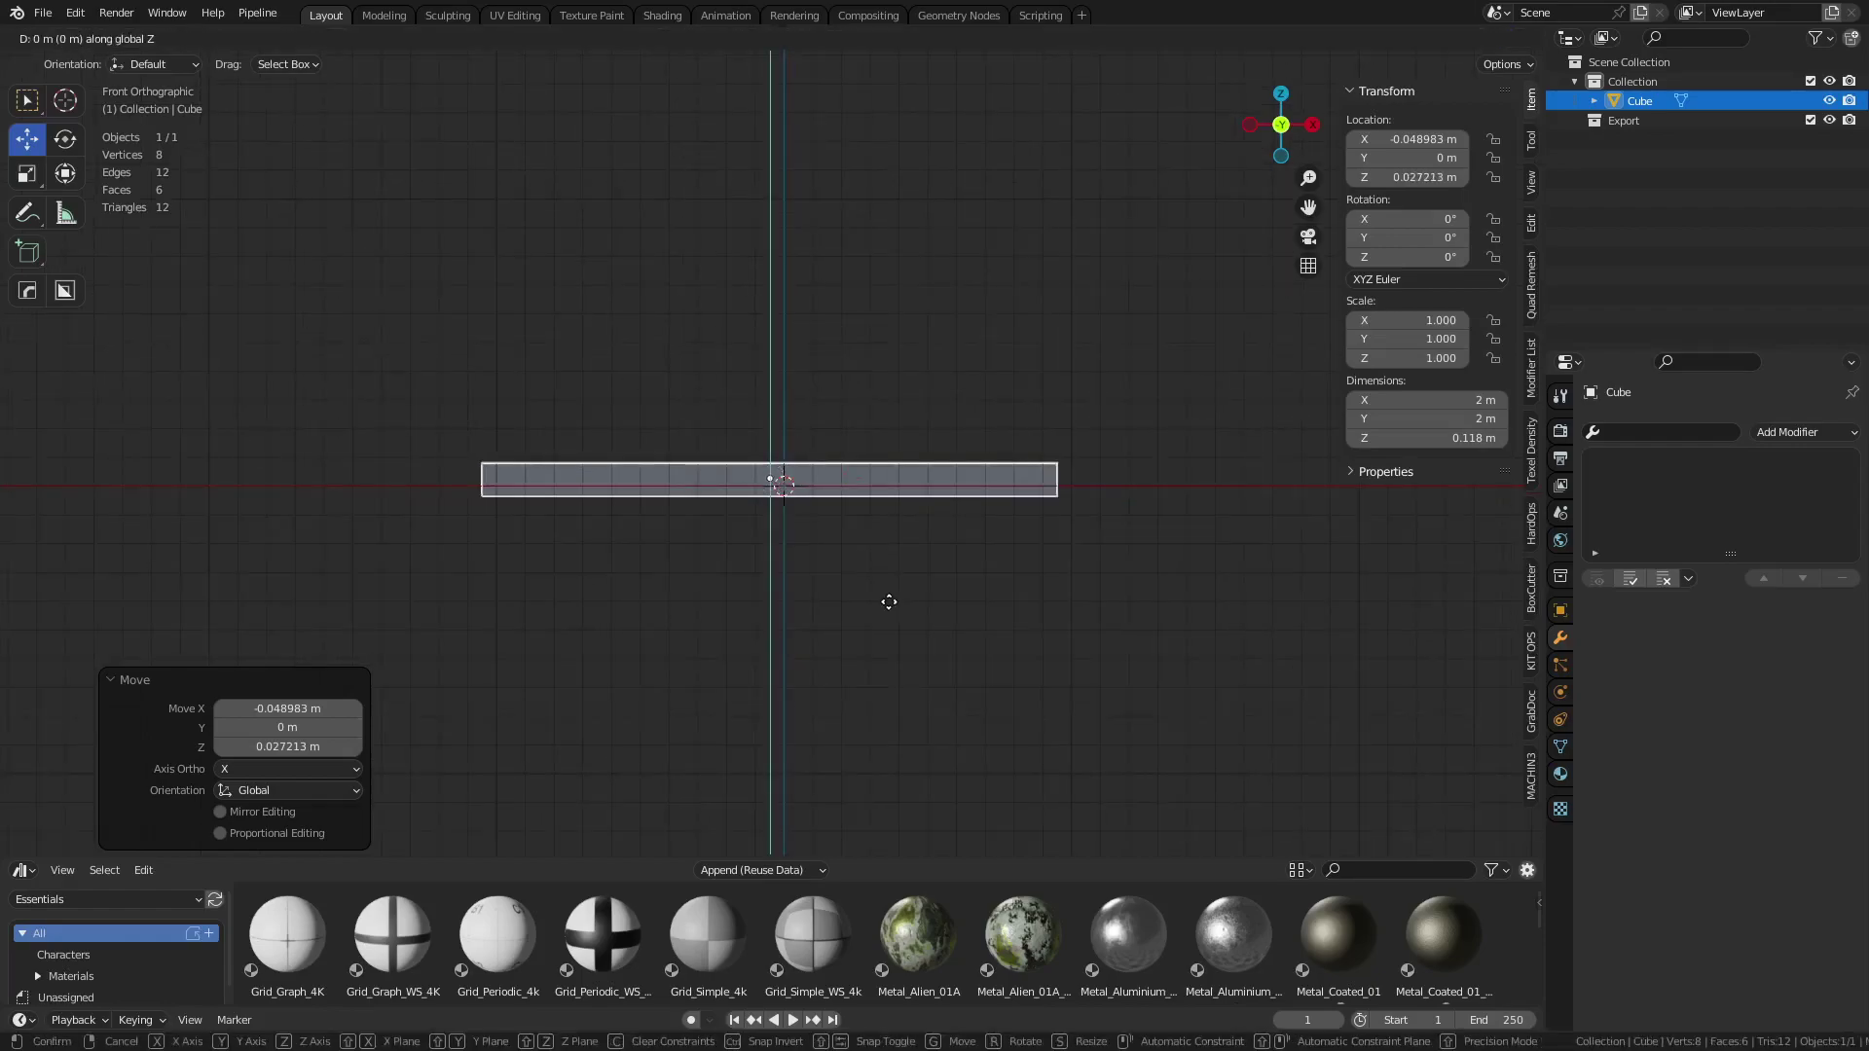
click(891, 578)
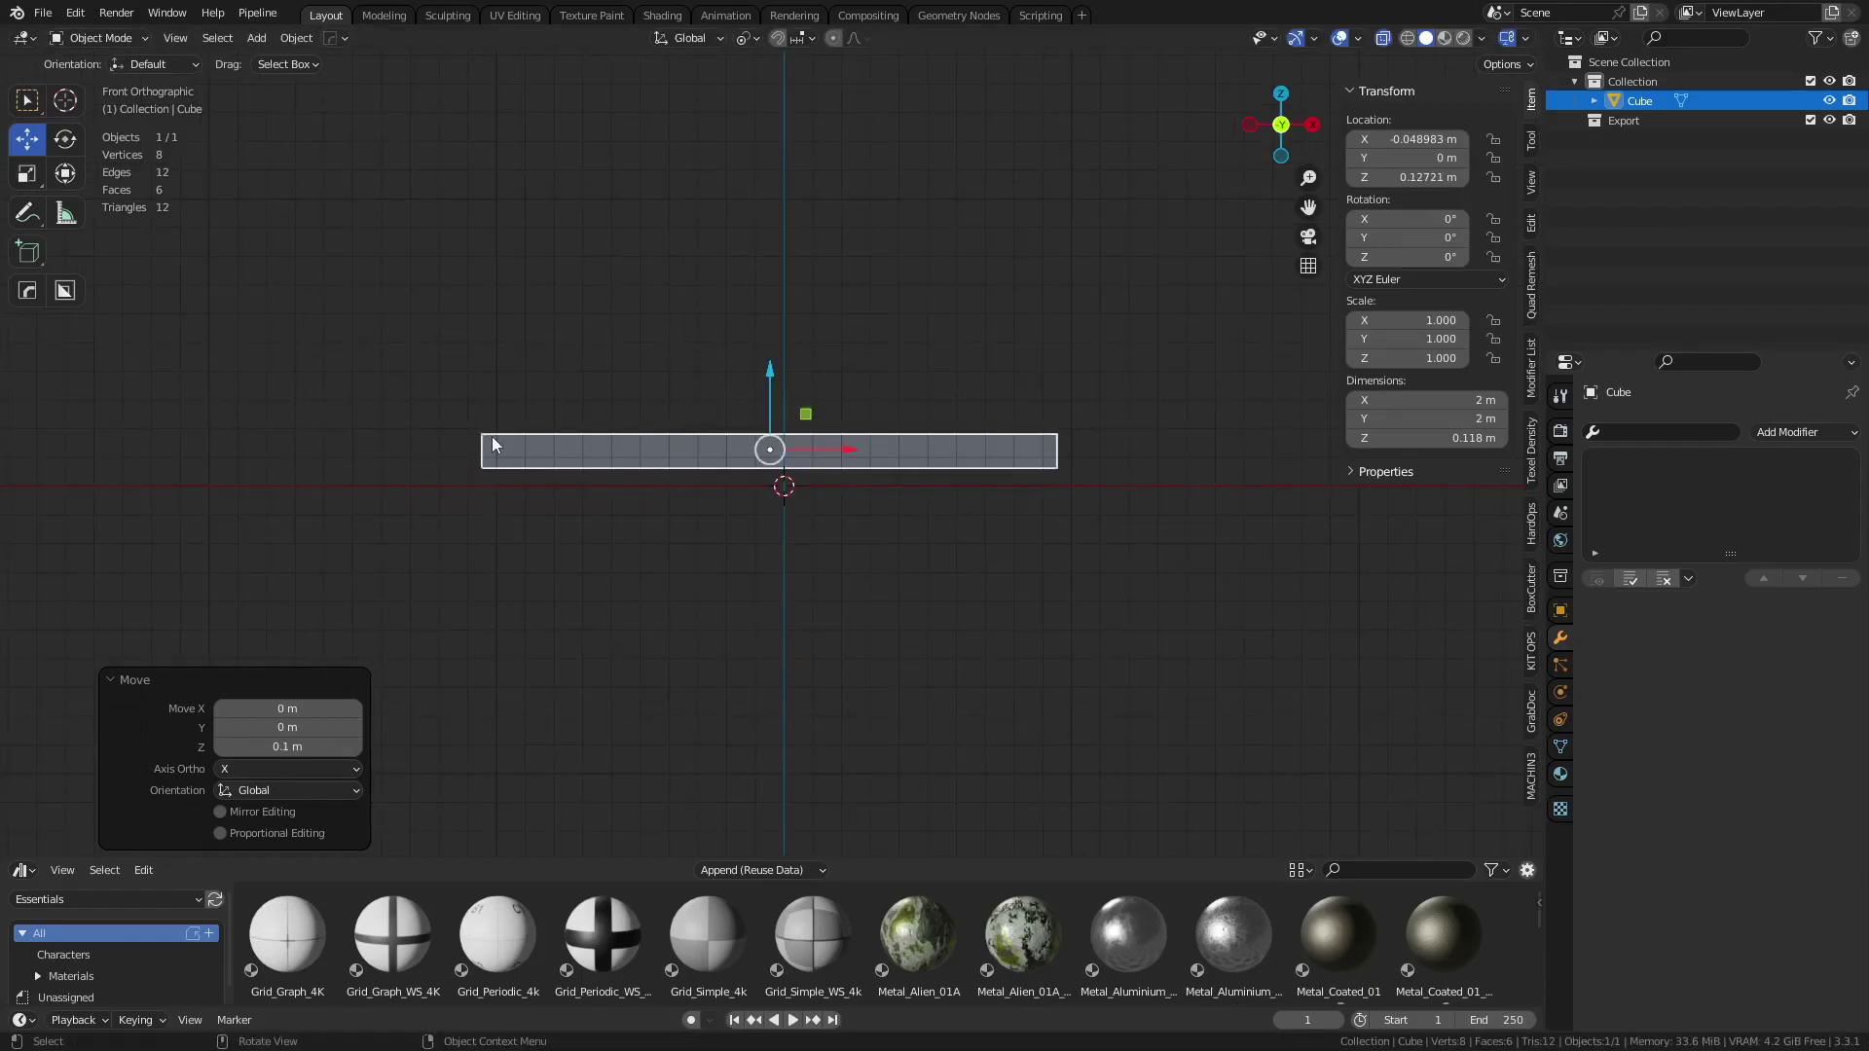
key(g)
key(z)
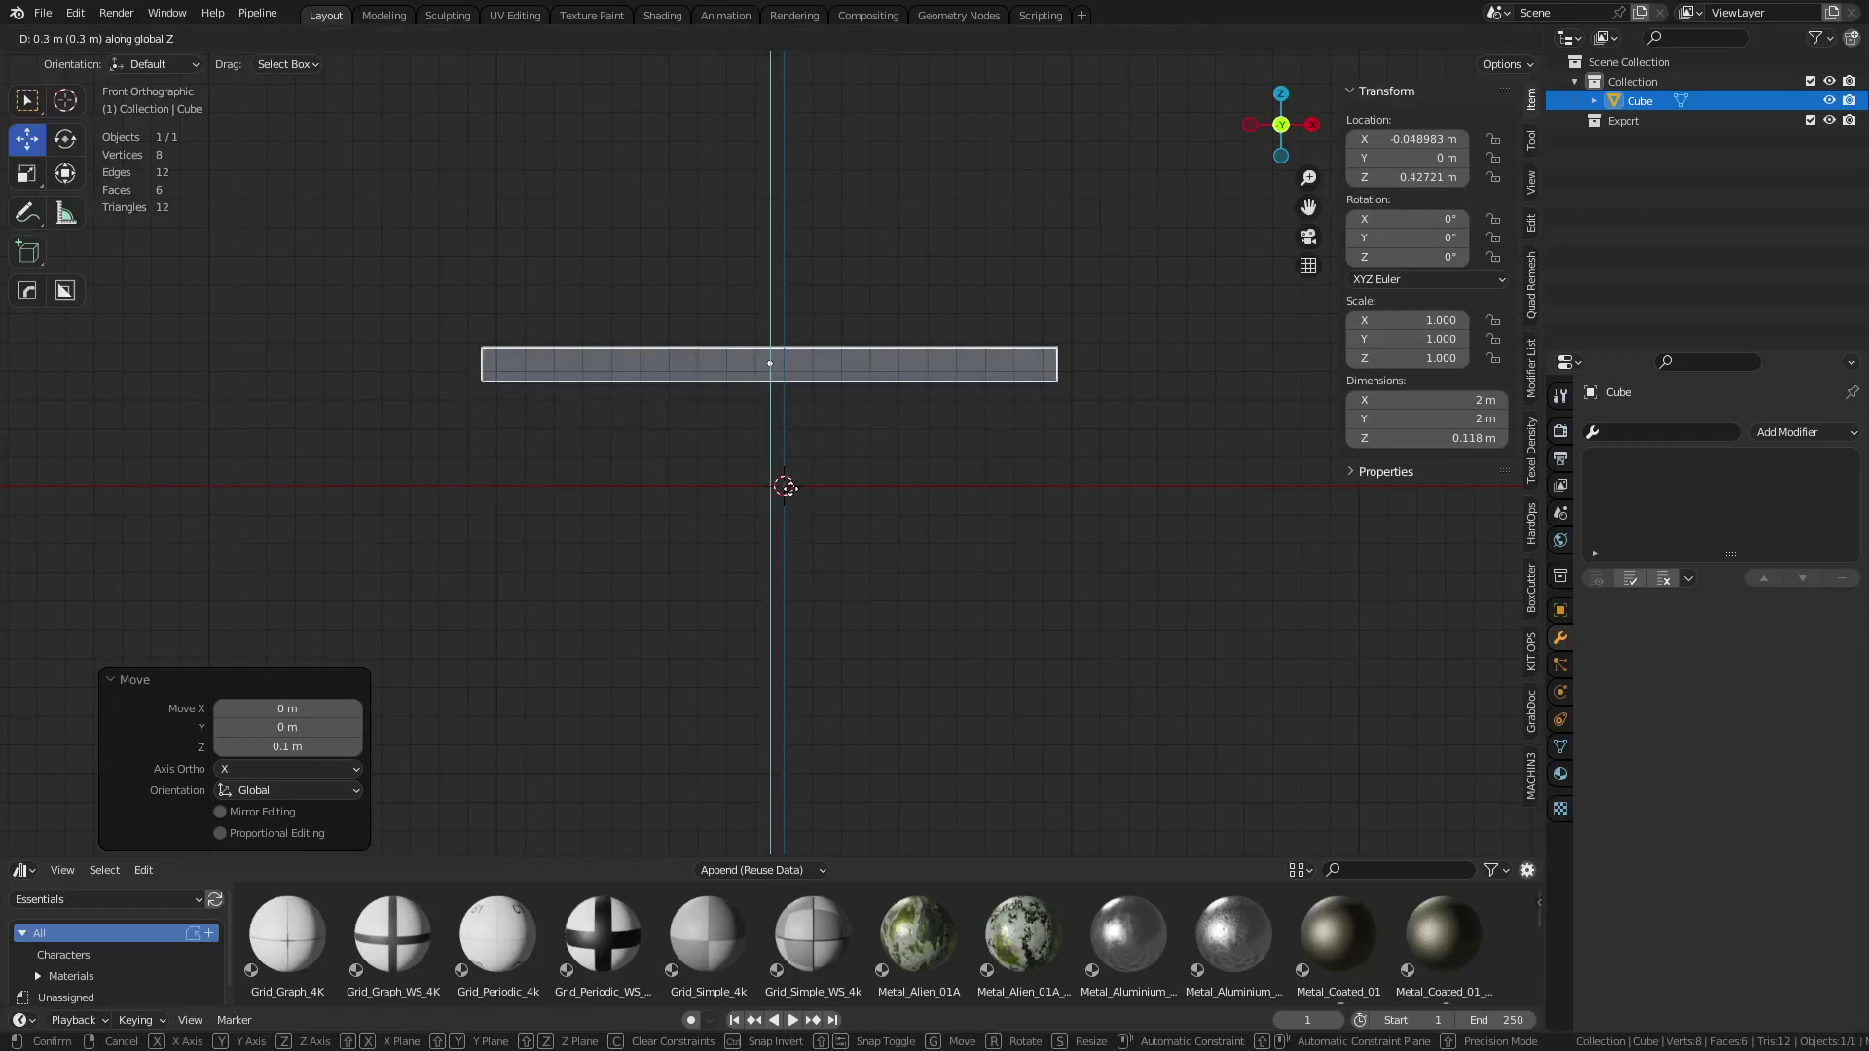
click(792, 496)
Turn on Absolute Grid Snap and move the slab along Z onto the grid at 0.2 m
click(806, 38)
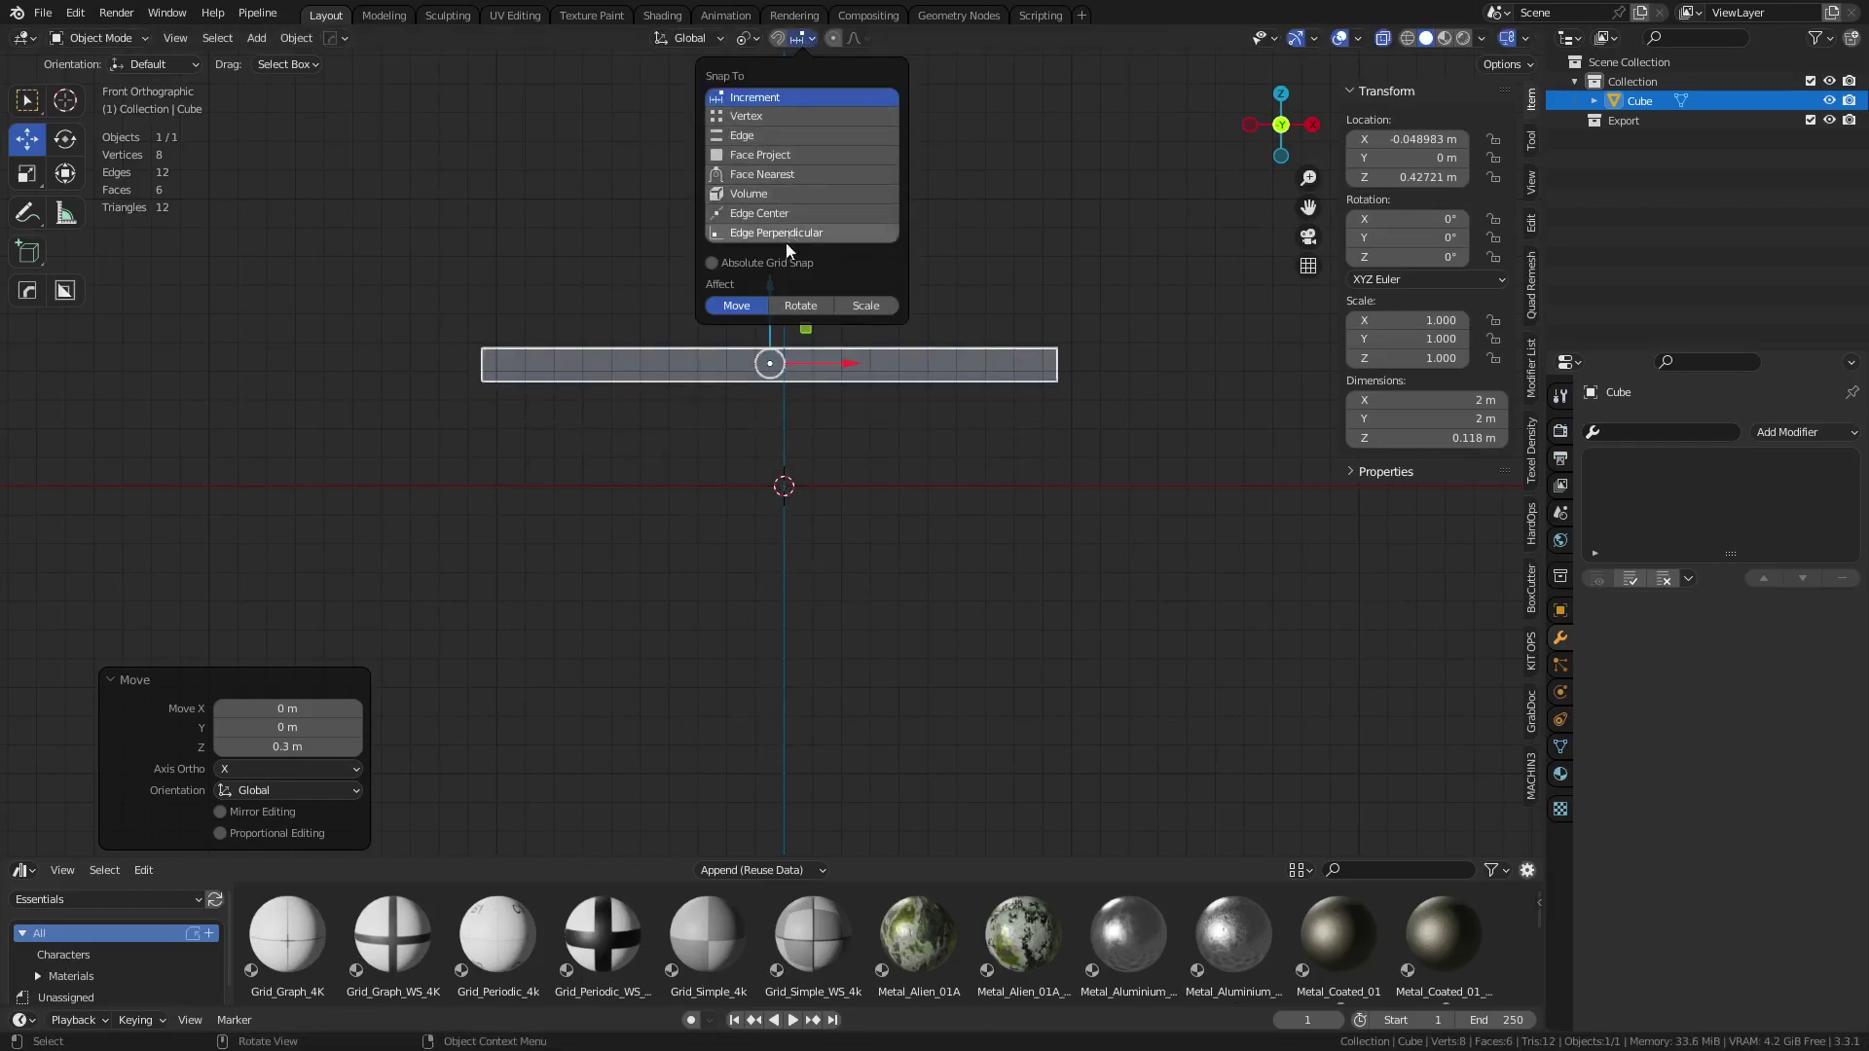
key(g)
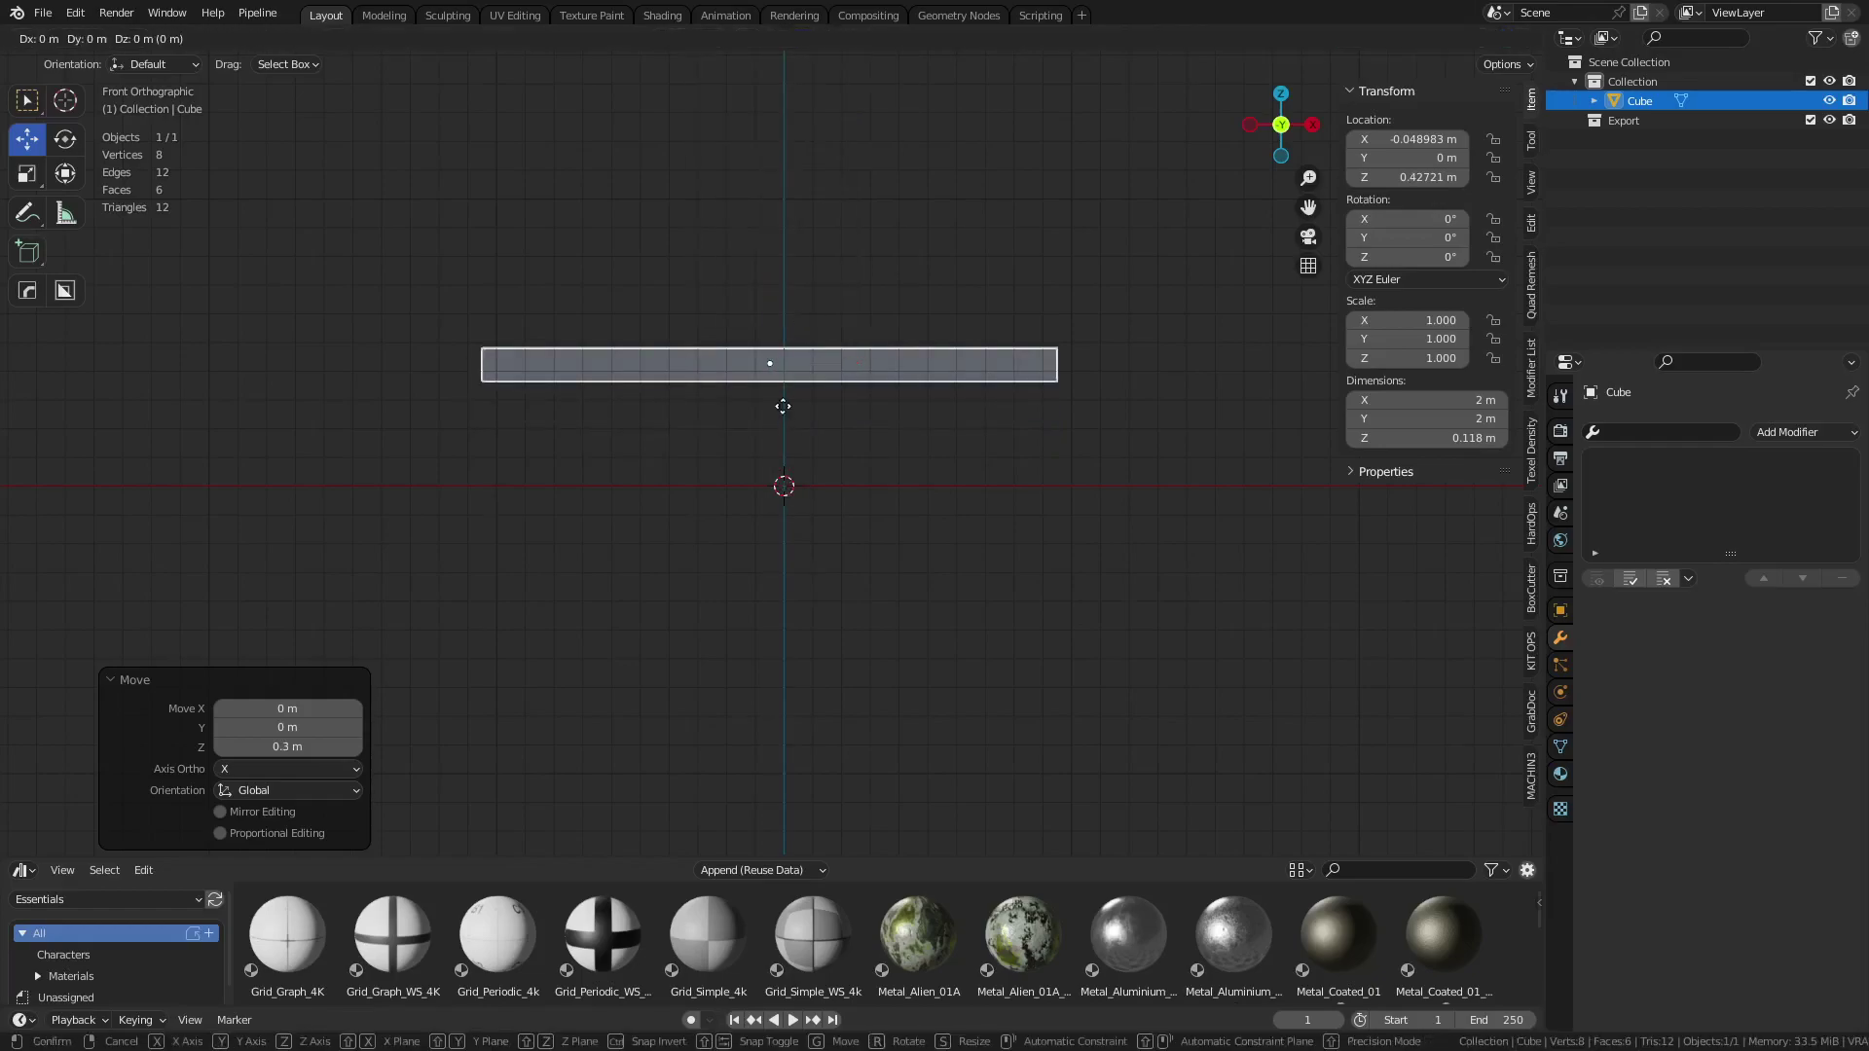
key(z)
click(778, 460)
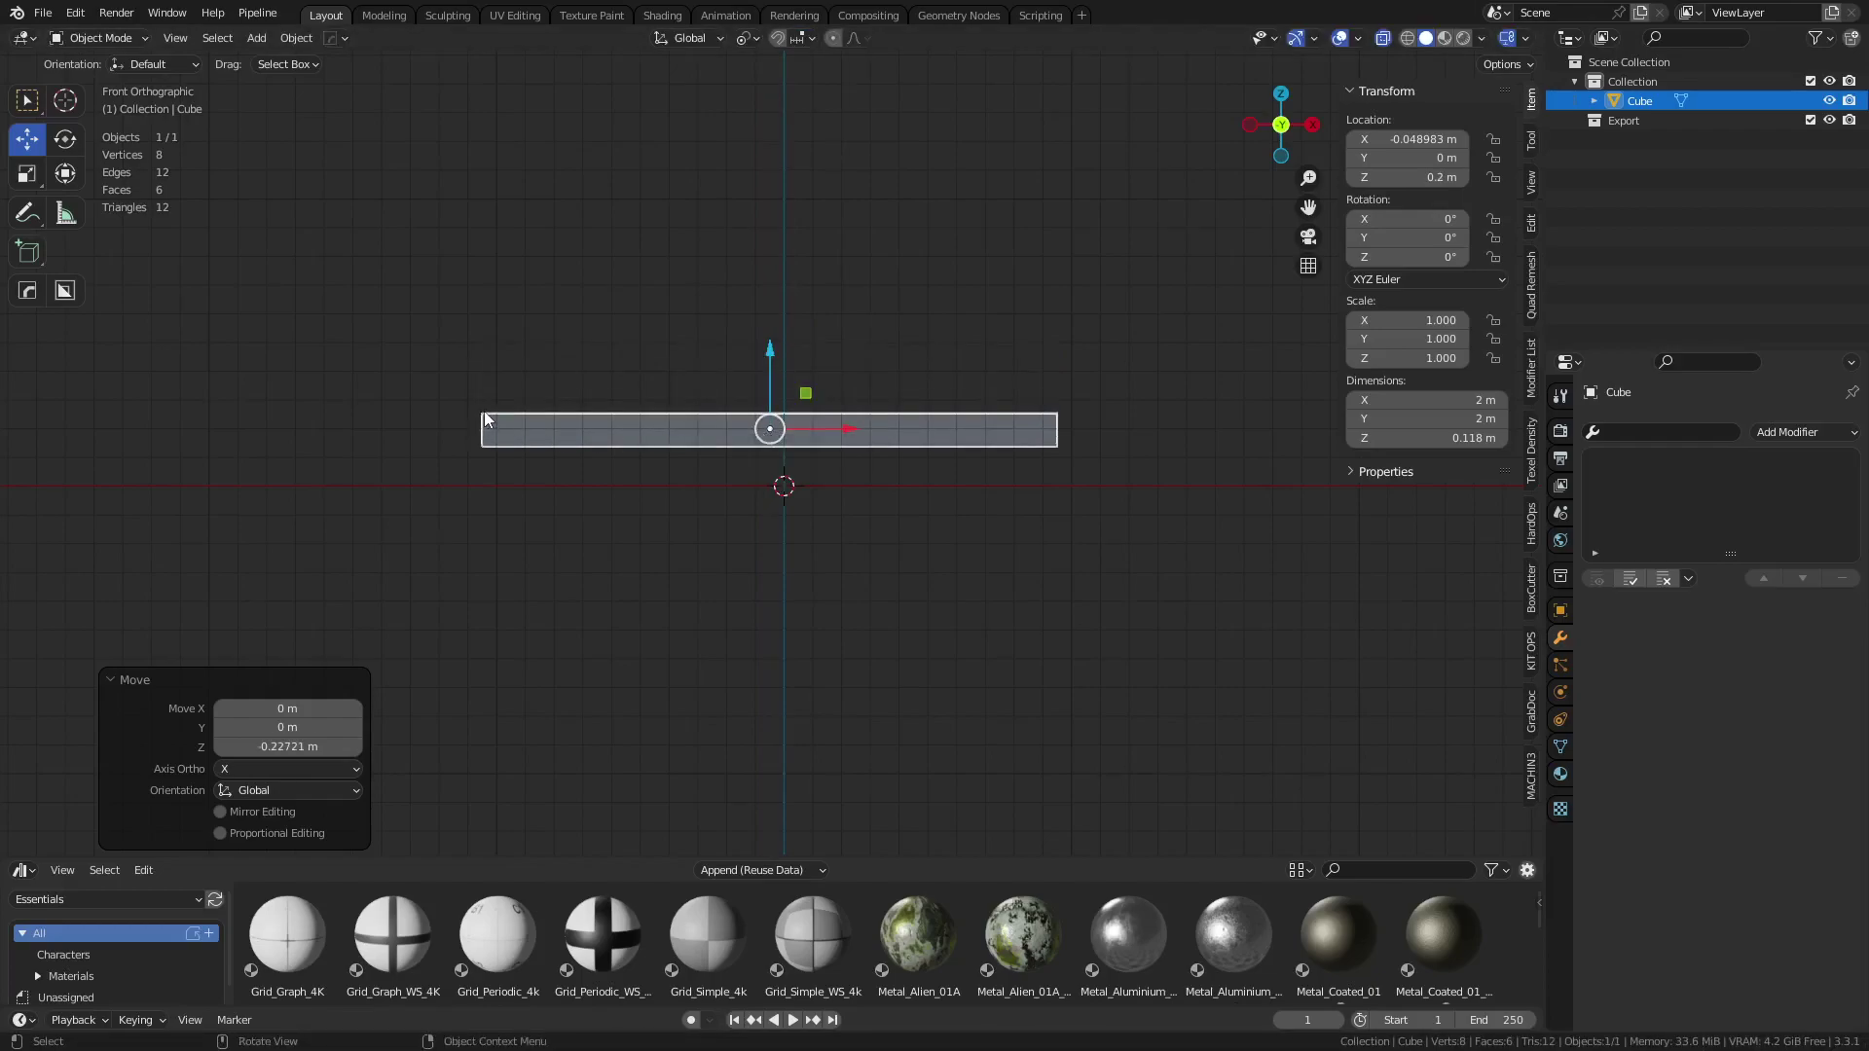
Try snapping the slab's entire mesh to the absolute grid along Z in Edit Mode
scroll(483, 410, up, 2)
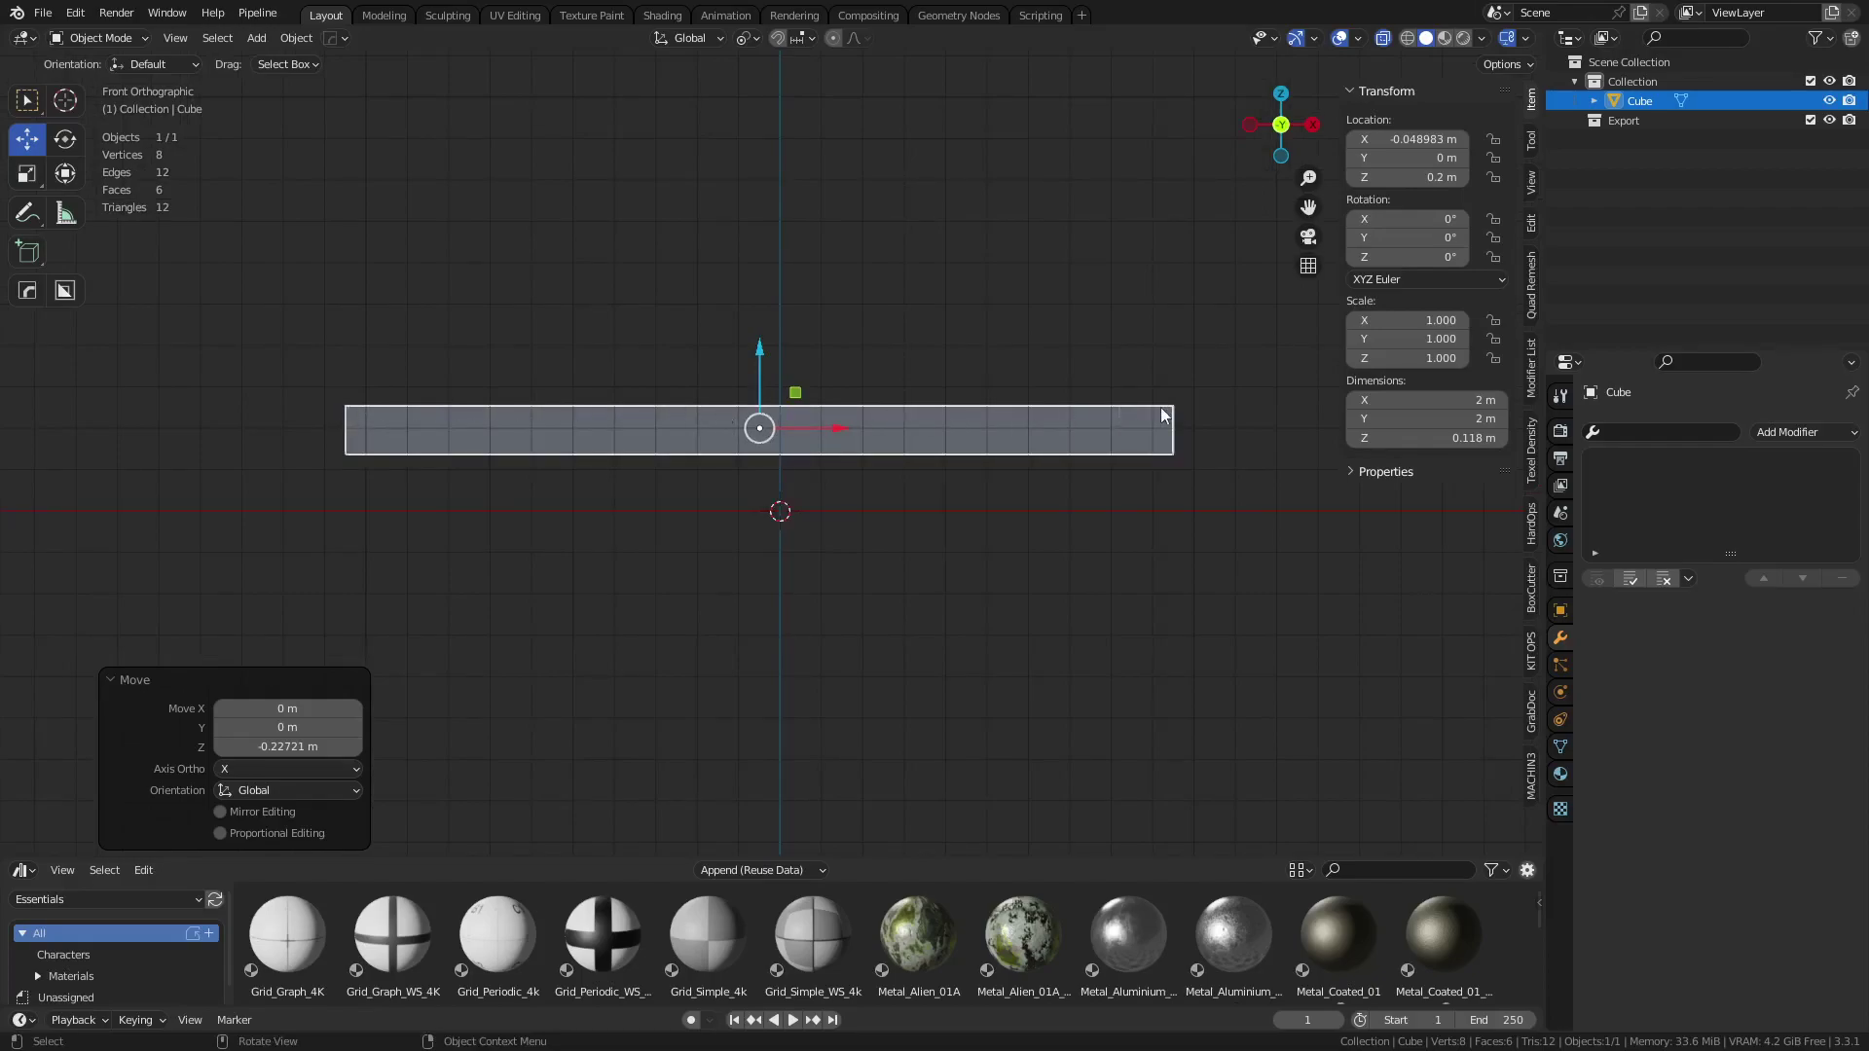
key(Tab)
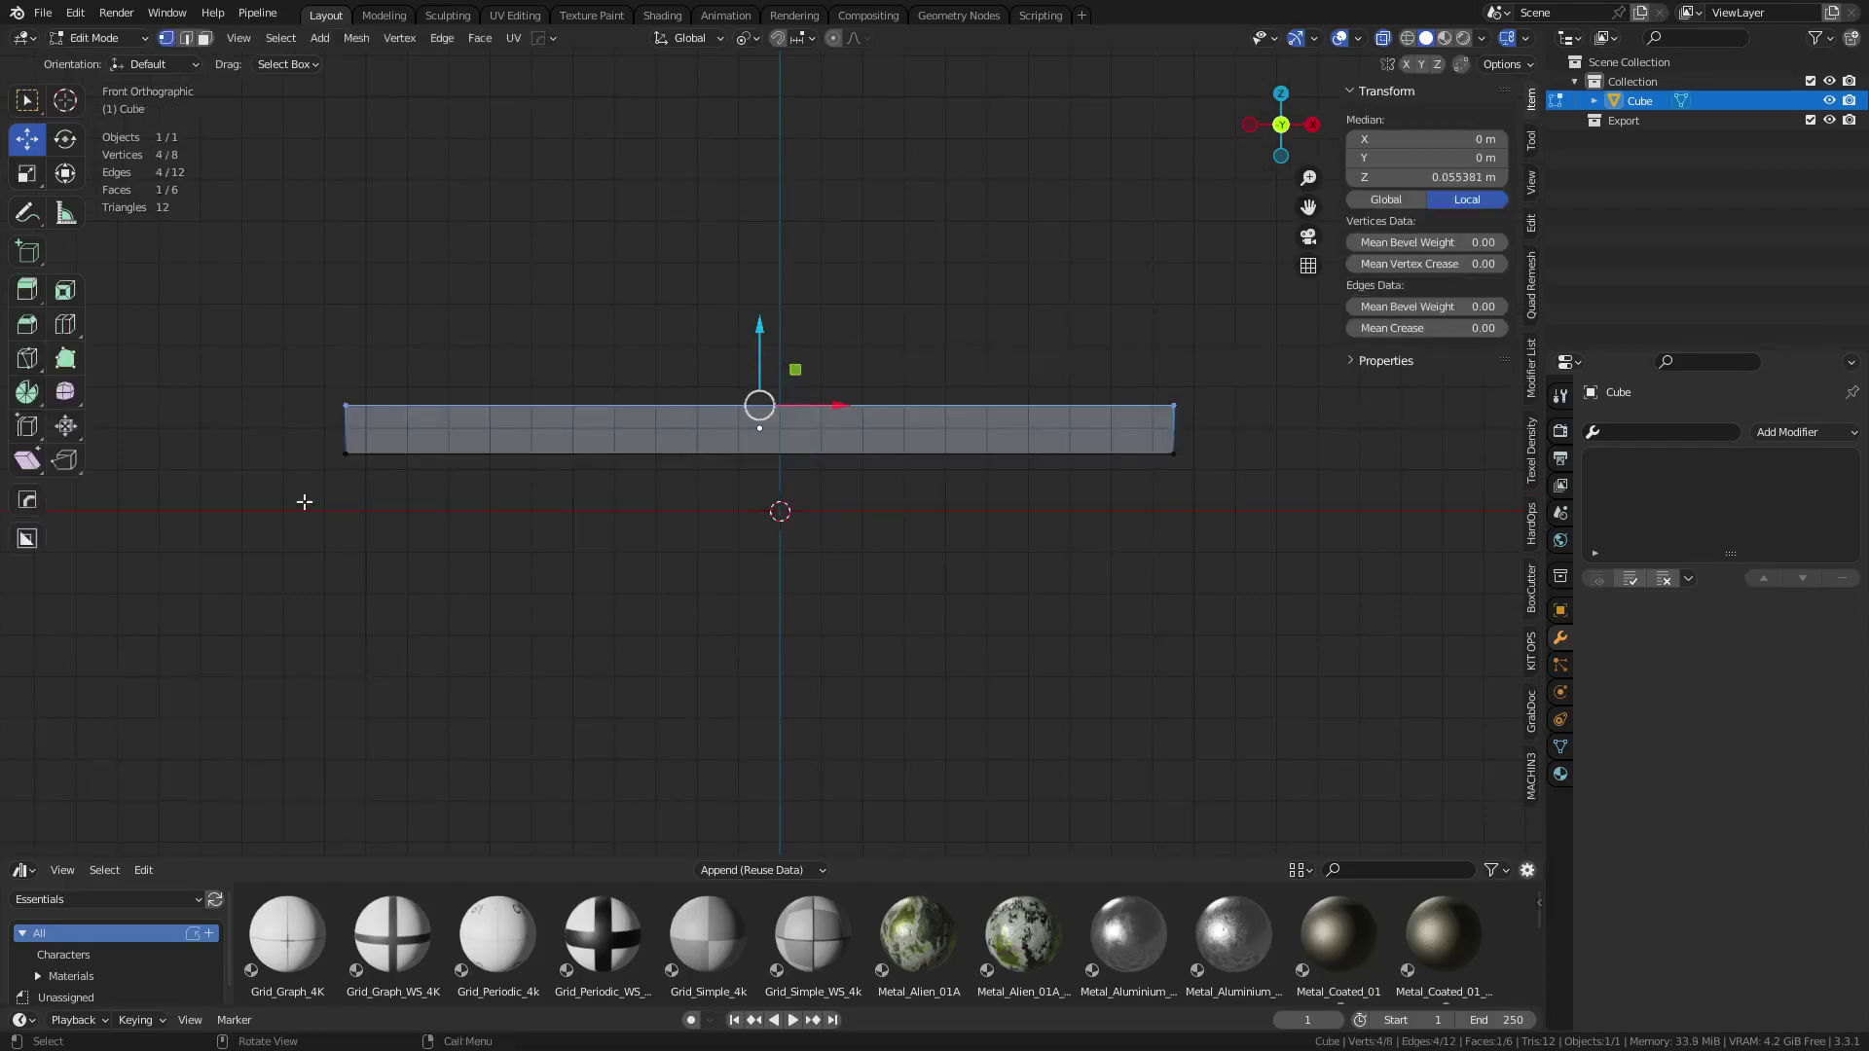
drag(287, 503, 1262, 338)
key(g)
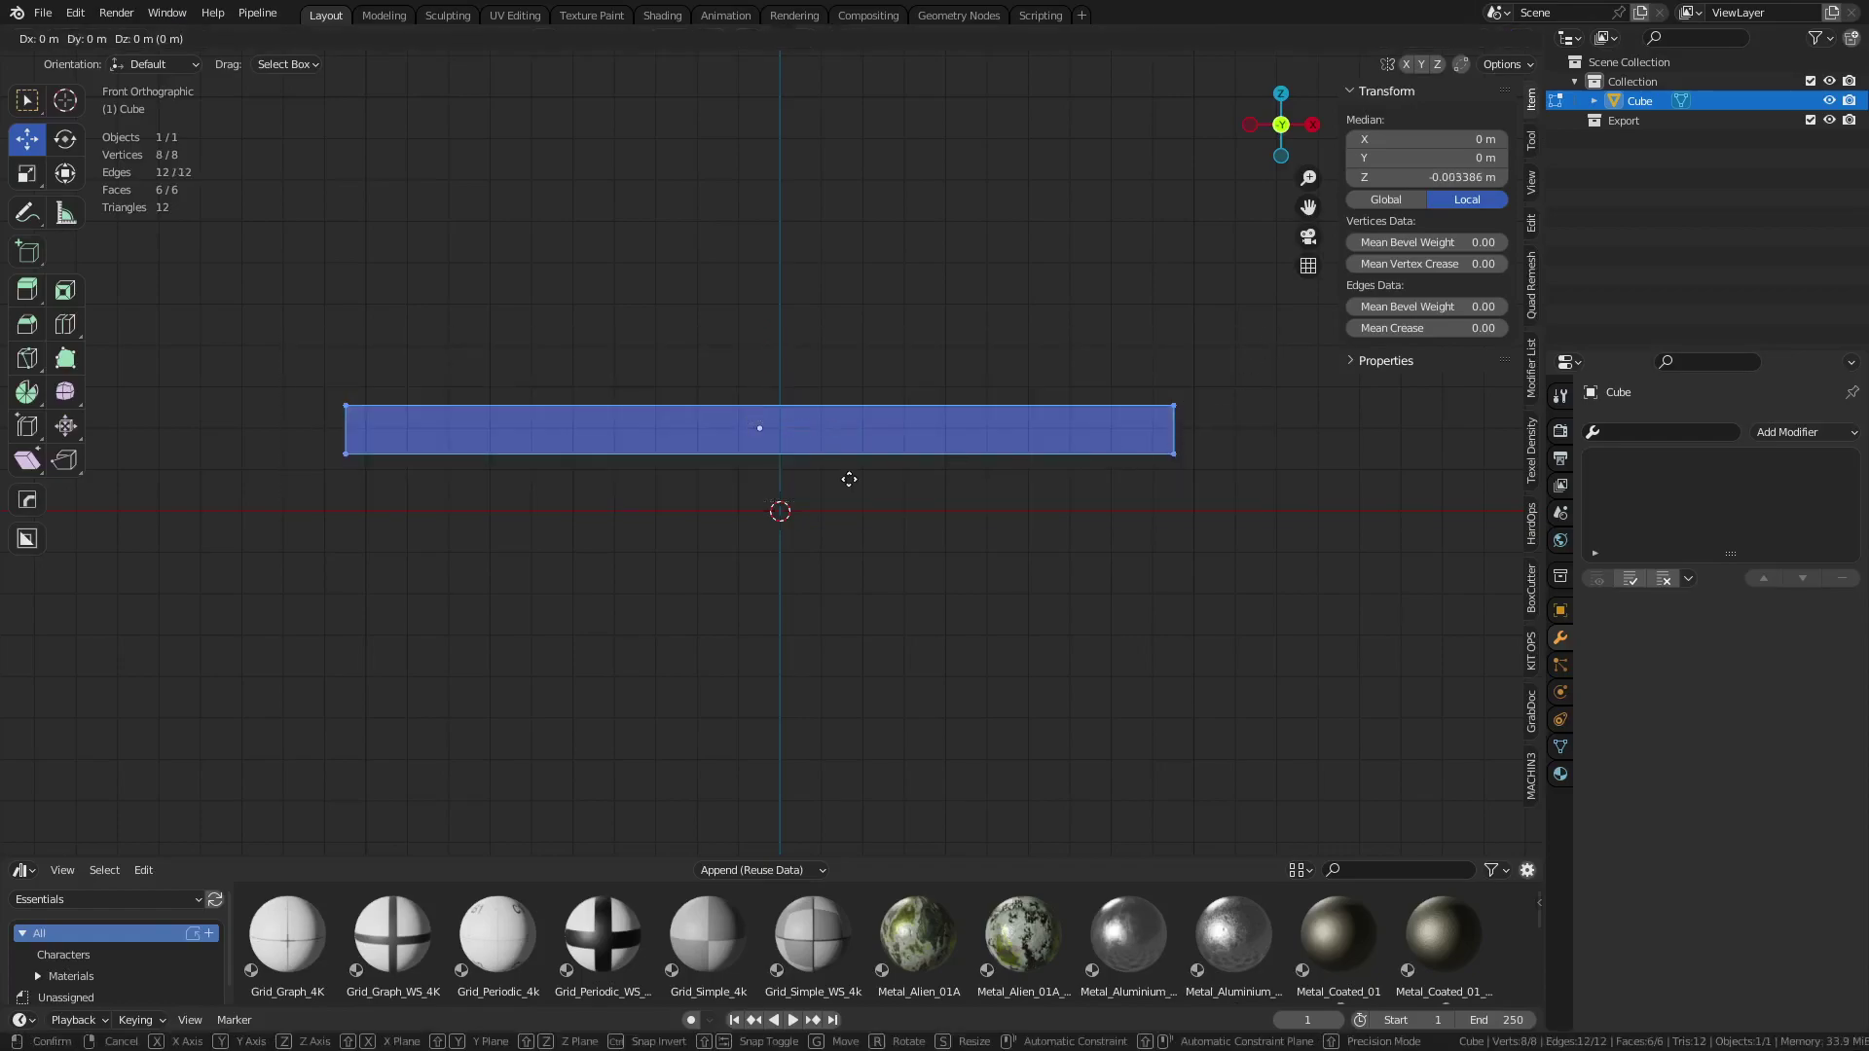
key(z)
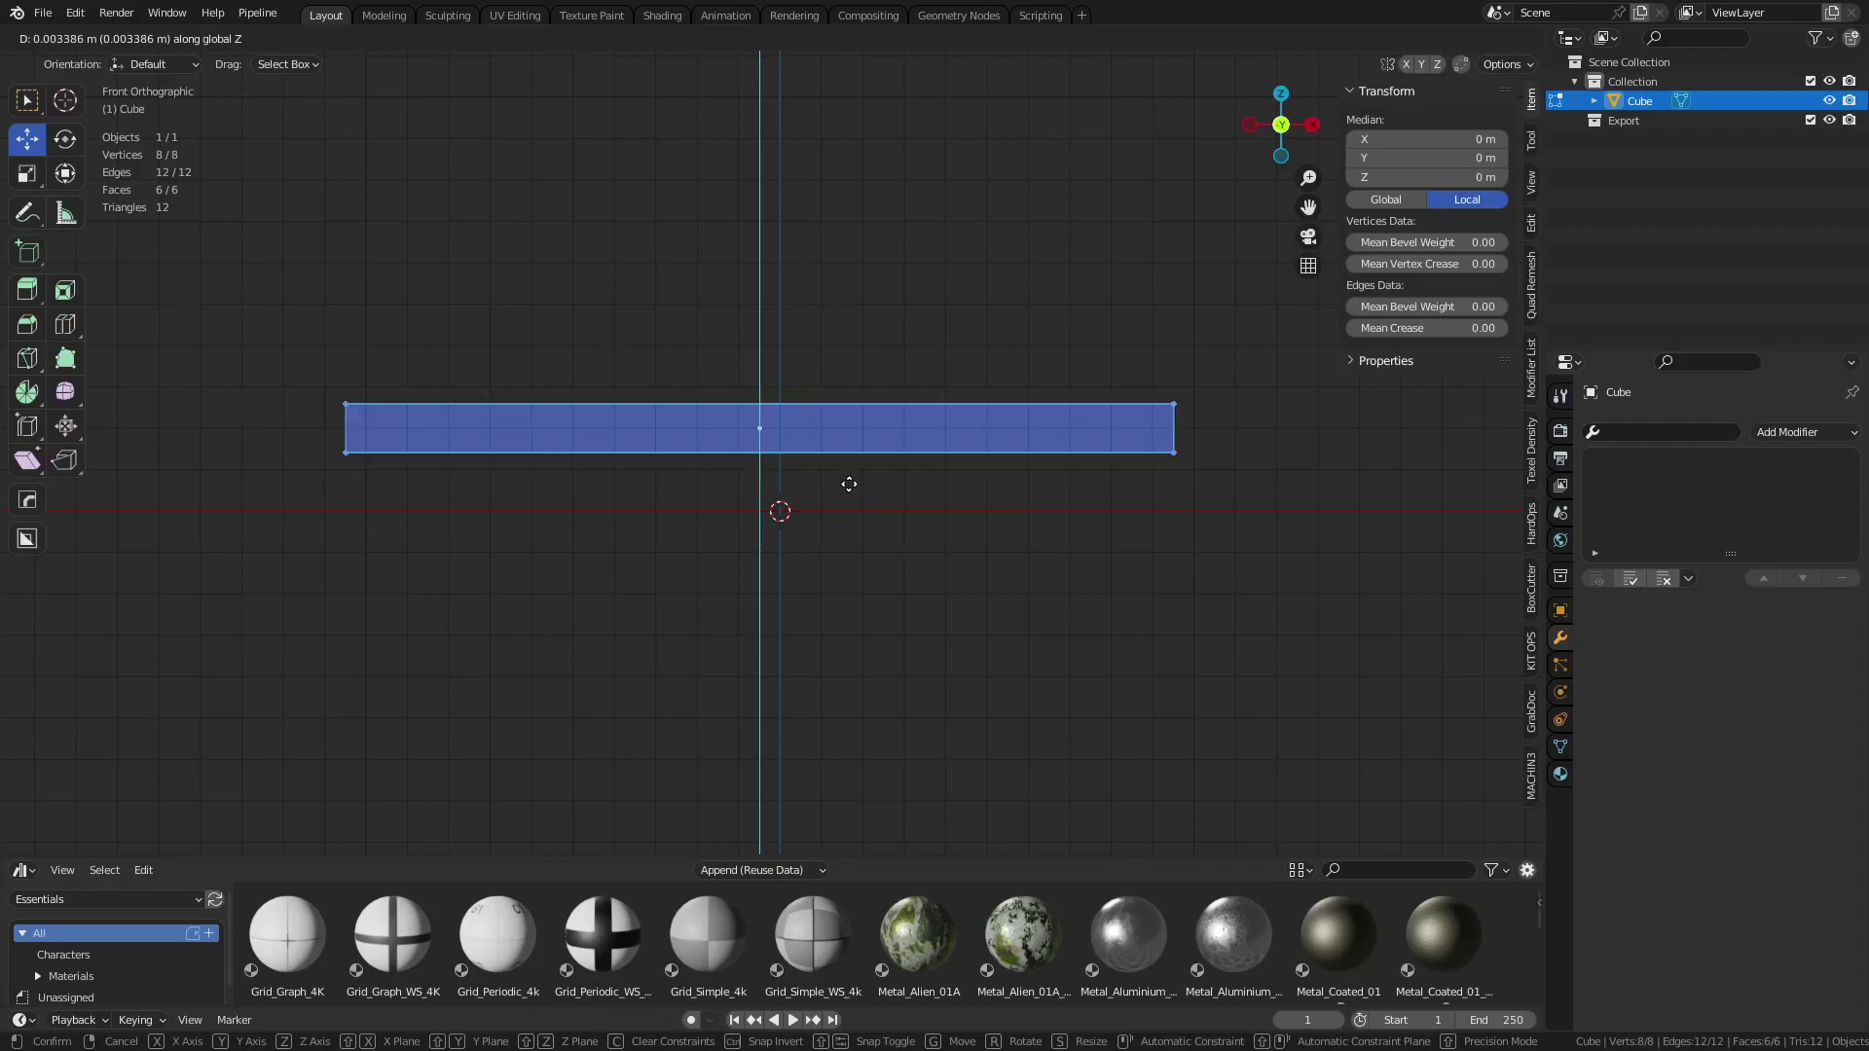
click(780, 454)
Switch the transform pivot point to another option and return it to Active Element
click(746, 38)
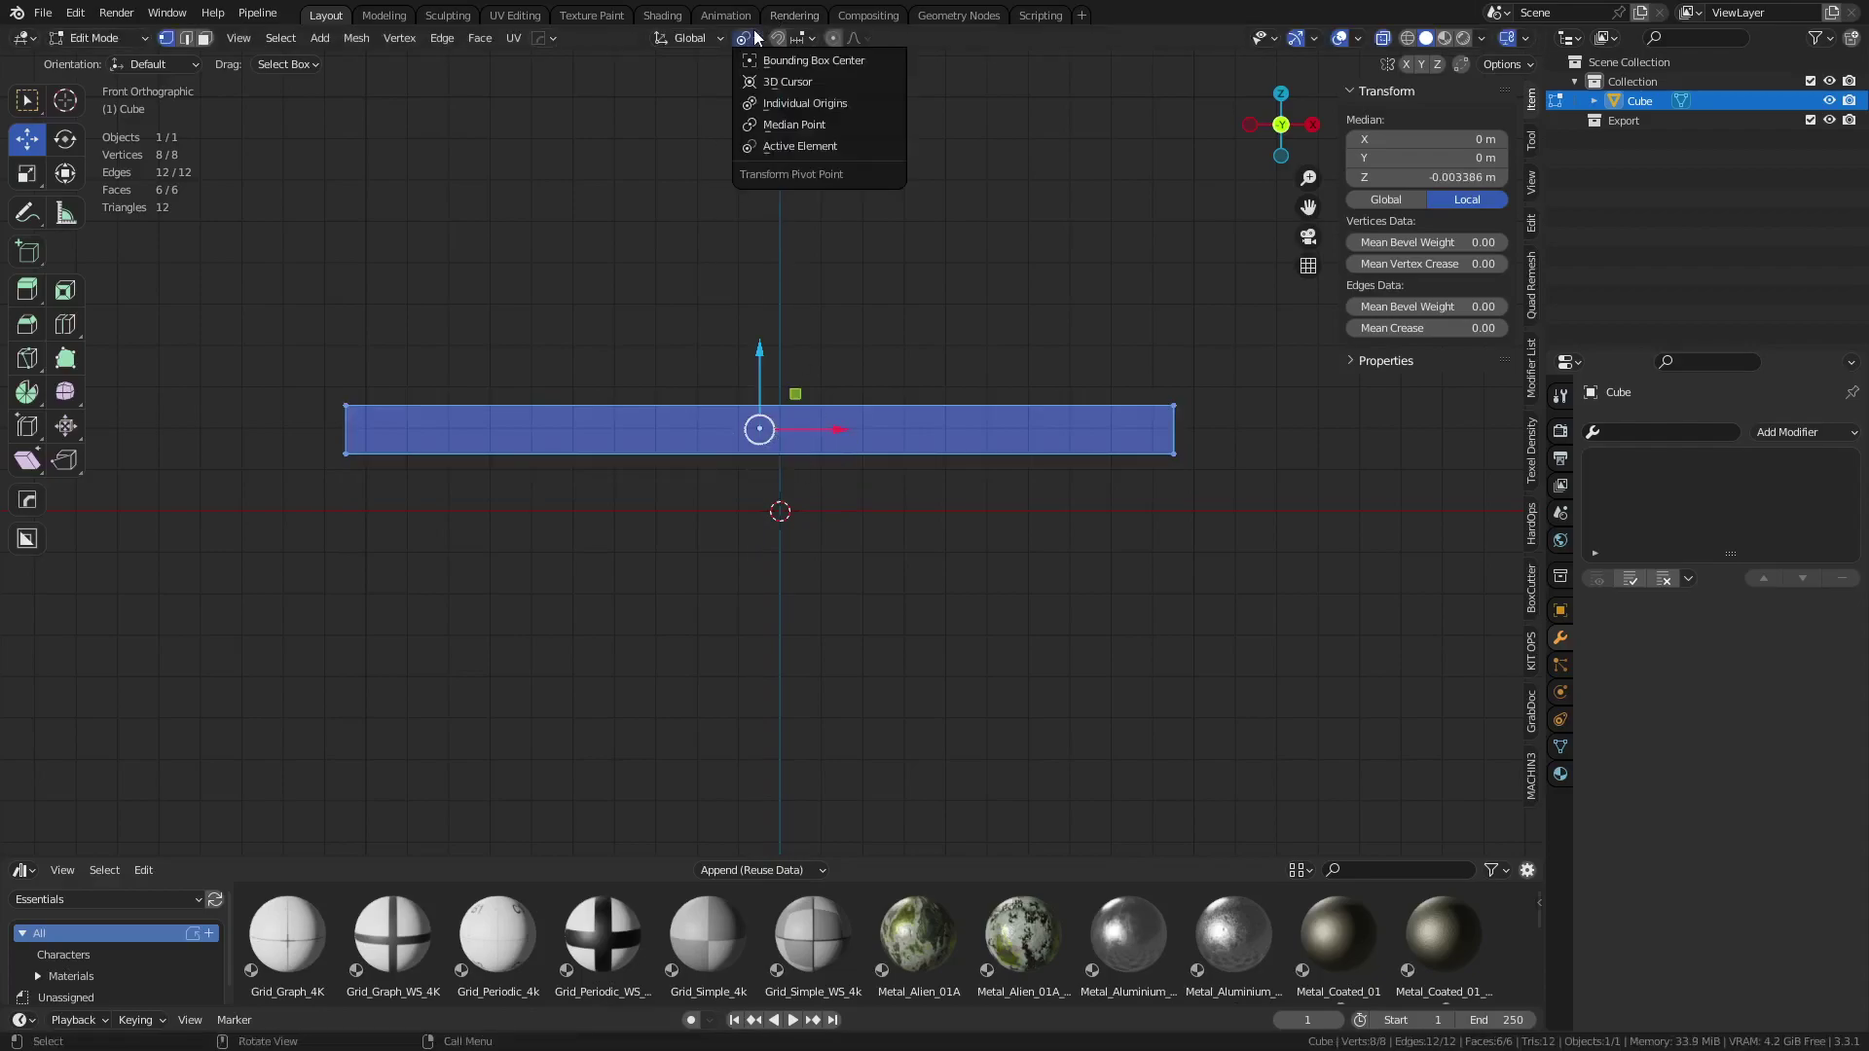
click(793, 133)
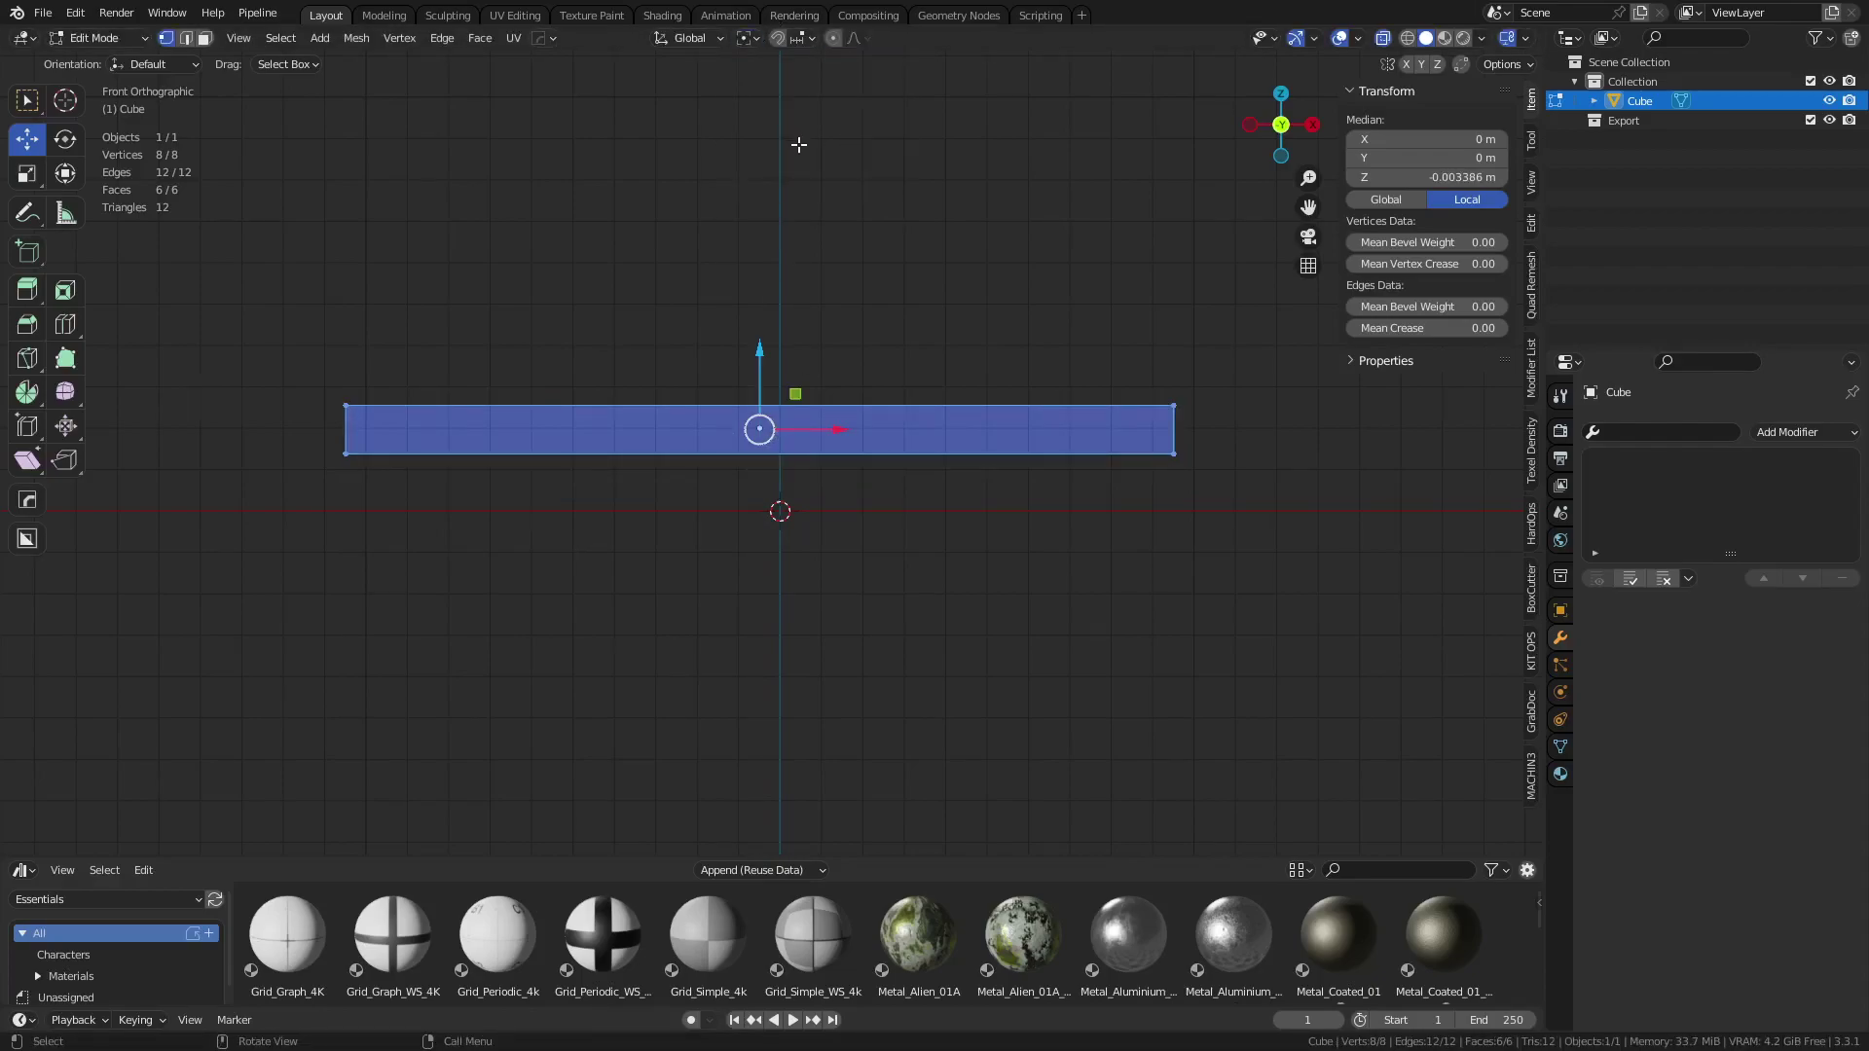
click(758, 39)
click(789, 150)
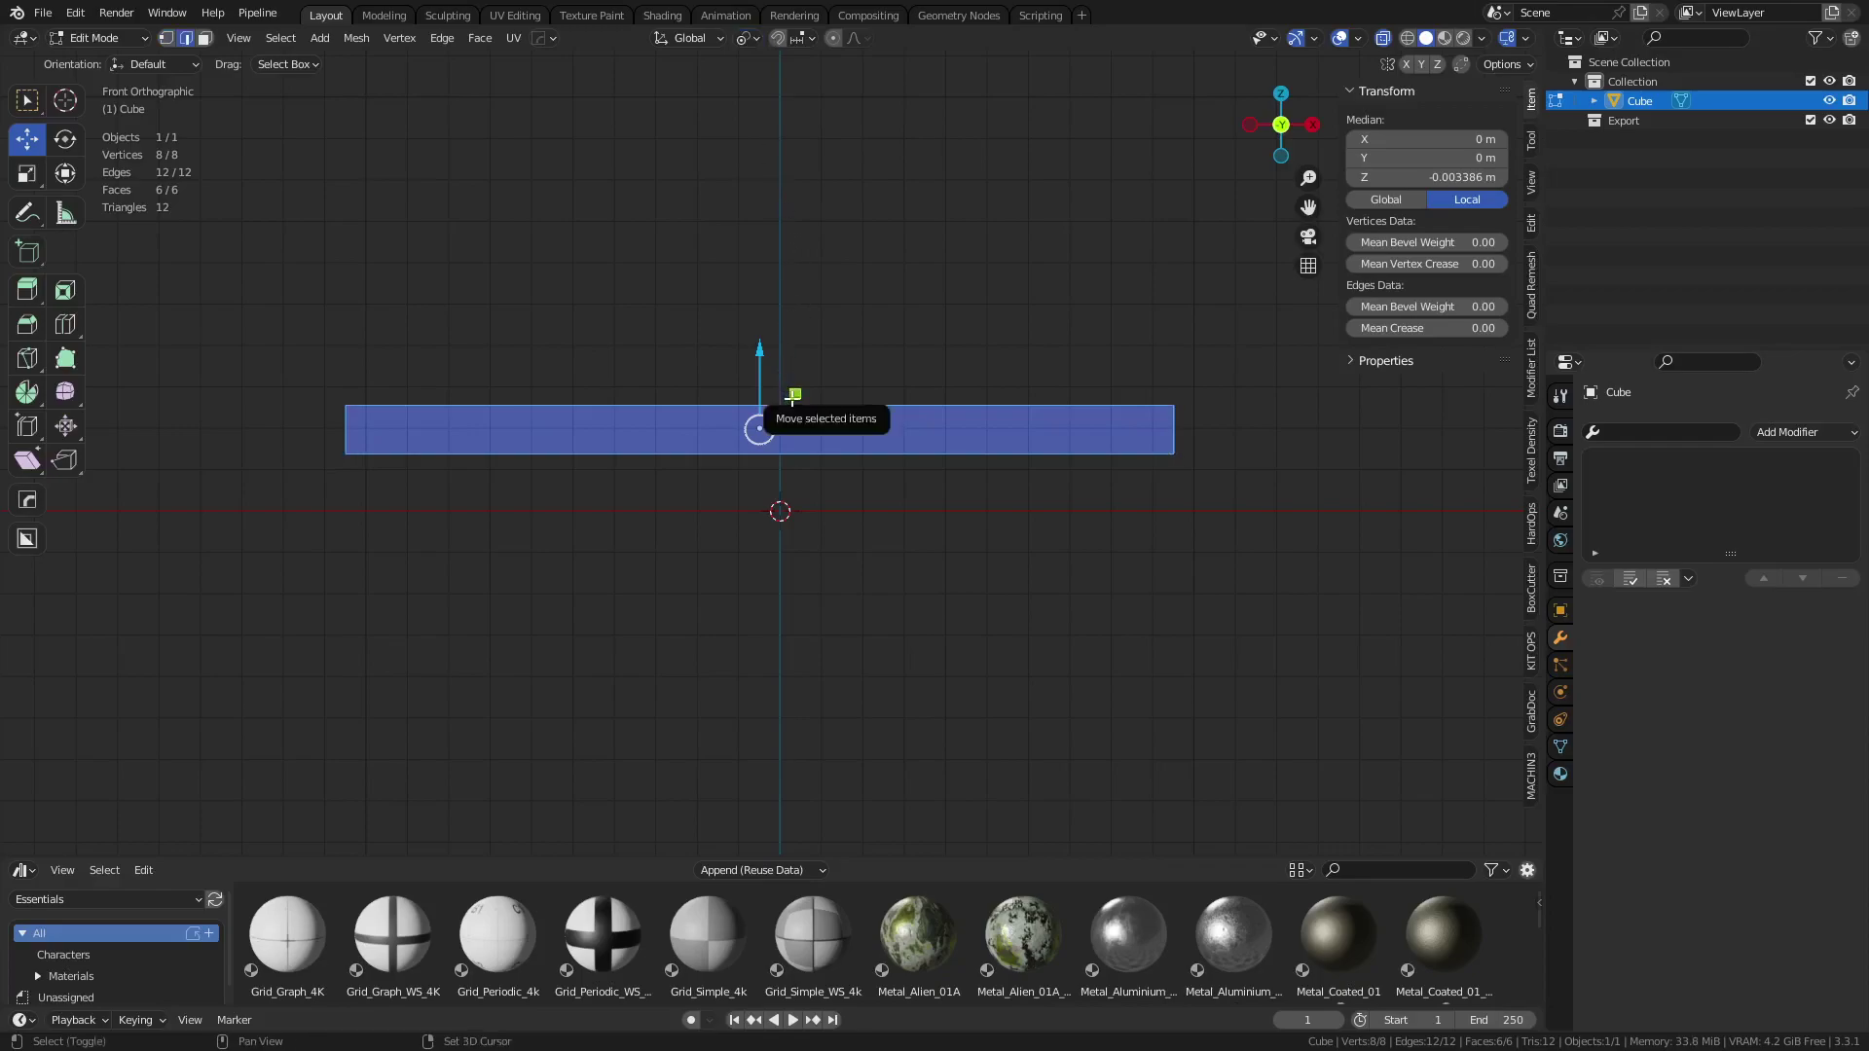
Make the slab's top back edge active and snap the whole mesh up about 0.045 m along Z in front view
middle_drag(788, 399, 819, 442)
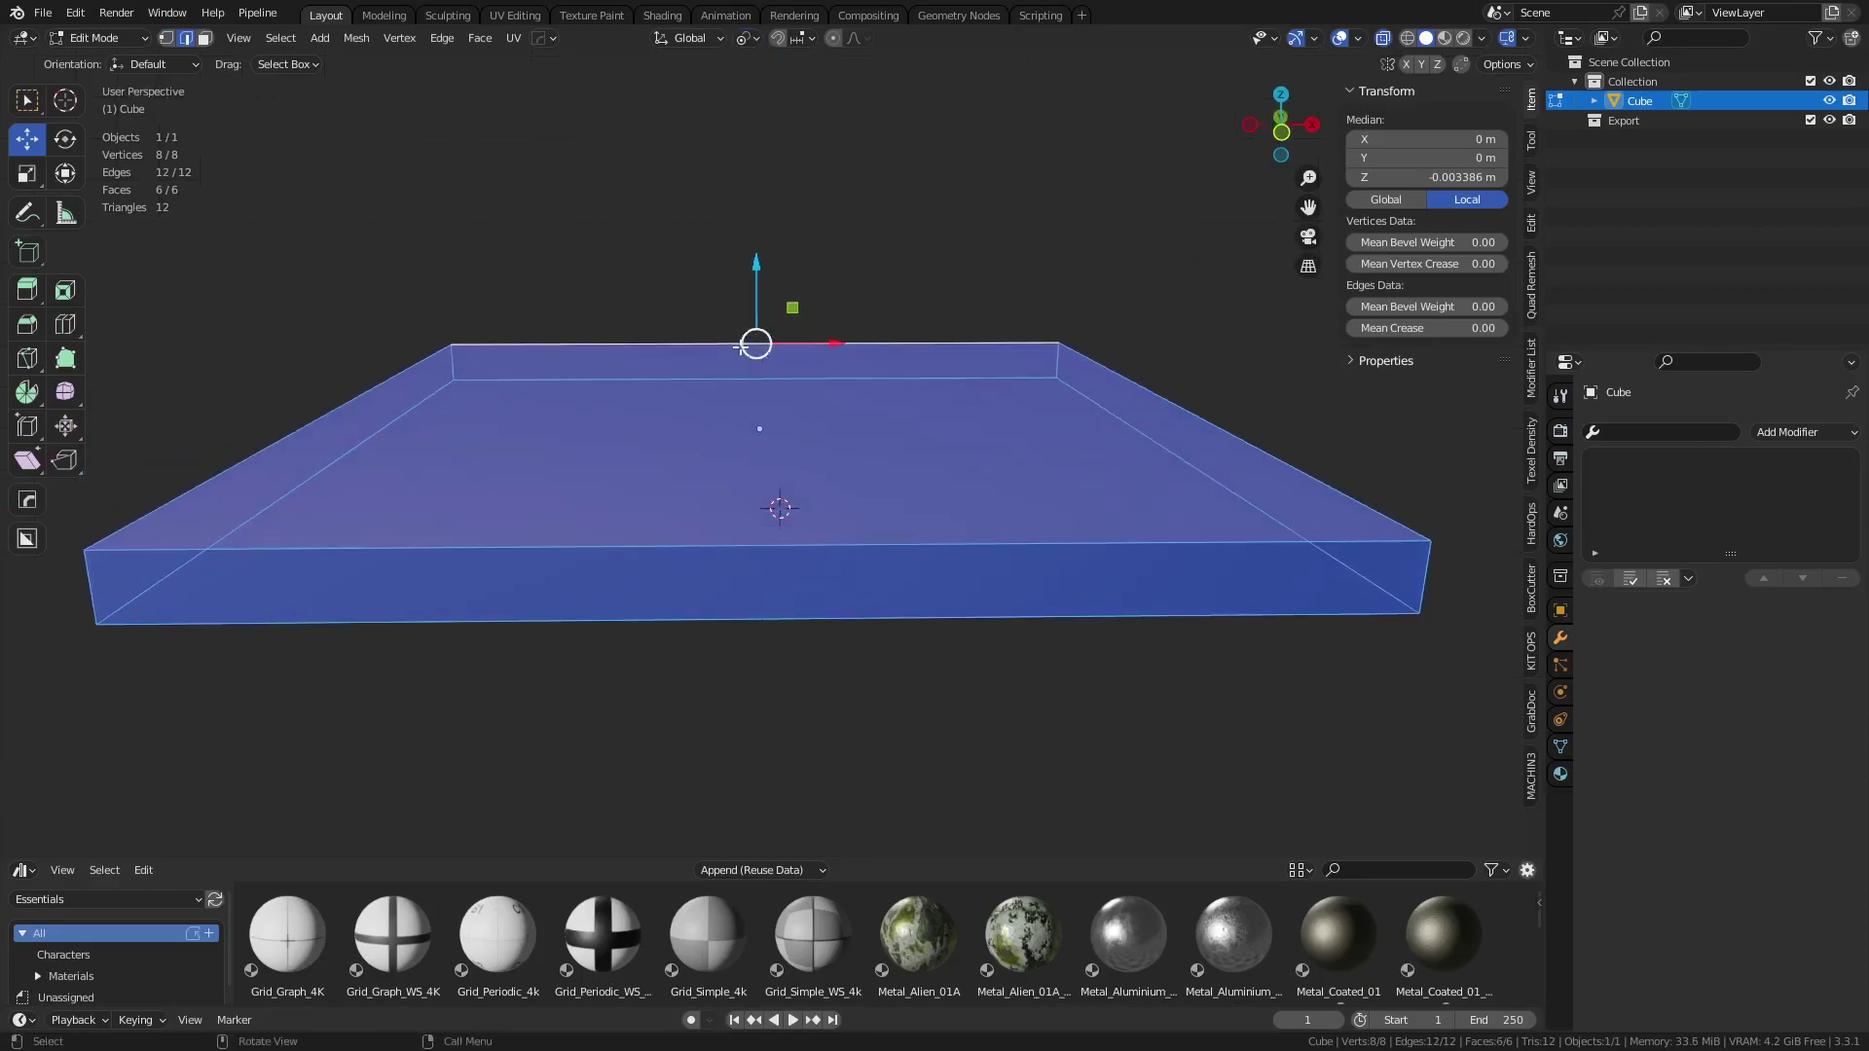
key(KP_1)
key(g)
key(z)
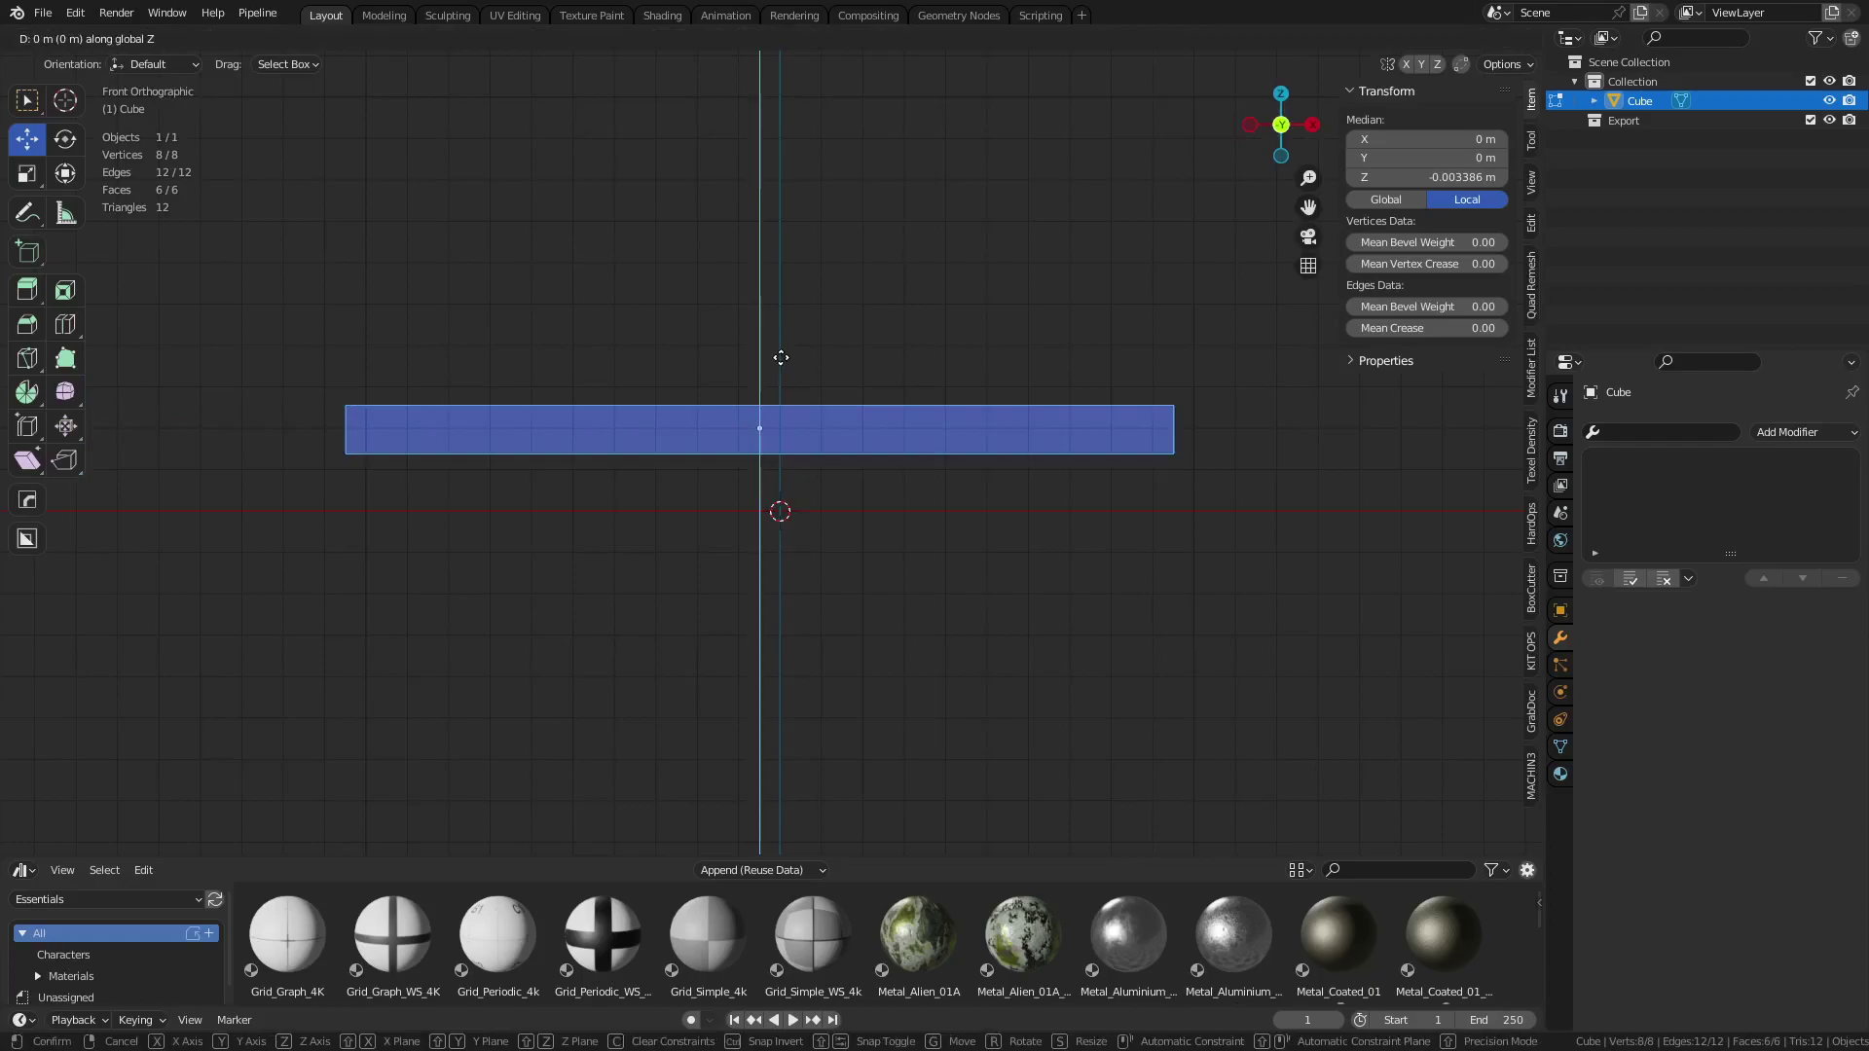
click(780, 357)
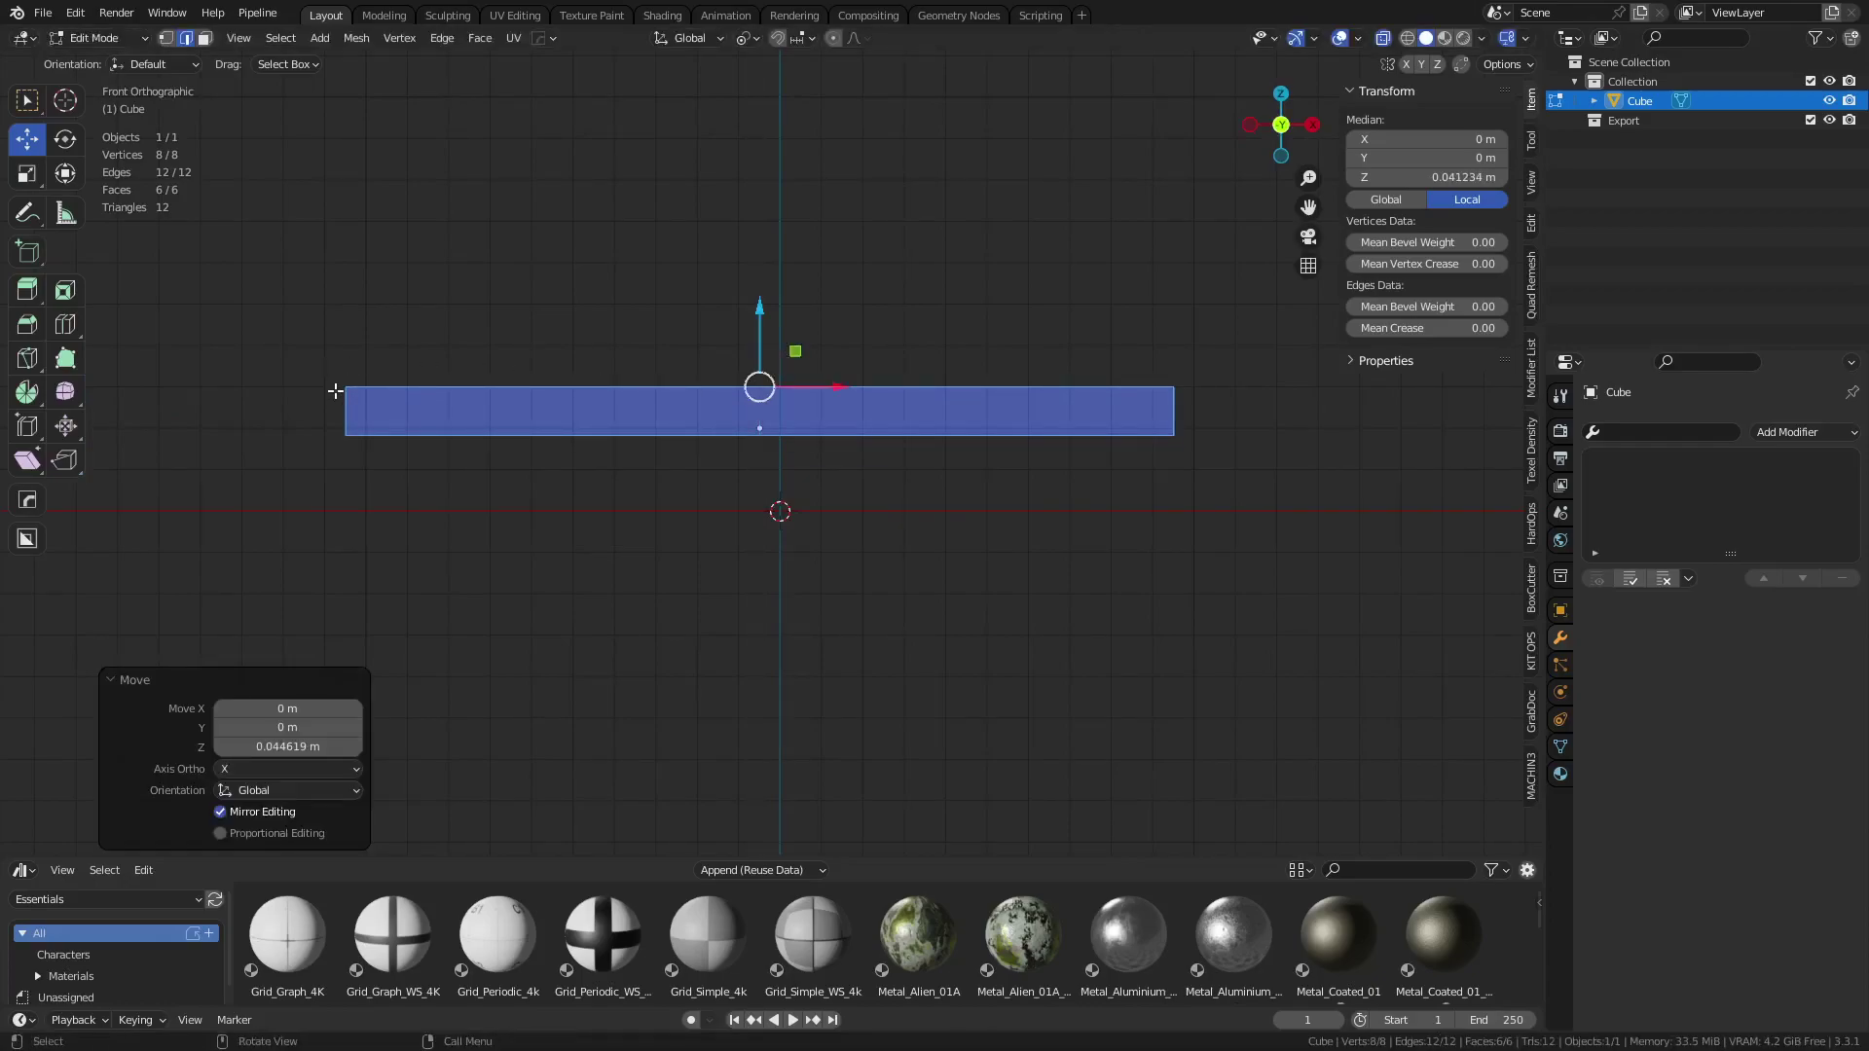
Select the slab's four bottom vertices in vertex select mode
key(1)
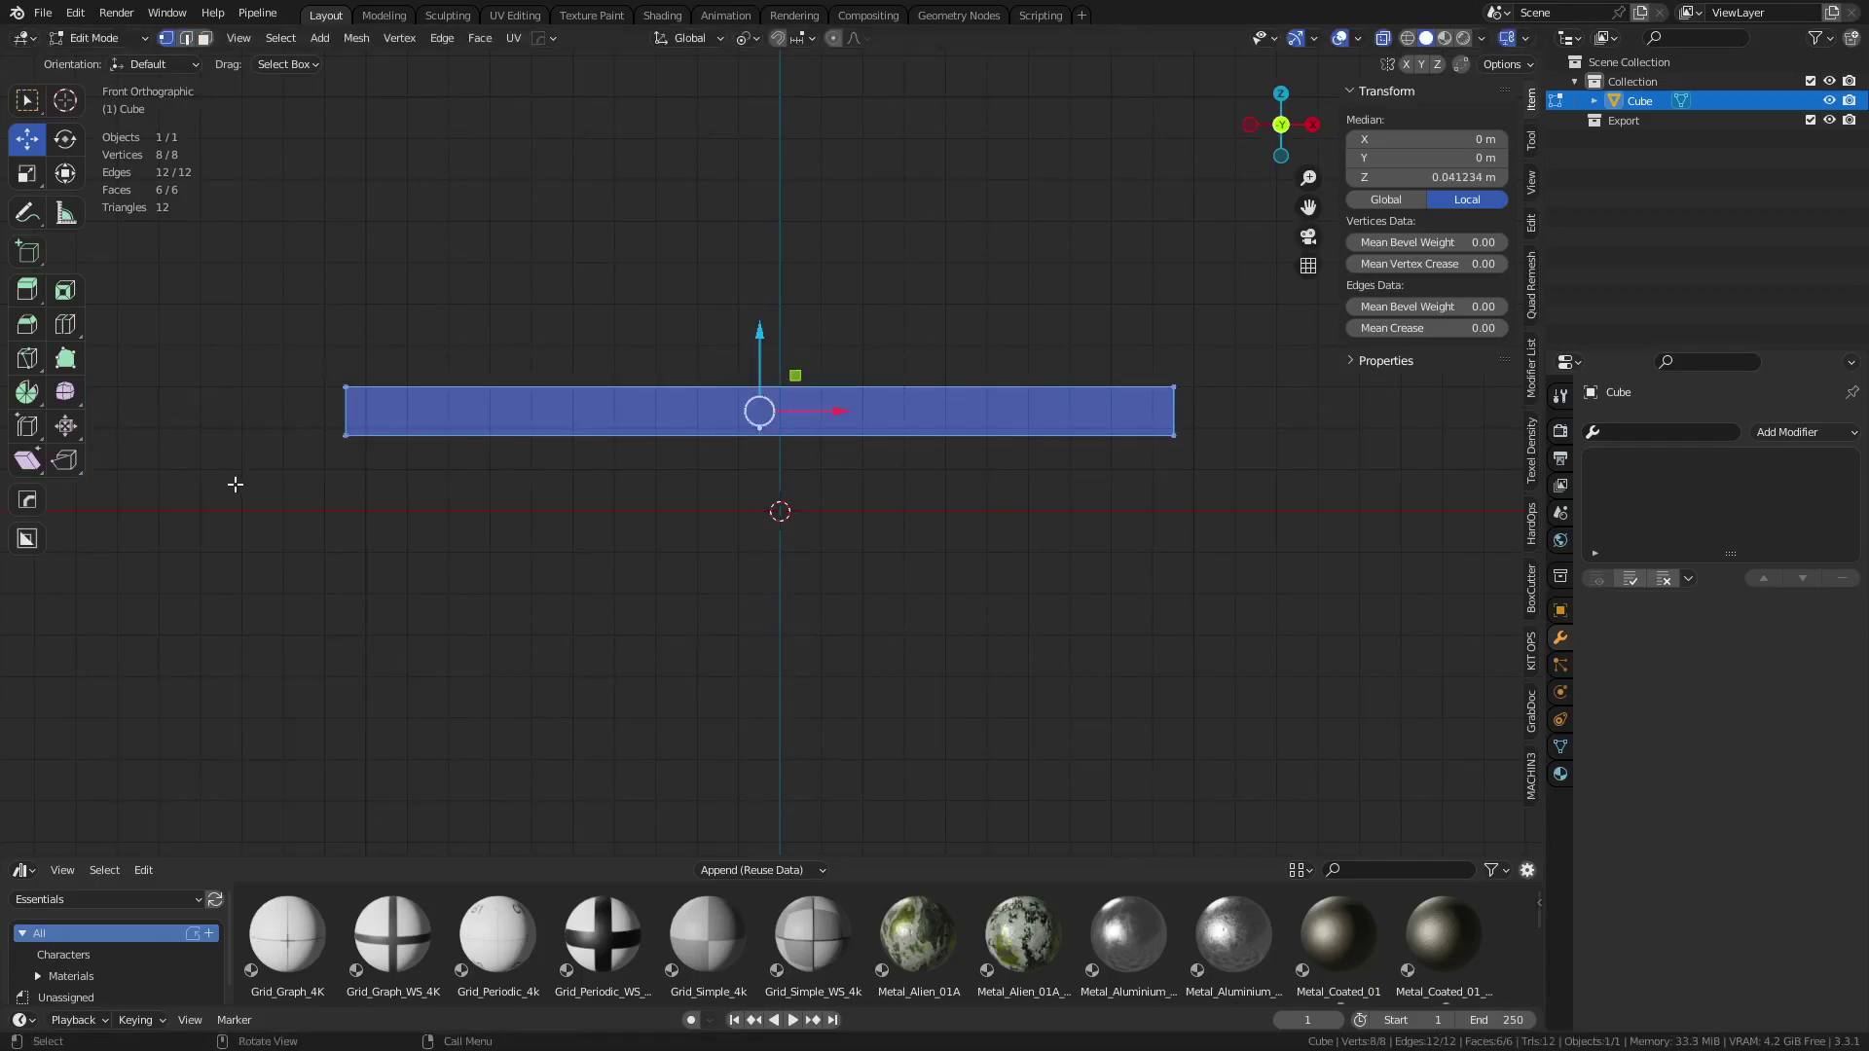
drag(248, 470, 1247, 428)
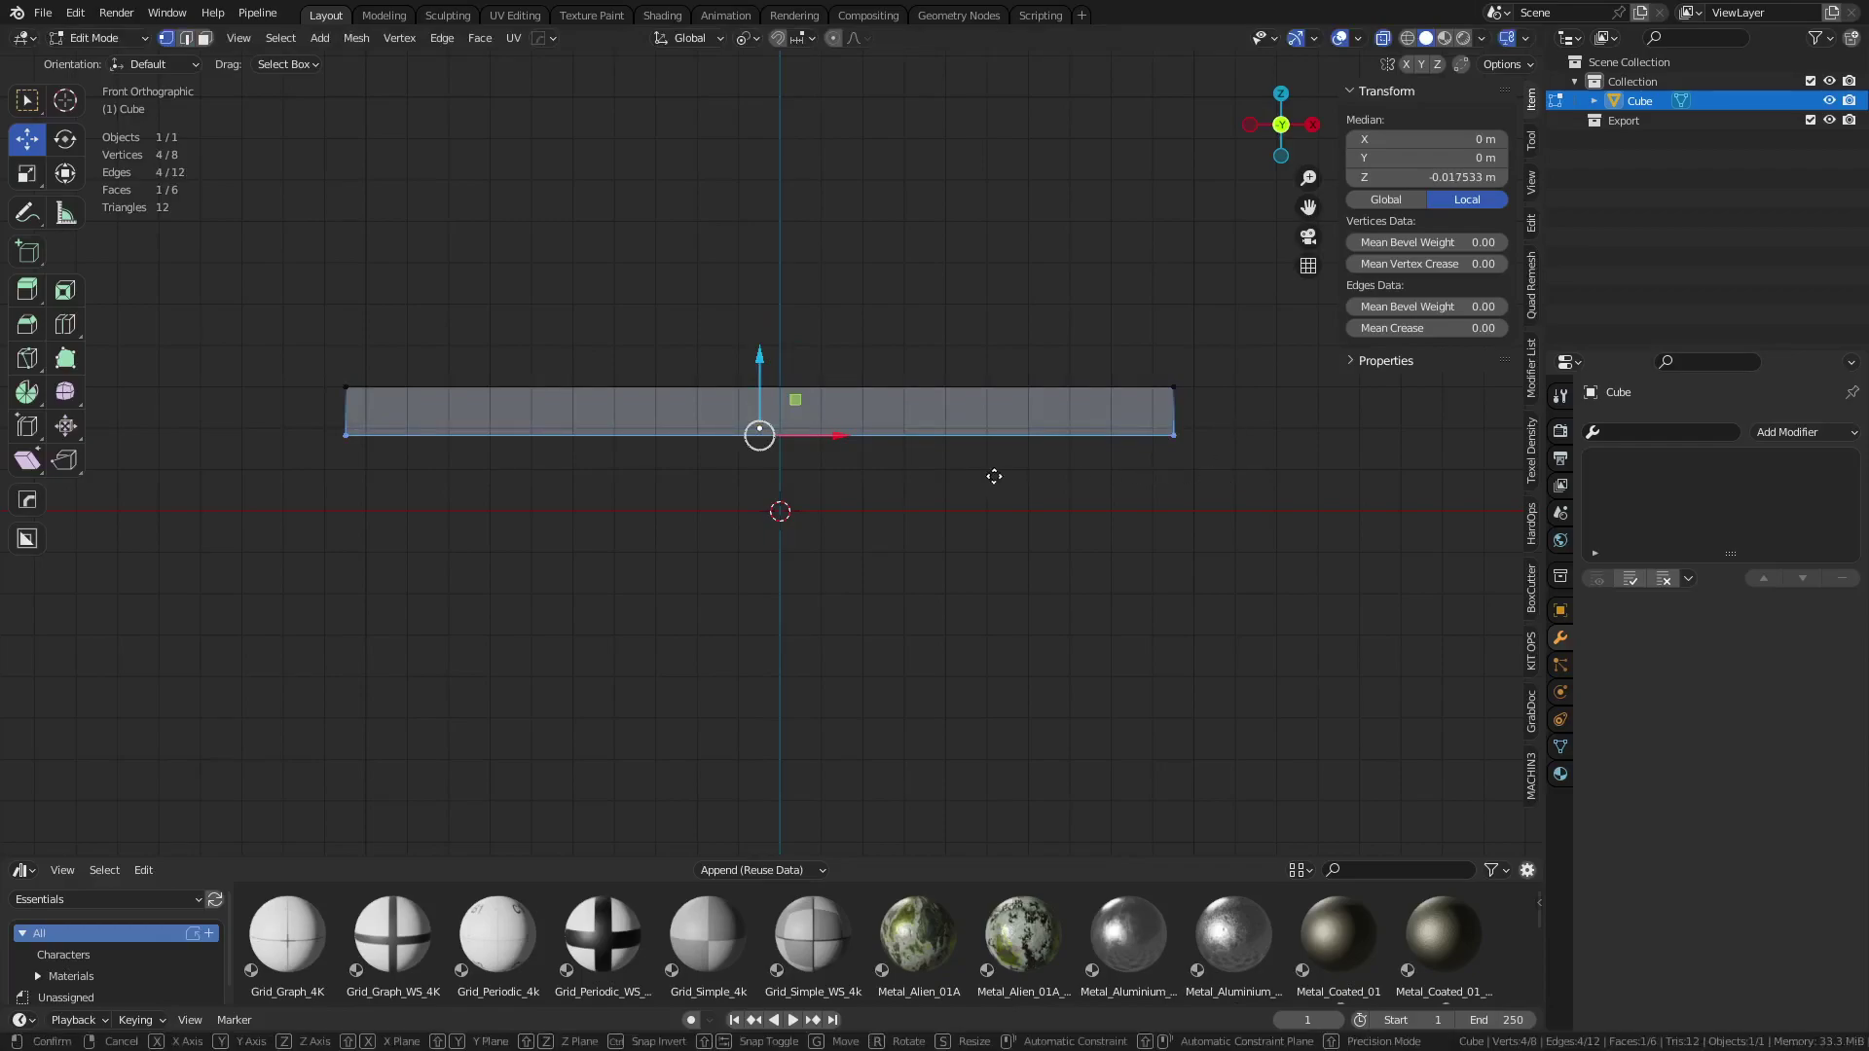